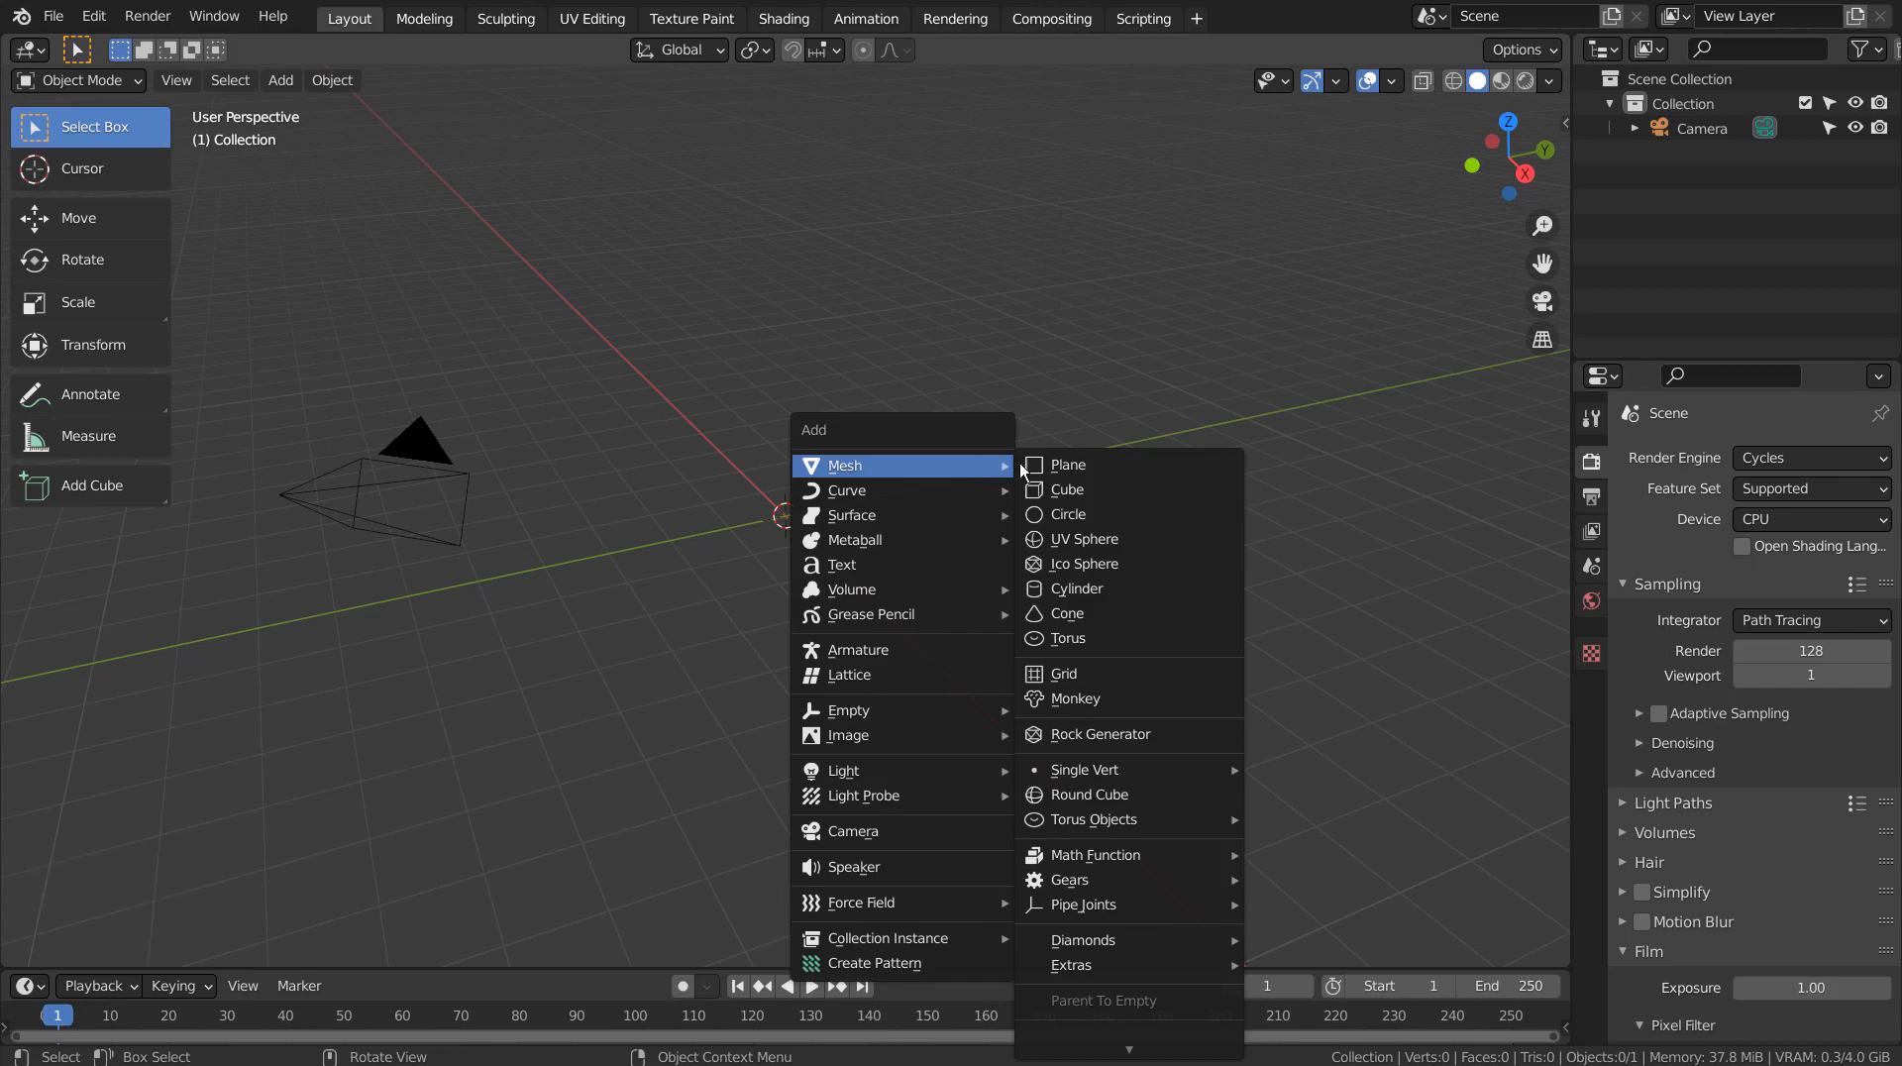
# Step: Add a plane mesh and scale it up into a large ground surface
pyautogui.click(1067, 465)
pyautogui.press('s')
pyautogui.click(166, 490)
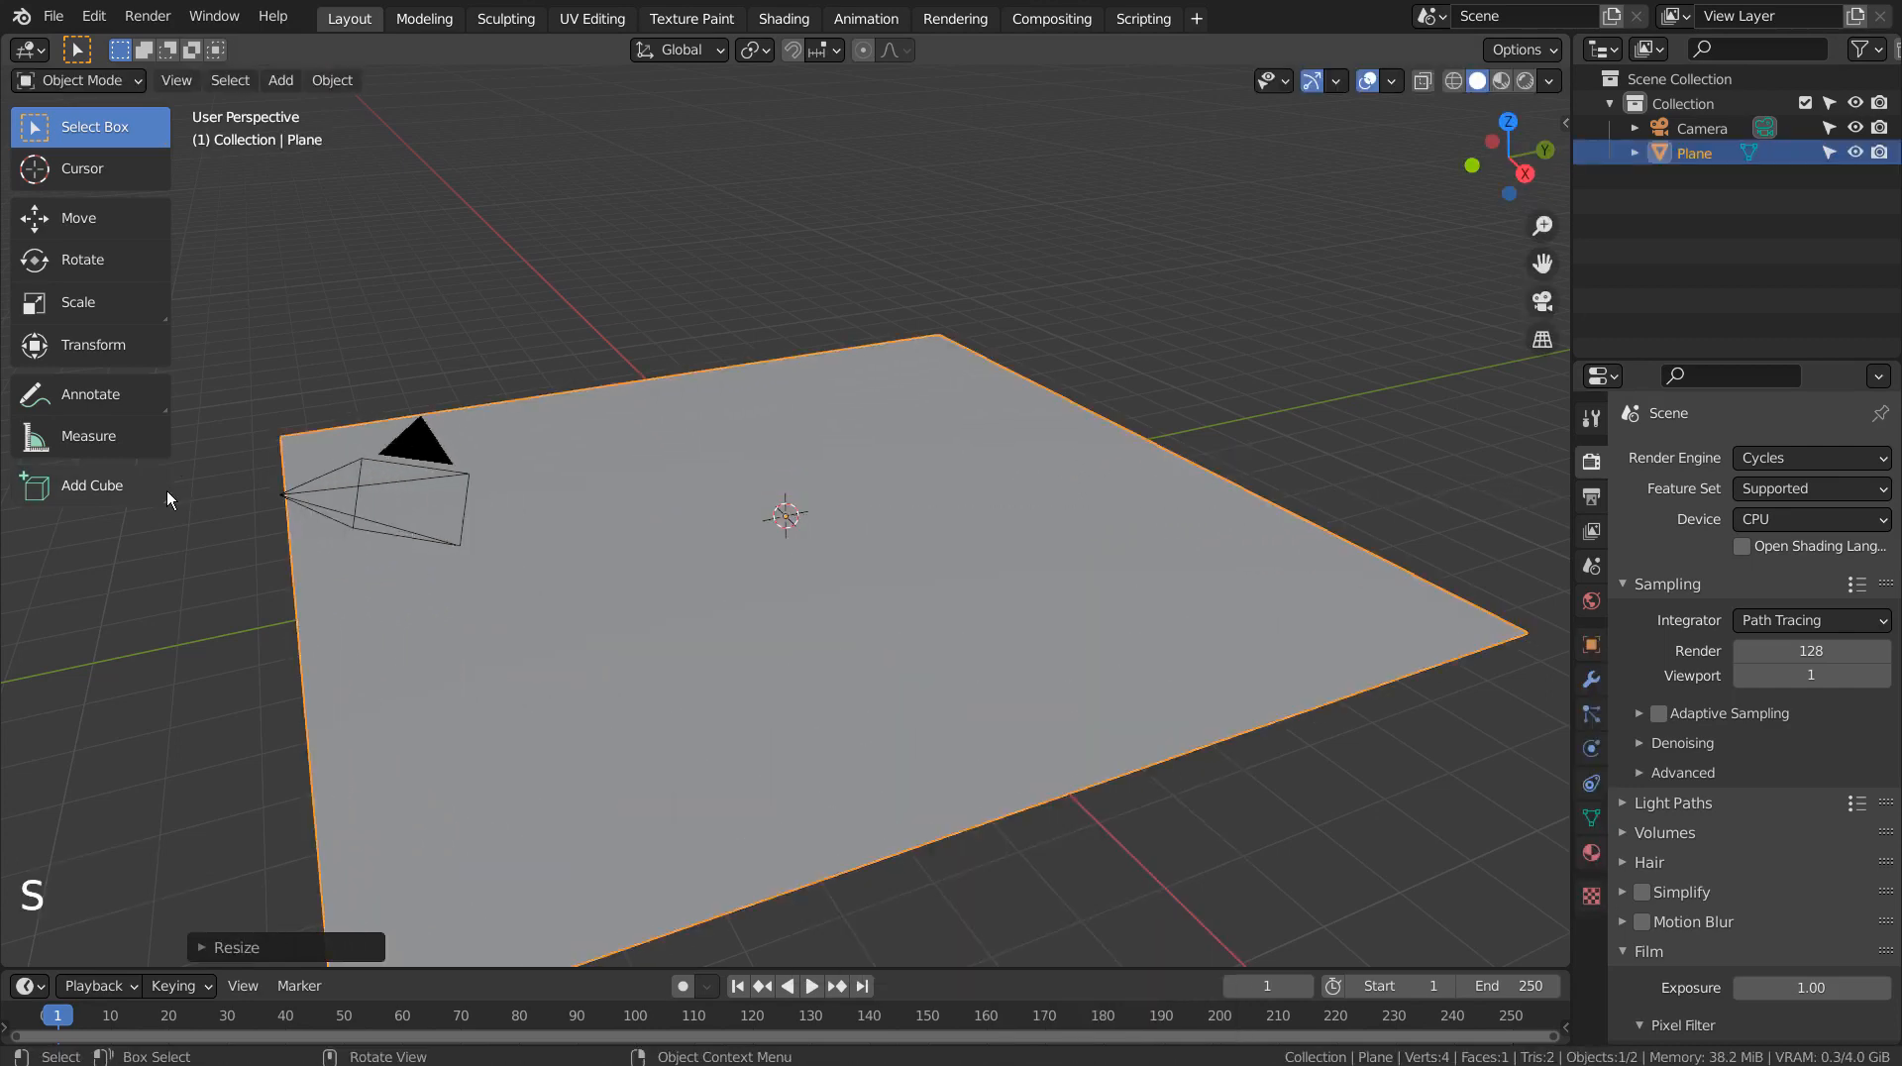
# Step: Create a new material on the plane and run Principled Texture Setup with the Wood035_2K Color, Displacement, Normal and Roughness images
pyautogui.click(798, 18)
pyautogui.click(942, 626)
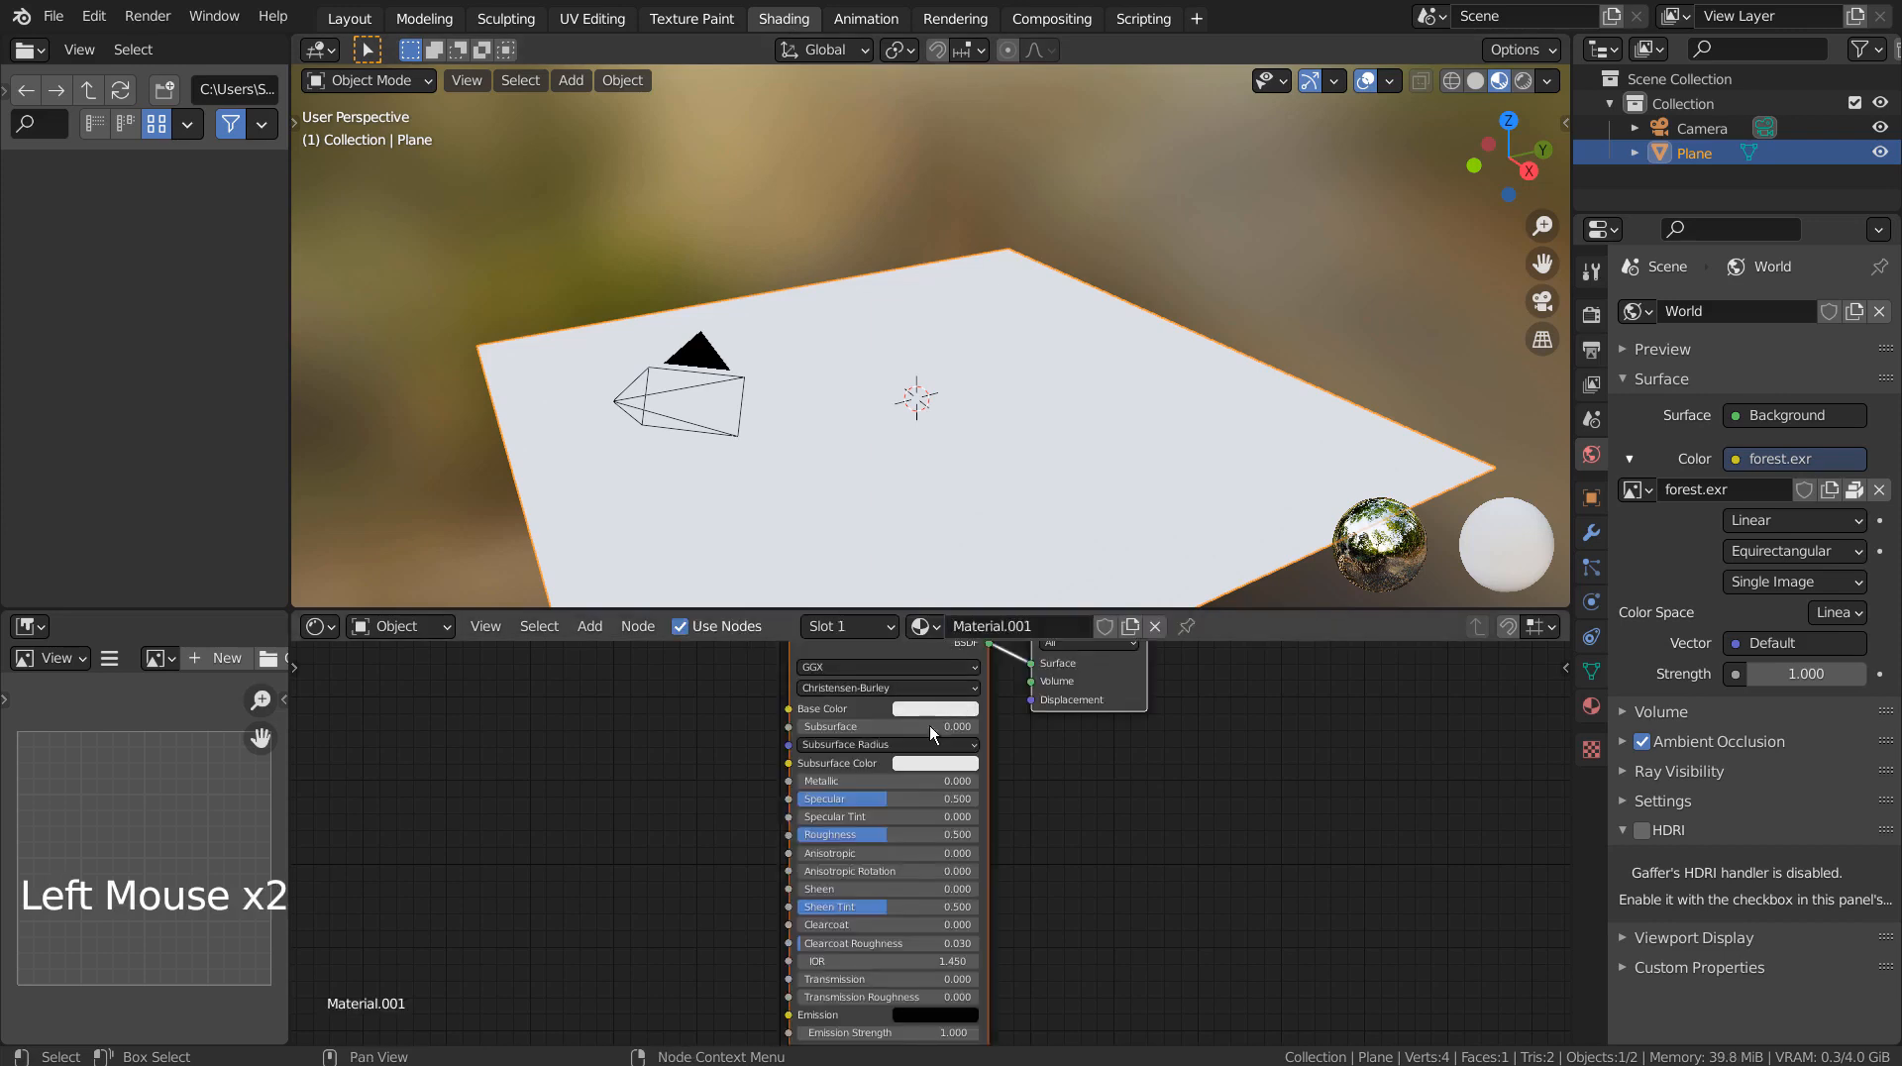
pyautogui.click(858, 706)
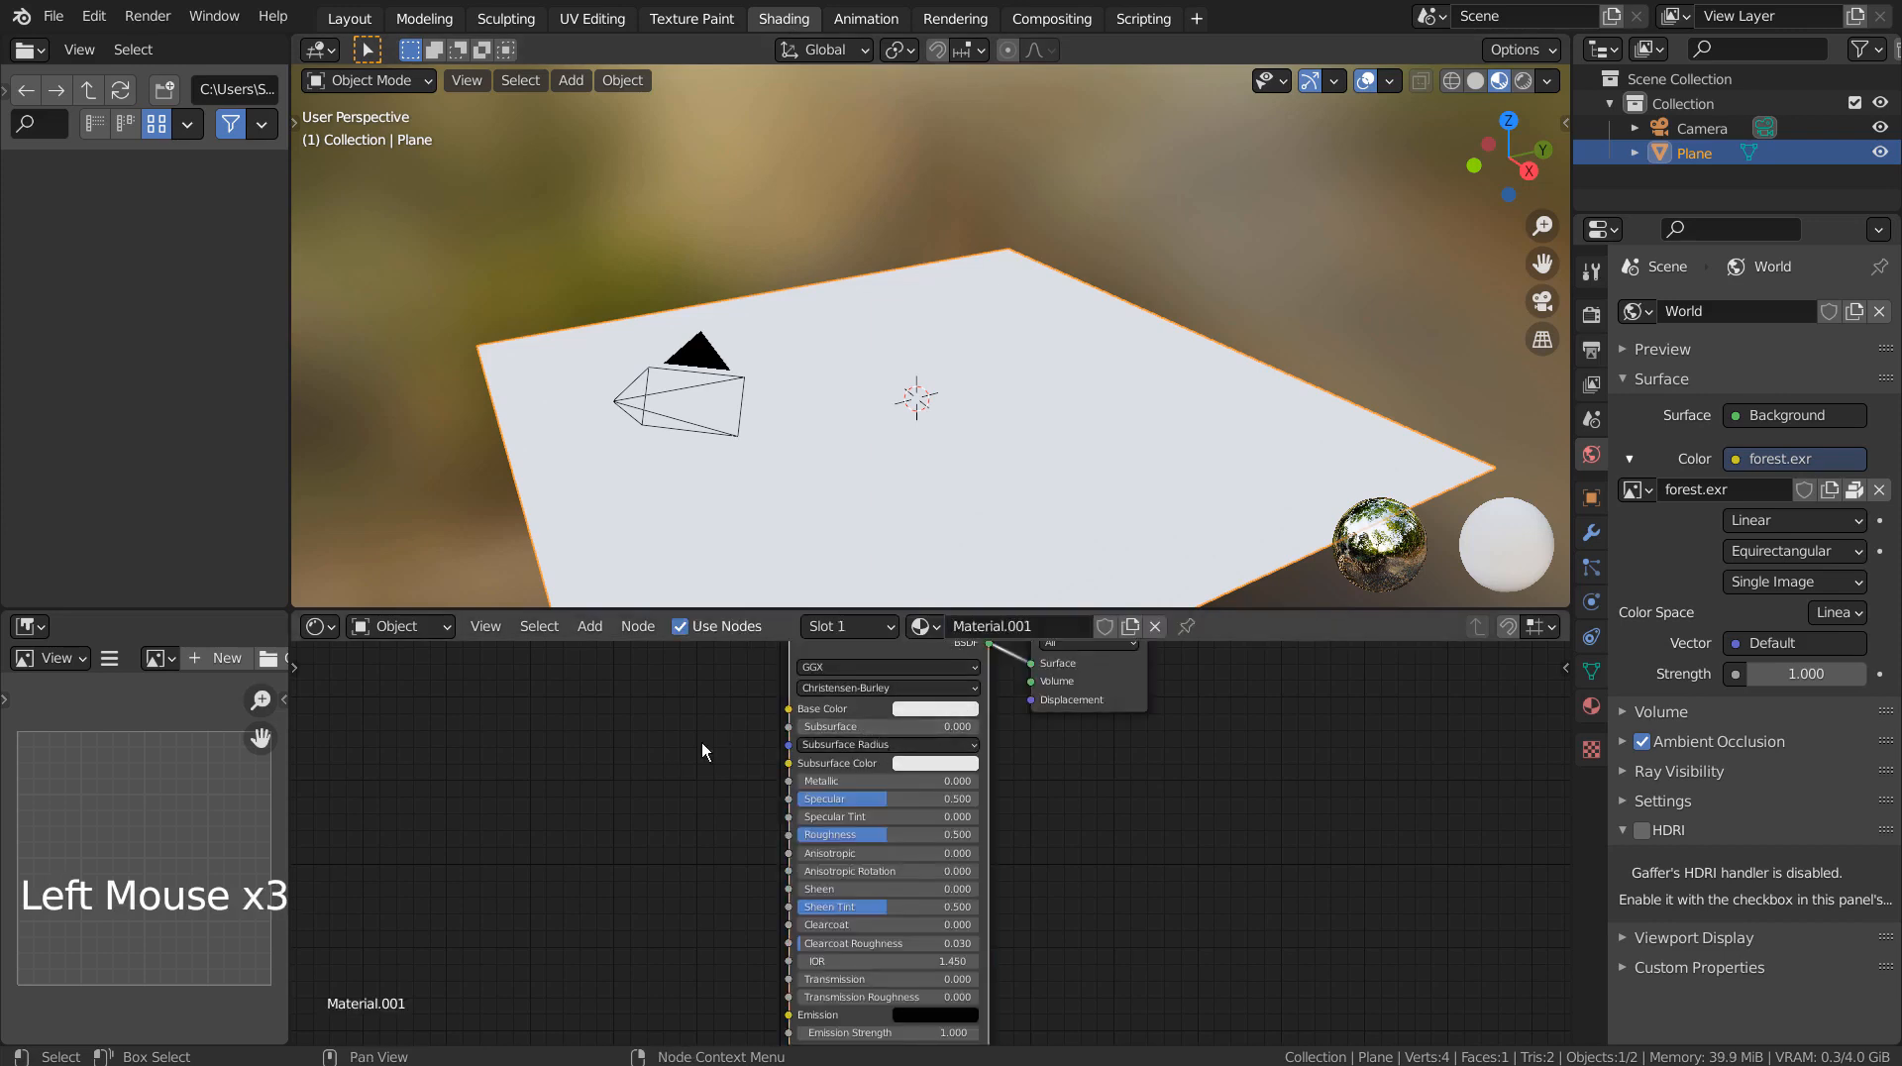
pyautogui.hotkey('ctrl', 'shift', 't')
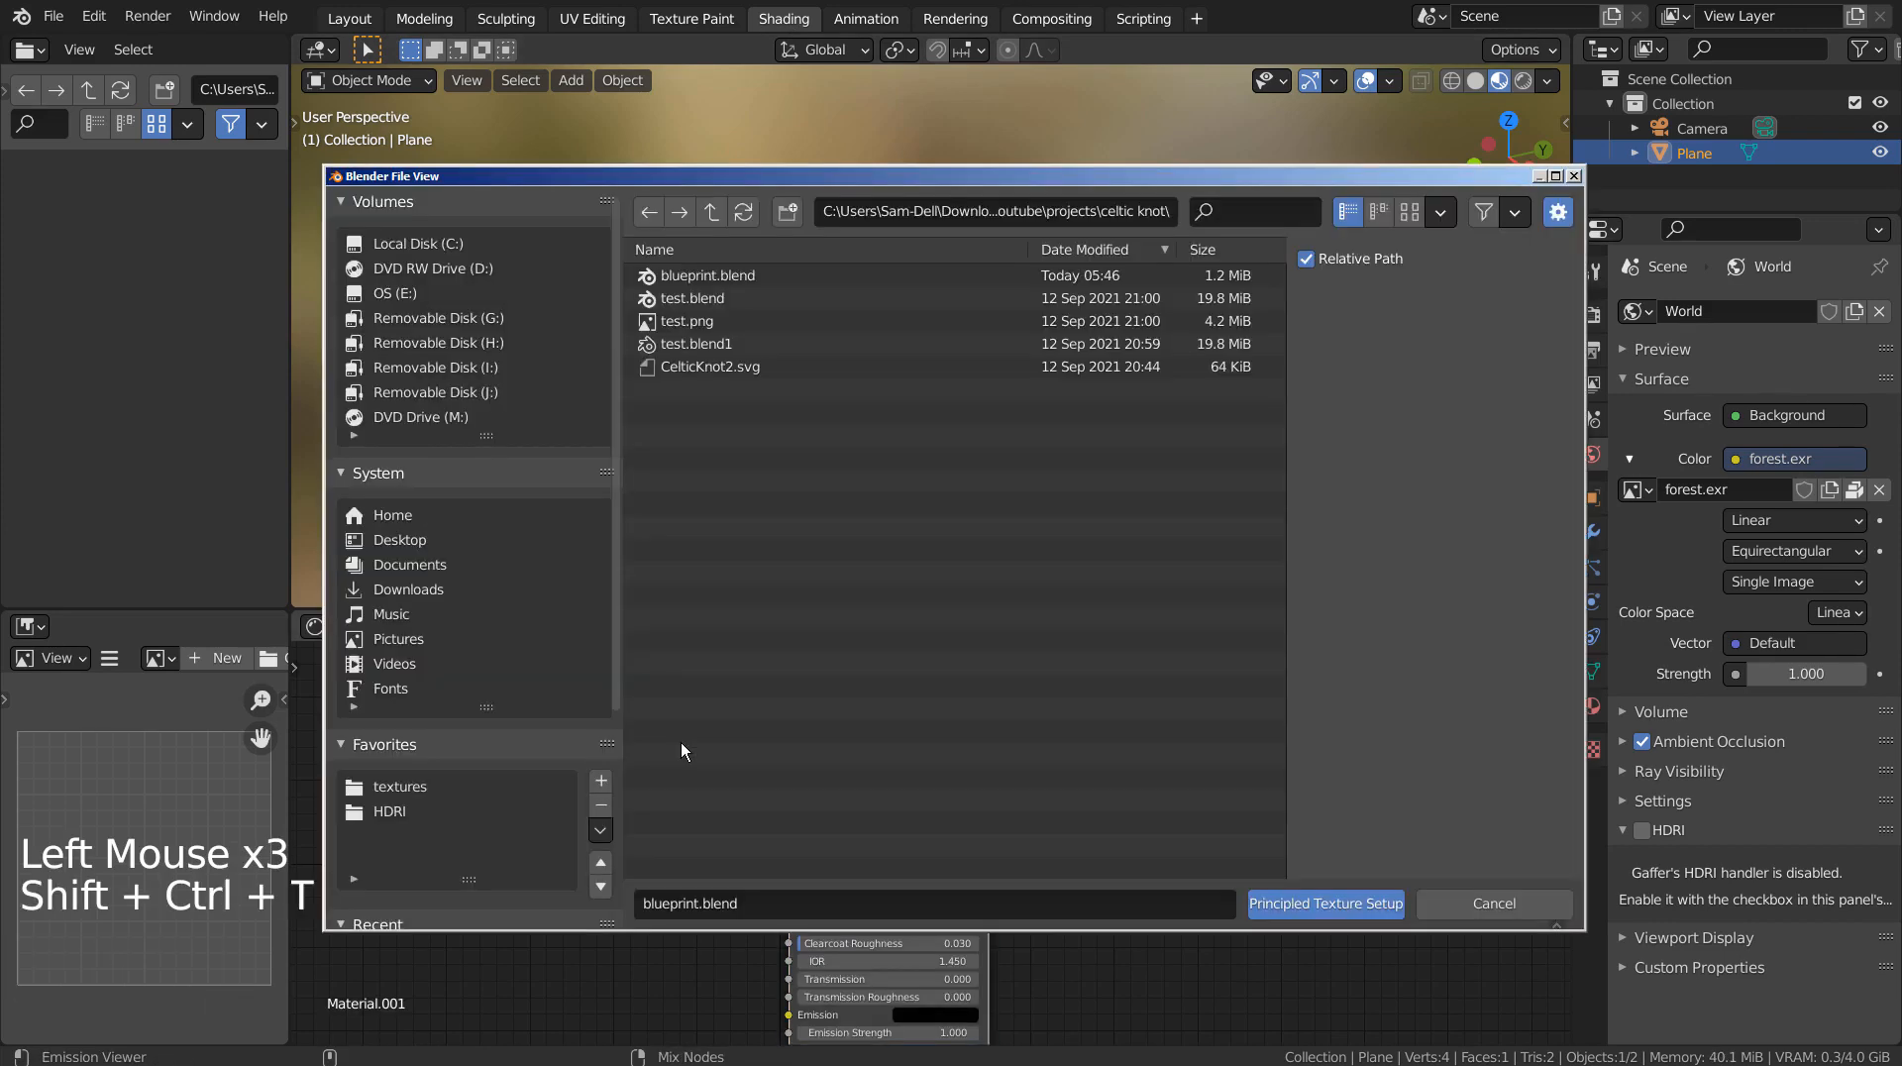
pyautogui.click(424, 785)
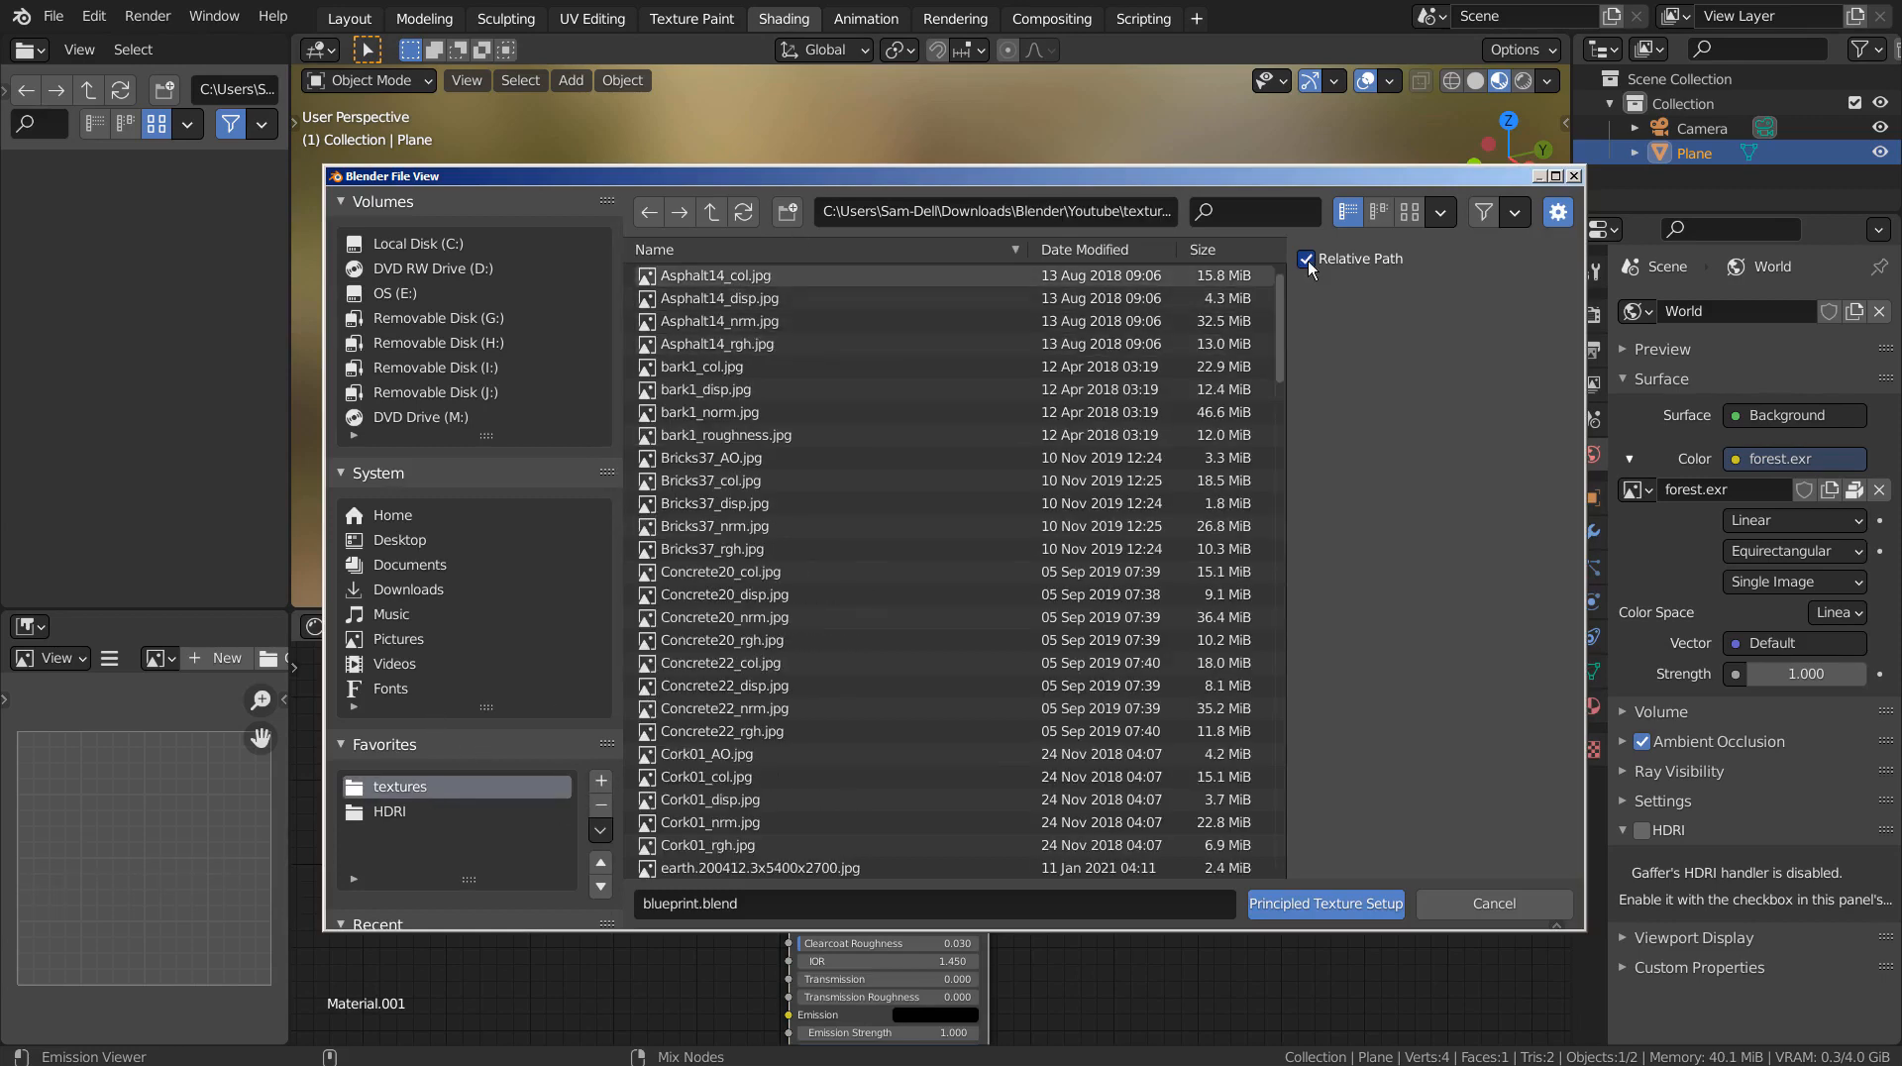
pyautogui.moveTo(1281, 288); pyautogui.dragTo(1381, 839)
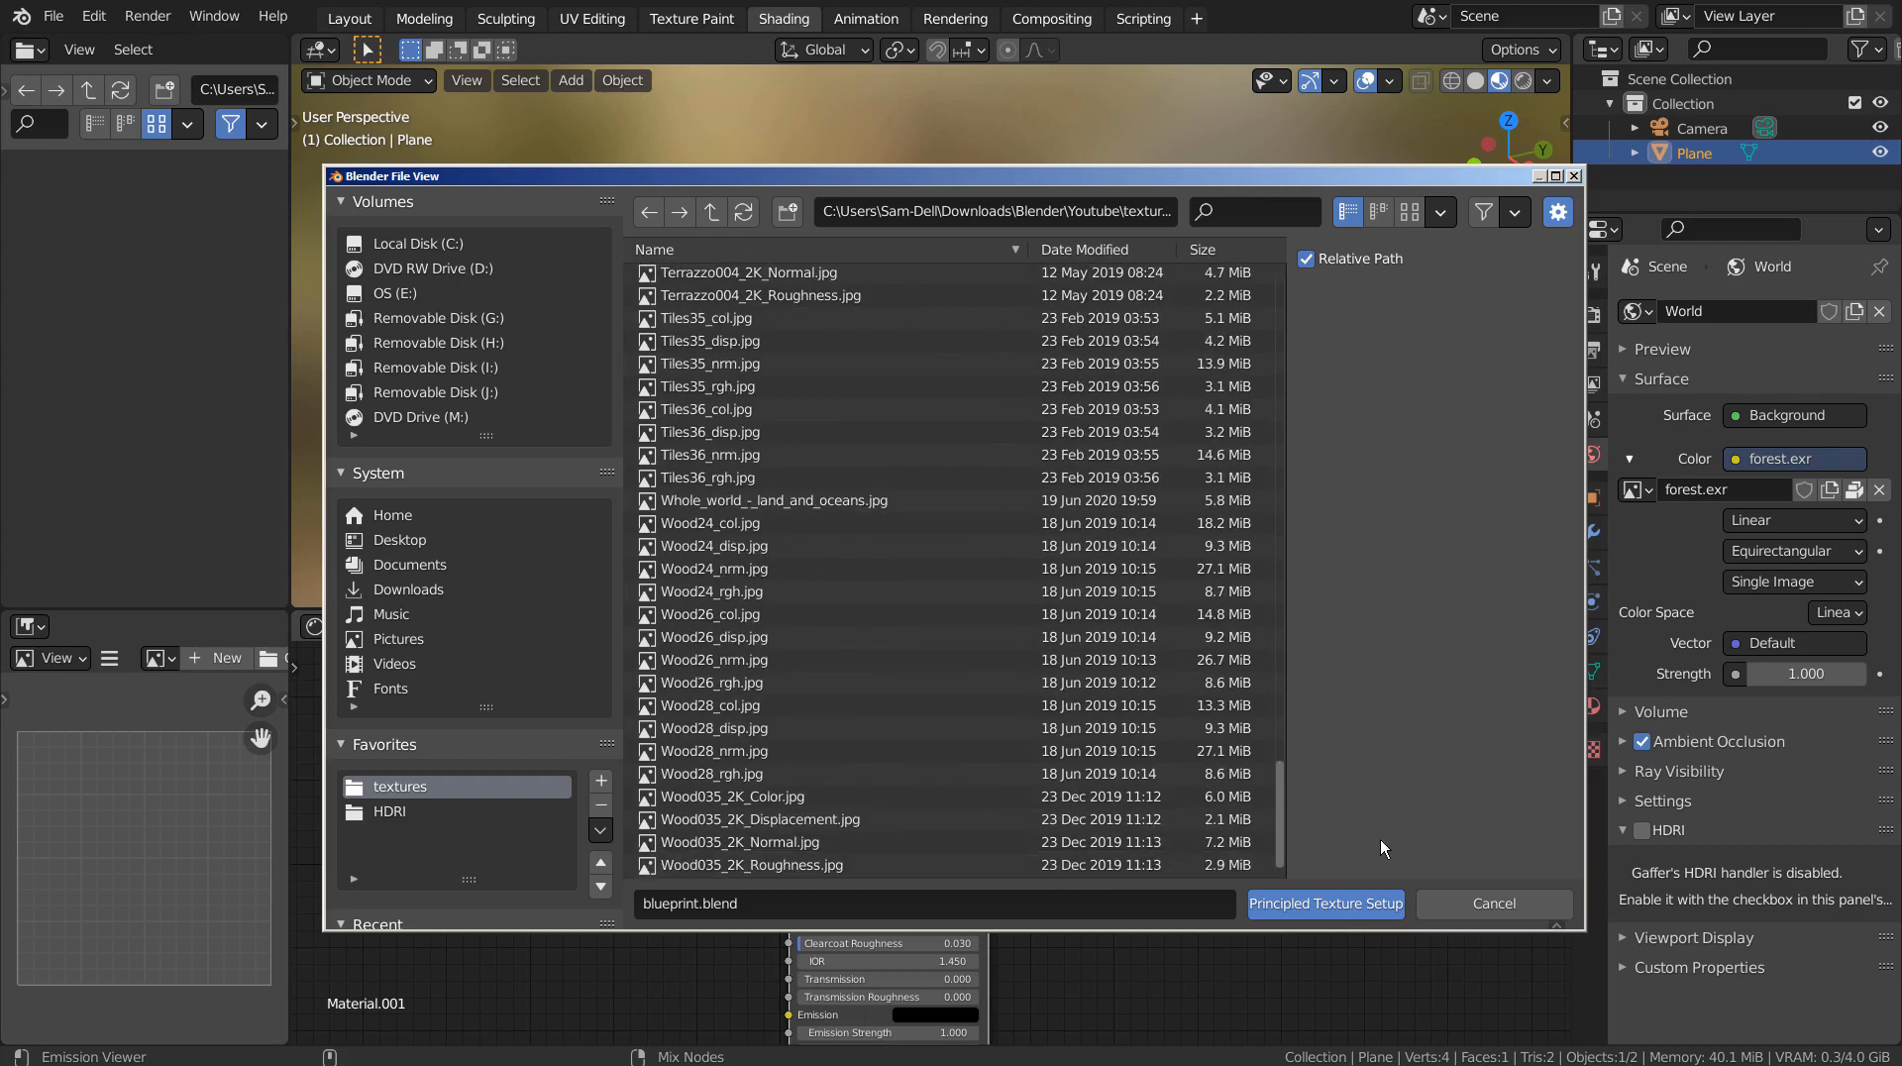
pyautogui.click(776, 799)
pyautogui.keyDown('shift'); pyautogui.click(788, 864); pyautogui.keyUp('shift')
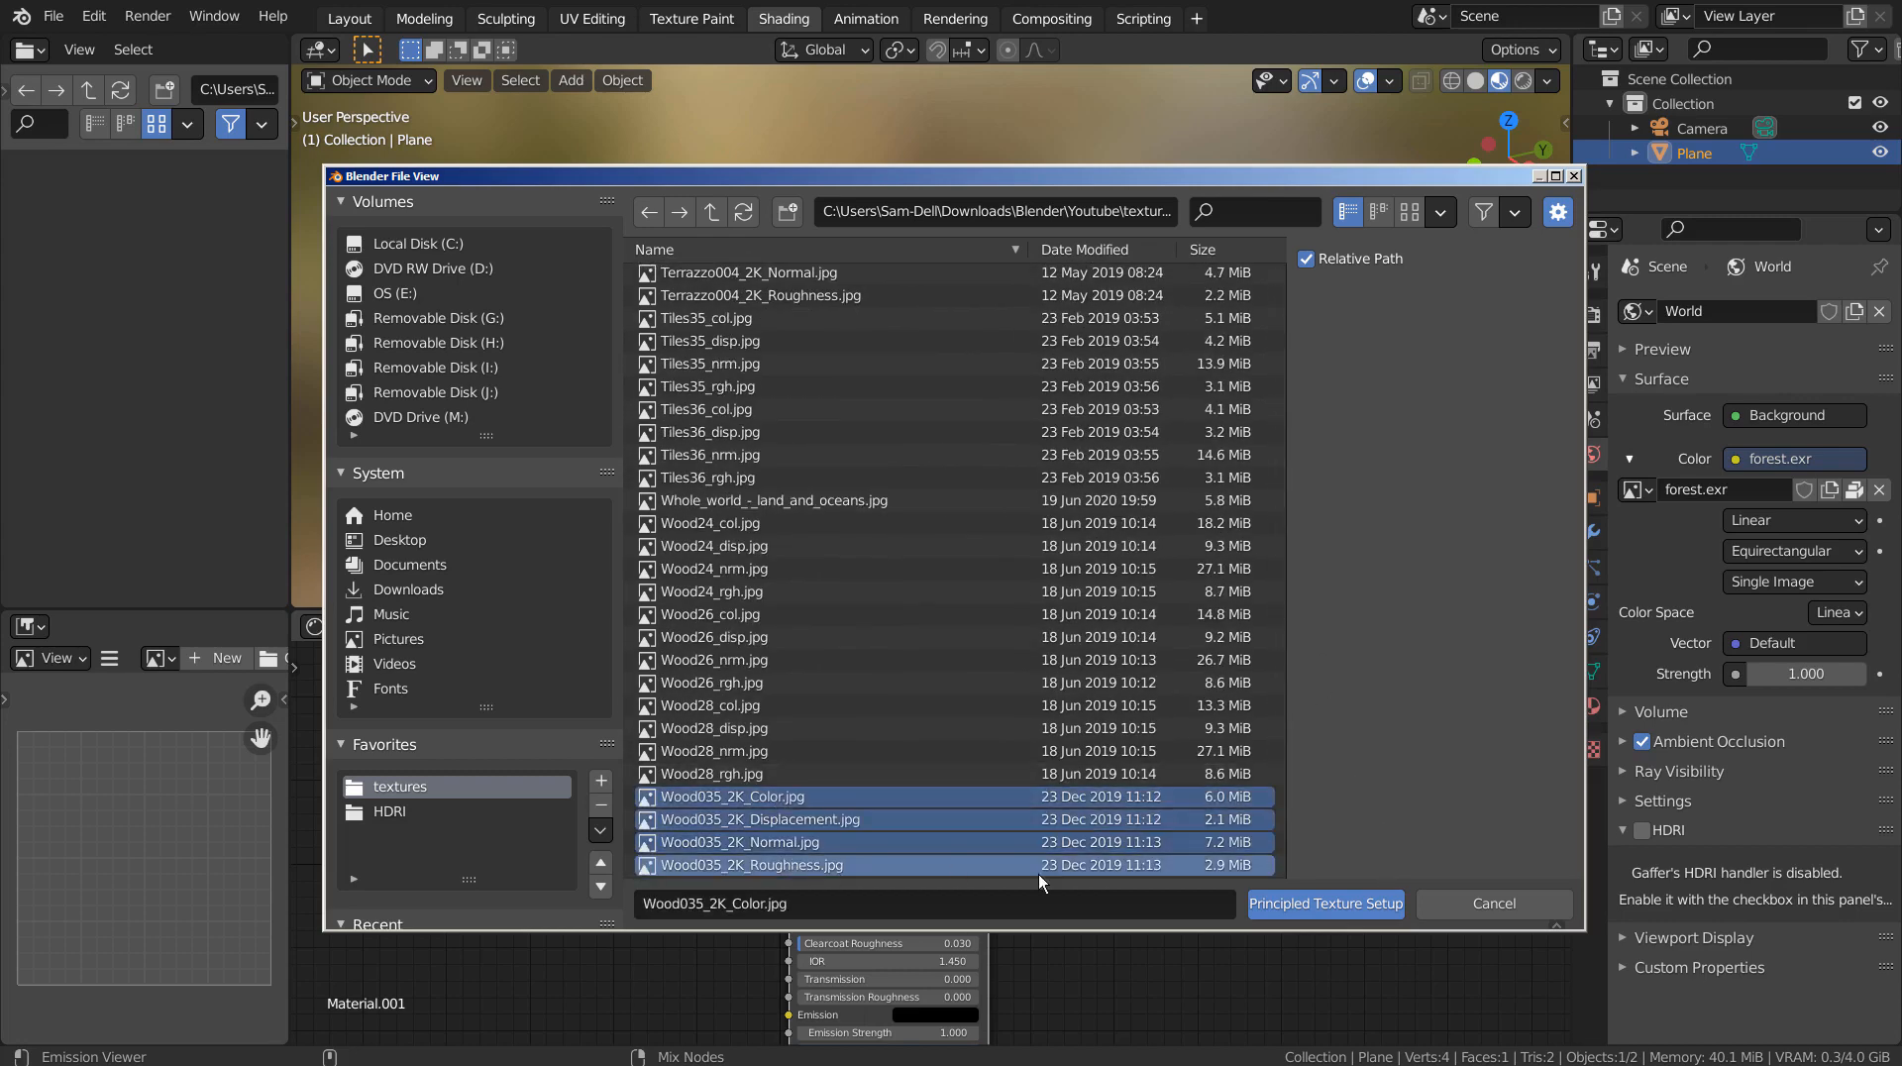
pyautogui.click(1268, 904)
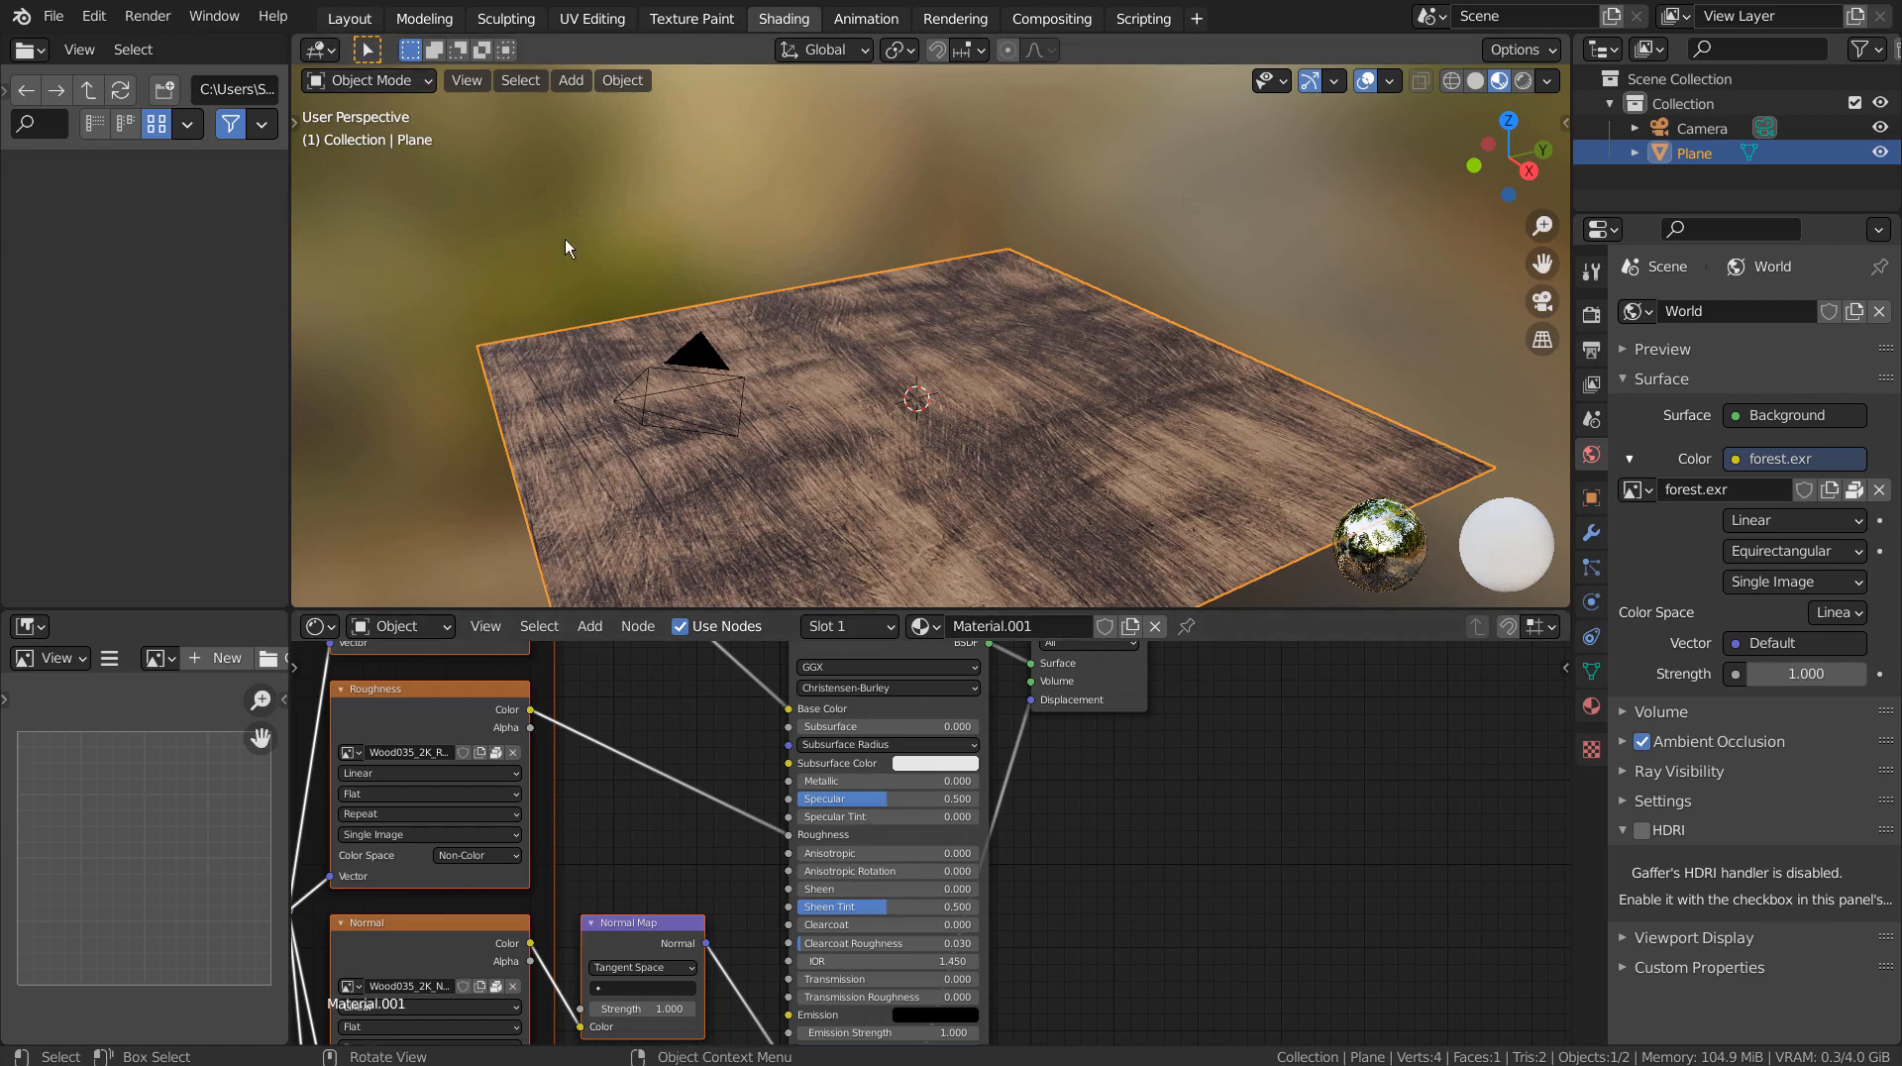
# Step: Return to the Layout workspace and hide the plane
pyautogui.click(349, 18)
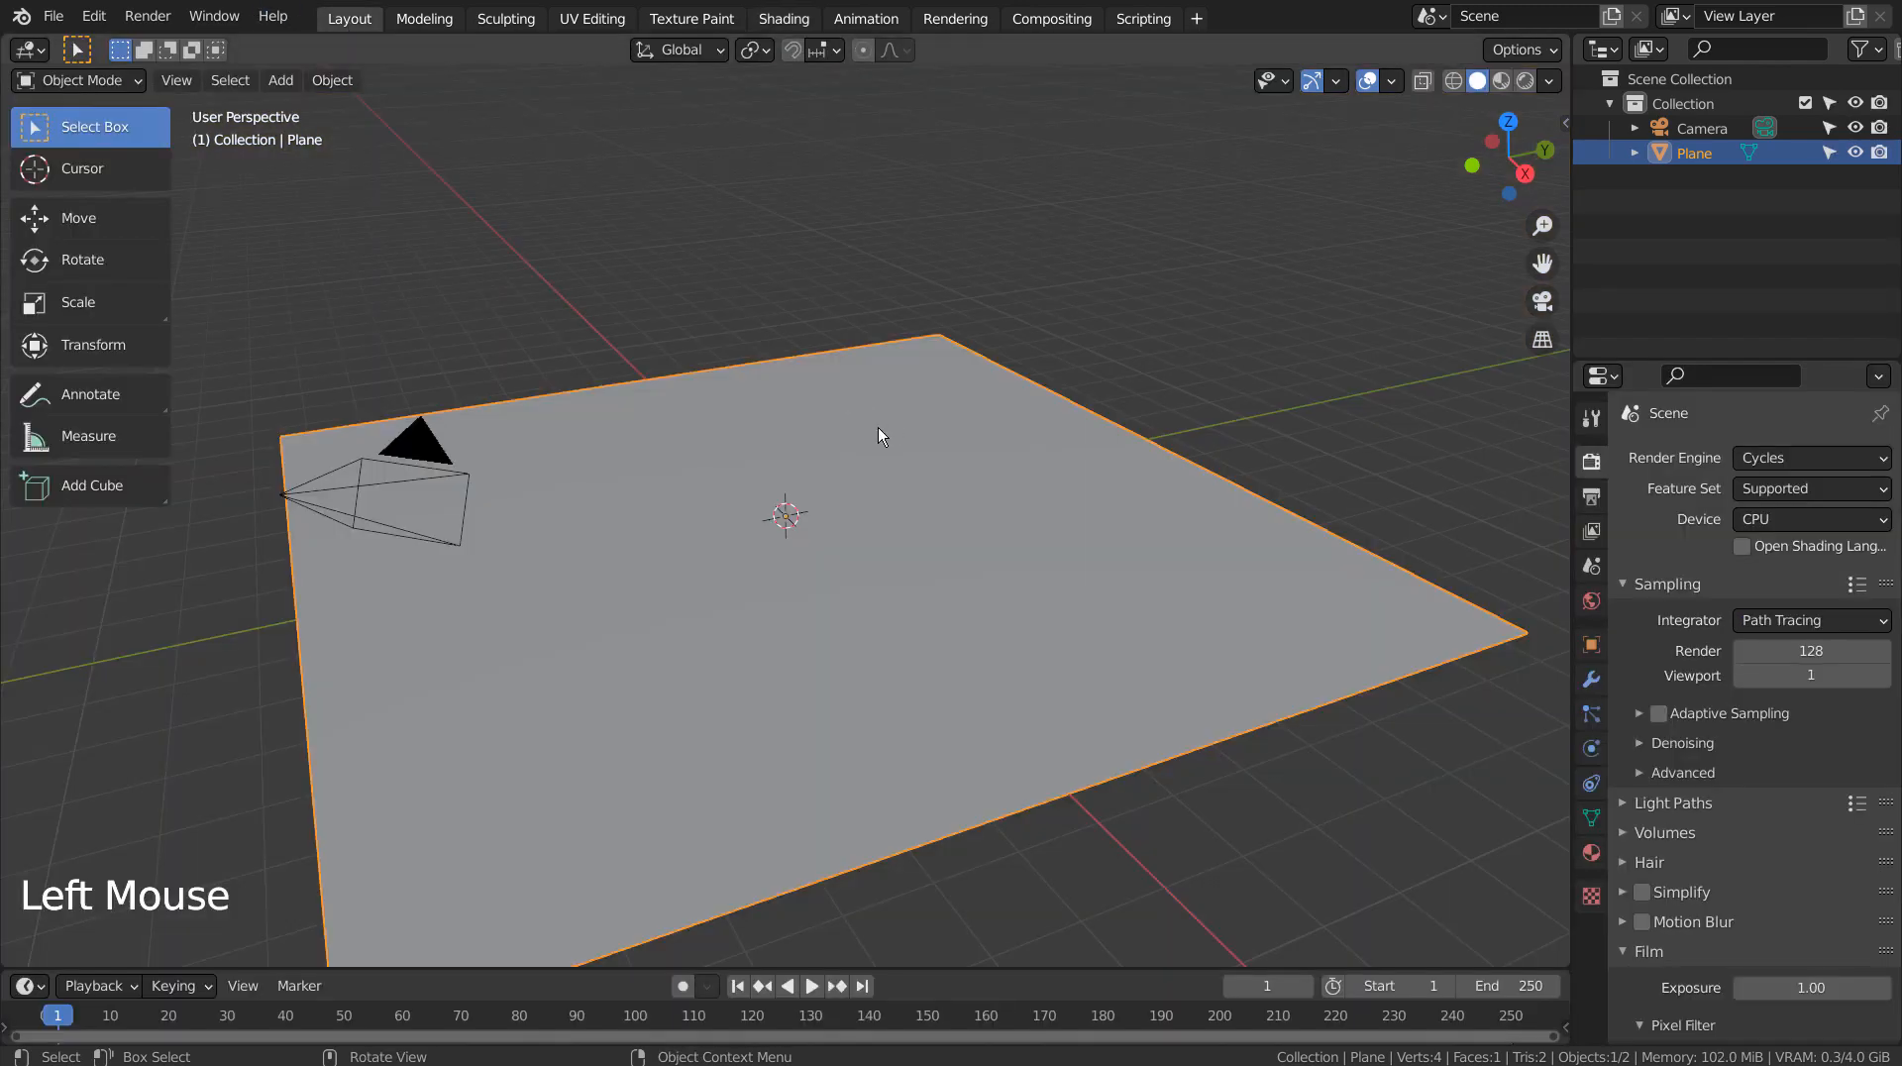
pyautogui.press('h')
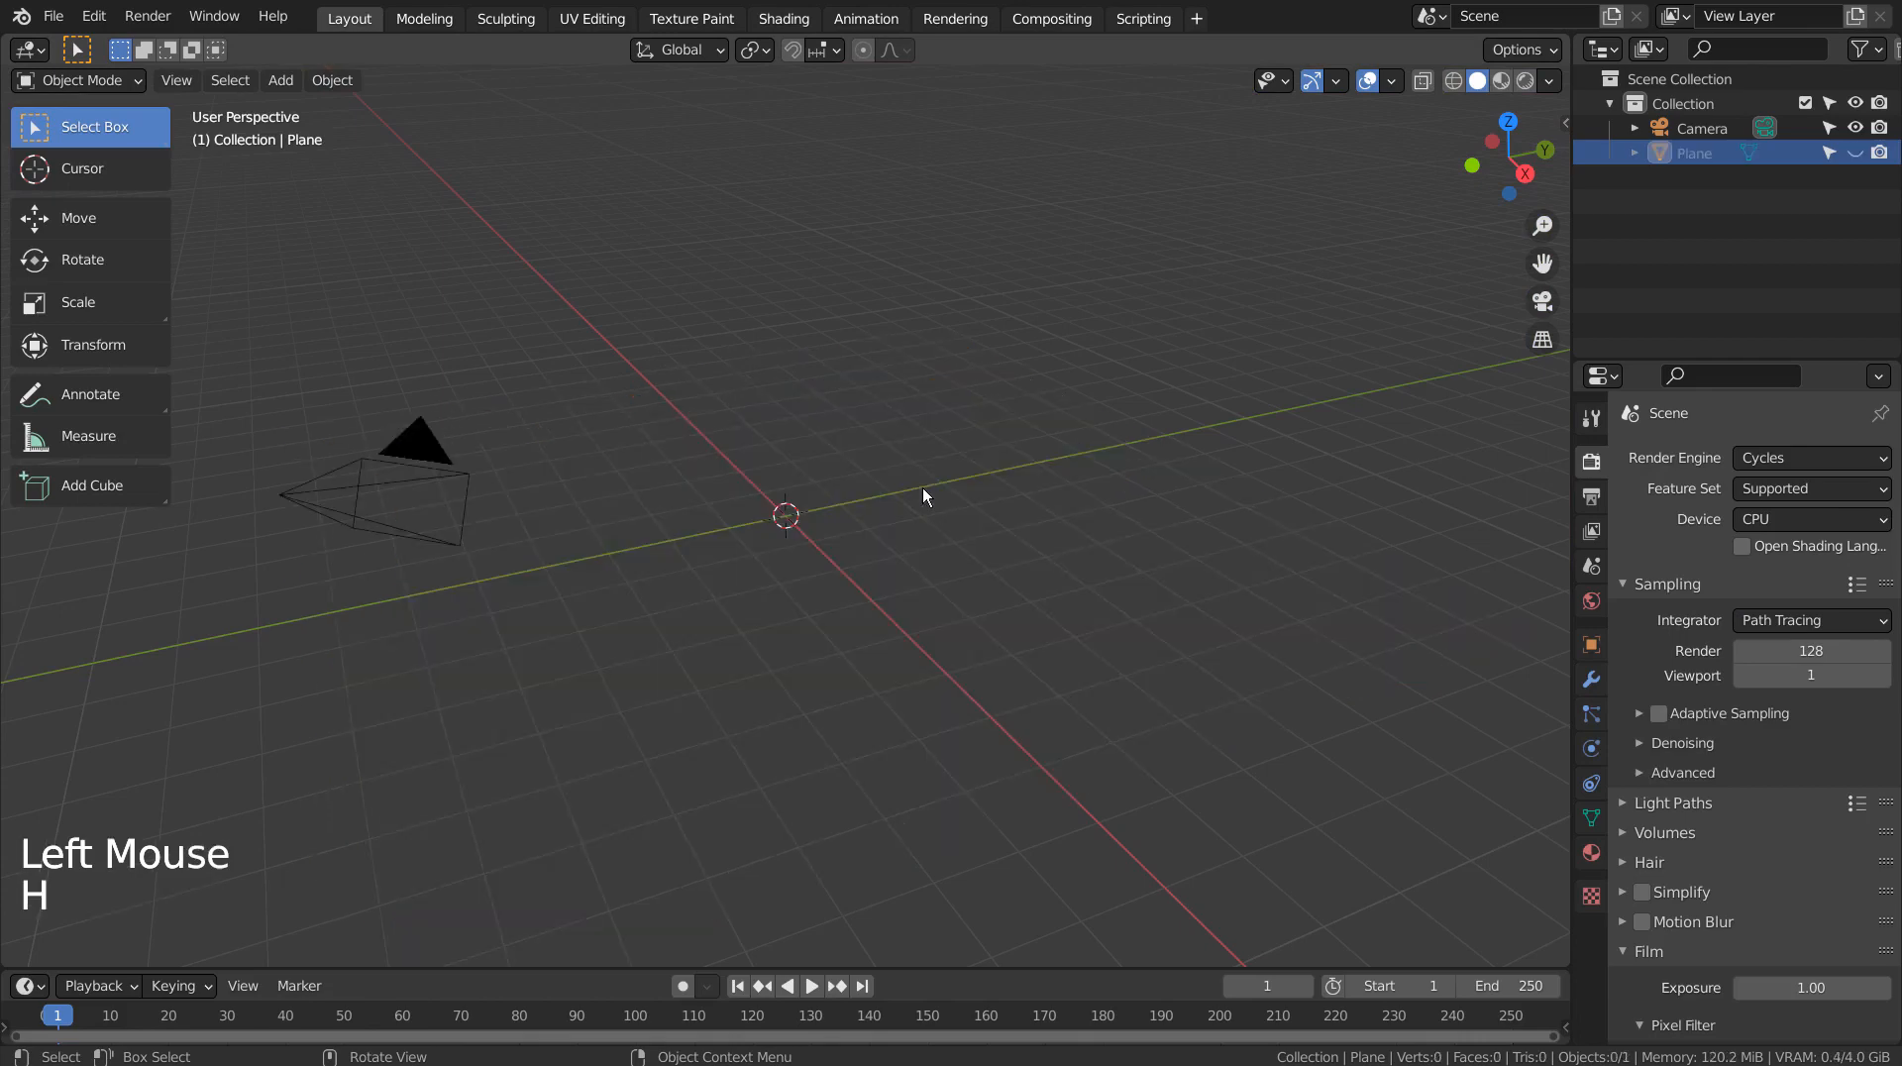
pyautogui.click(768, 530)
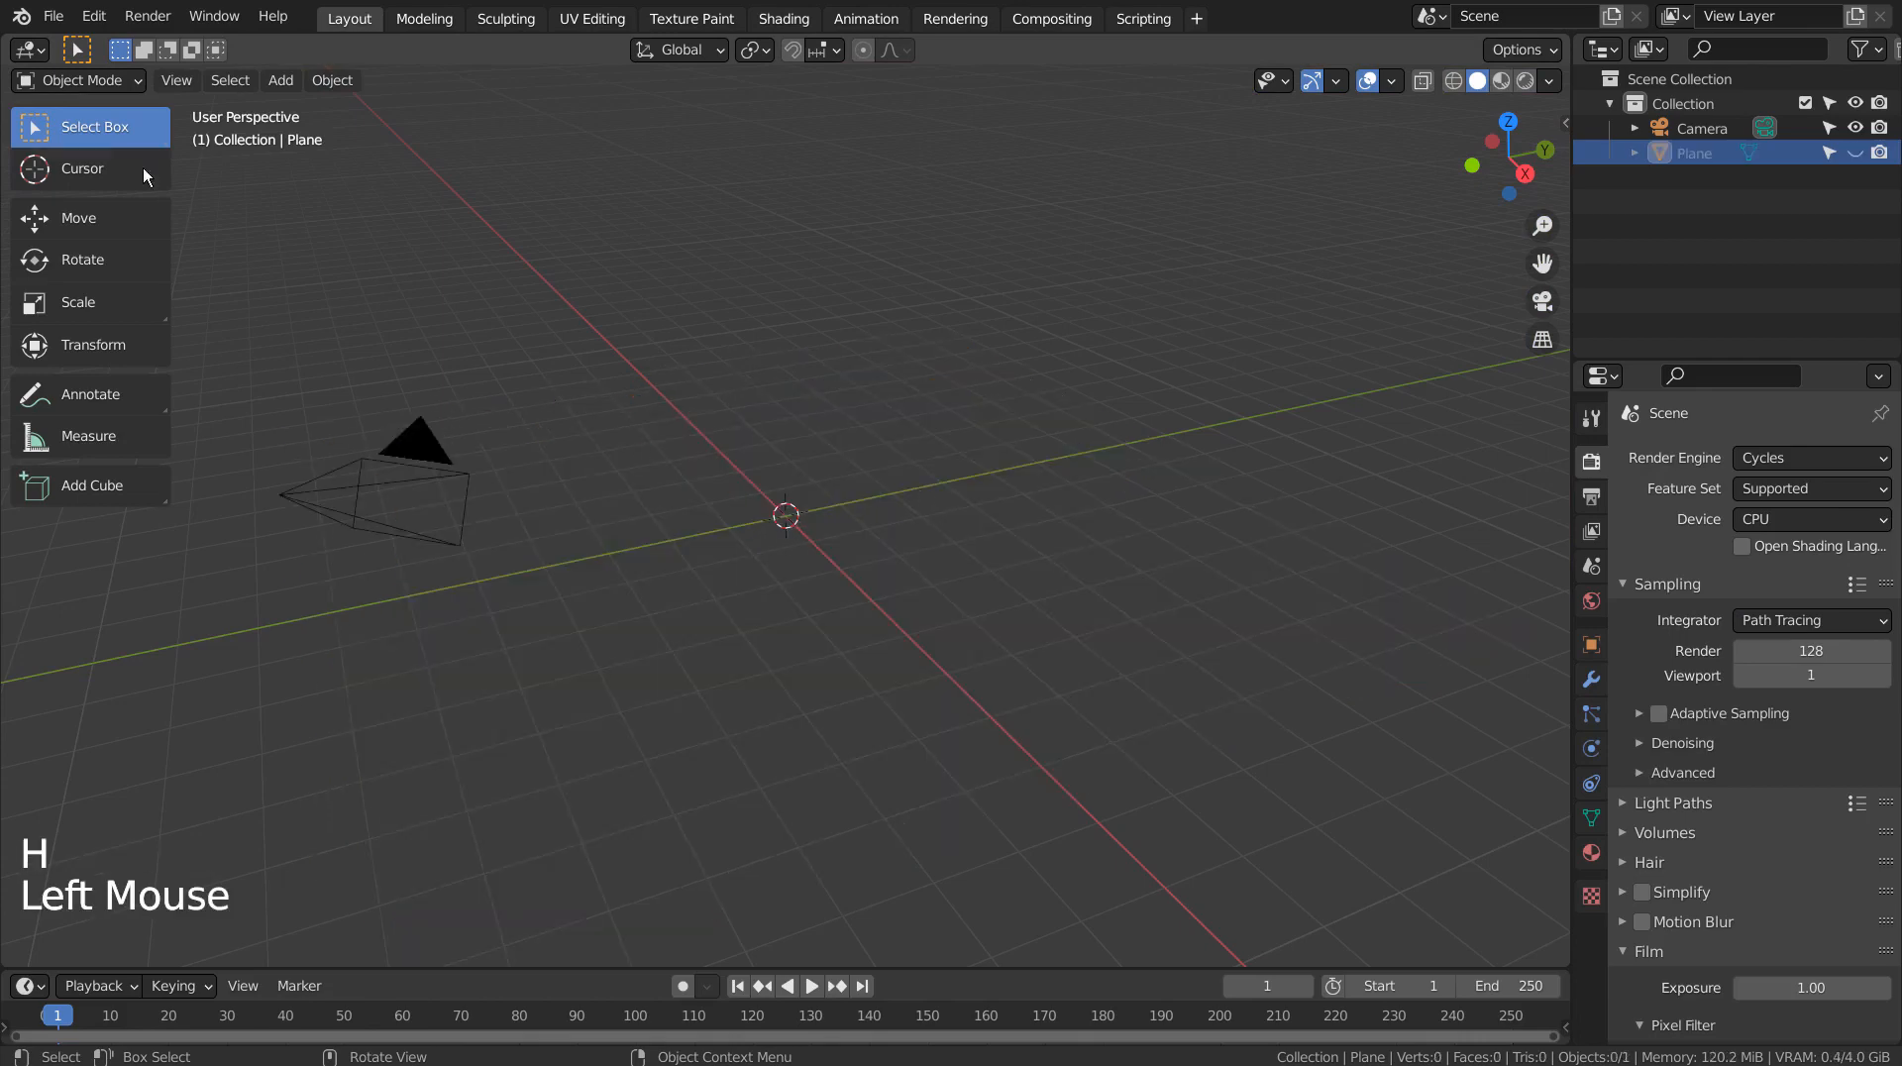
# Step: Import the CelticKnot2.svg file into the scene
pyautogui.click(53, 16)
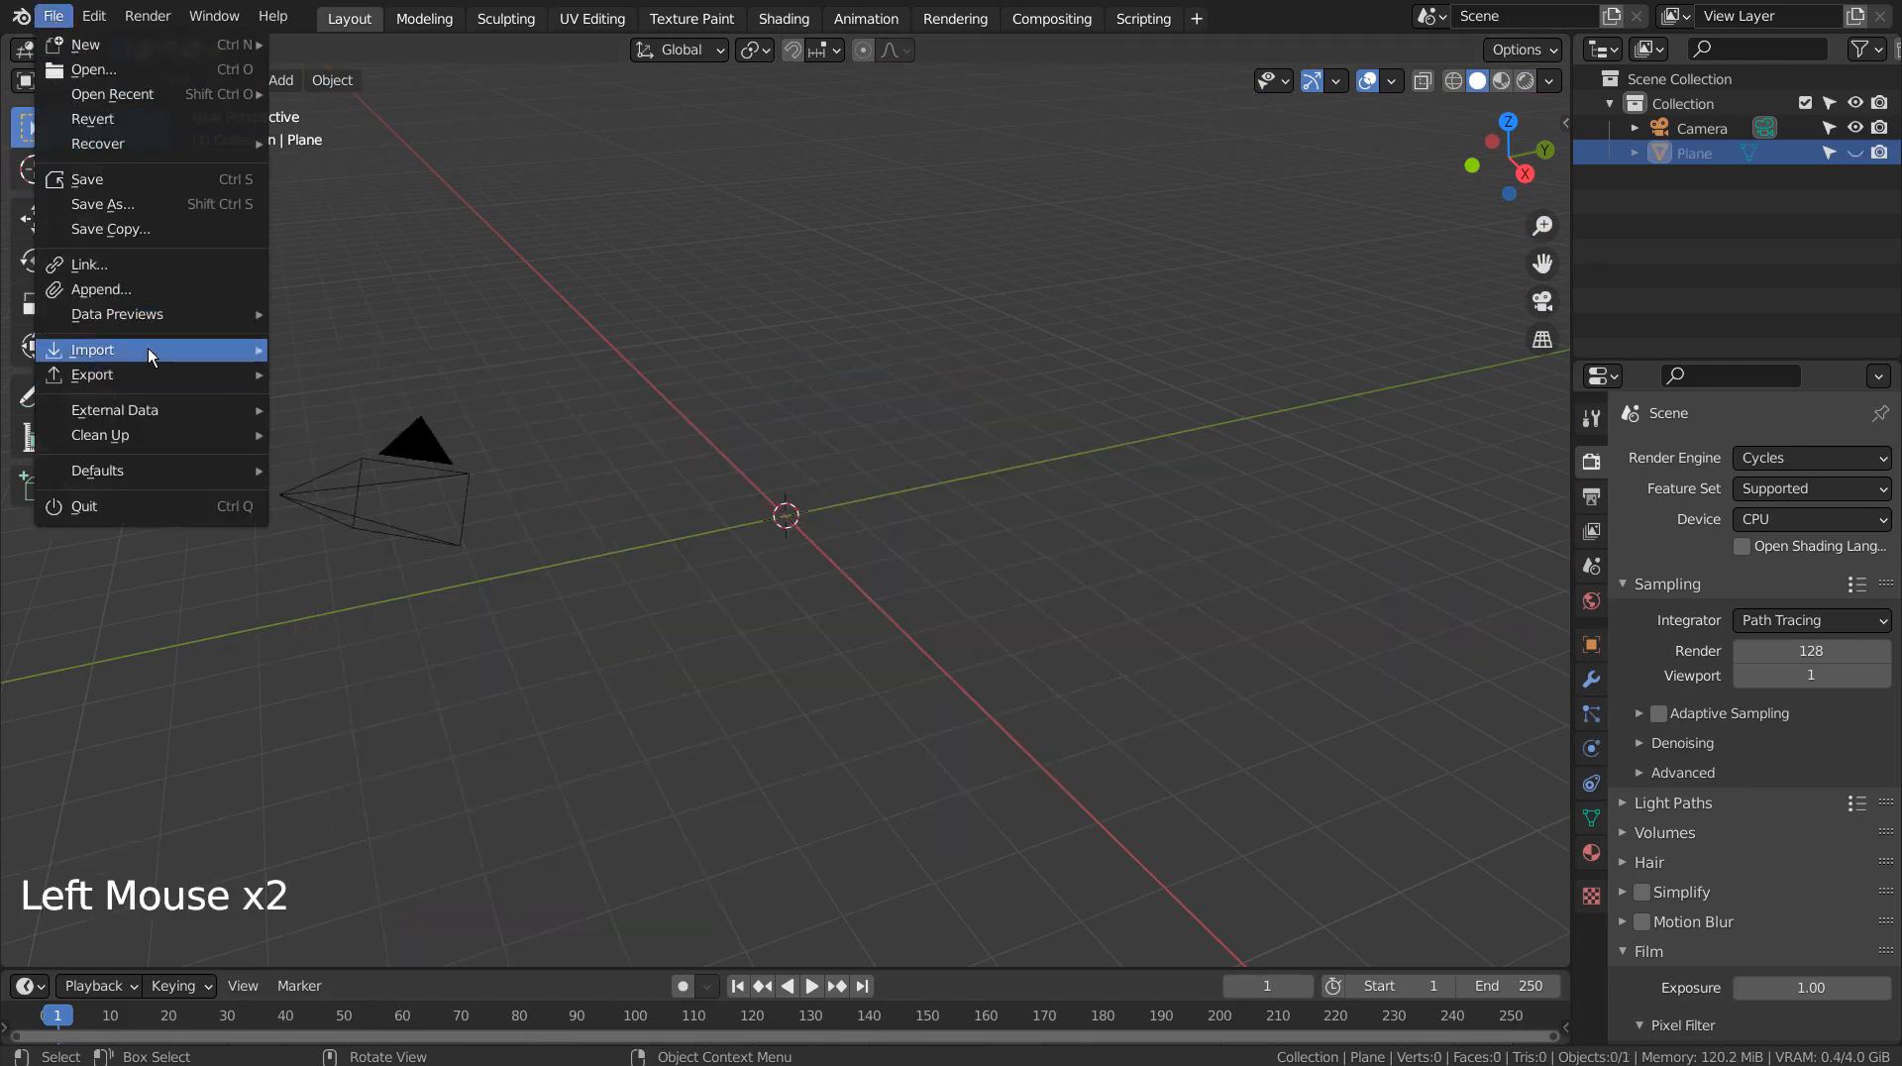
pyautogui.moveTo(149, 351)
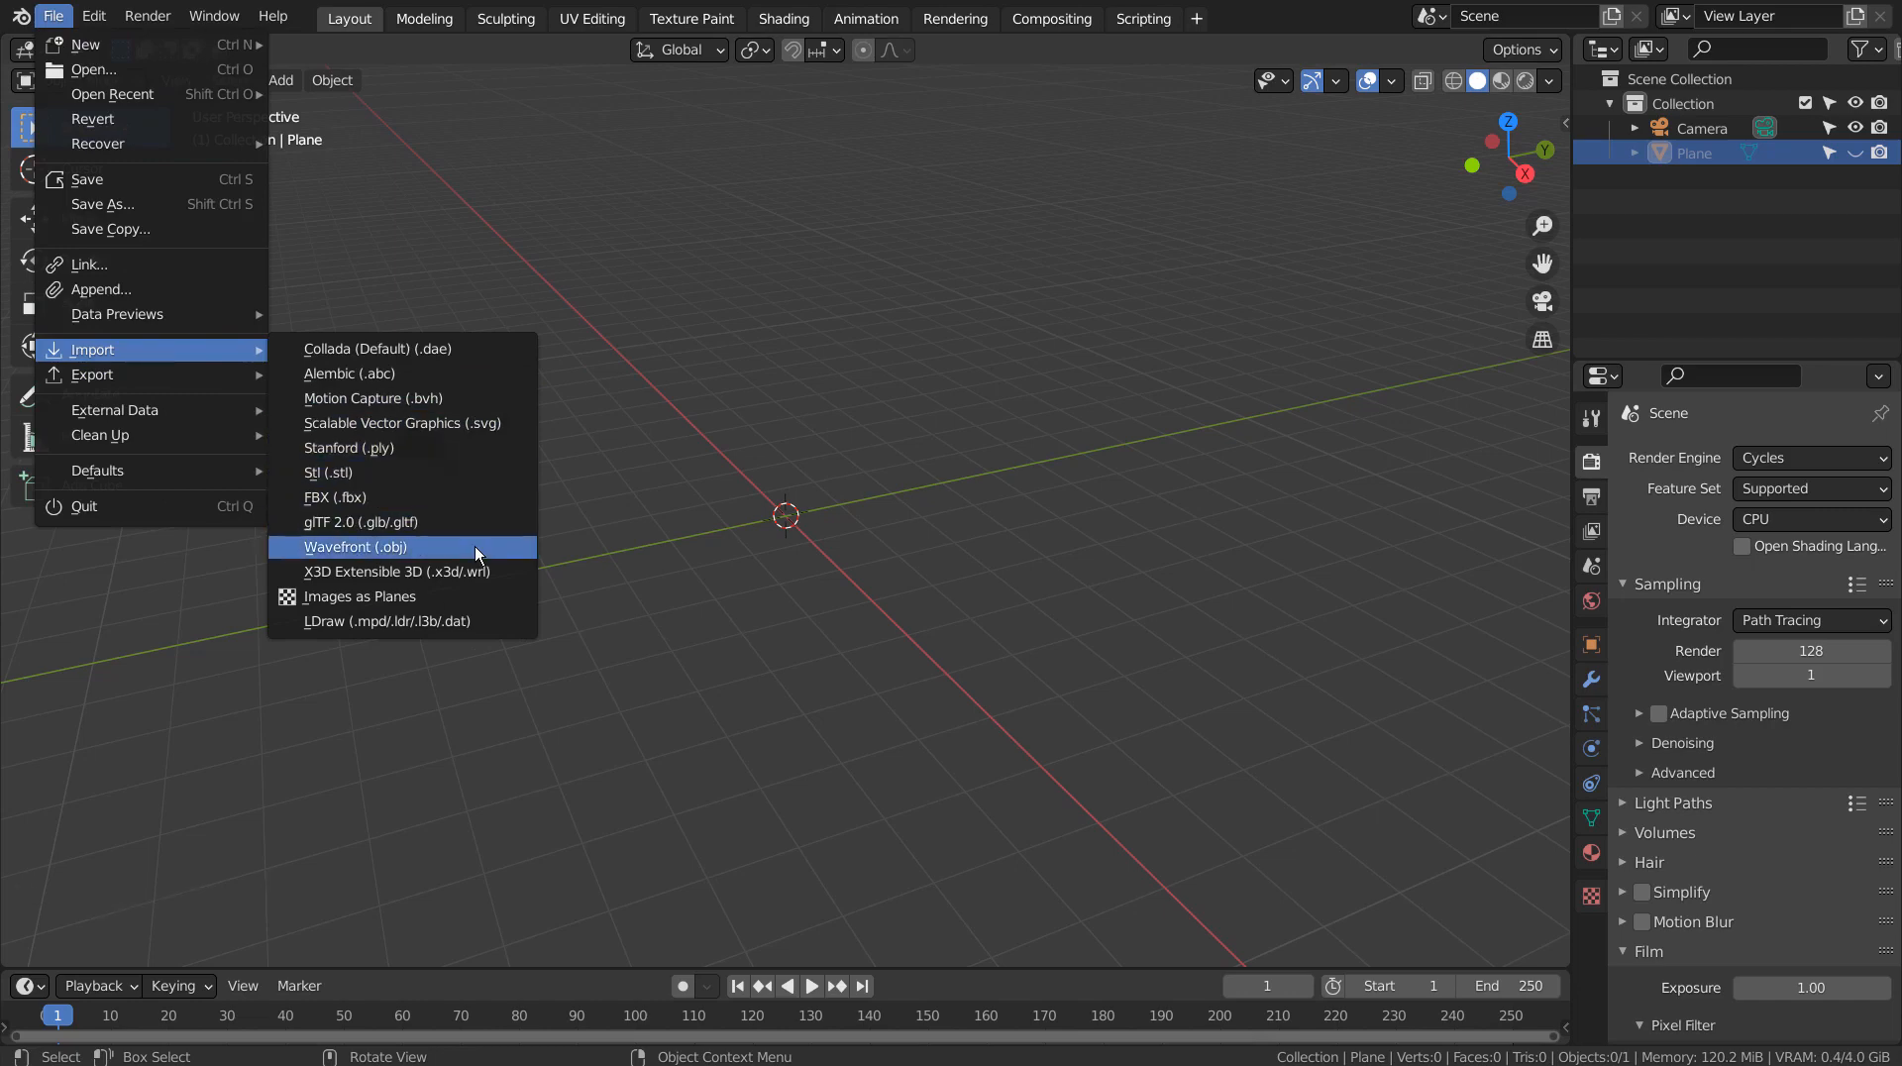
pyautogui.click(447, 421)
pyautogui.click(703, 276)
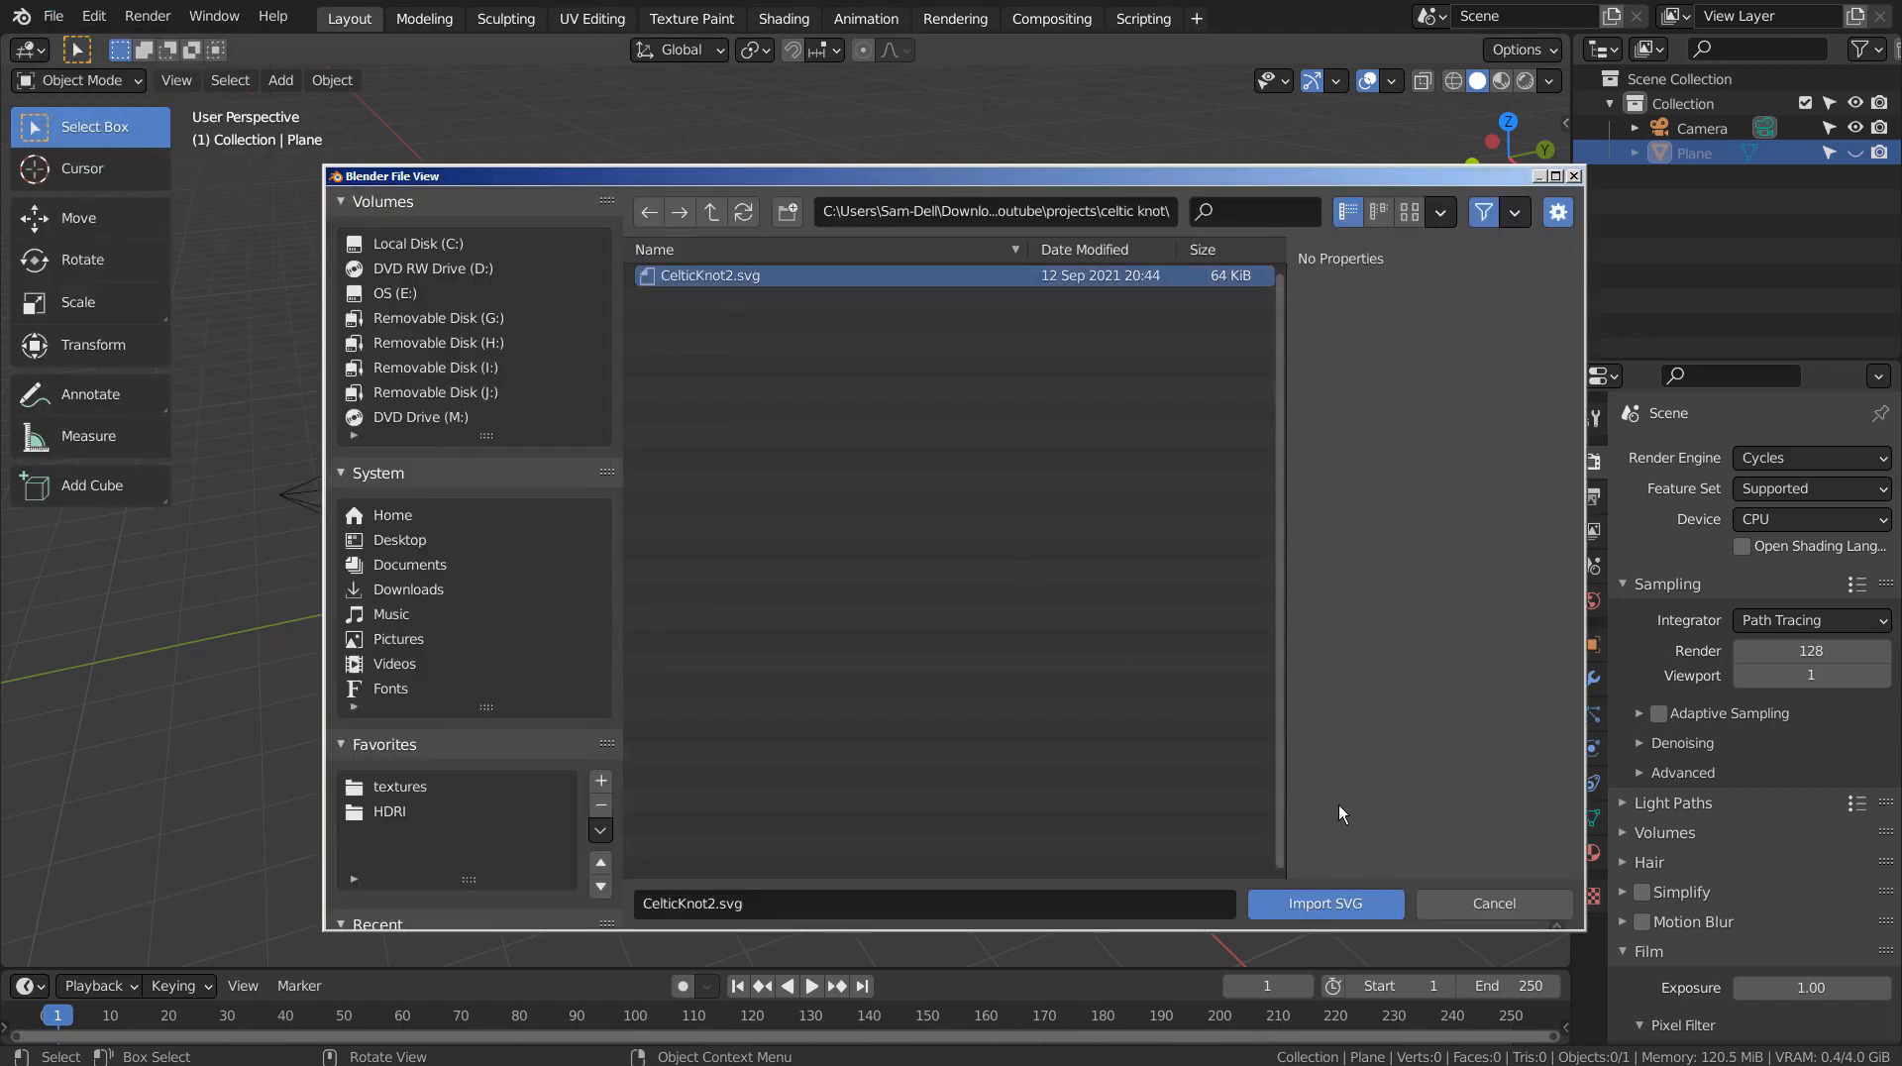
pyautogui.click(1355, 906)
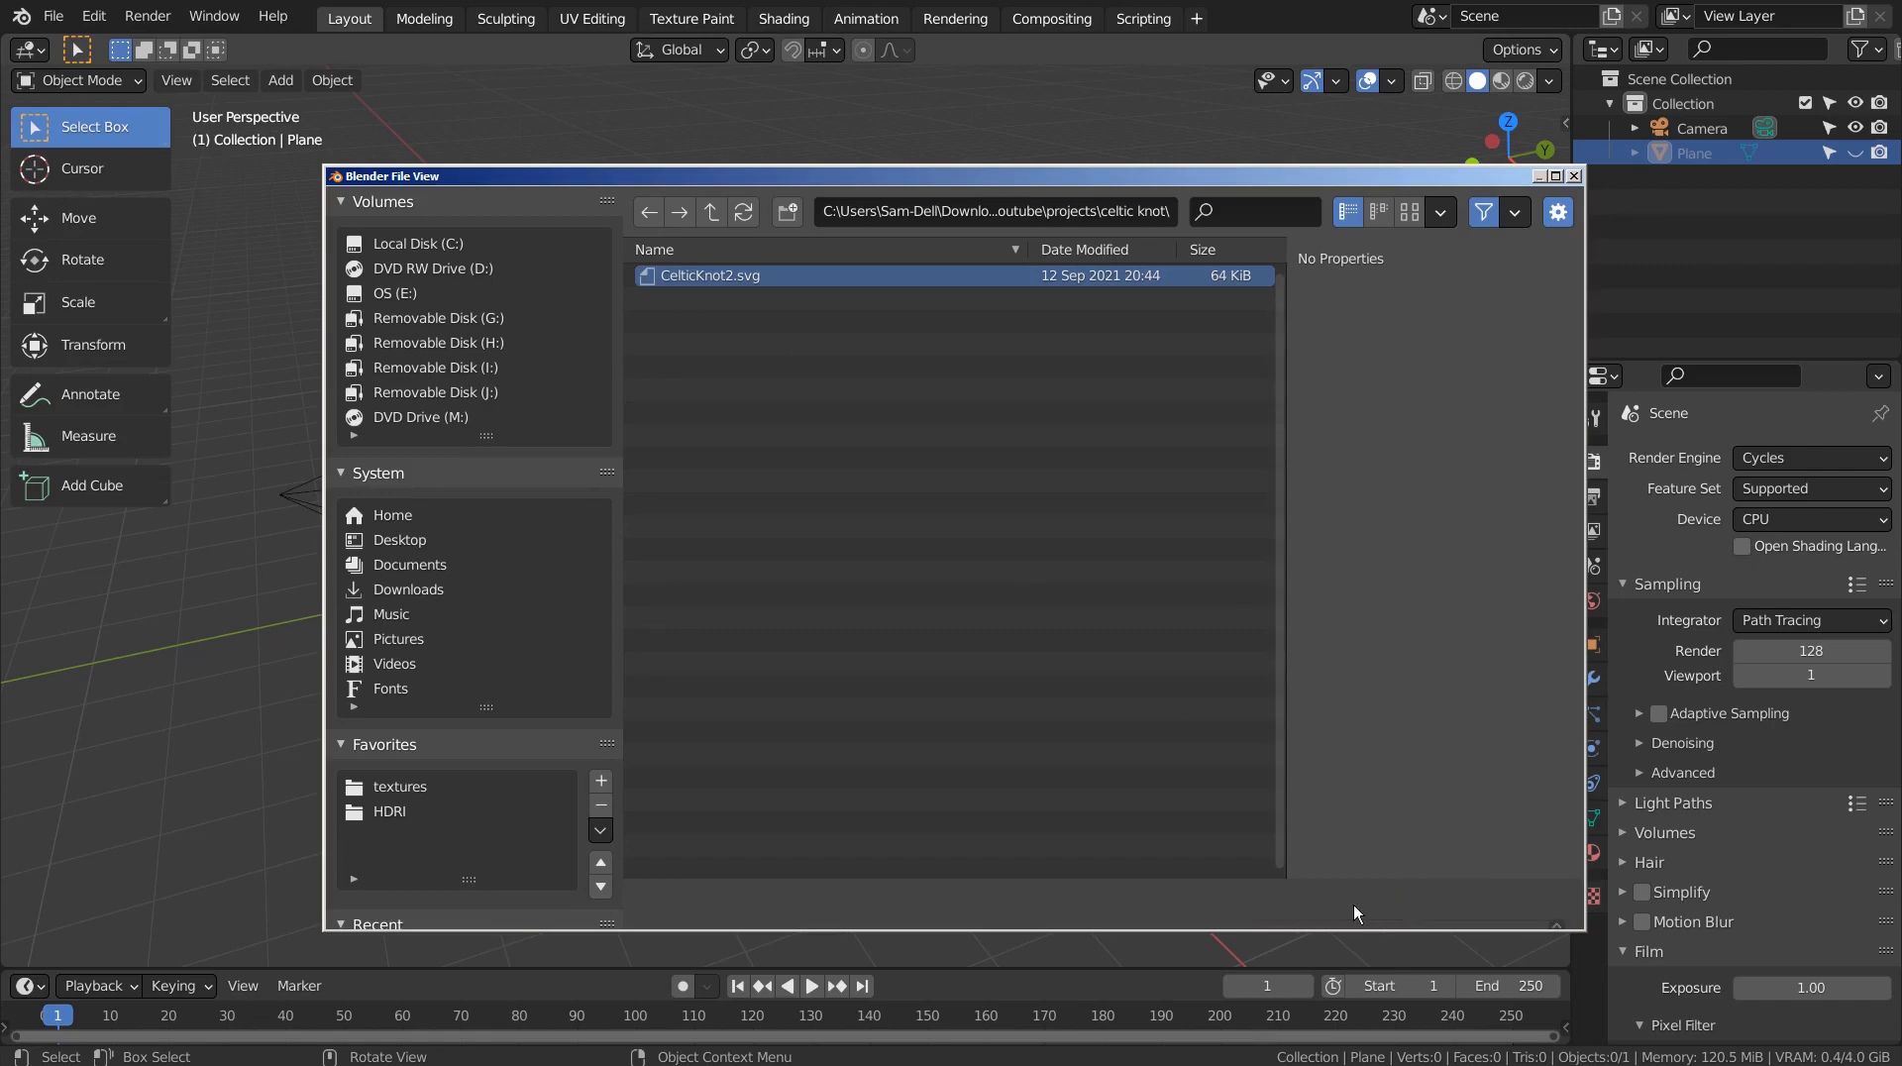
# Step: Select all the imported Celtic knot curves and scale them up together
pyautogui.scroll(7, 842, 540)
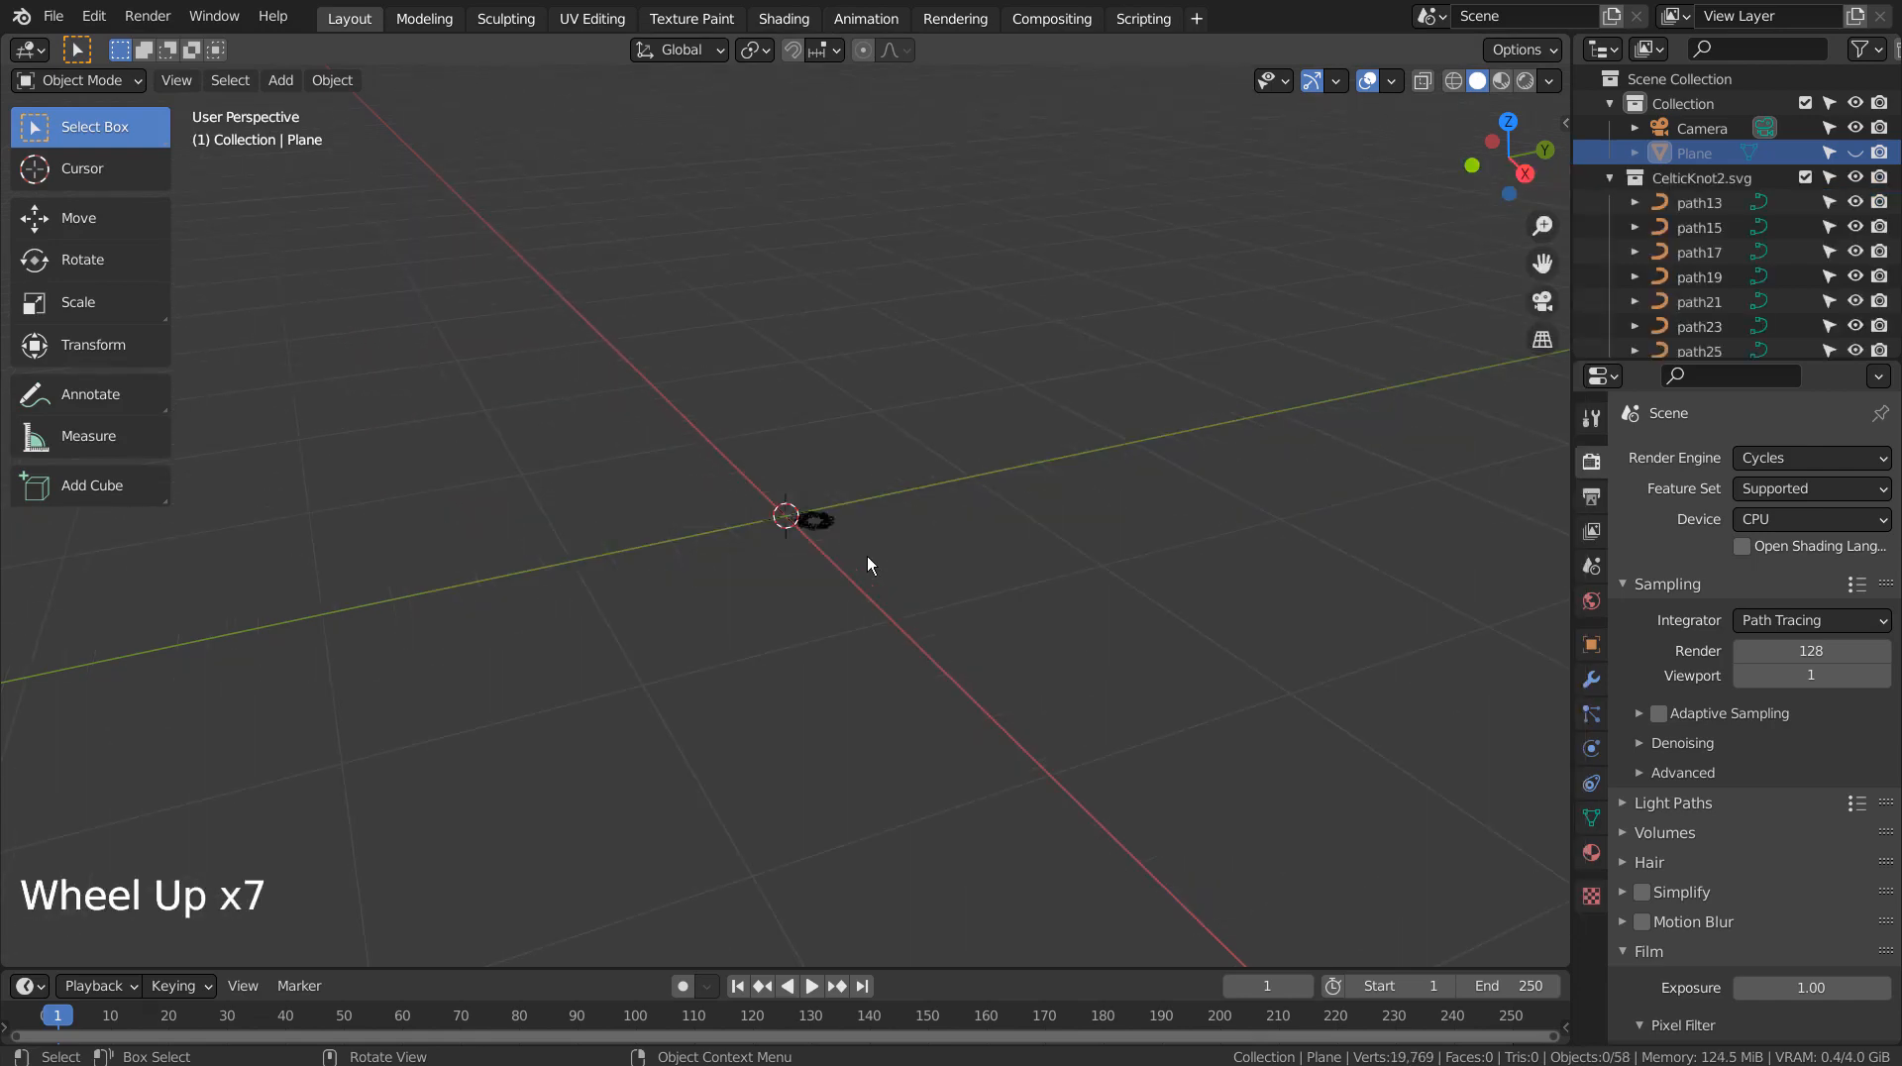
pyautogui.click(820, 520)
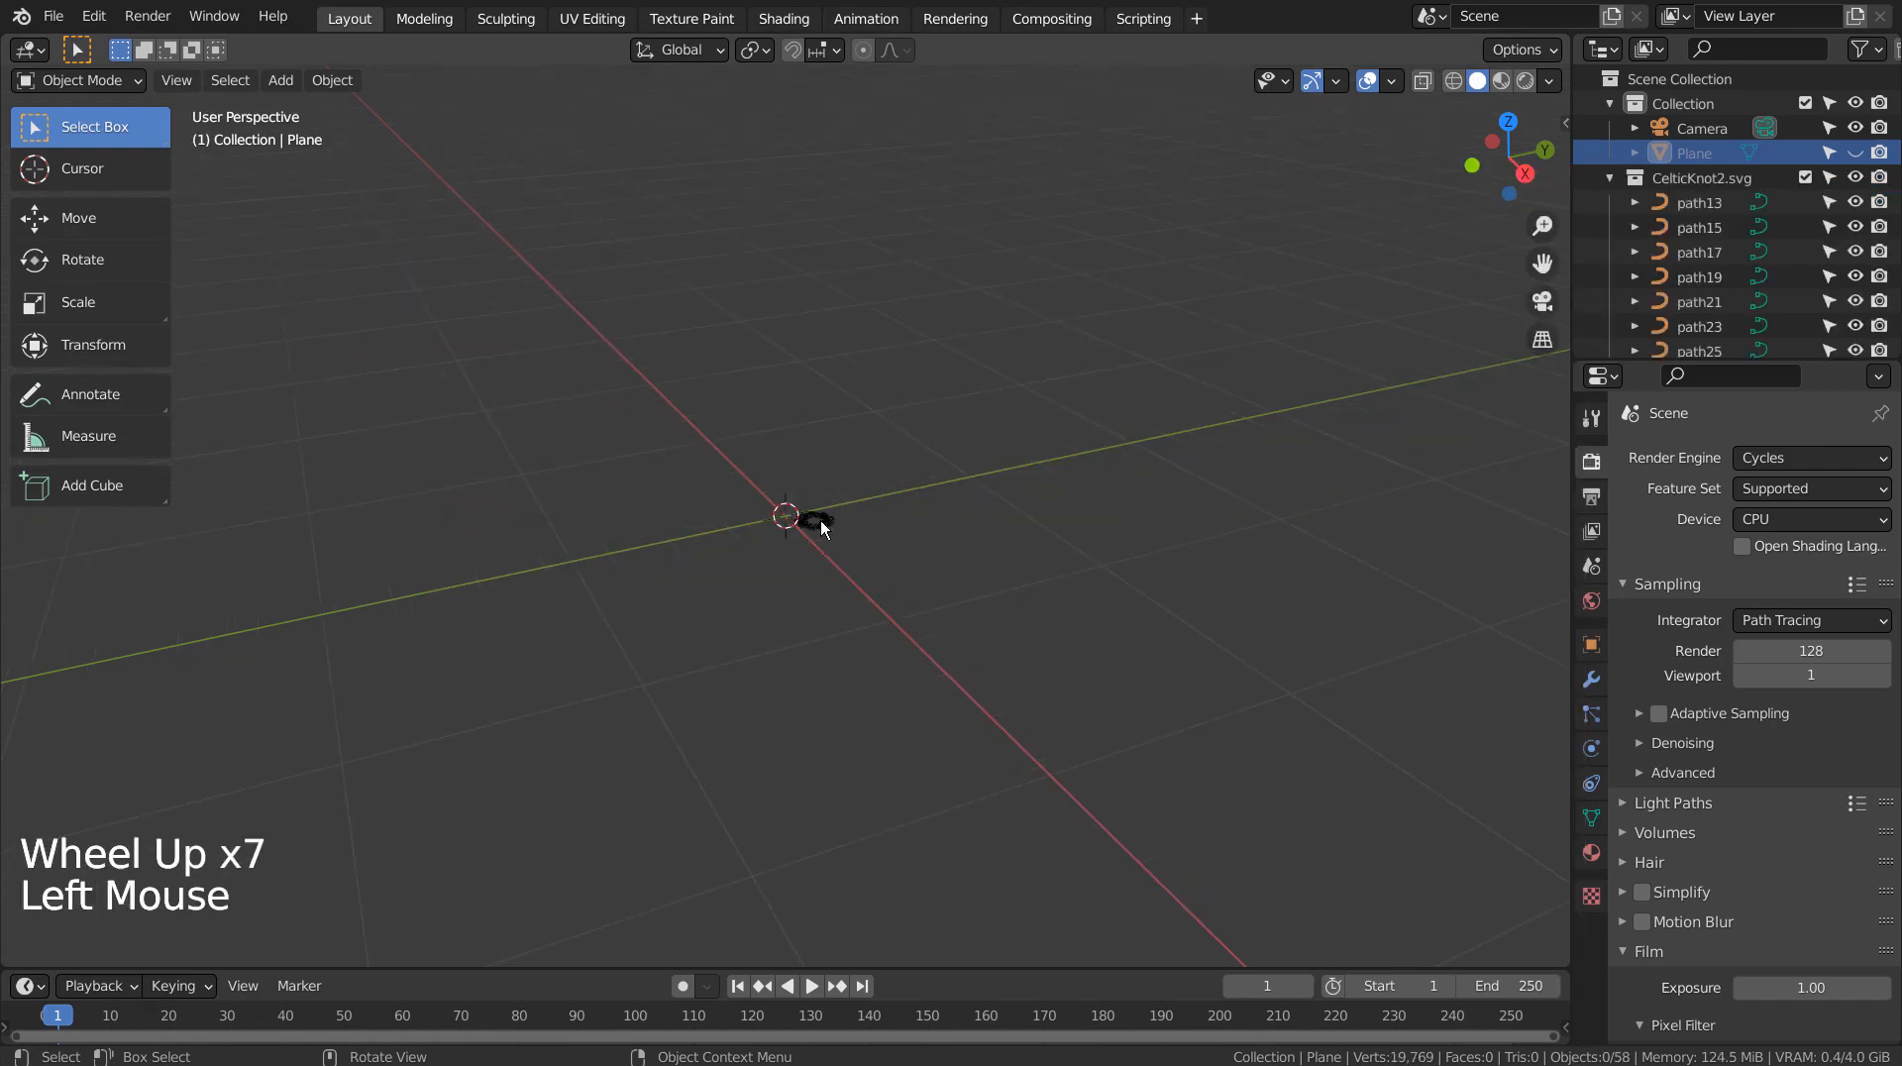
pyautogui.click(955, 586)
pyautogui.press('b')
pyautogui.moveTo(726, 466); pyautogui.dragTo(917, 587)
pyautogui.scroll(-9, 917, 586)
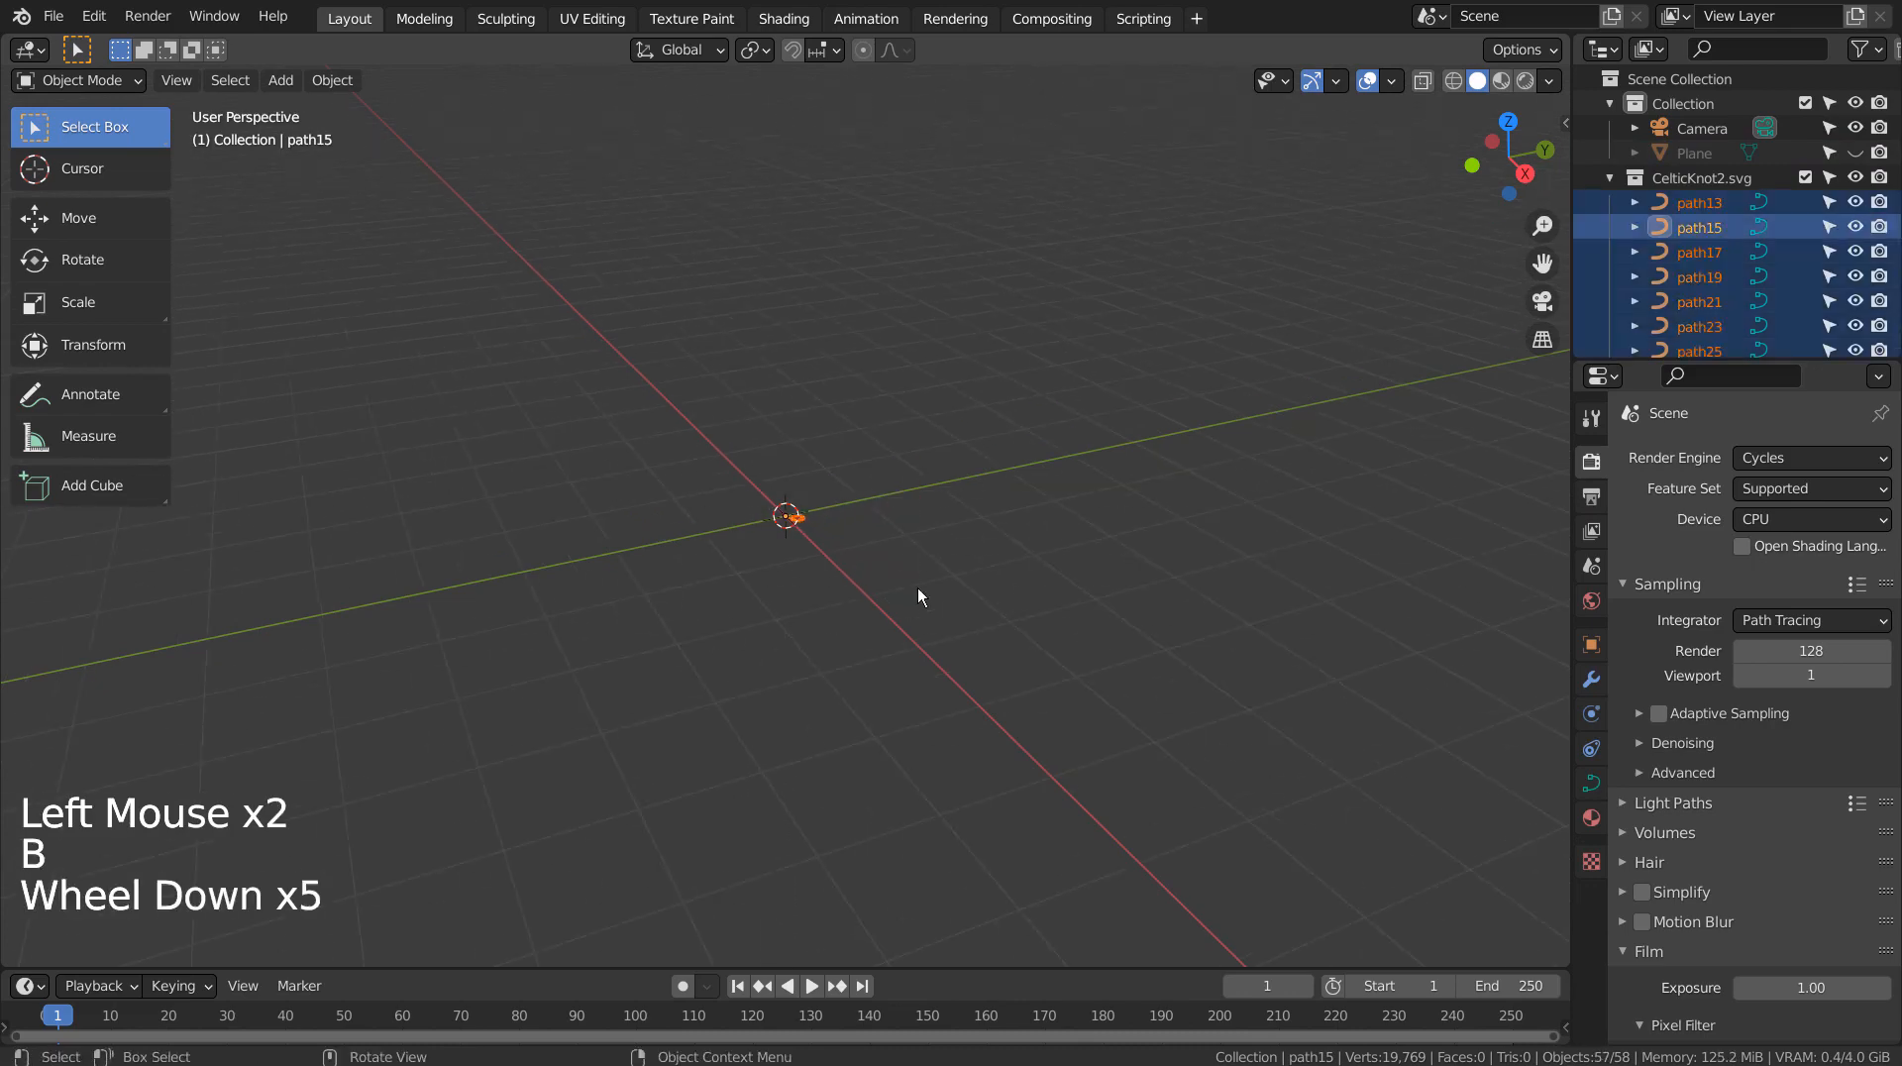
pyautogui.press('s')
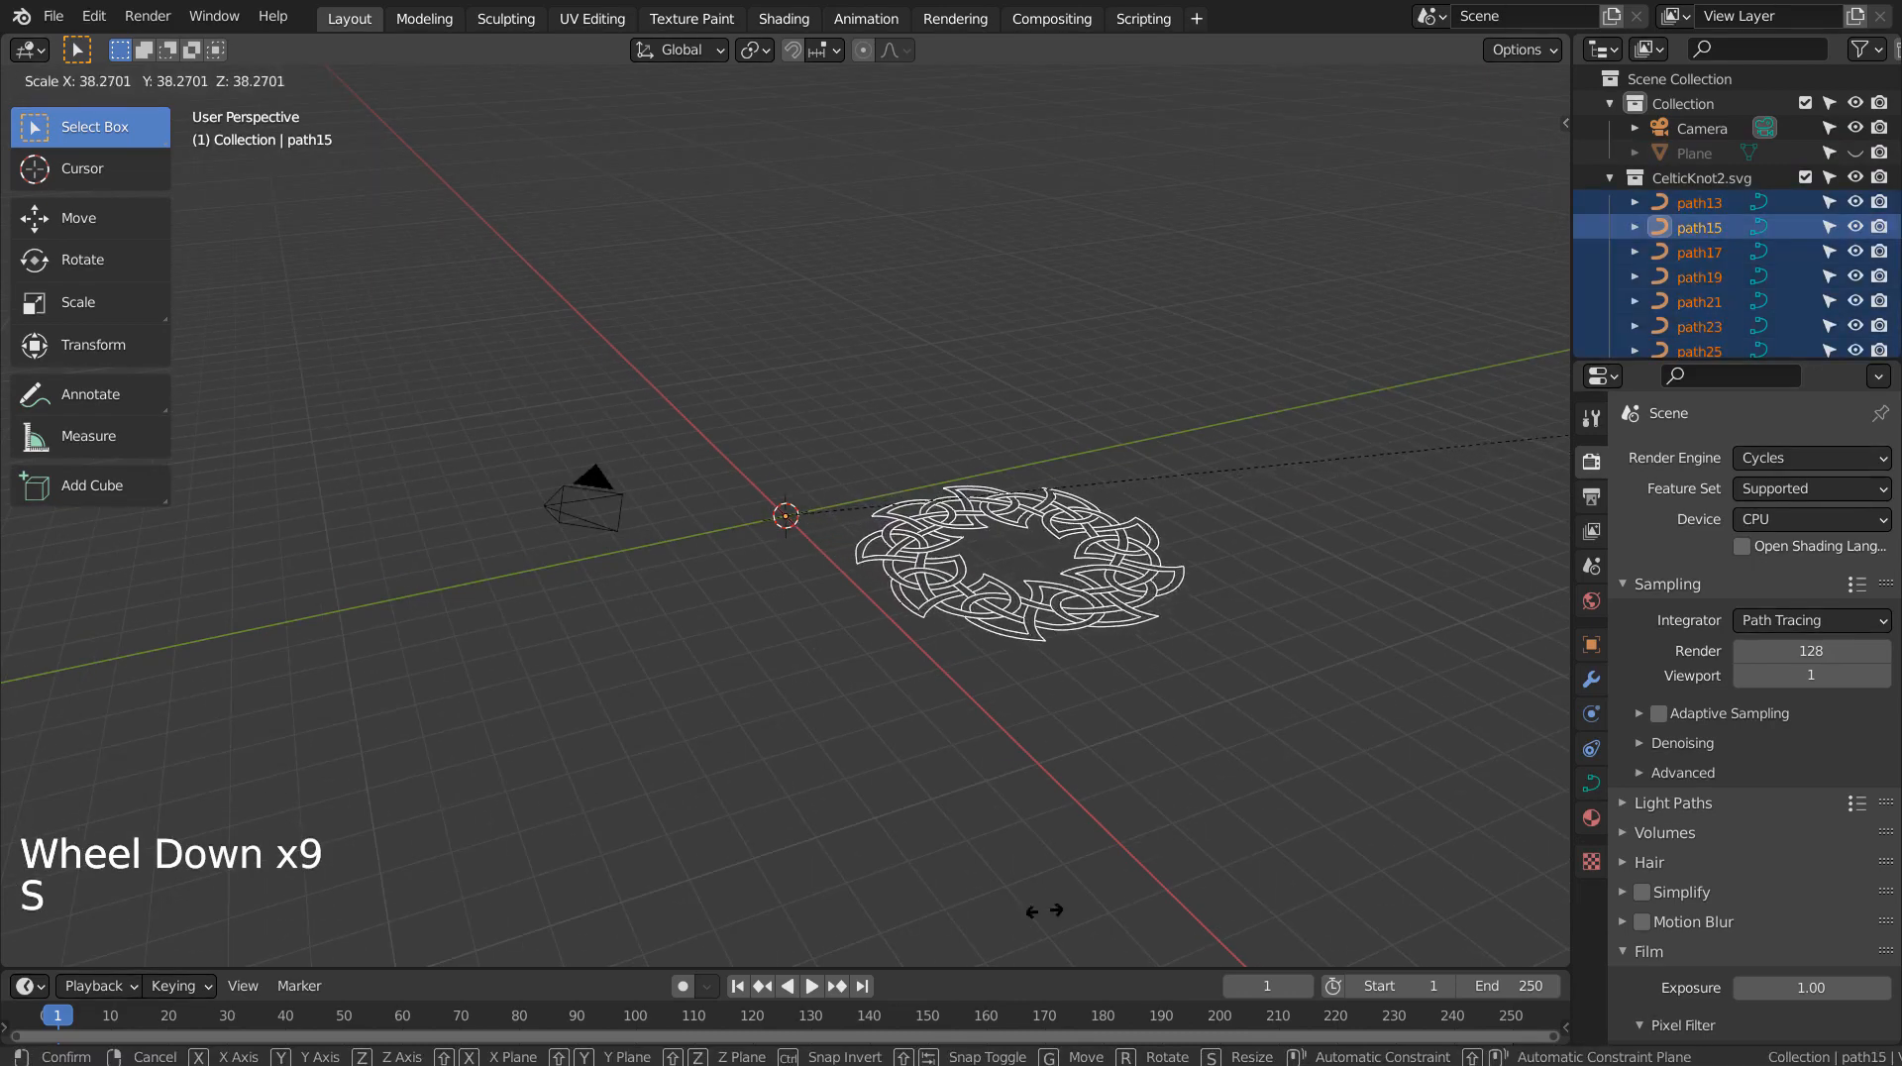
pyautogui.click(1093, 792)
# Step: View the knot from the top and try to snap the selected curves to the 3D cursor
pyautogui.press('KP_1')
pyautogui.press('KP_7')
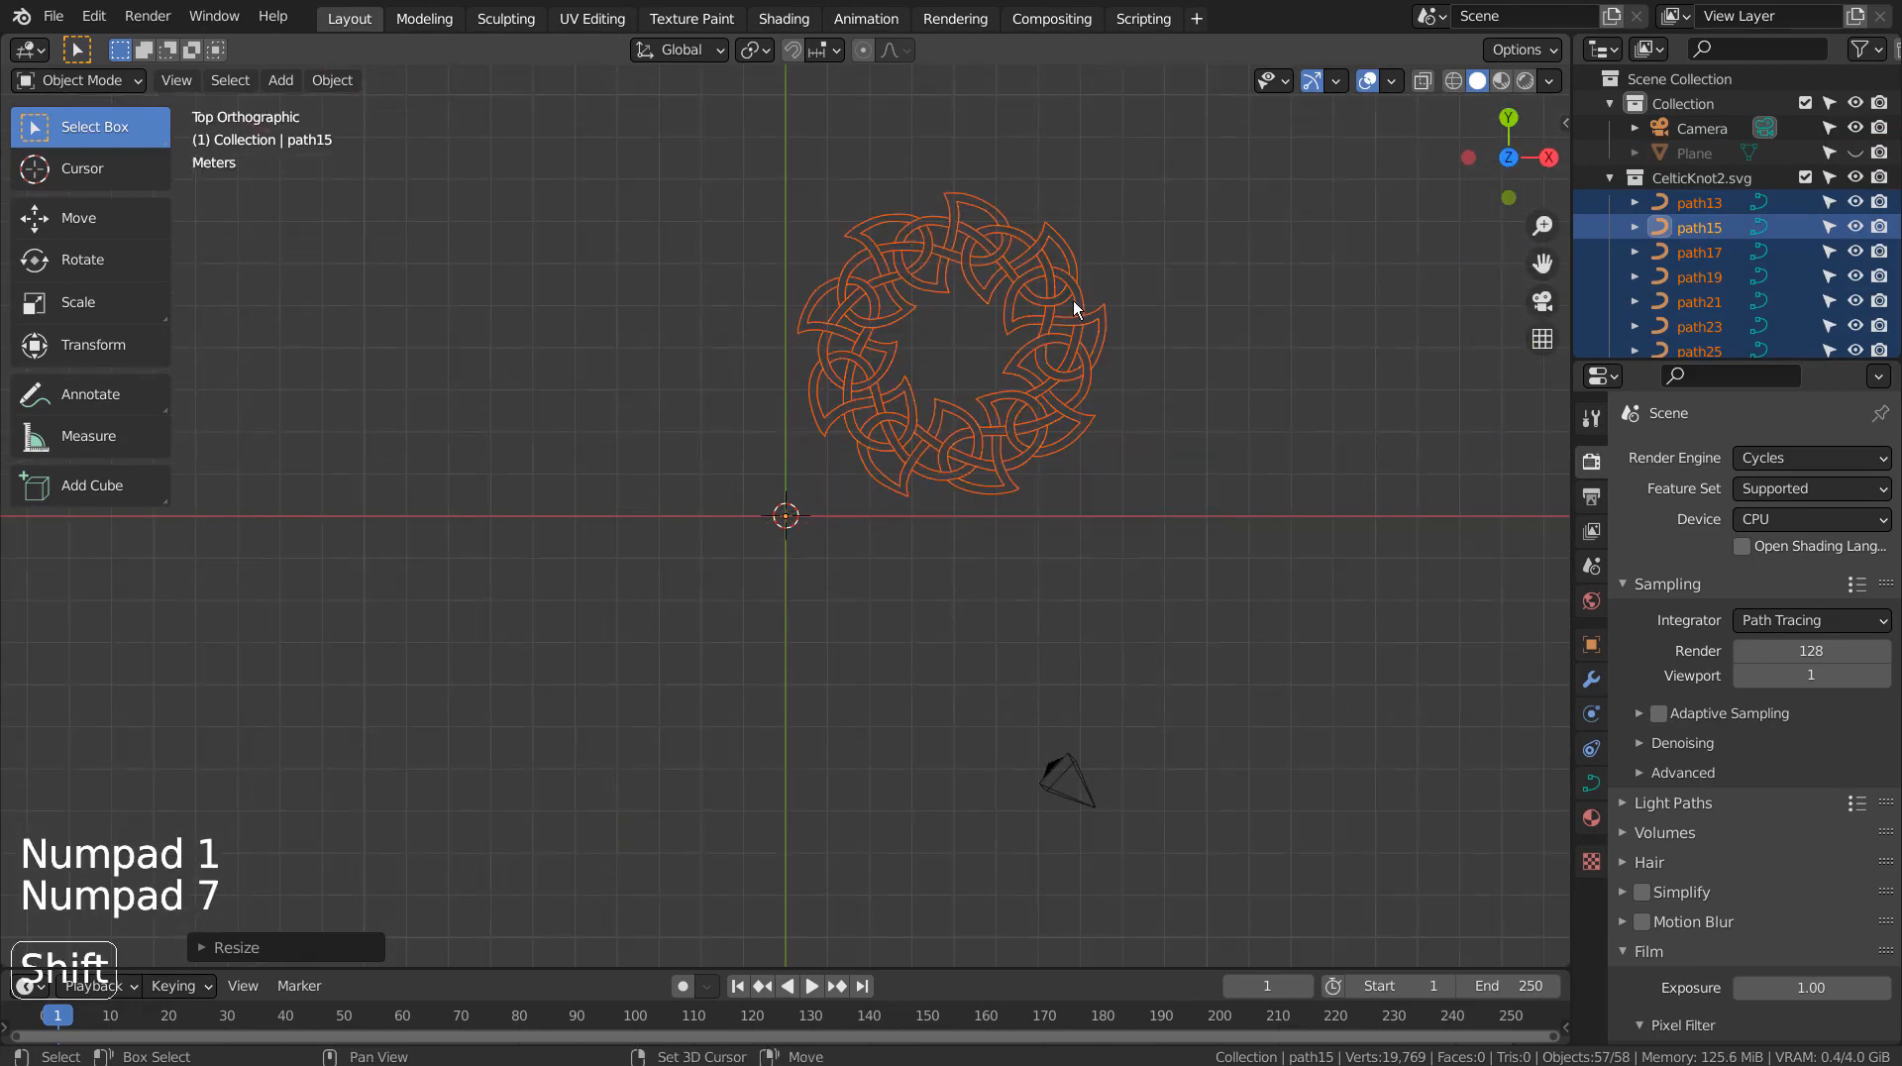
pyautogui.hotkey('shift', 's')
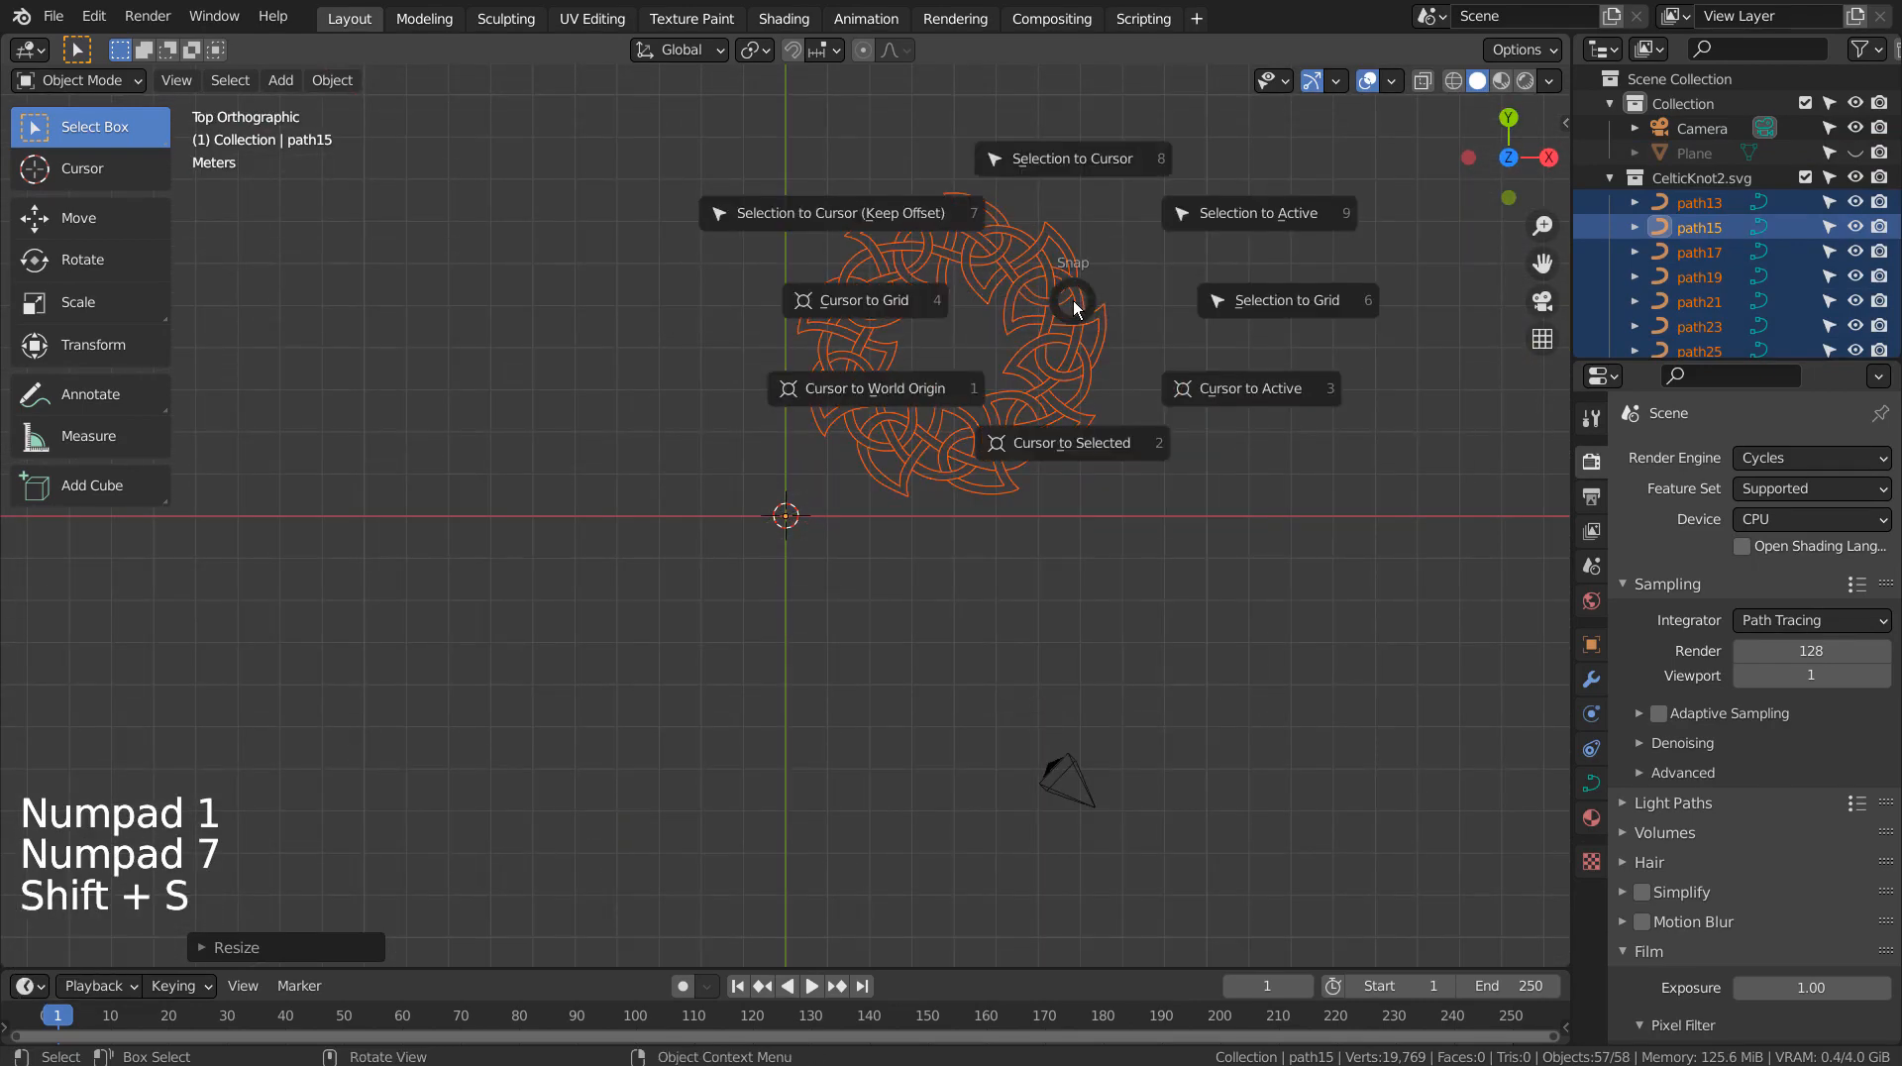
pyautogui.click(1089, 171)
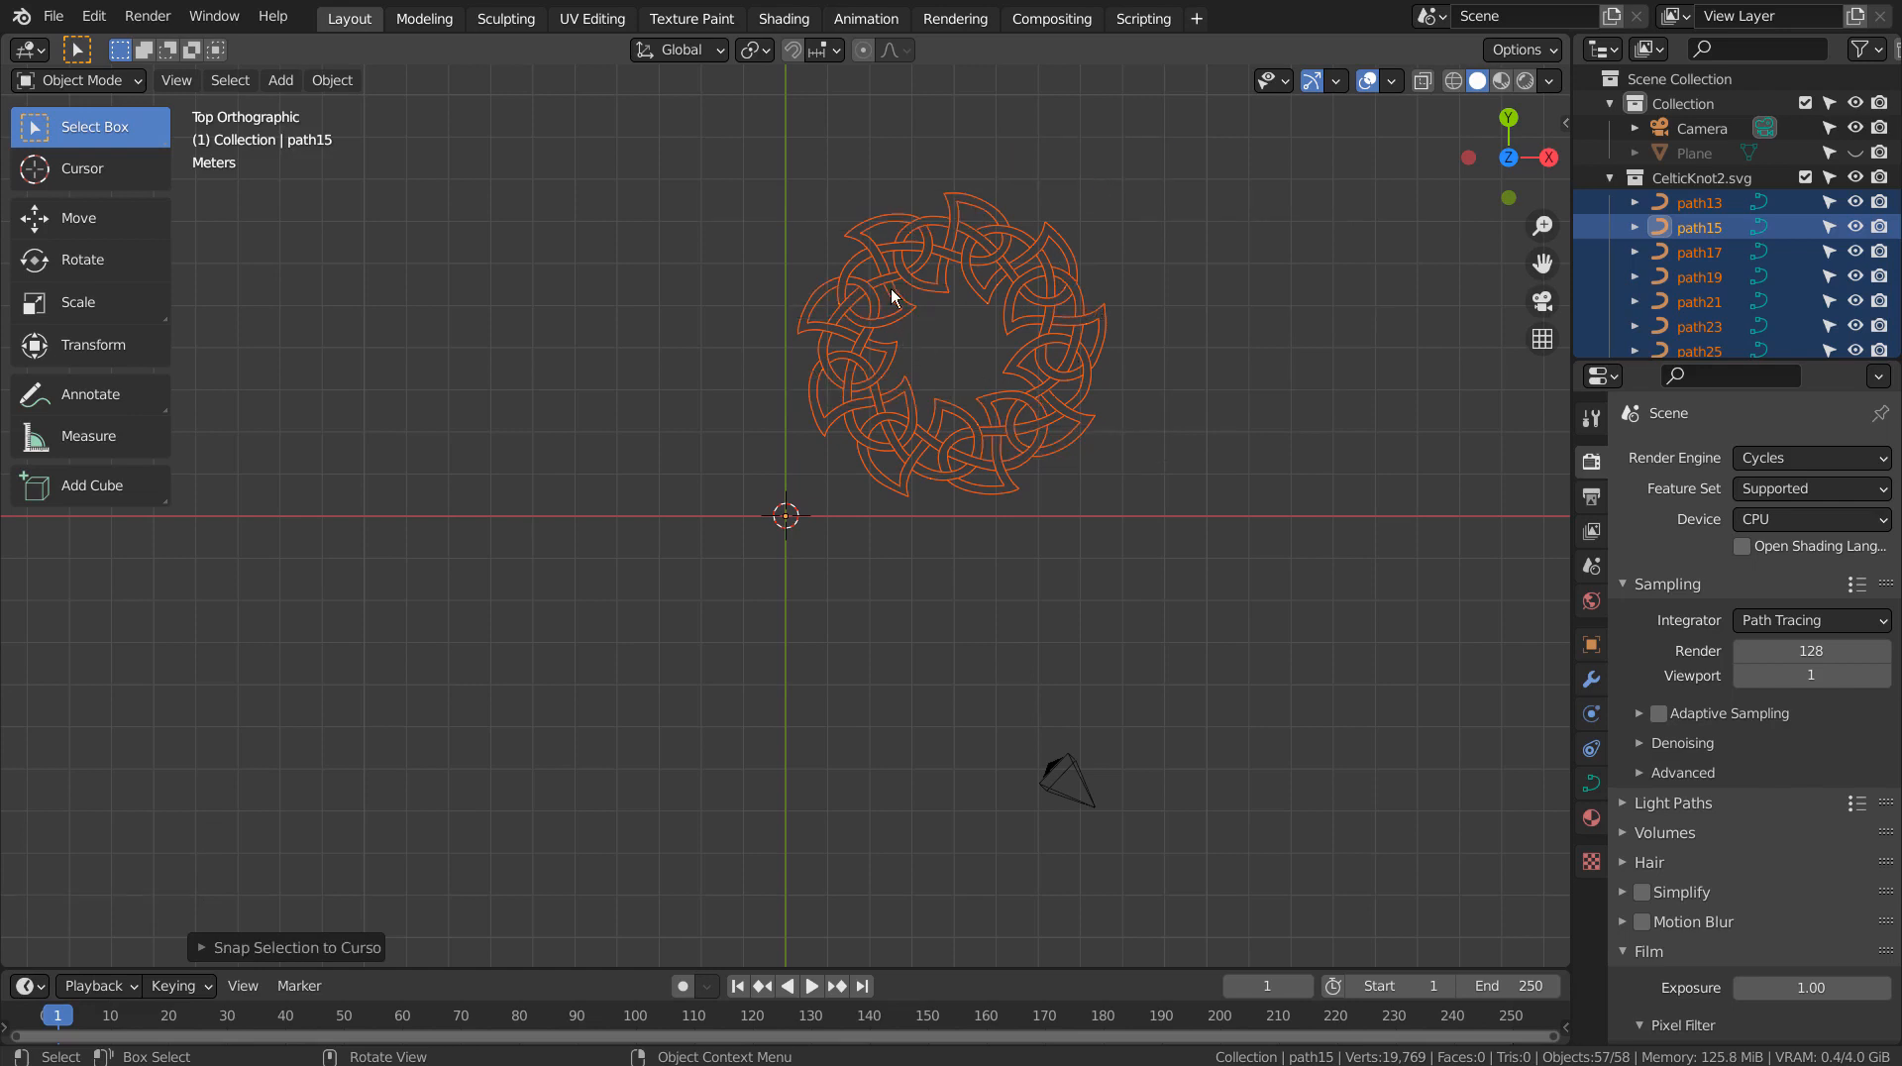
# Step: Set the curves' origins to their geometry and snap the selection to the 3D cursor at the world origin
pyautogui.click(332, 80)
pyautogui.moveTo(370, 134)
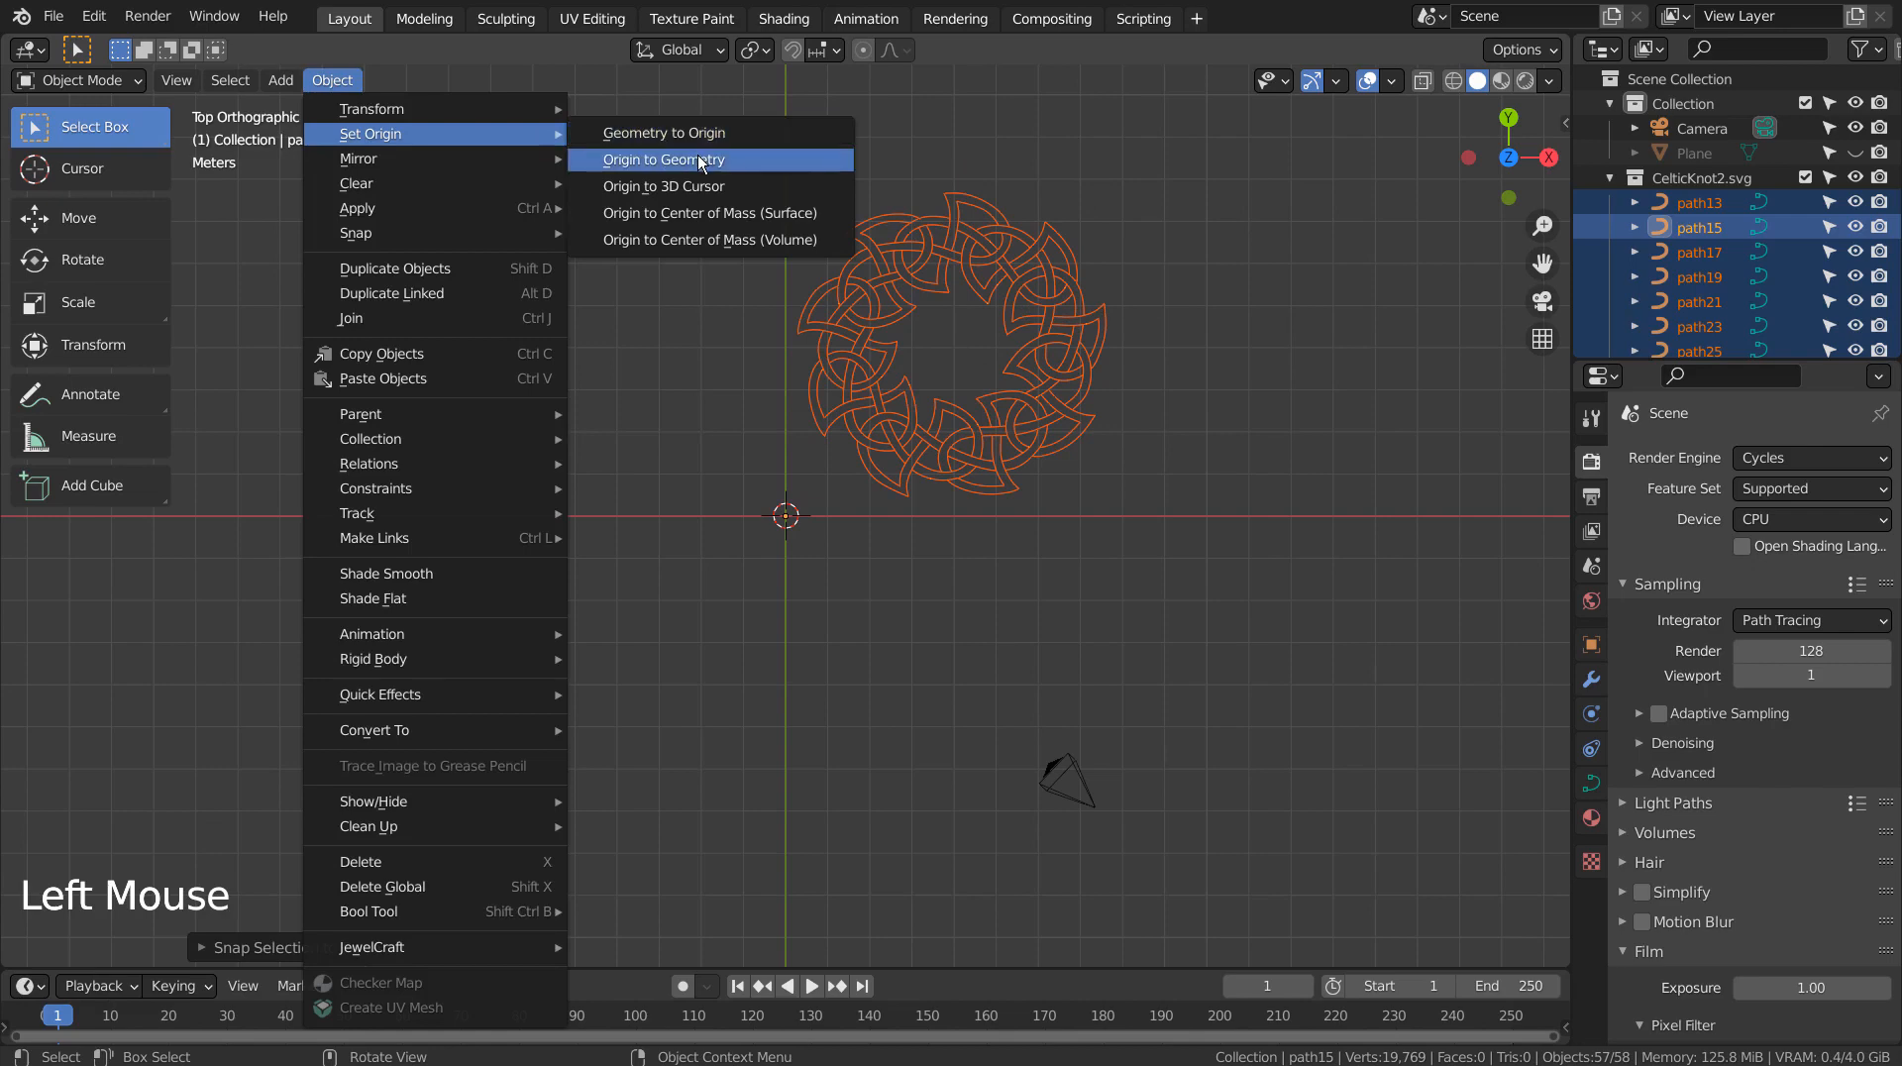
pyautogui.click(701, 161)
pyautogui.click(332, 81)
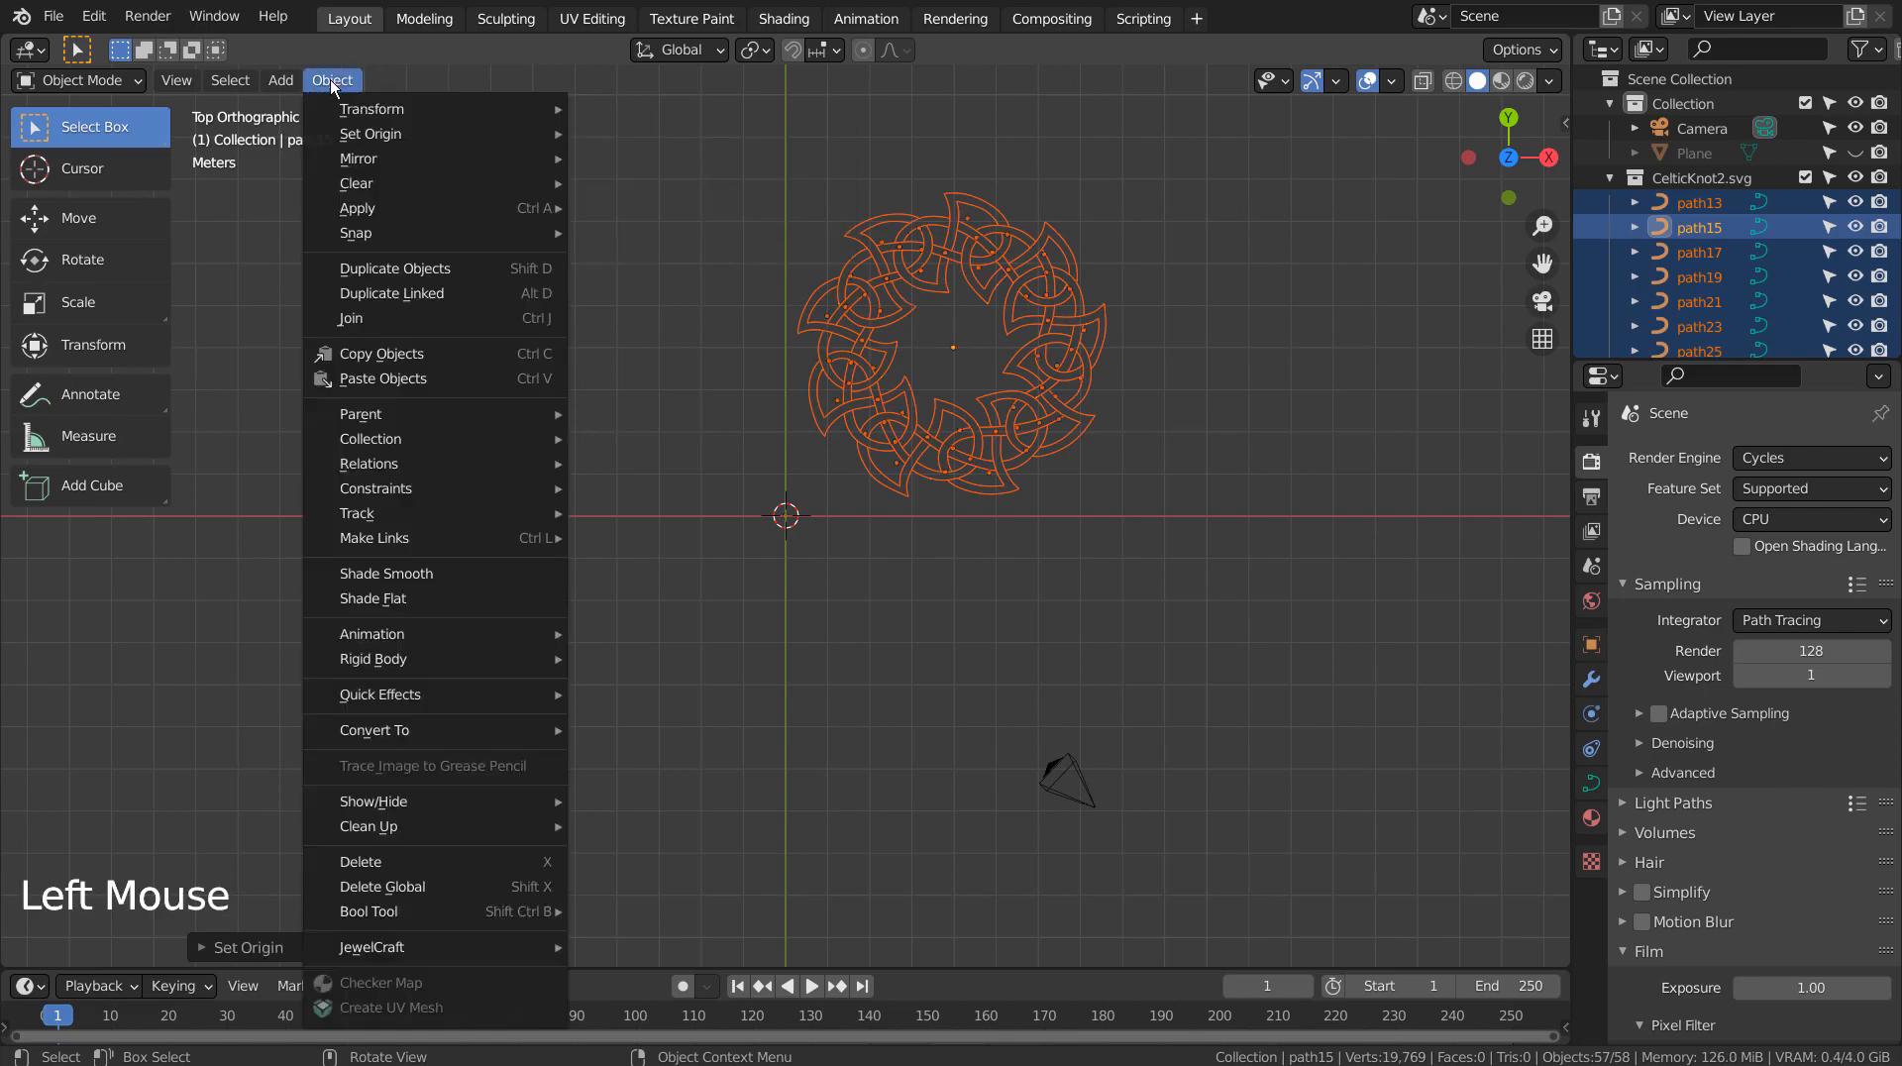
pyautogui.click(972, 57)
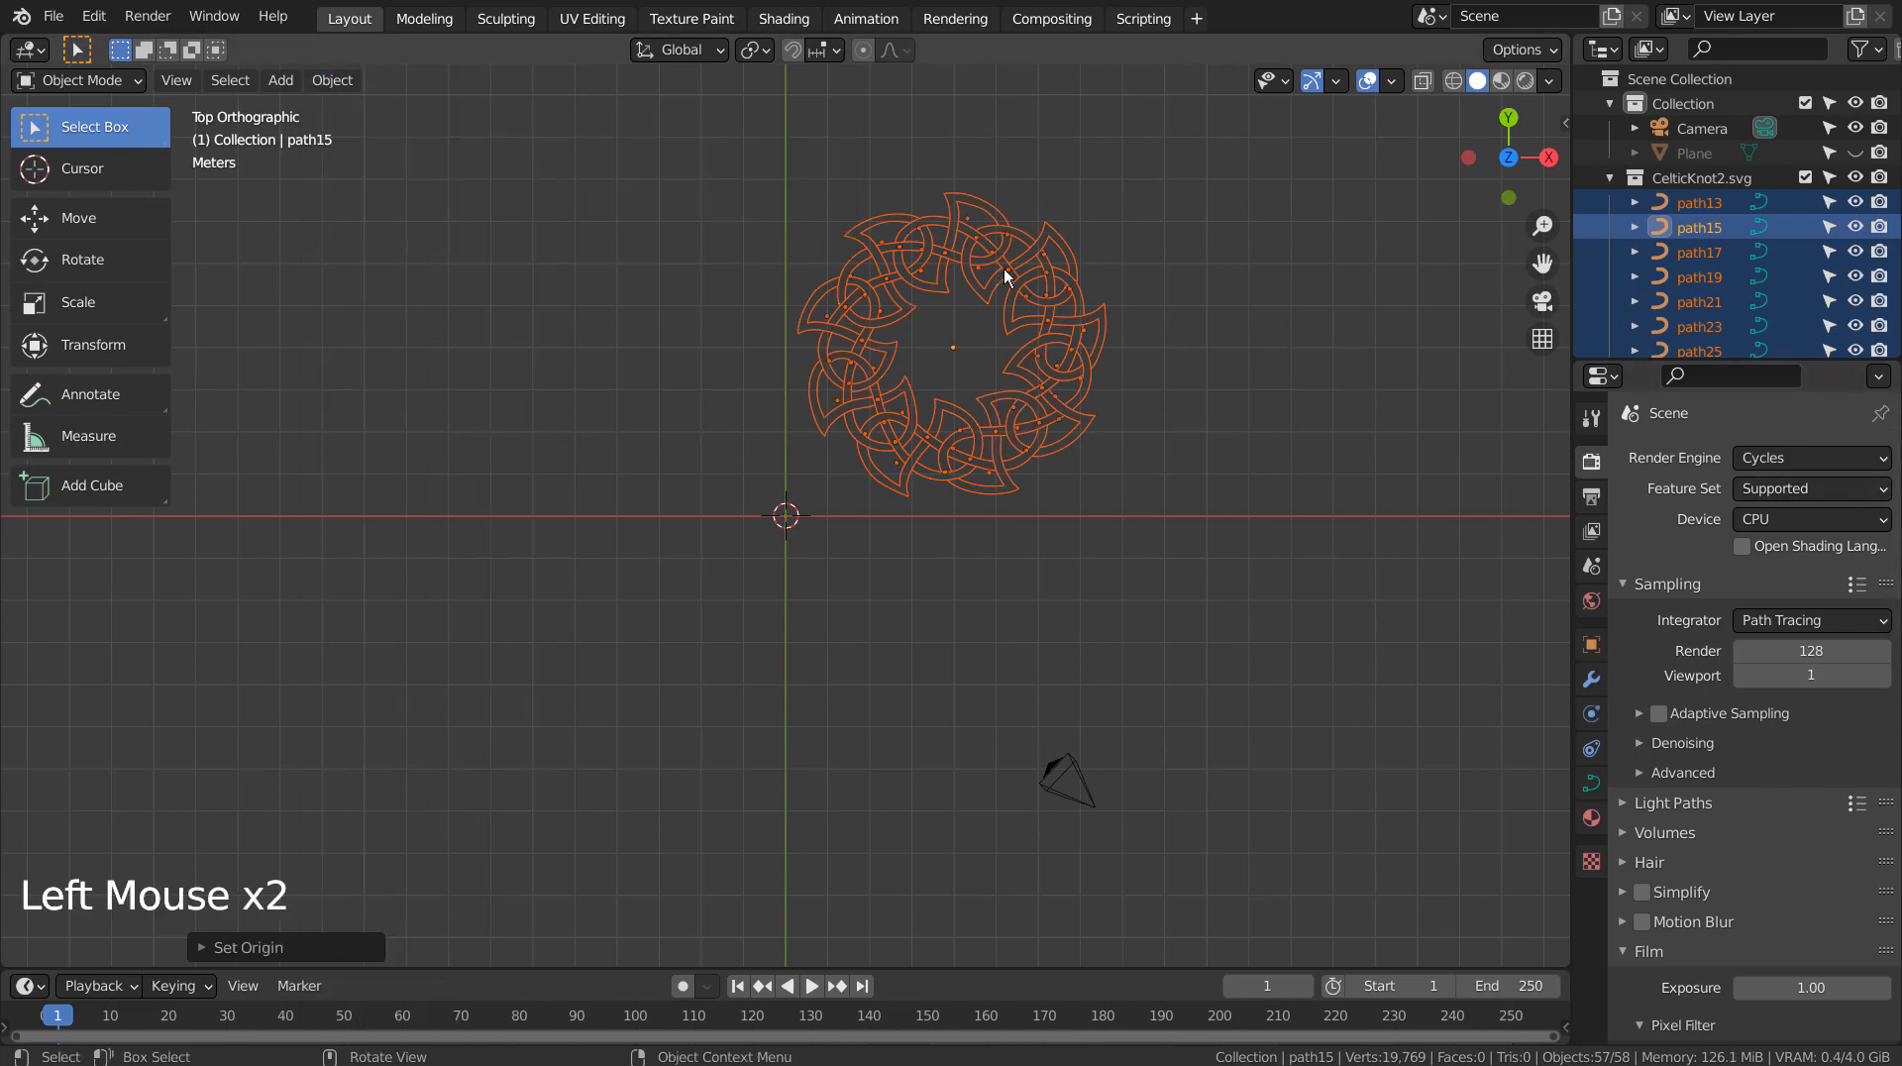
pyautogui.hotkey('shift', 's')
pyautogui.click(1007, 200)
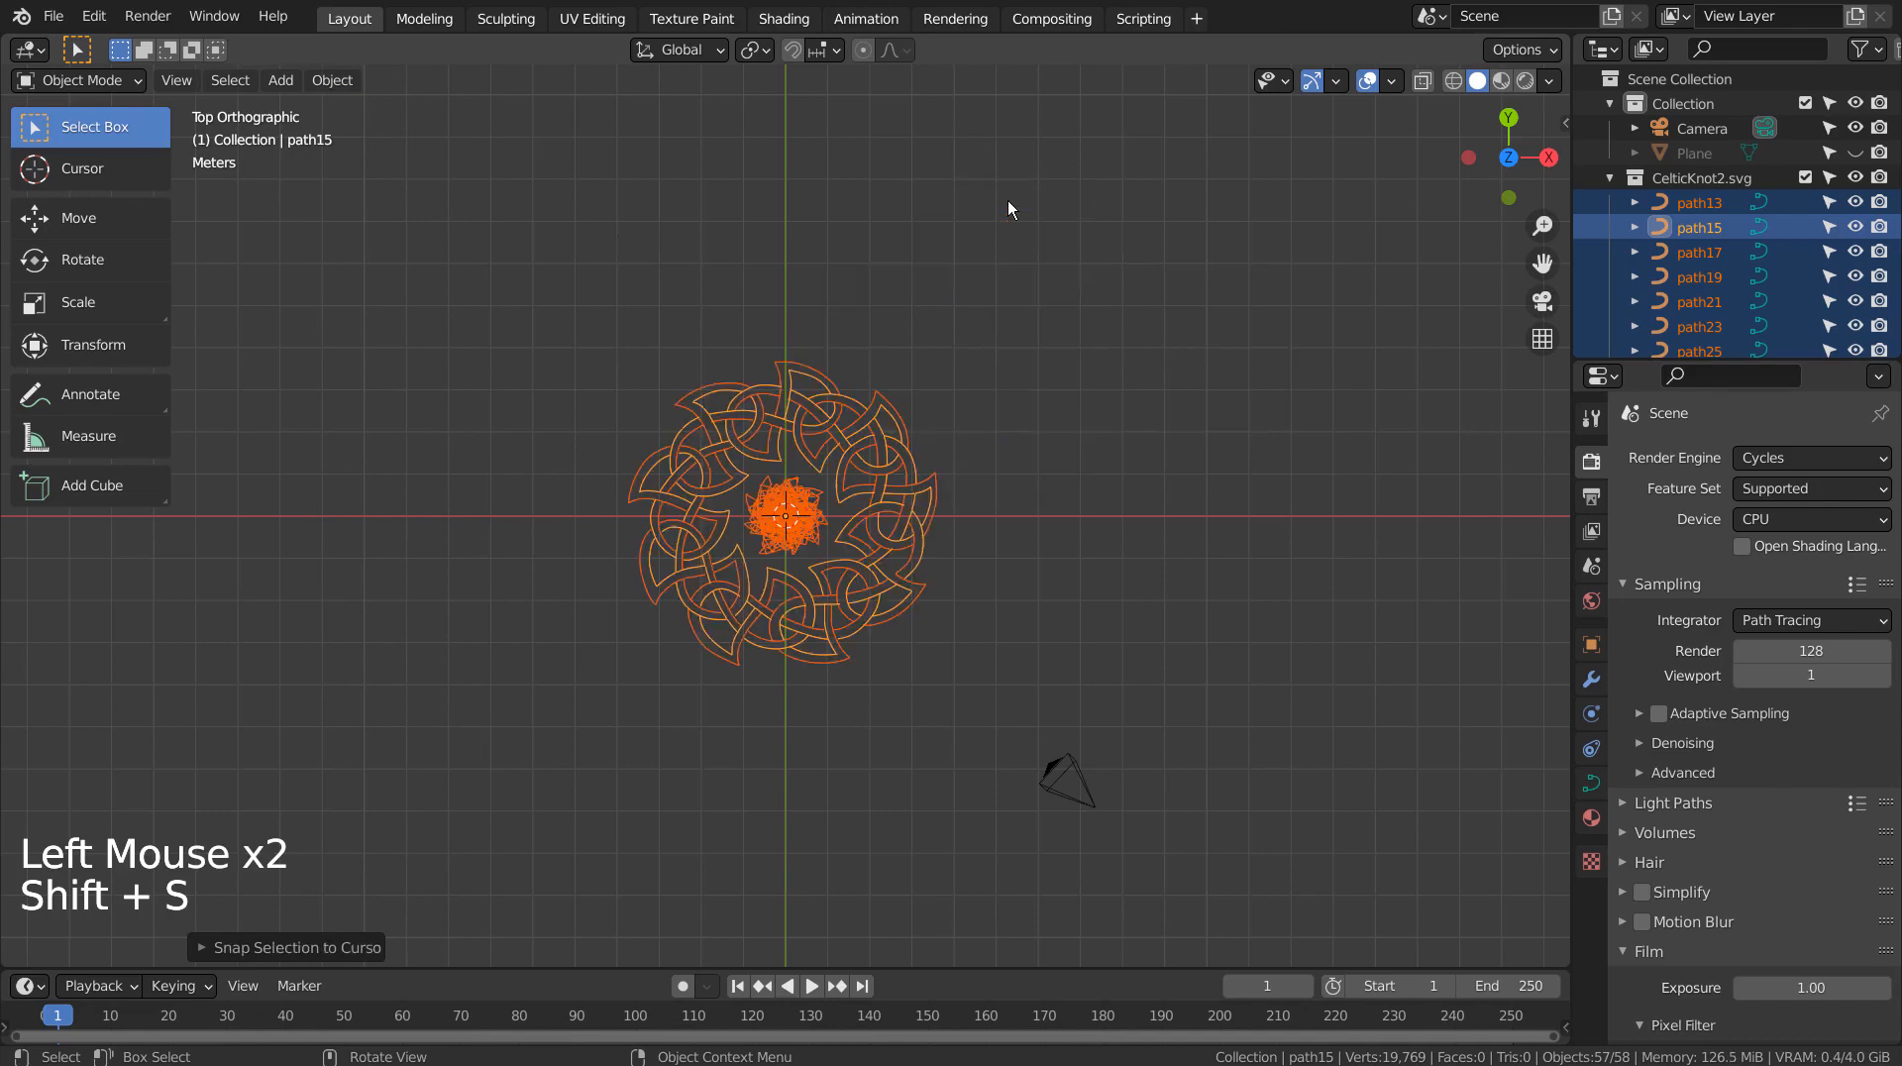
# Step: Delete the small tangled curves clustered in the middle of the knot ring, keeping the large outlines
pyautogui.scroll(6, 879, 664)
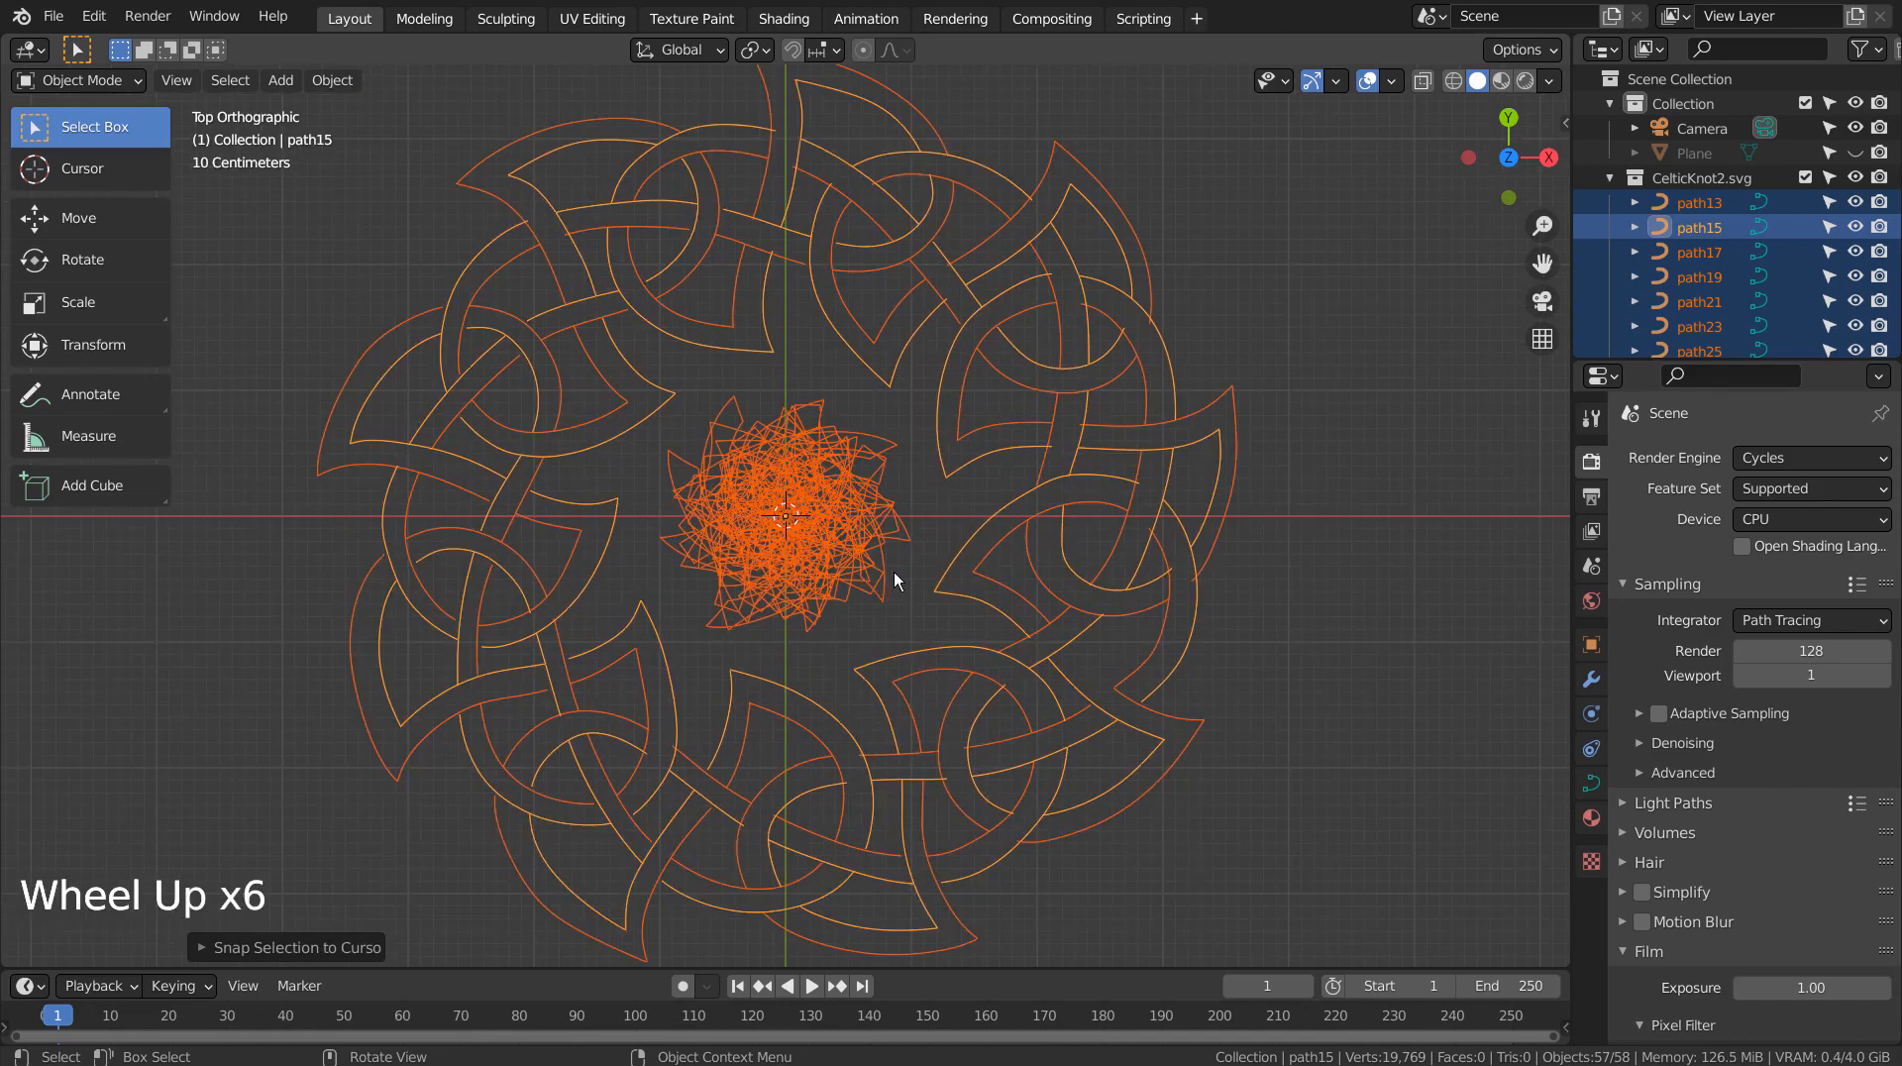
pyautogui.click(1306, 663)
pyautogui.click(787, 519)
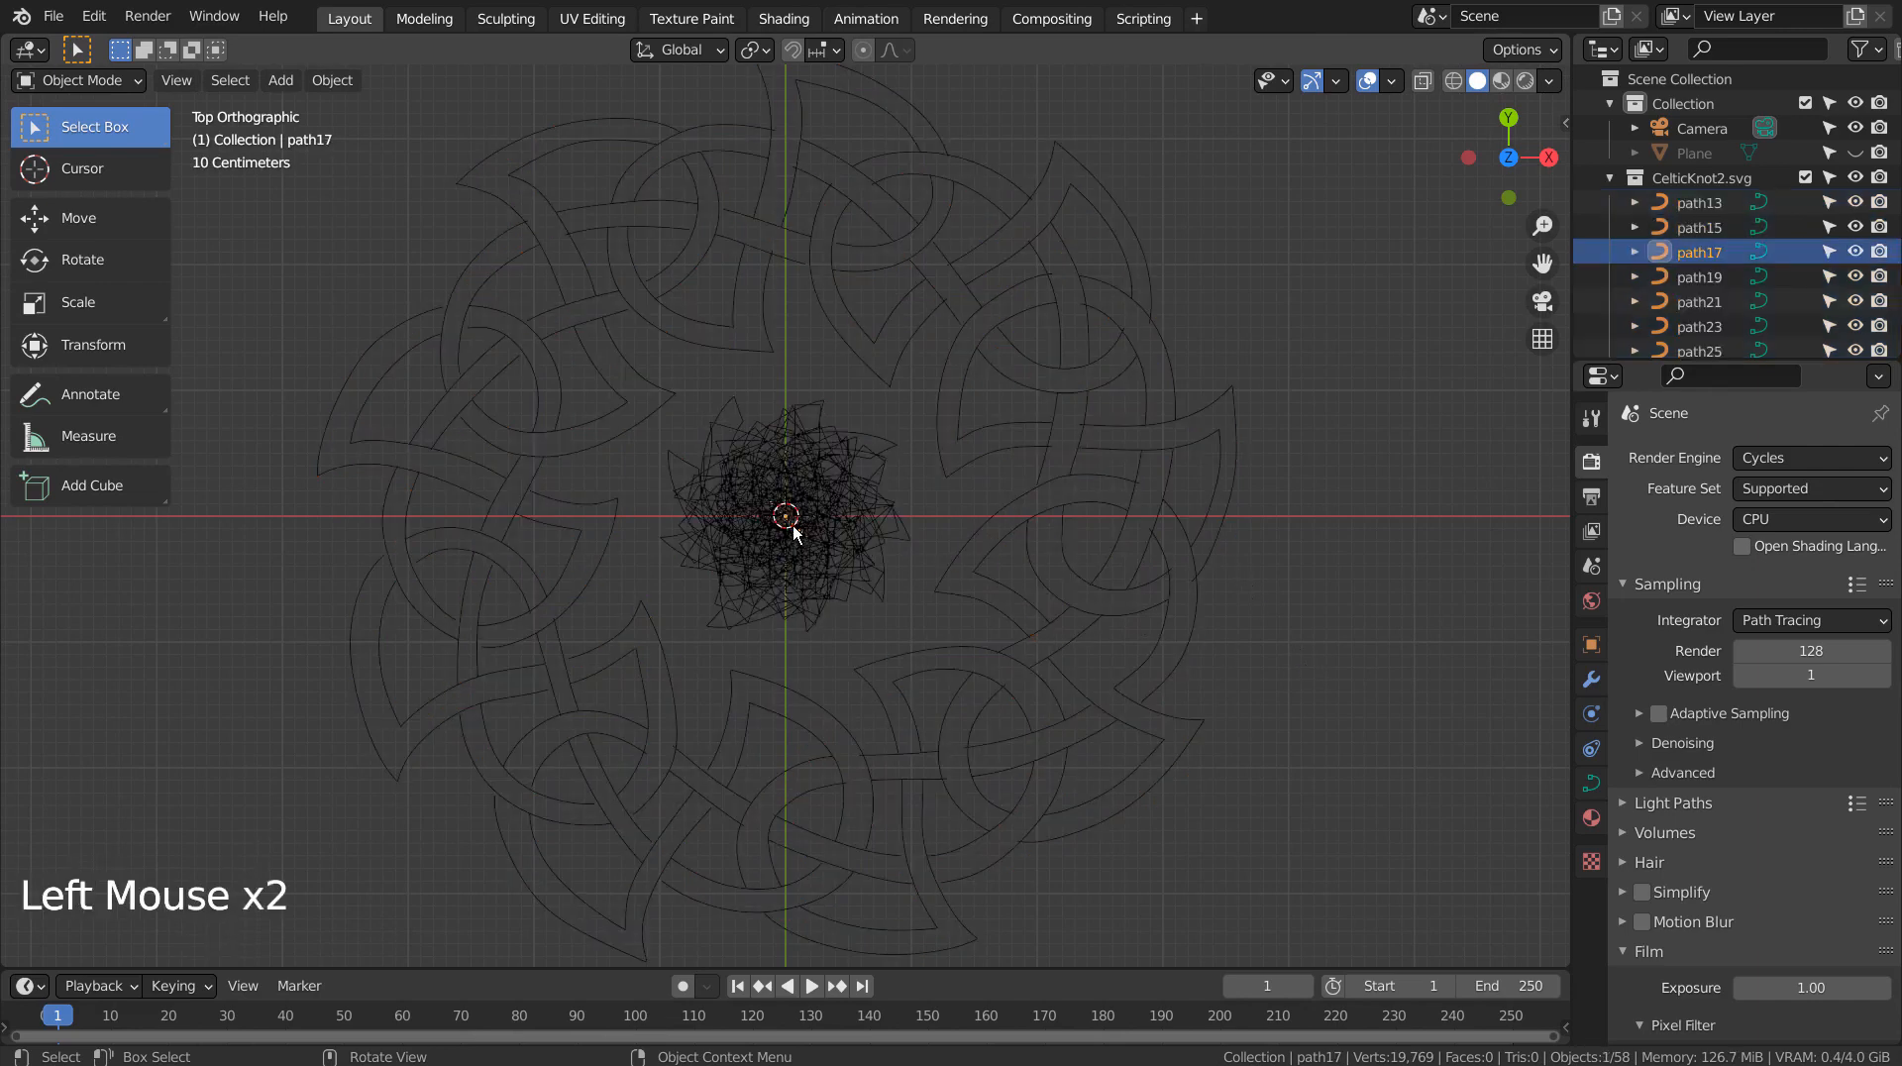
pyautogui.press('b')
pyautogui.moveTo(713, 418); pyautogui.dragTo(886, 616)
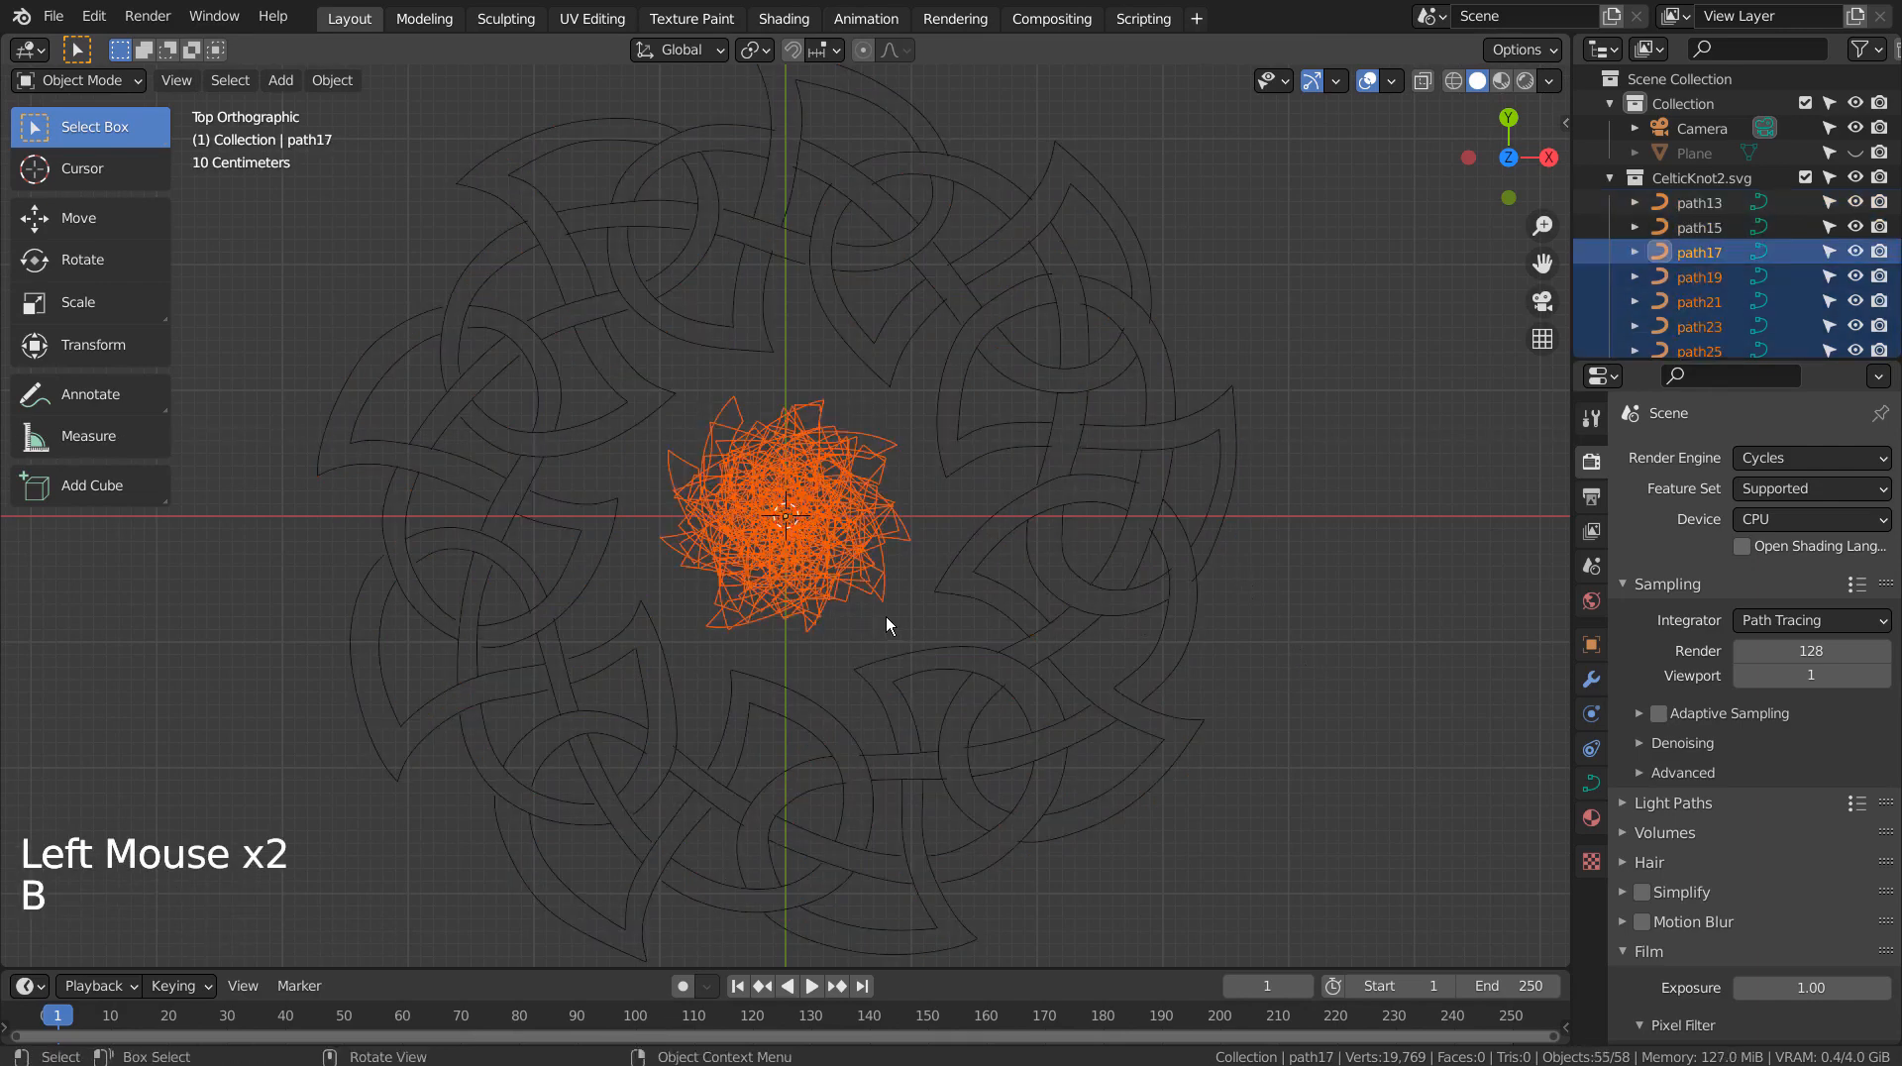
pyautogui.press('x')
pyautogui.click(886, 614)
pyautogui.press('b')
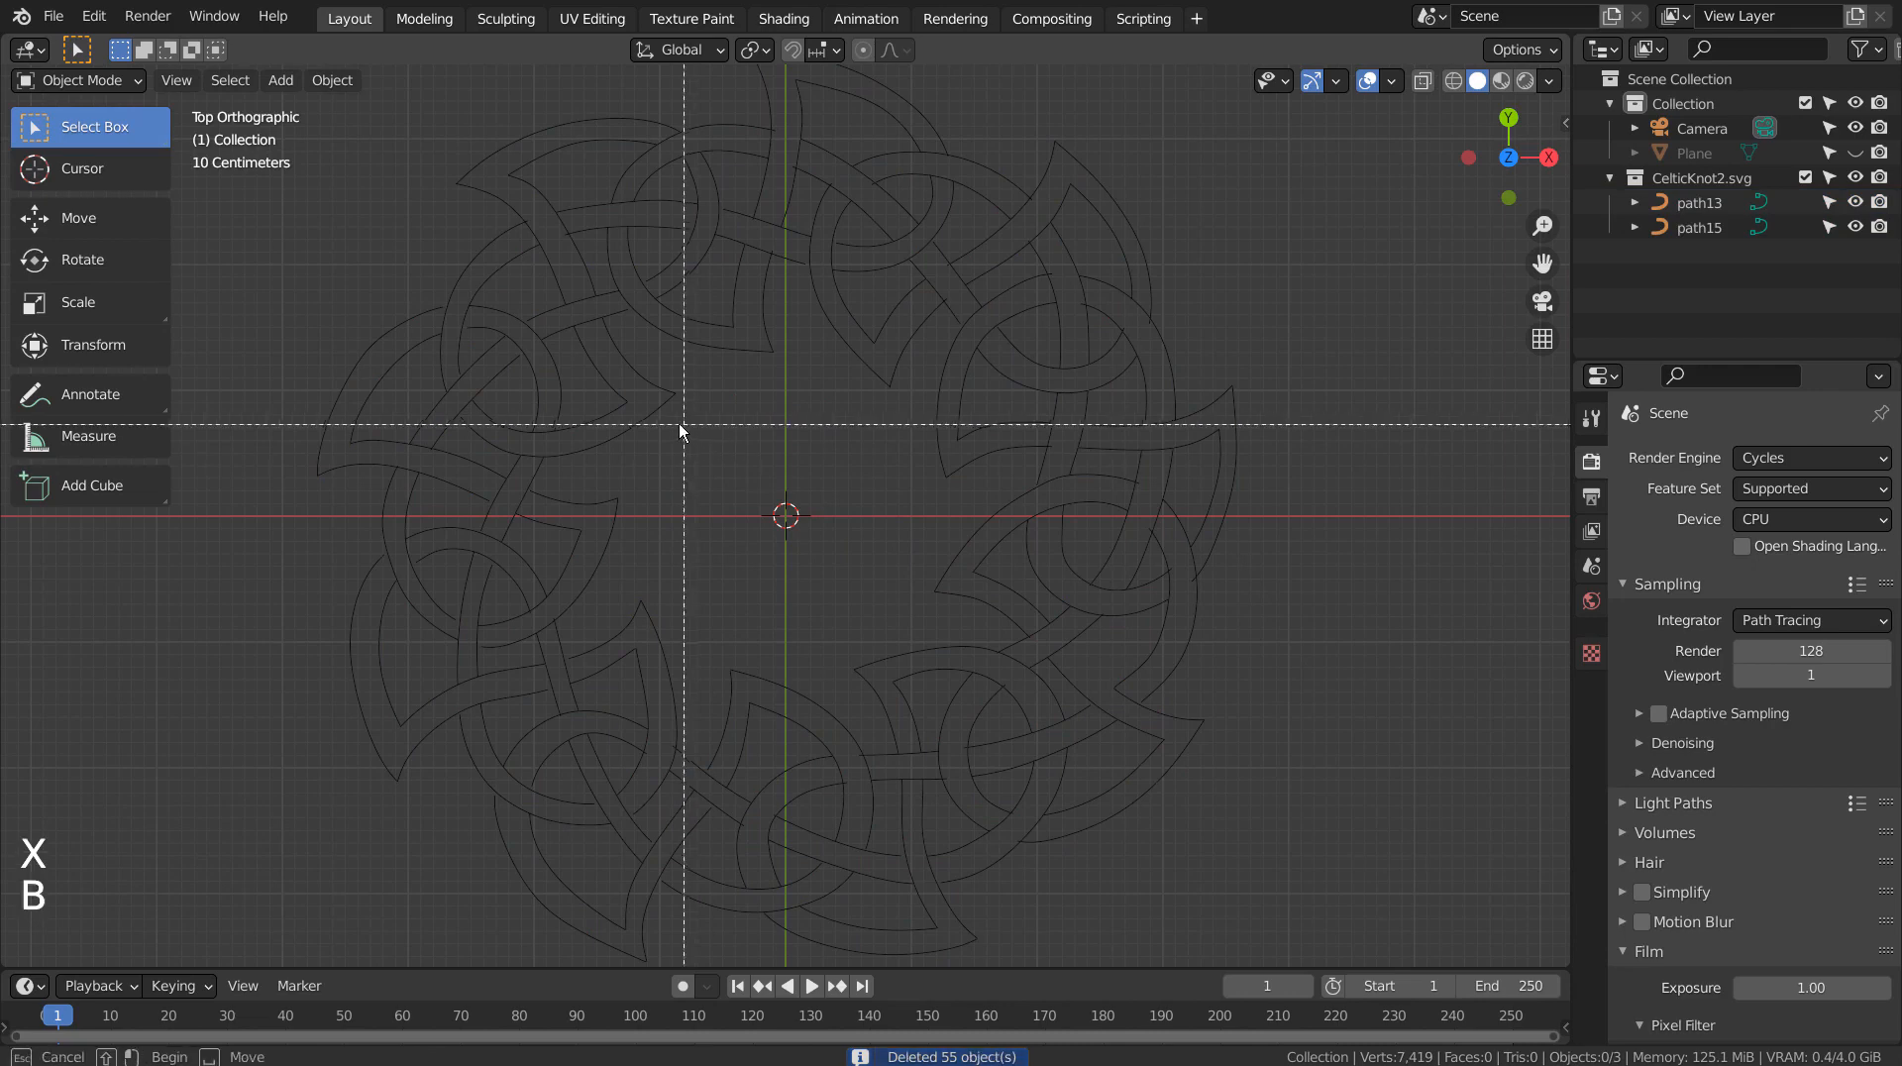
pyautogui.moveTo(657, 428); pyautogui.dragTo(906, 624)
# Step: Select the two remaining knot curves, path13 and path15, and join them into one object
pyautogui.click(1032, 733)
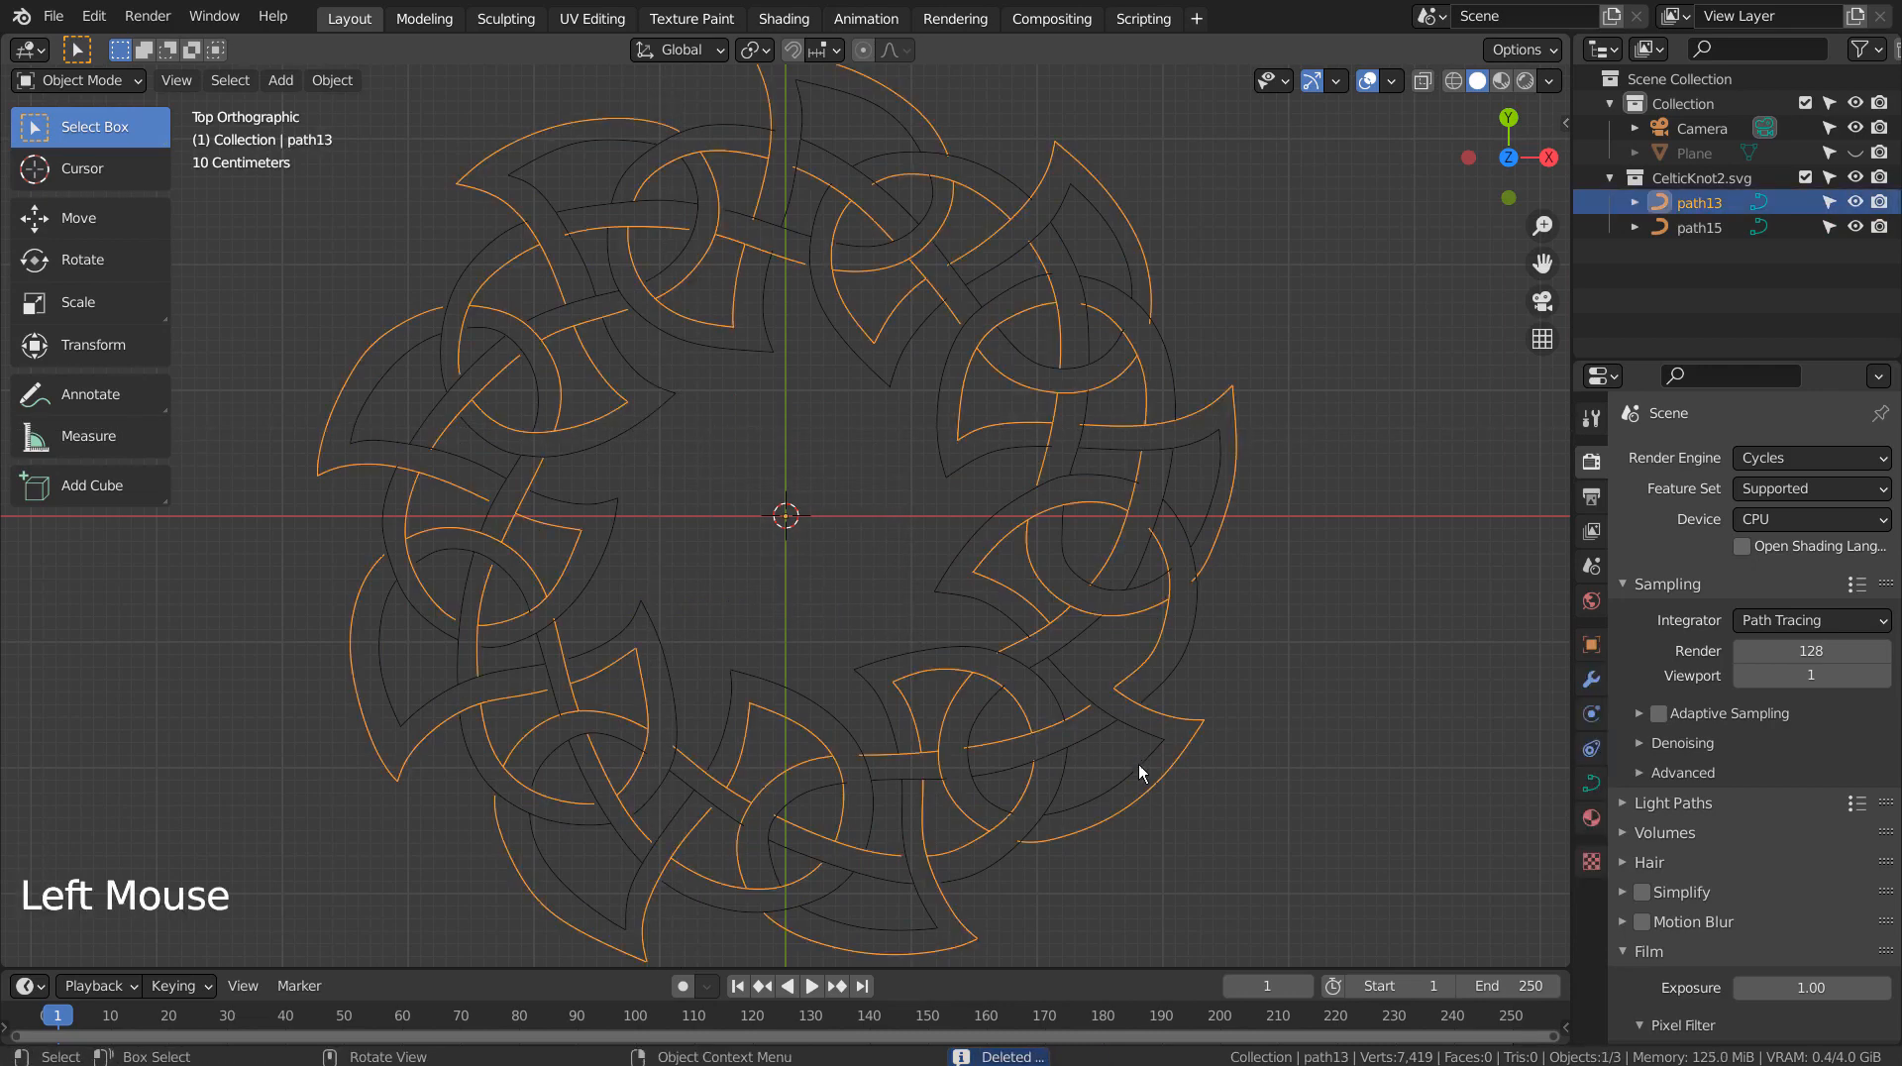
pyautogui.moveTo(1138, 763); pyautogui.dragTo(1157, 650, button='middle')
pyautogui.scroll(-3, 1178, 605)
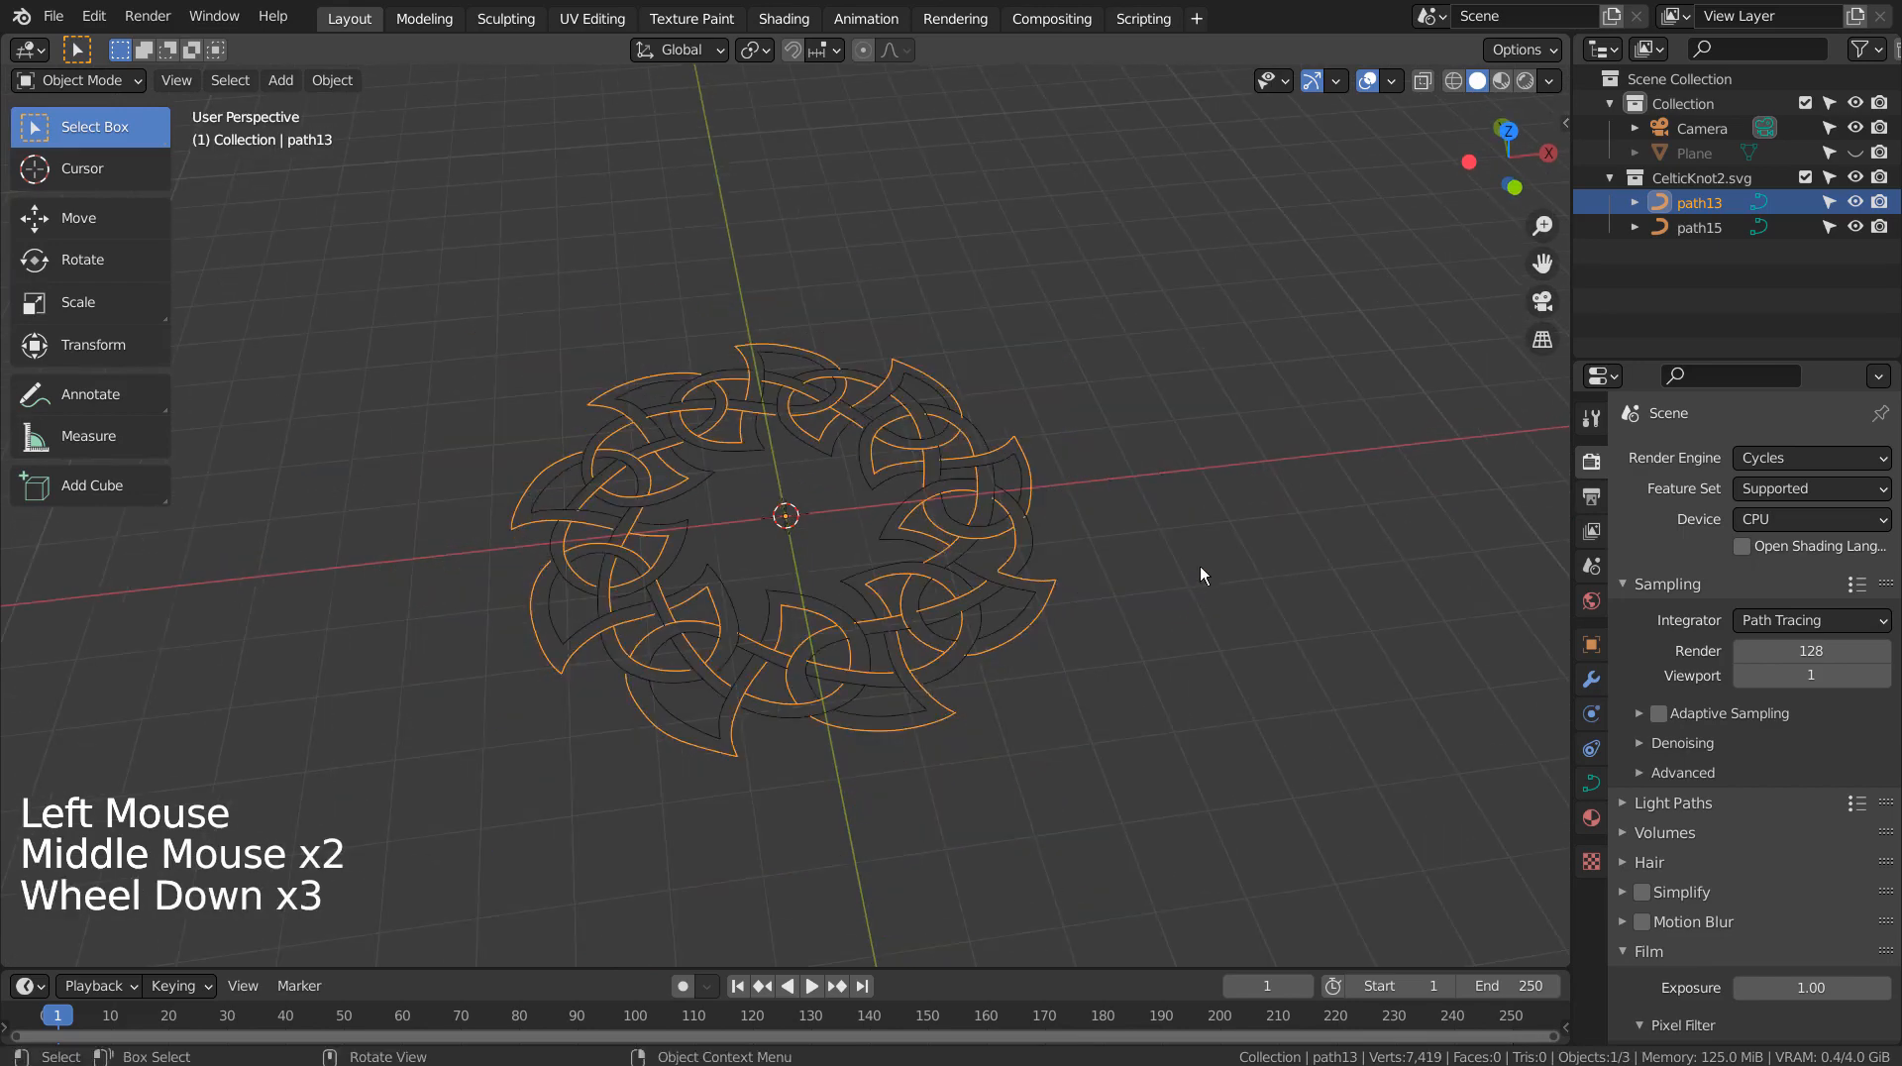
pyautogui.click(728, 413)
pyautogui.press('b')
pyautogui.moveTo(484, 291); pyautogui.dragTo(1293, 847)
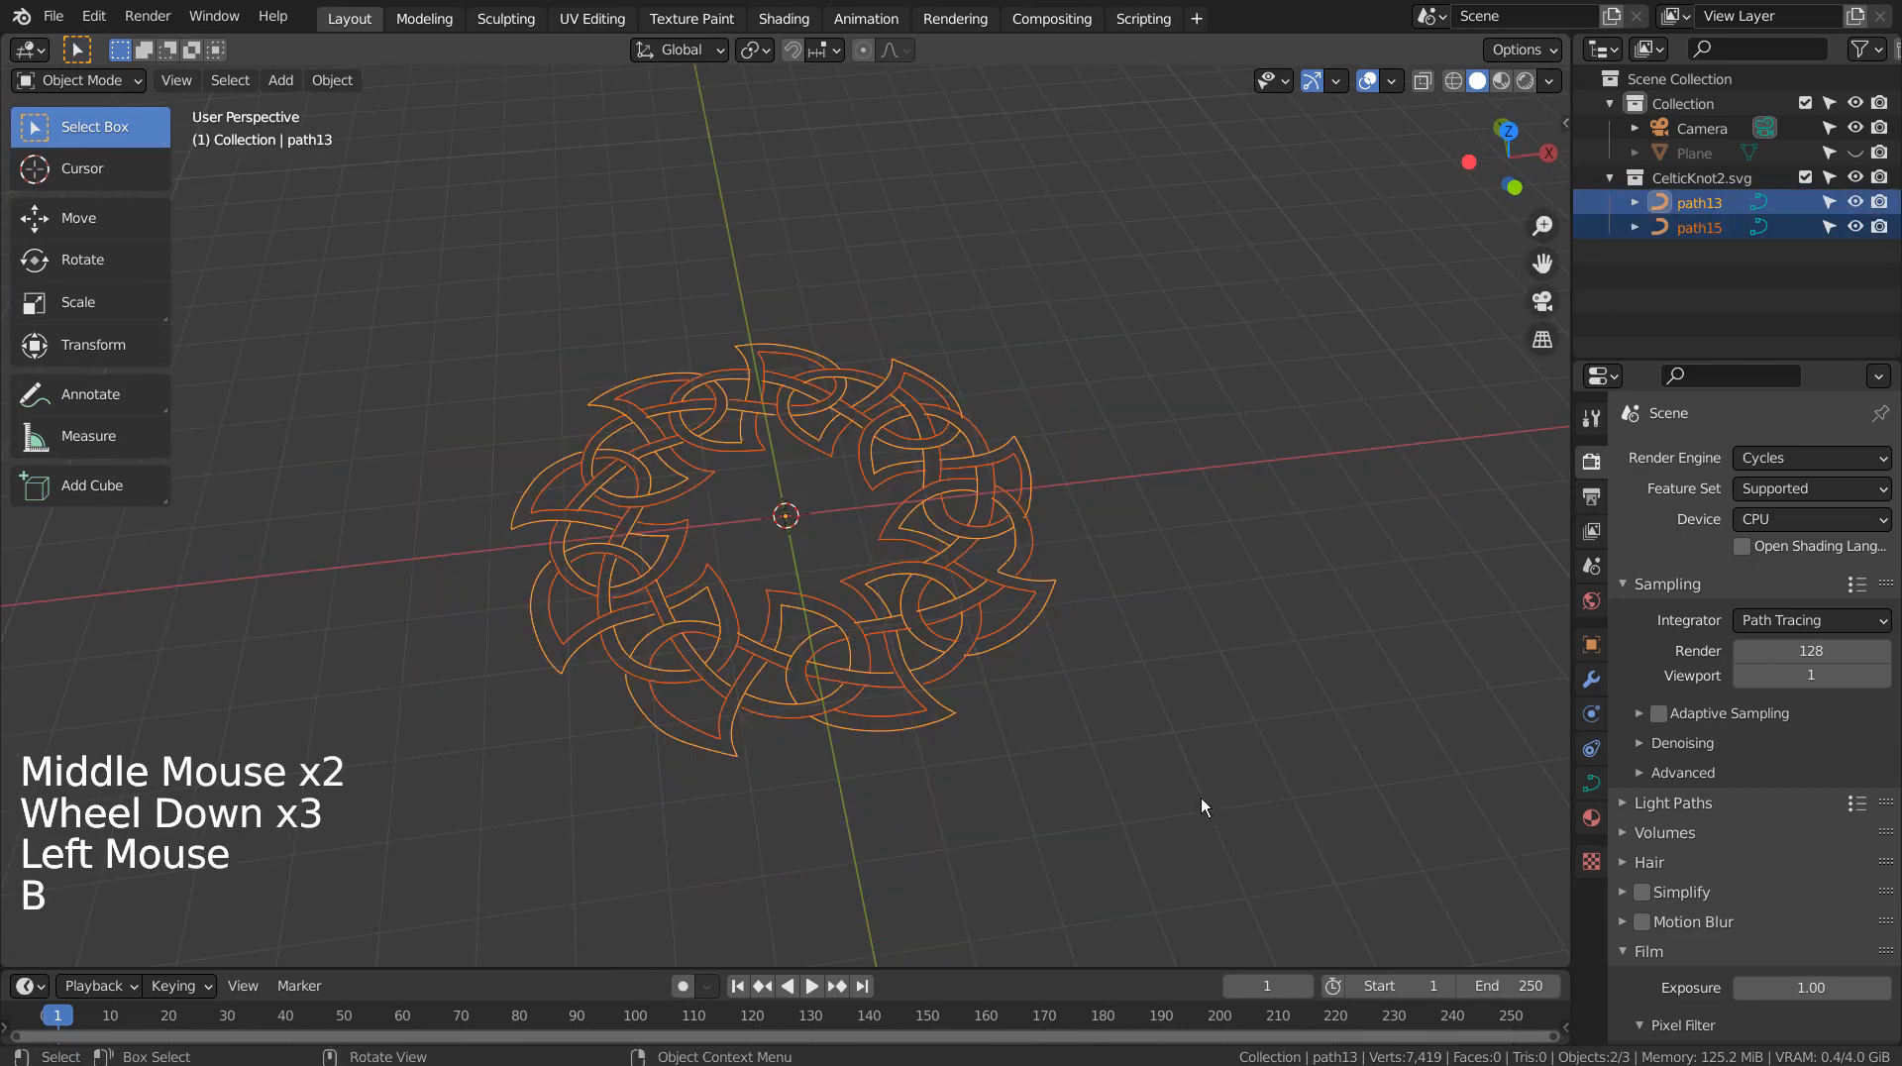
pyautogui.hotkey('ctrl', 'j')
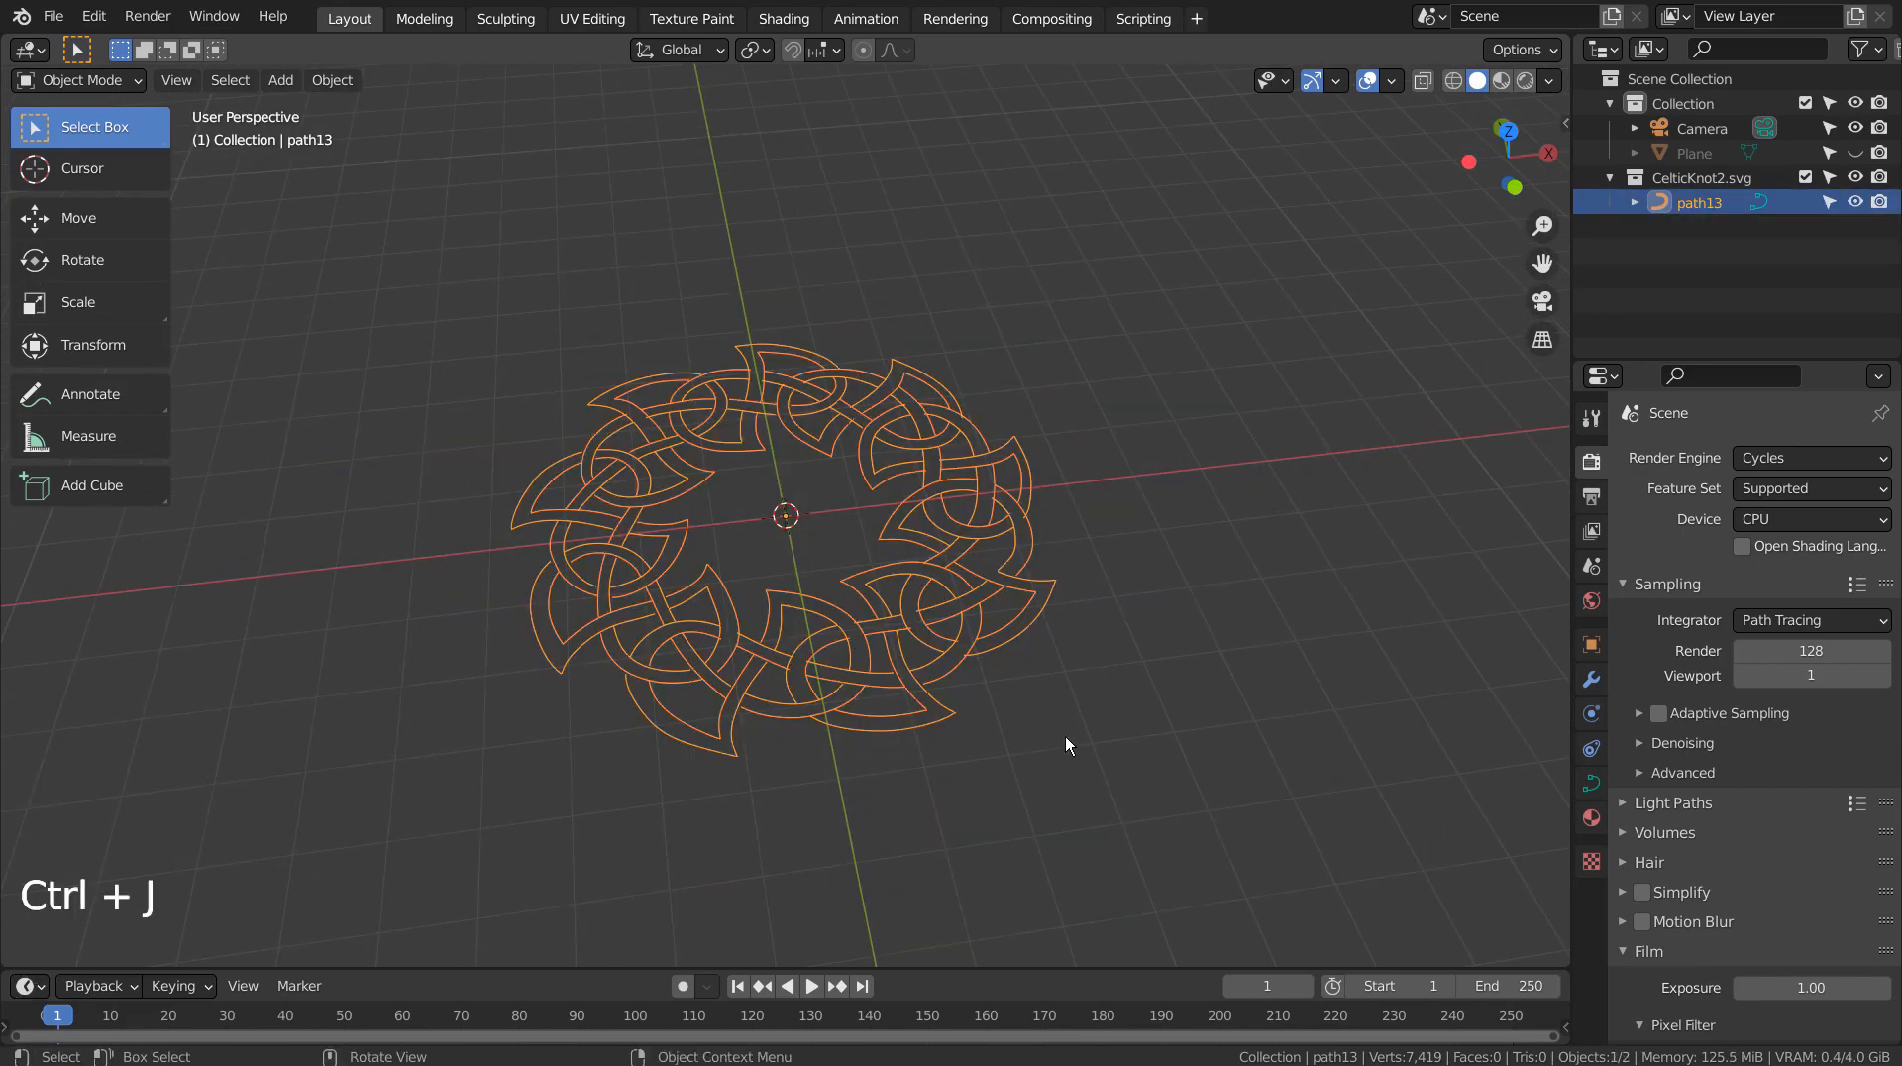
pyautogui.click(1048, 704)
pyautogui.moveTo(1169, 733); pyautogui.dragTo(1060, 725, button='middle')
pyautogui.click(1020, 640)
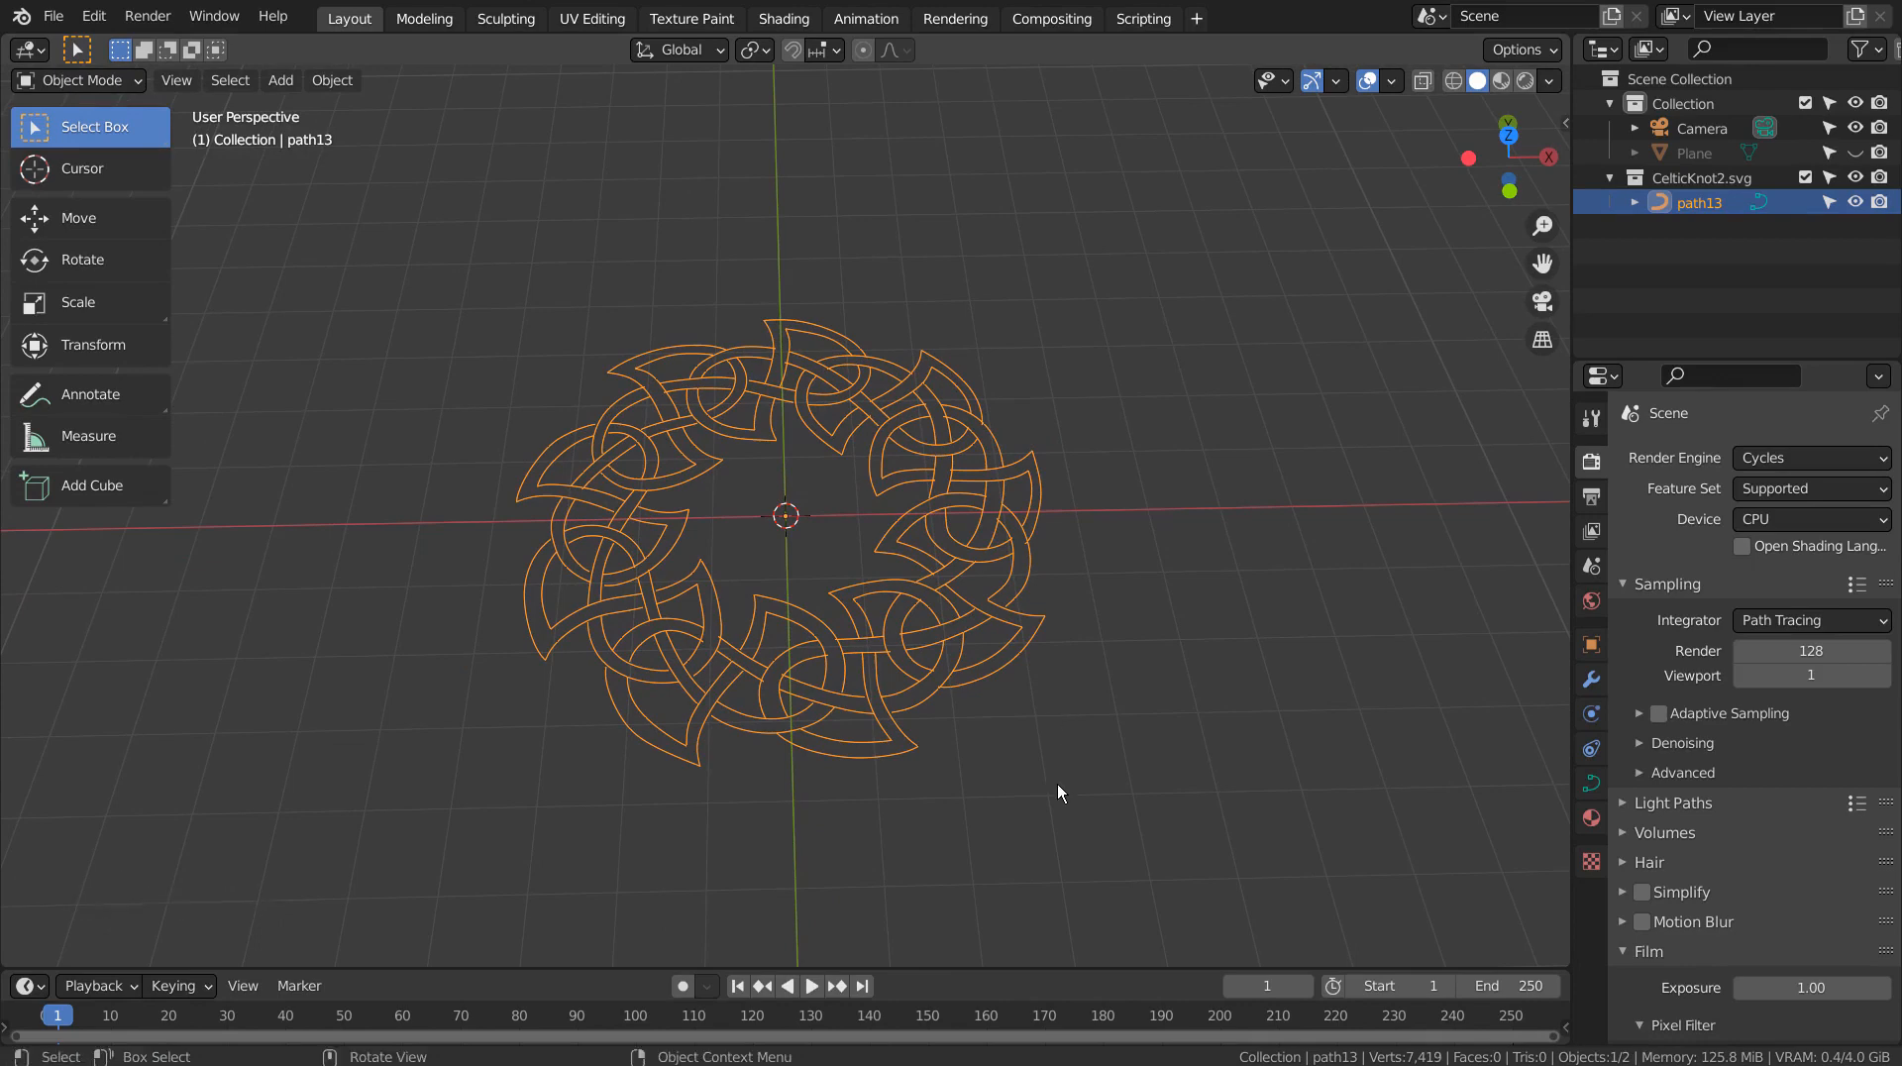
# Step: Duplicate the joined knot curve path13 in place, then reselect the original path13
pyautogui.hotkey('shift', 'd')
pyautogui.rightClick(1389, 735)
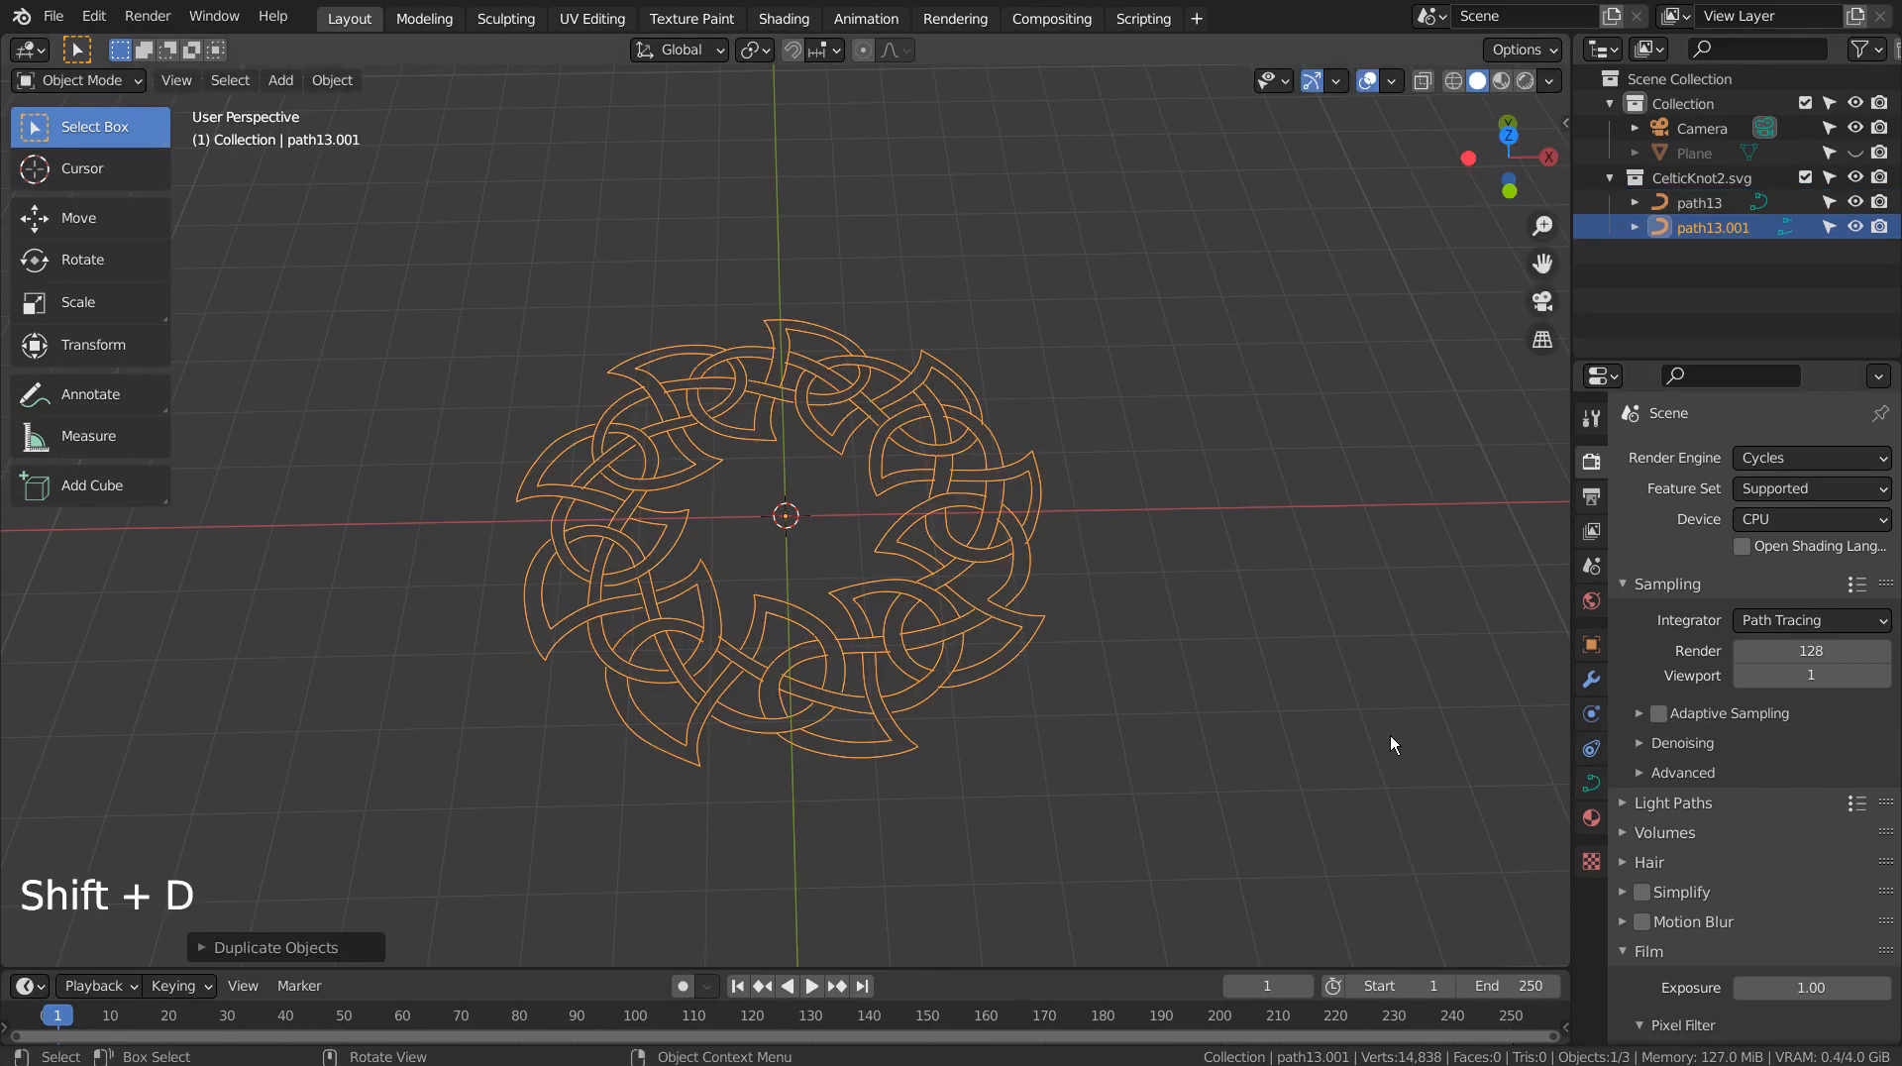
pyautogui.click(1692, 204)
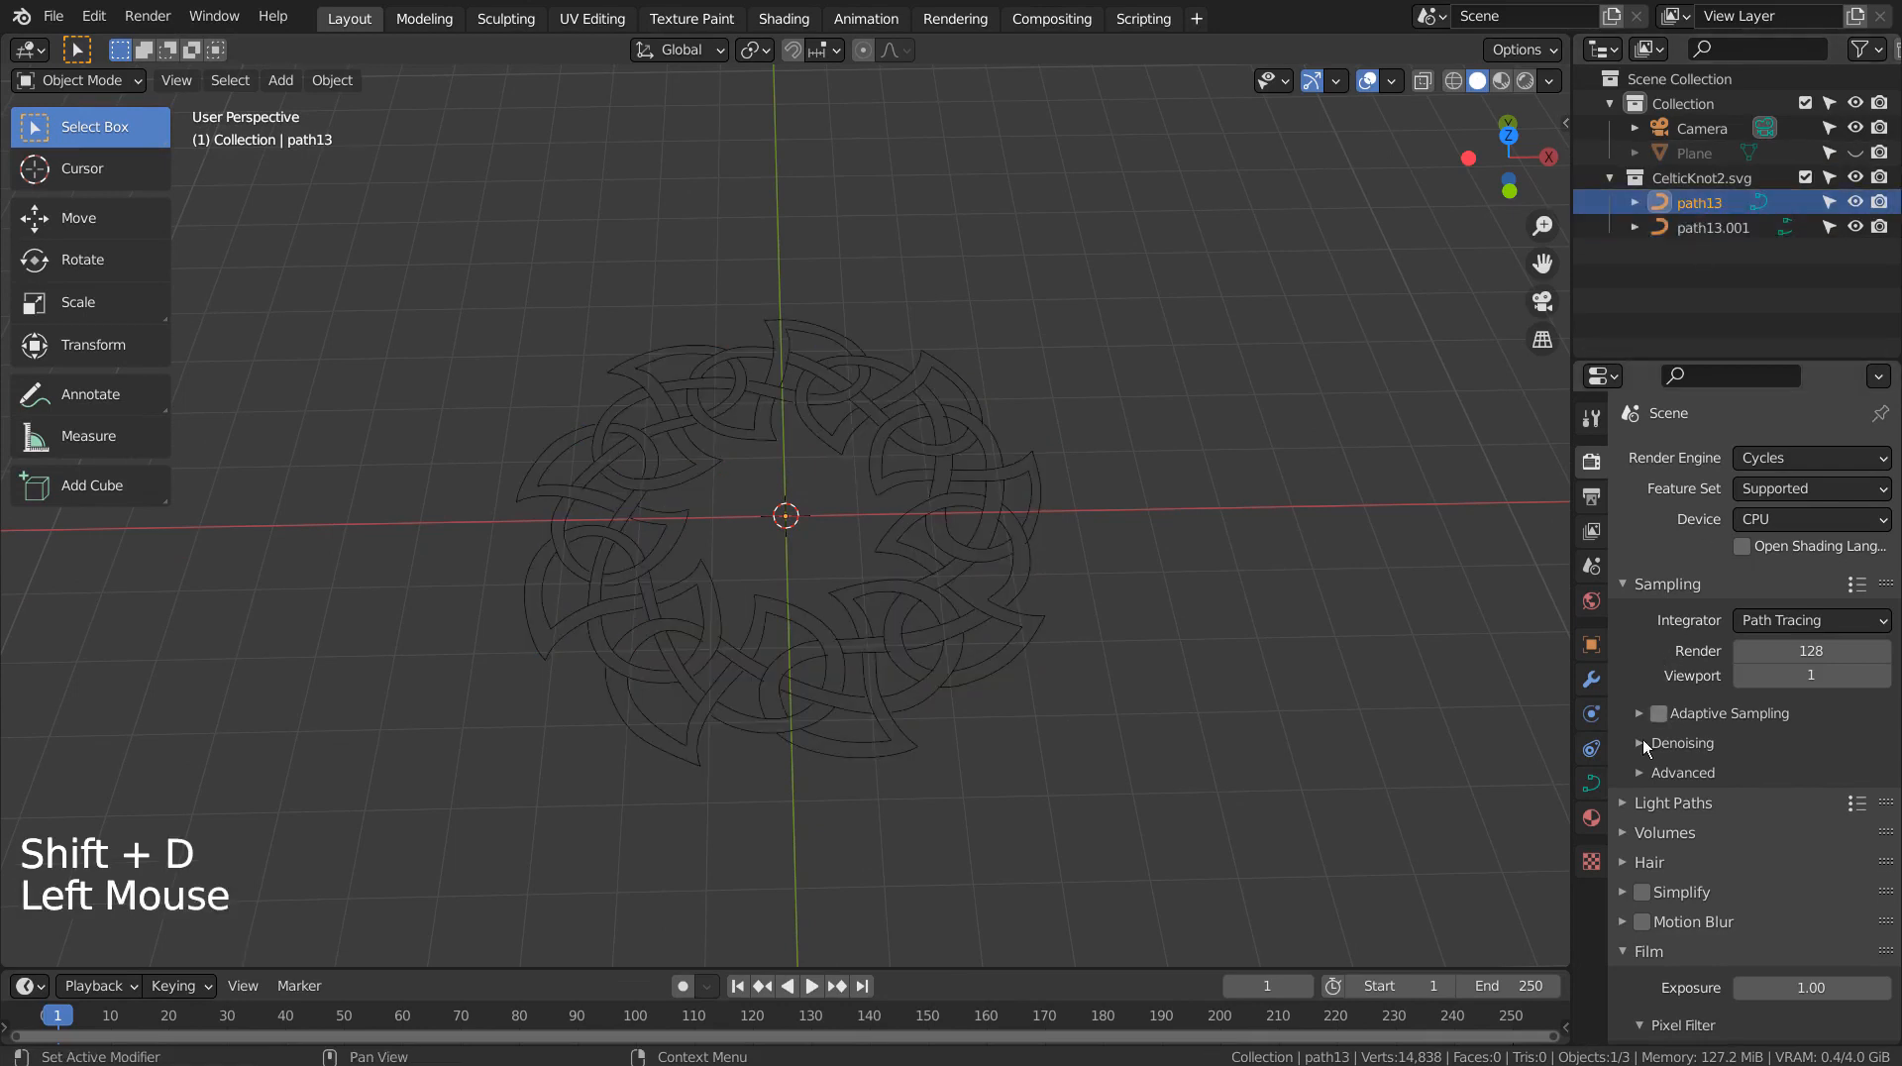
# Step: Give path13 a round bevel with a depth of 0.001 m in its curve geometry settings, then deselect it
pyautogui.click(1592, 782)
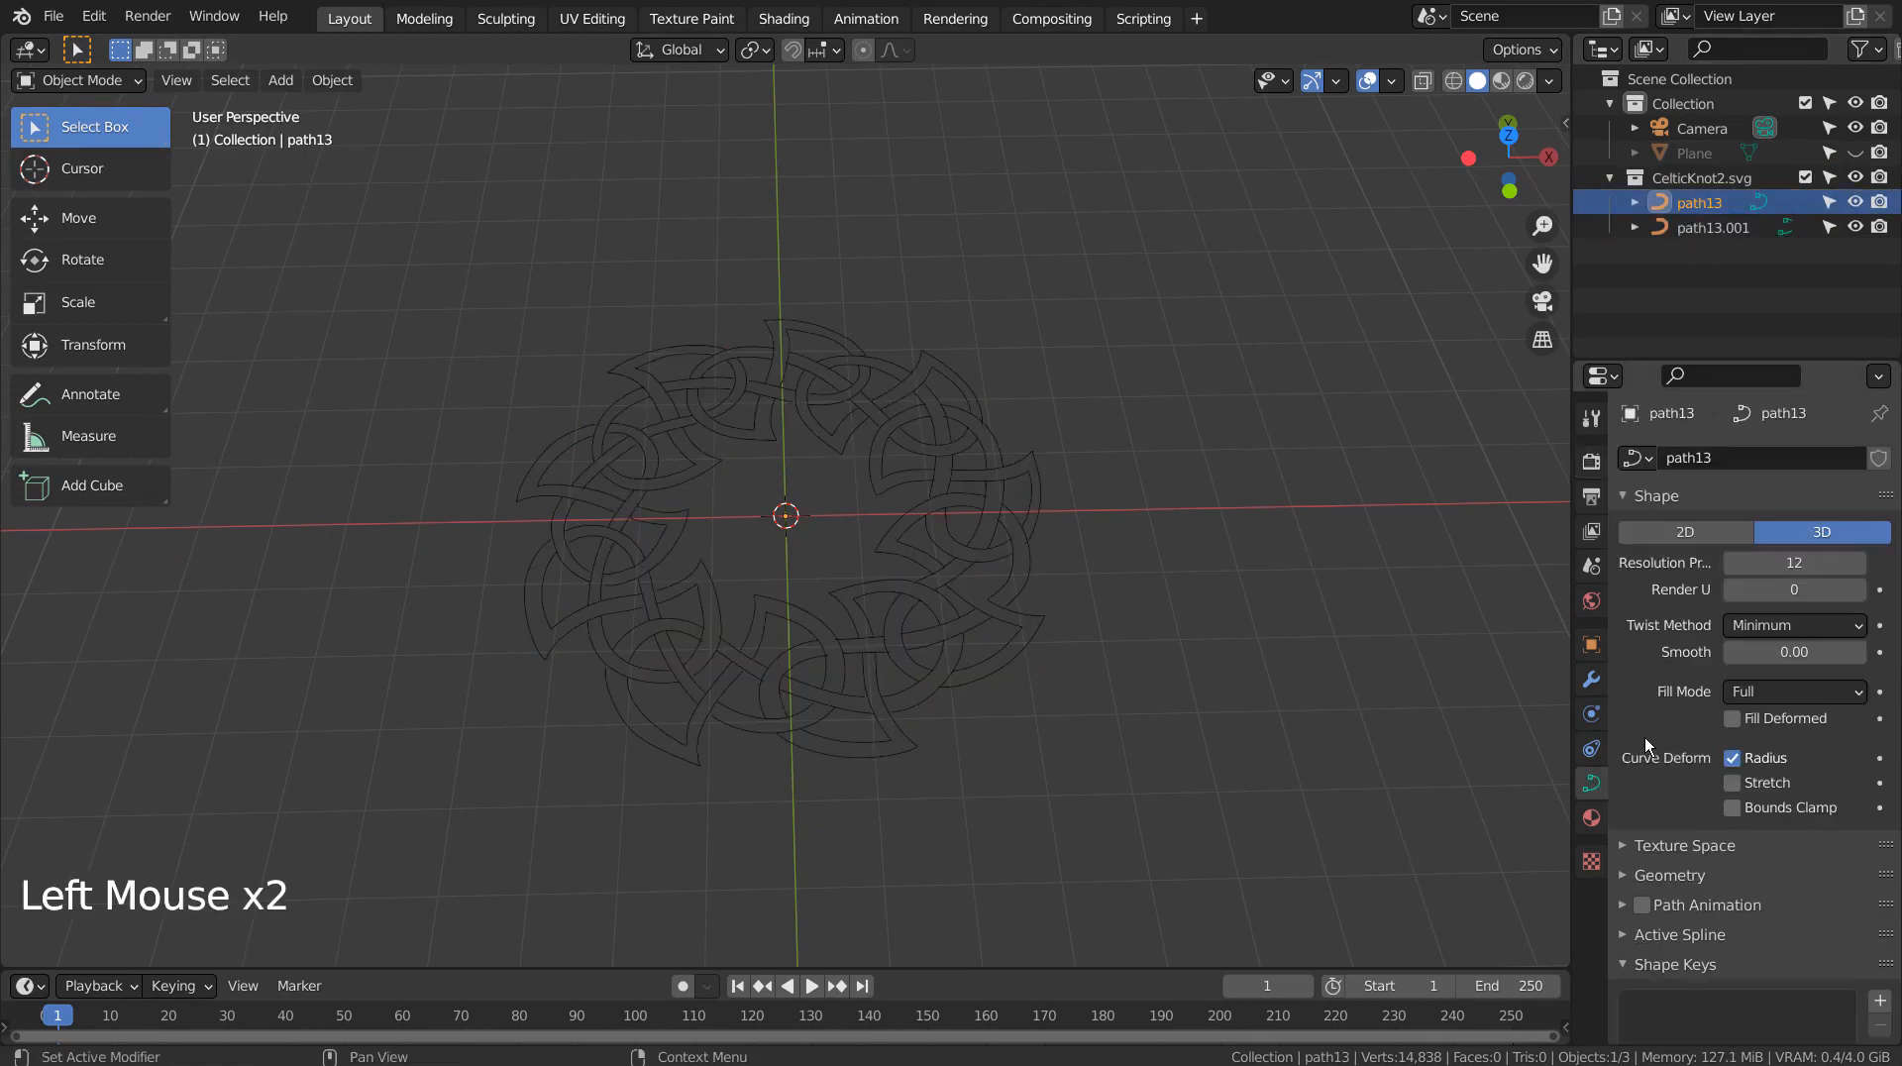
pyautogui.click(1620, 875)
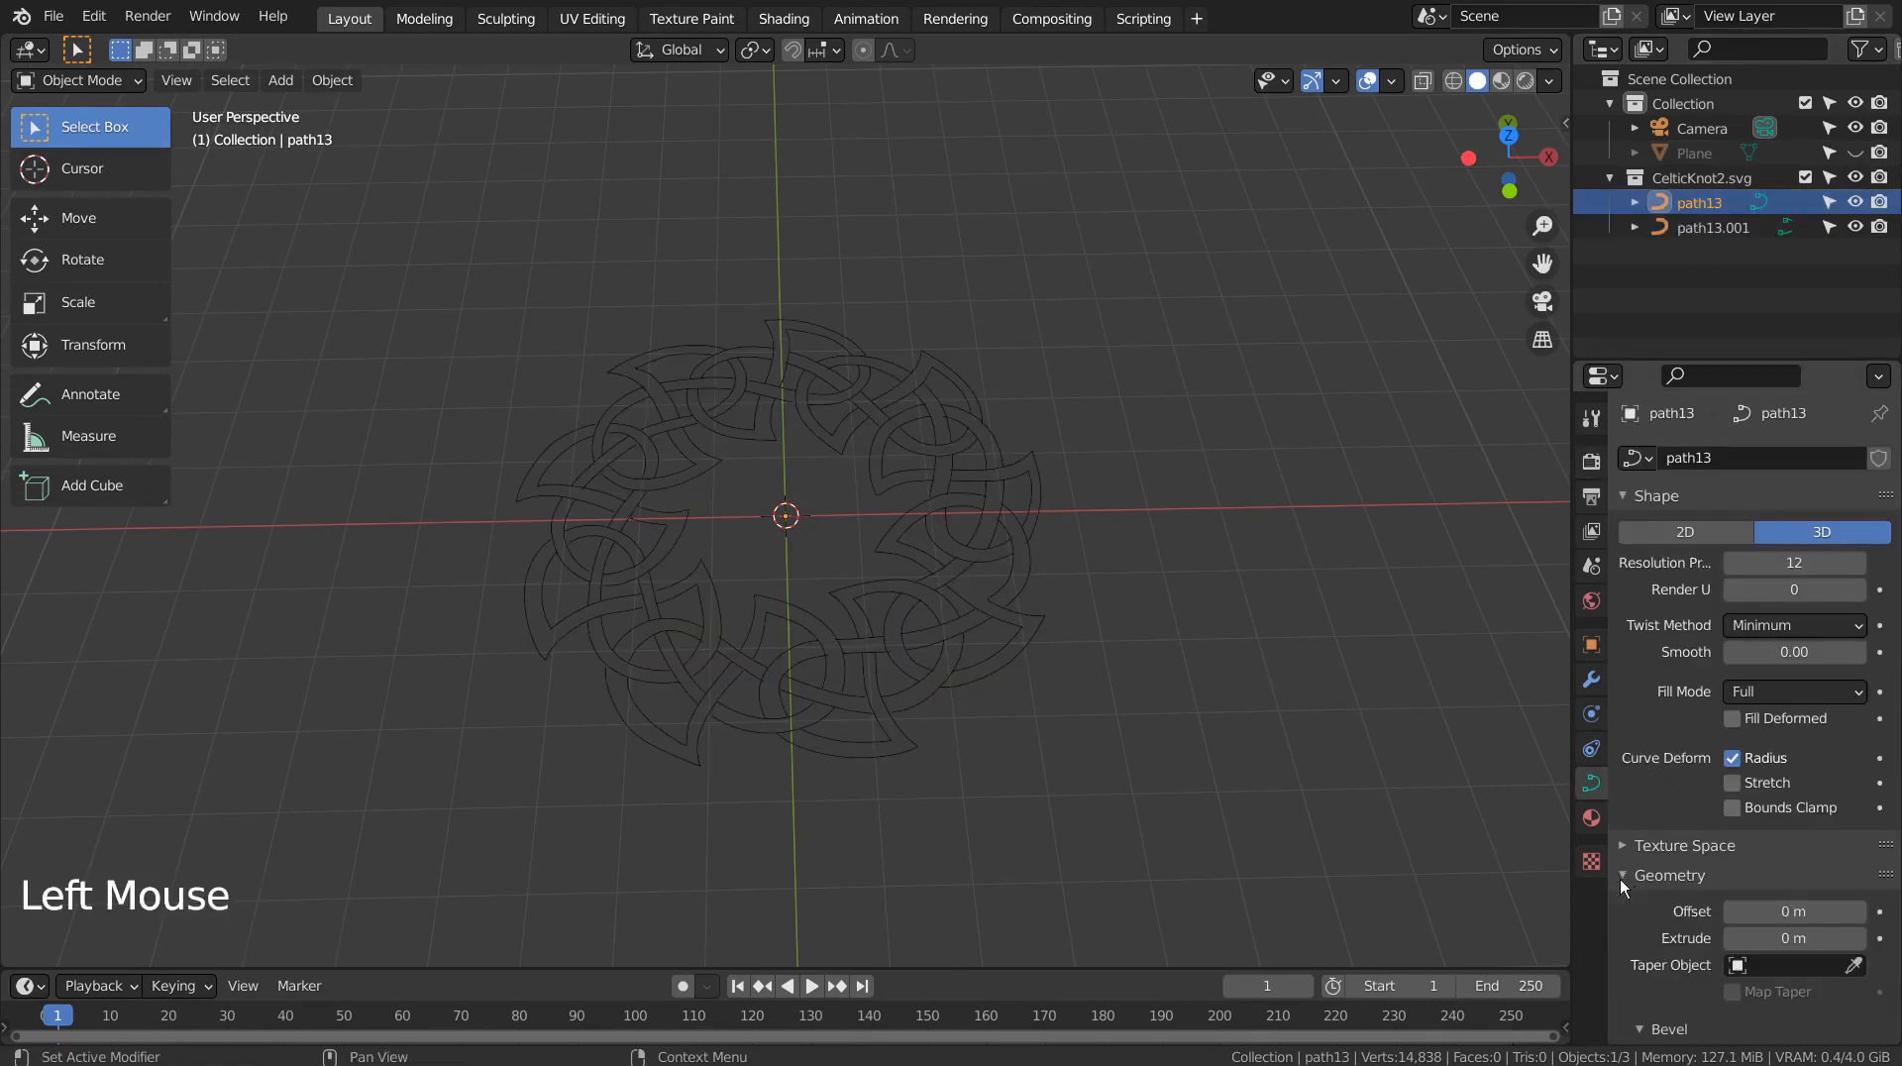
pyautogui.scroll(-9, 1664, 906)
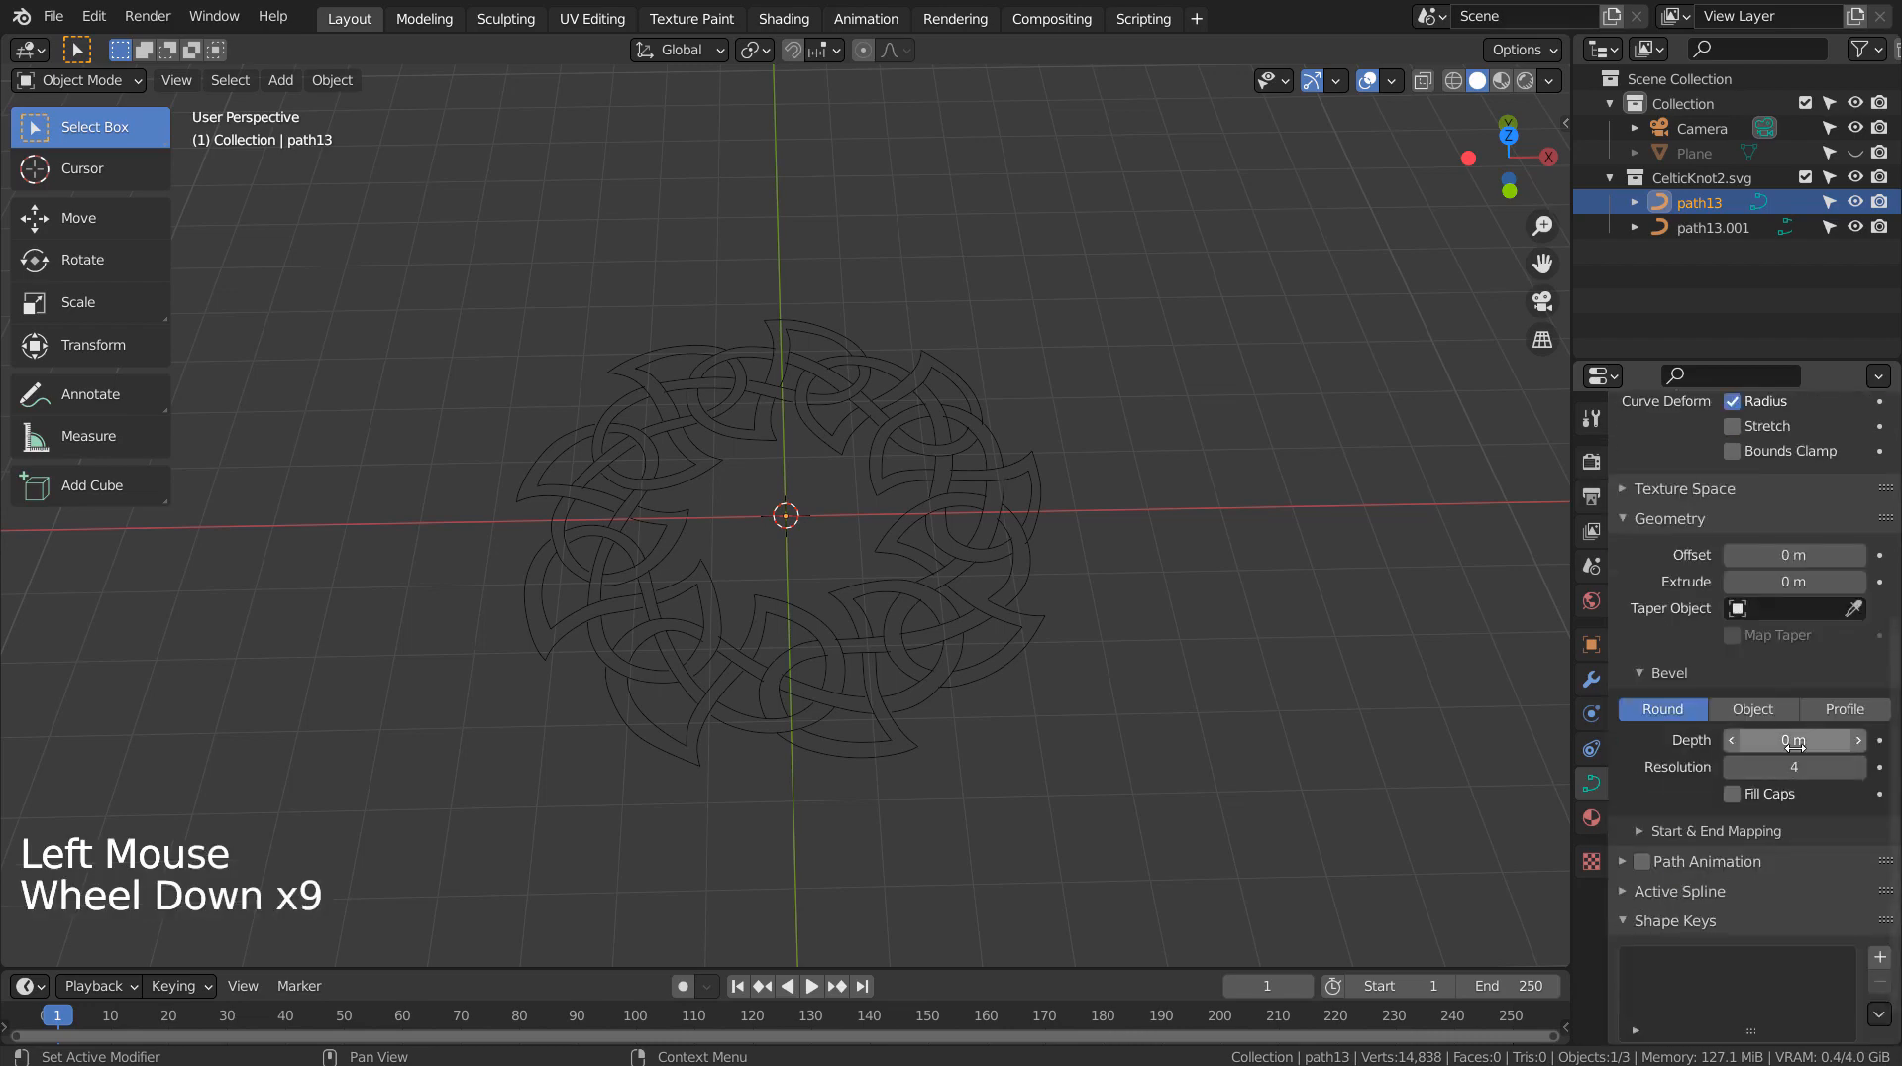
pyautogui.moveTo(1793, 740)
pyautogui.keyDown('shift'); pyautogui.mouseDown()
pyautogui.moveTo(1862, 740)
pyautogui.moveTo(1788, 740)
pyautogui.mouseUp(); pyautogui.keyUp('shift')
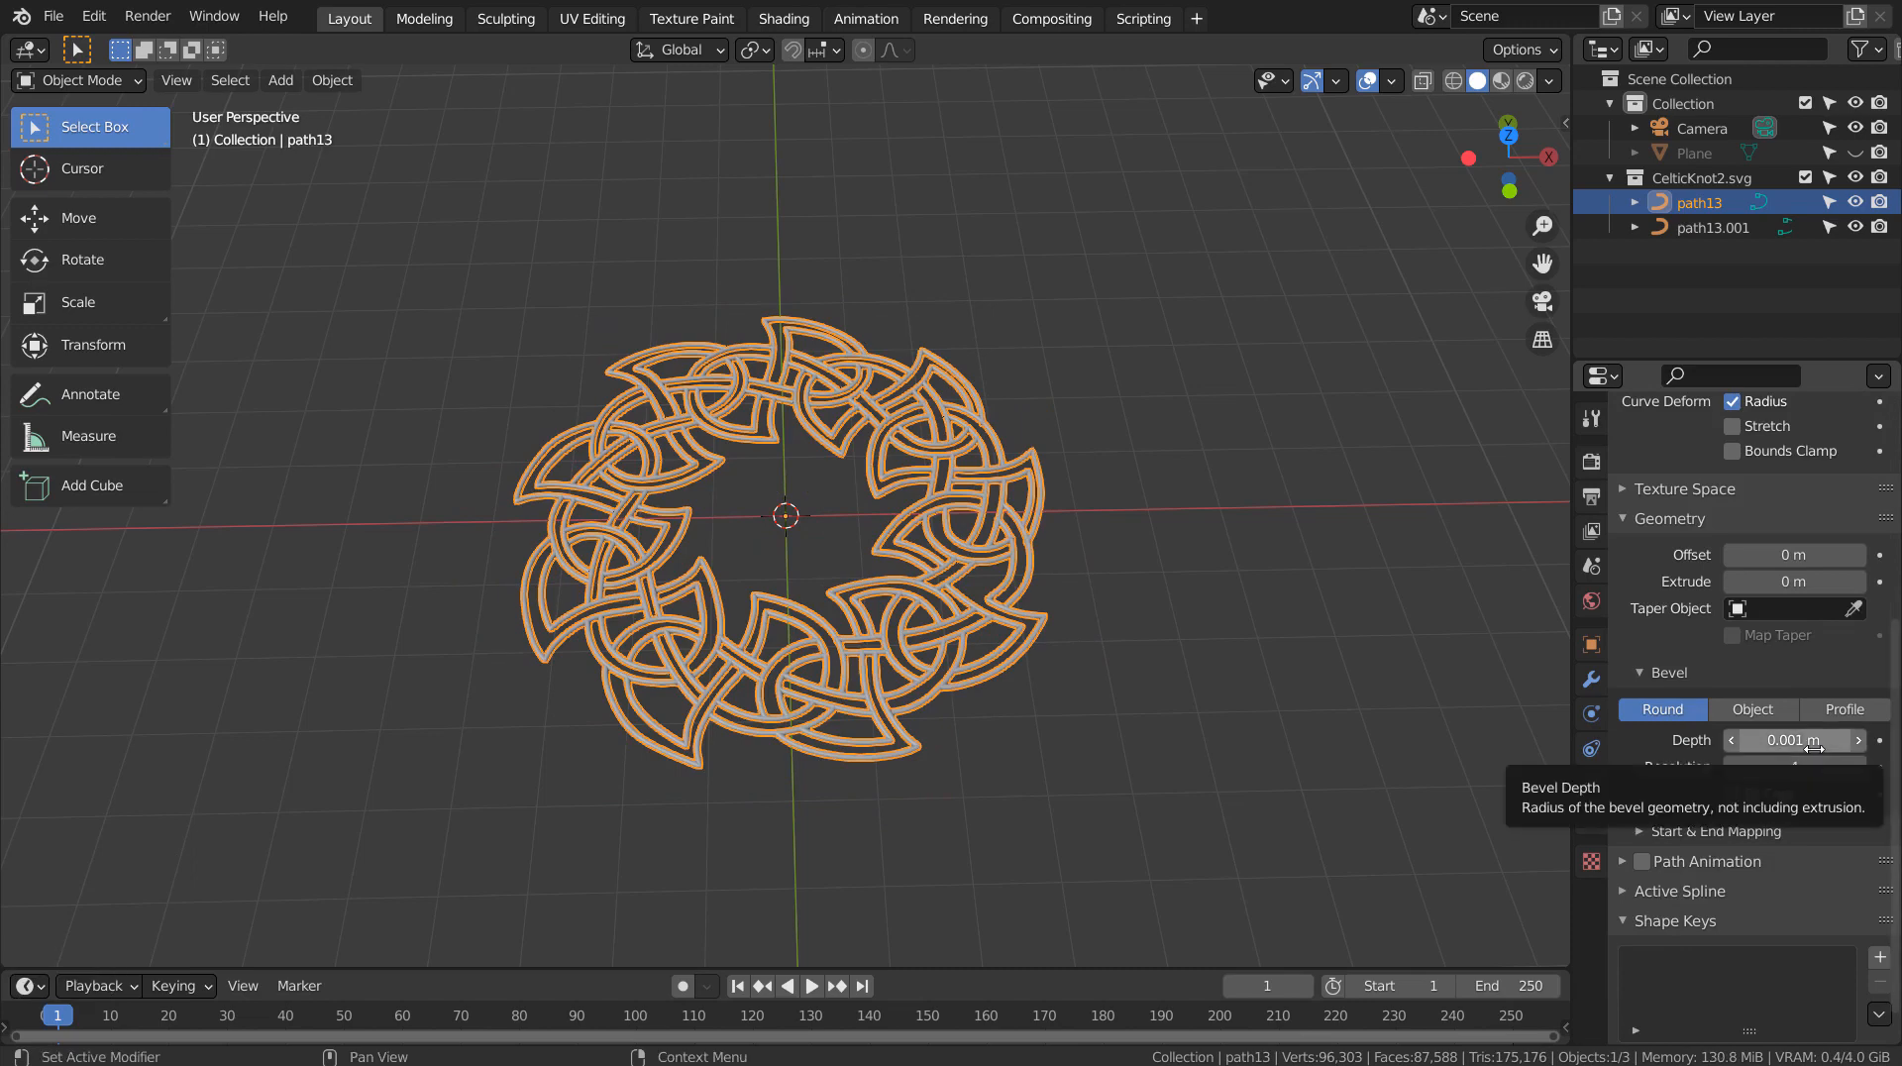
pyautogui.click(1298, 638)
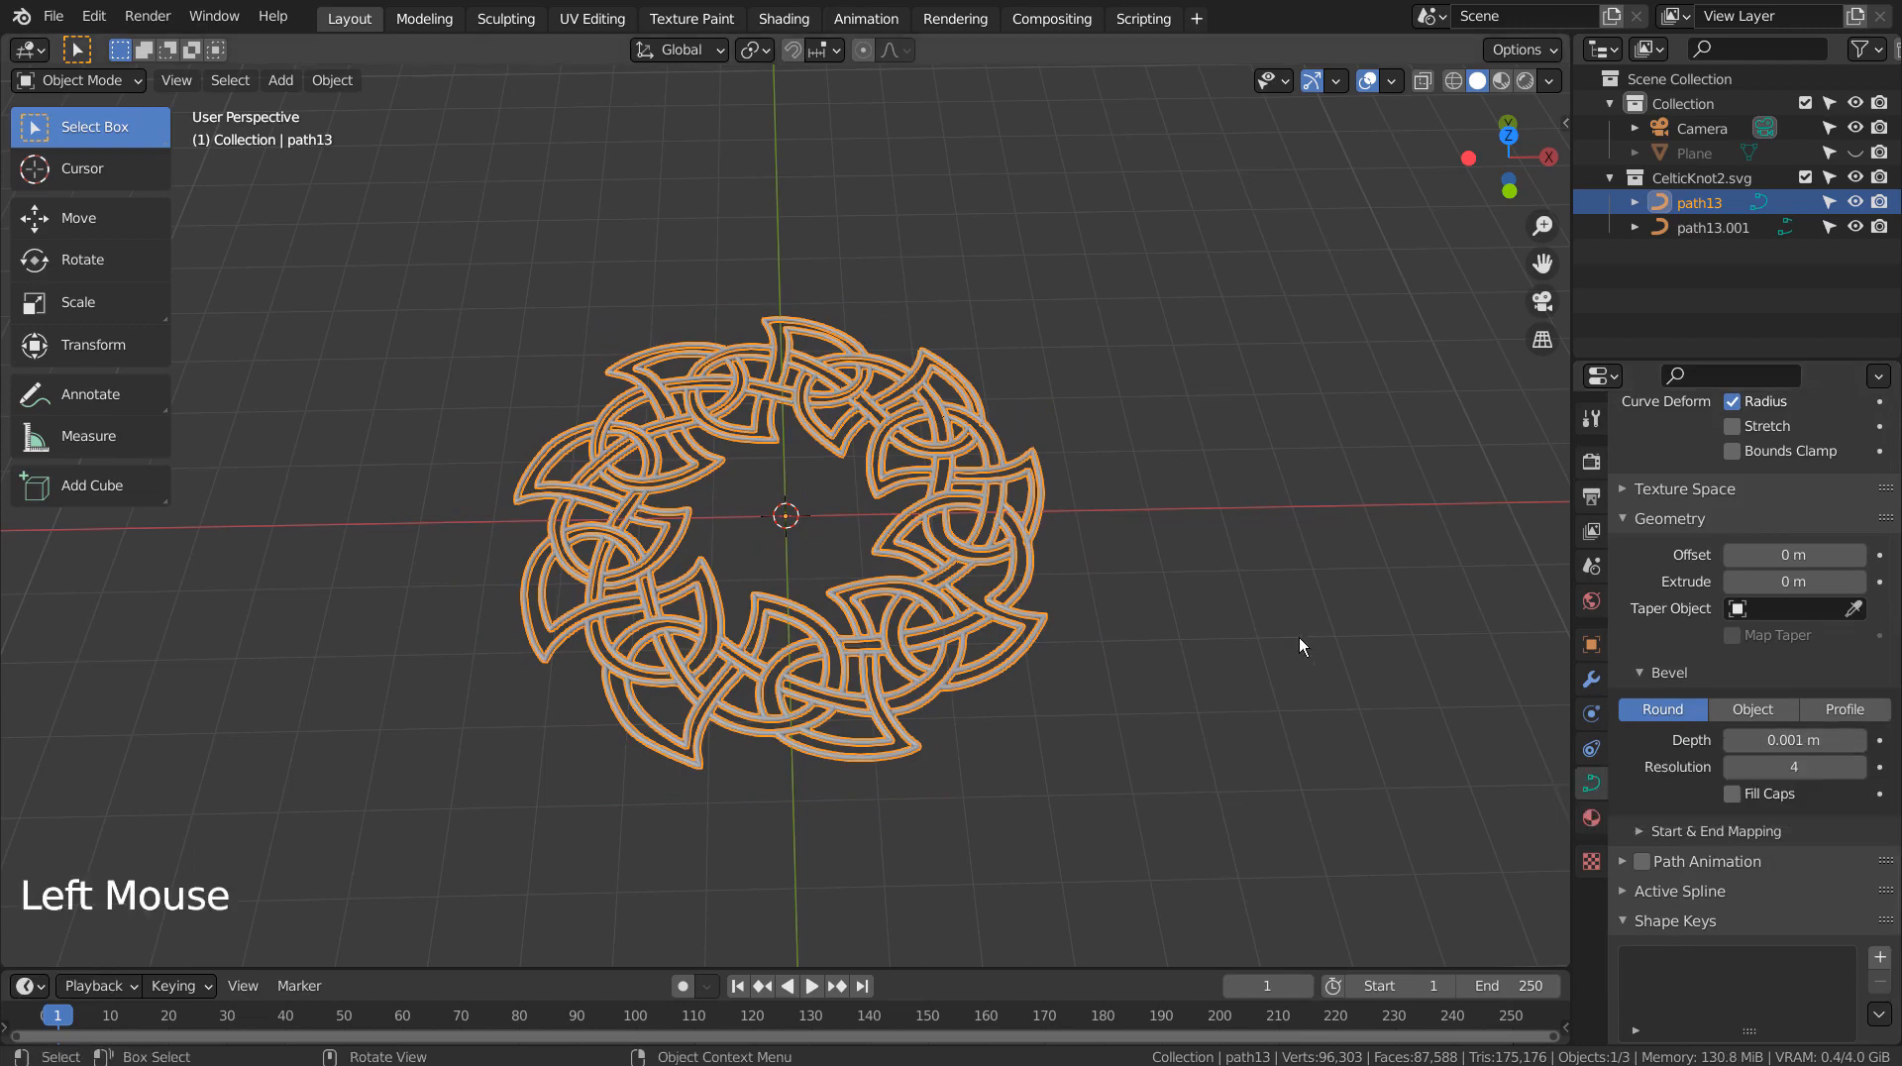
pyautogui.moveTo(1299, 638); pyautogui.dragTo(1328, 673, button='middle')
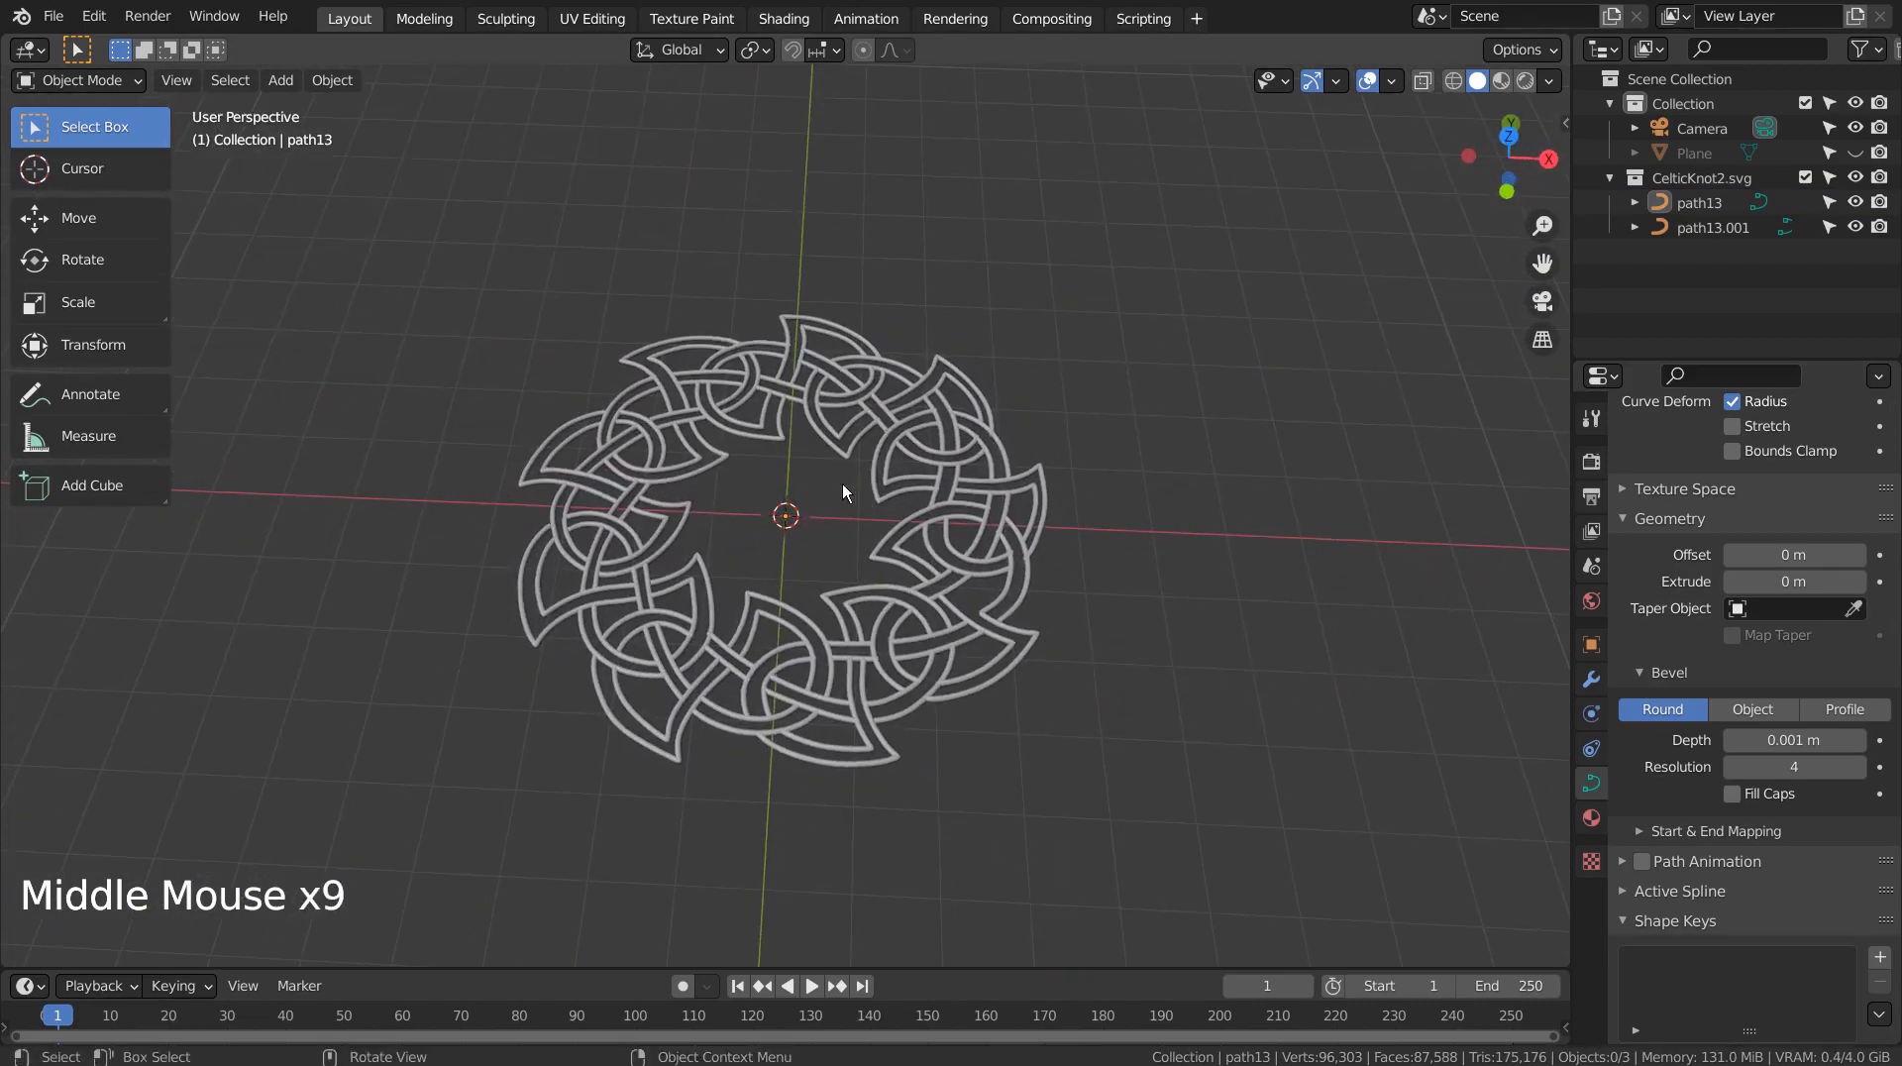
pyautogui.click(777, 475)
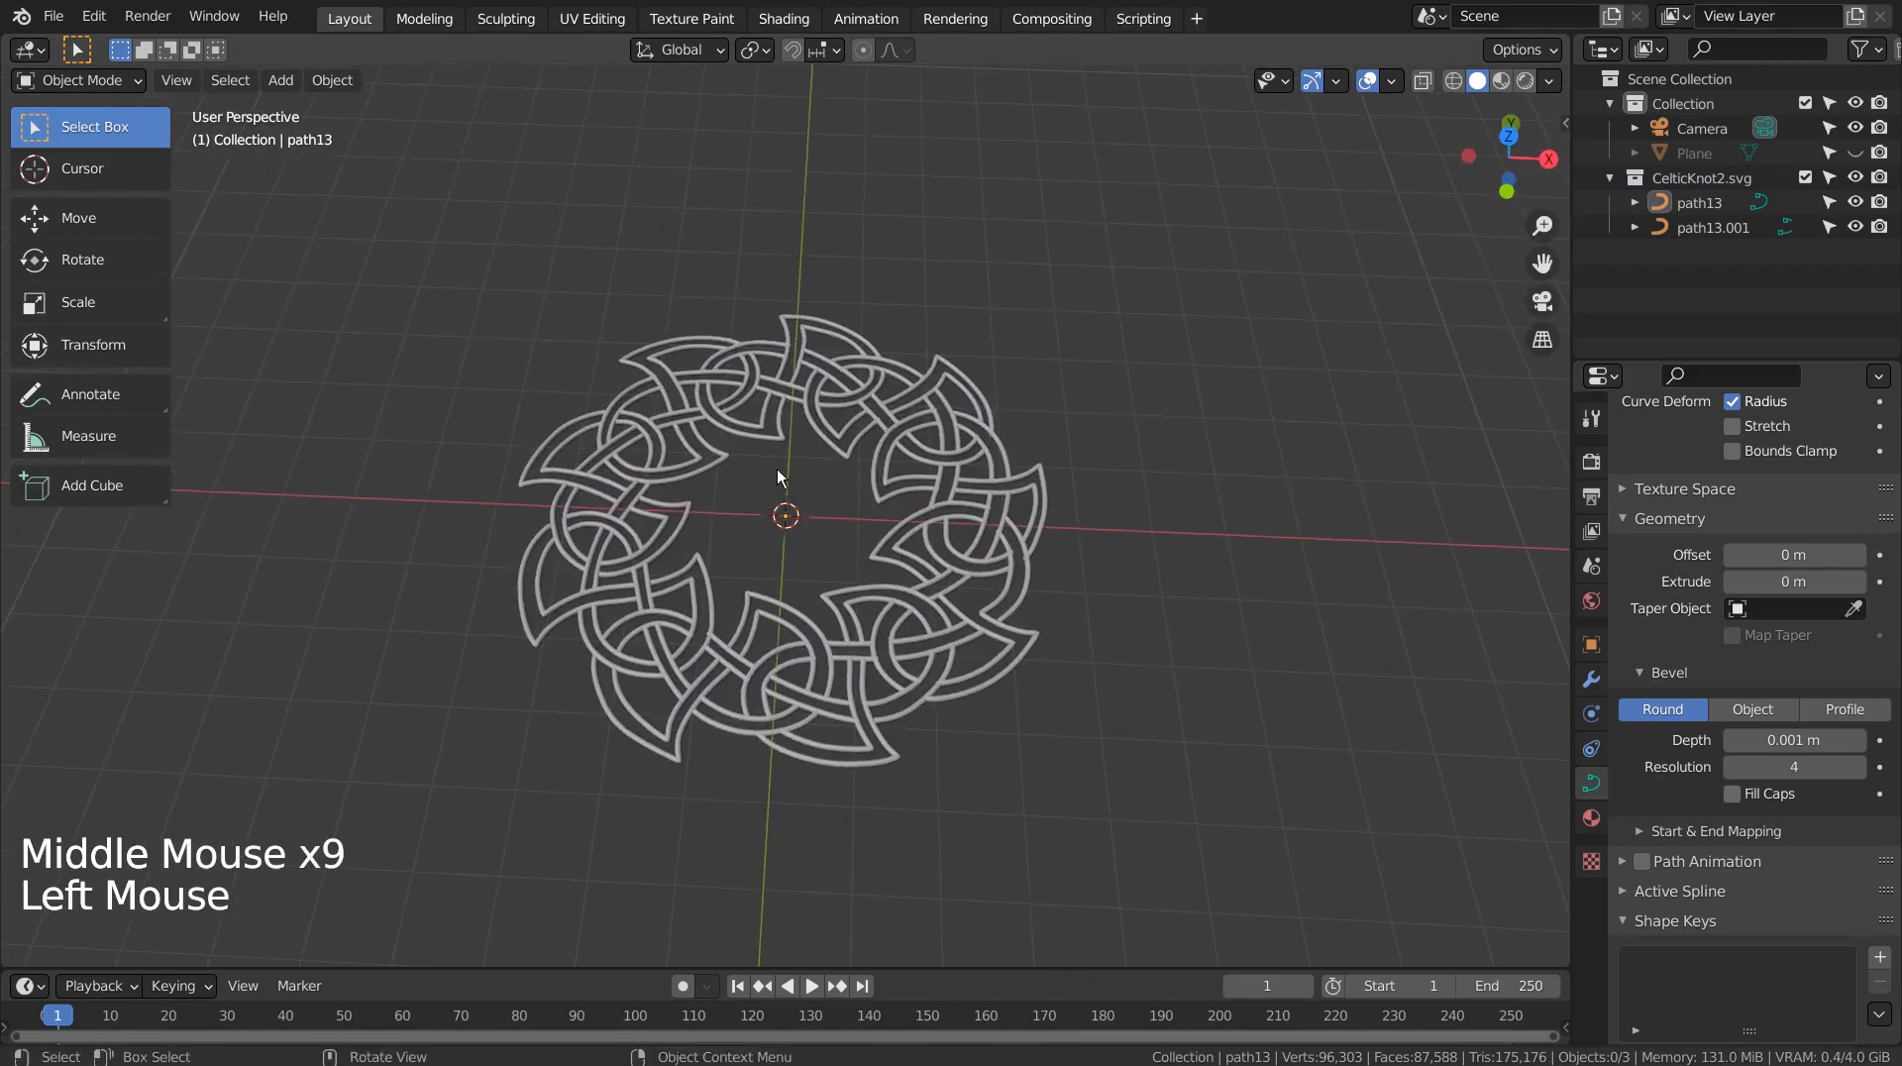
# Step: Select the duplicate curve path13.001 and set its extrude to 0.001 m
pyautogui.click(1678, 241)
pyautogui.click(1688, 231)
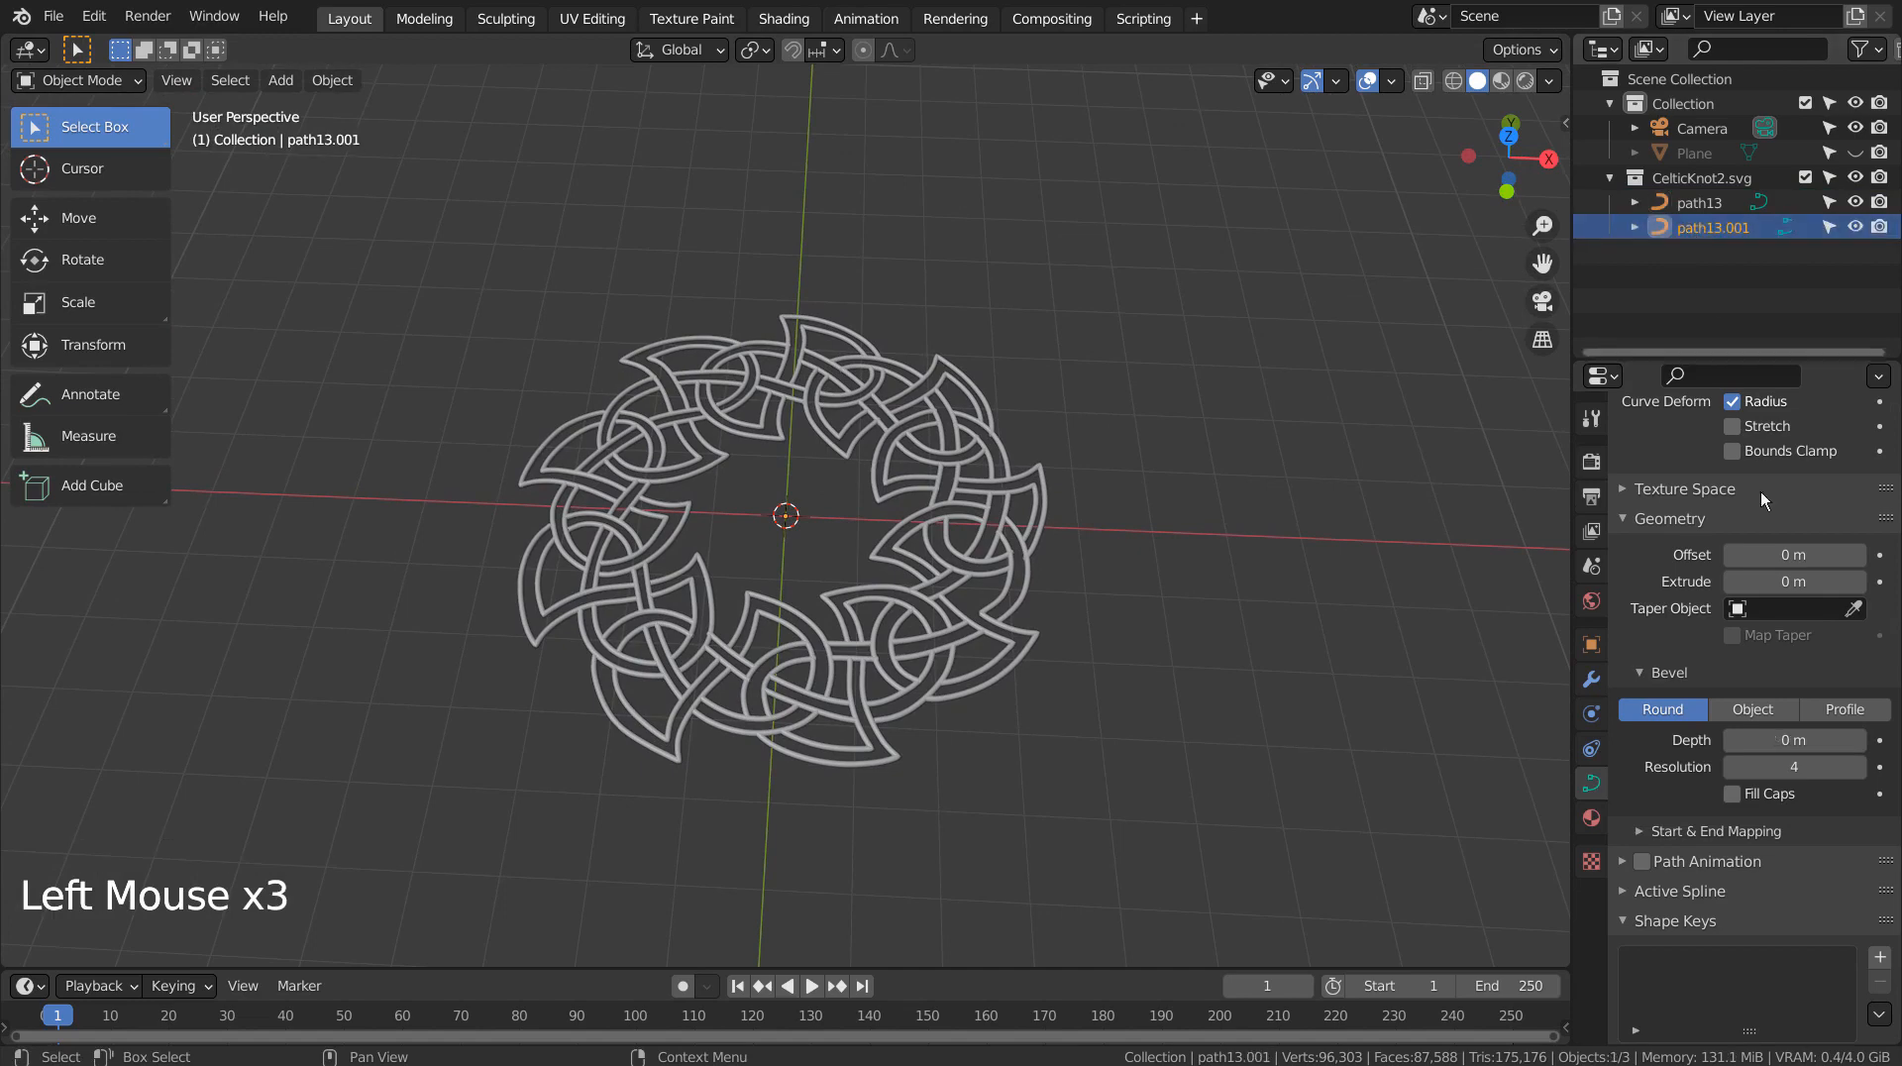
pyautogui.keyDown('shift'); pyautogui.click(1795, 581); pyautogui.keyUp('shift')
pyautogui.moveTo(1794, 581)
pyautogui.keyDown('shift'); pyautogui.mouseDown()
pyautogui.moveTo(1844, 582)
pyautogui.moveTo(1795, 581)
pyautogui.mouseUp(); pyautogui.keyUp('shift')
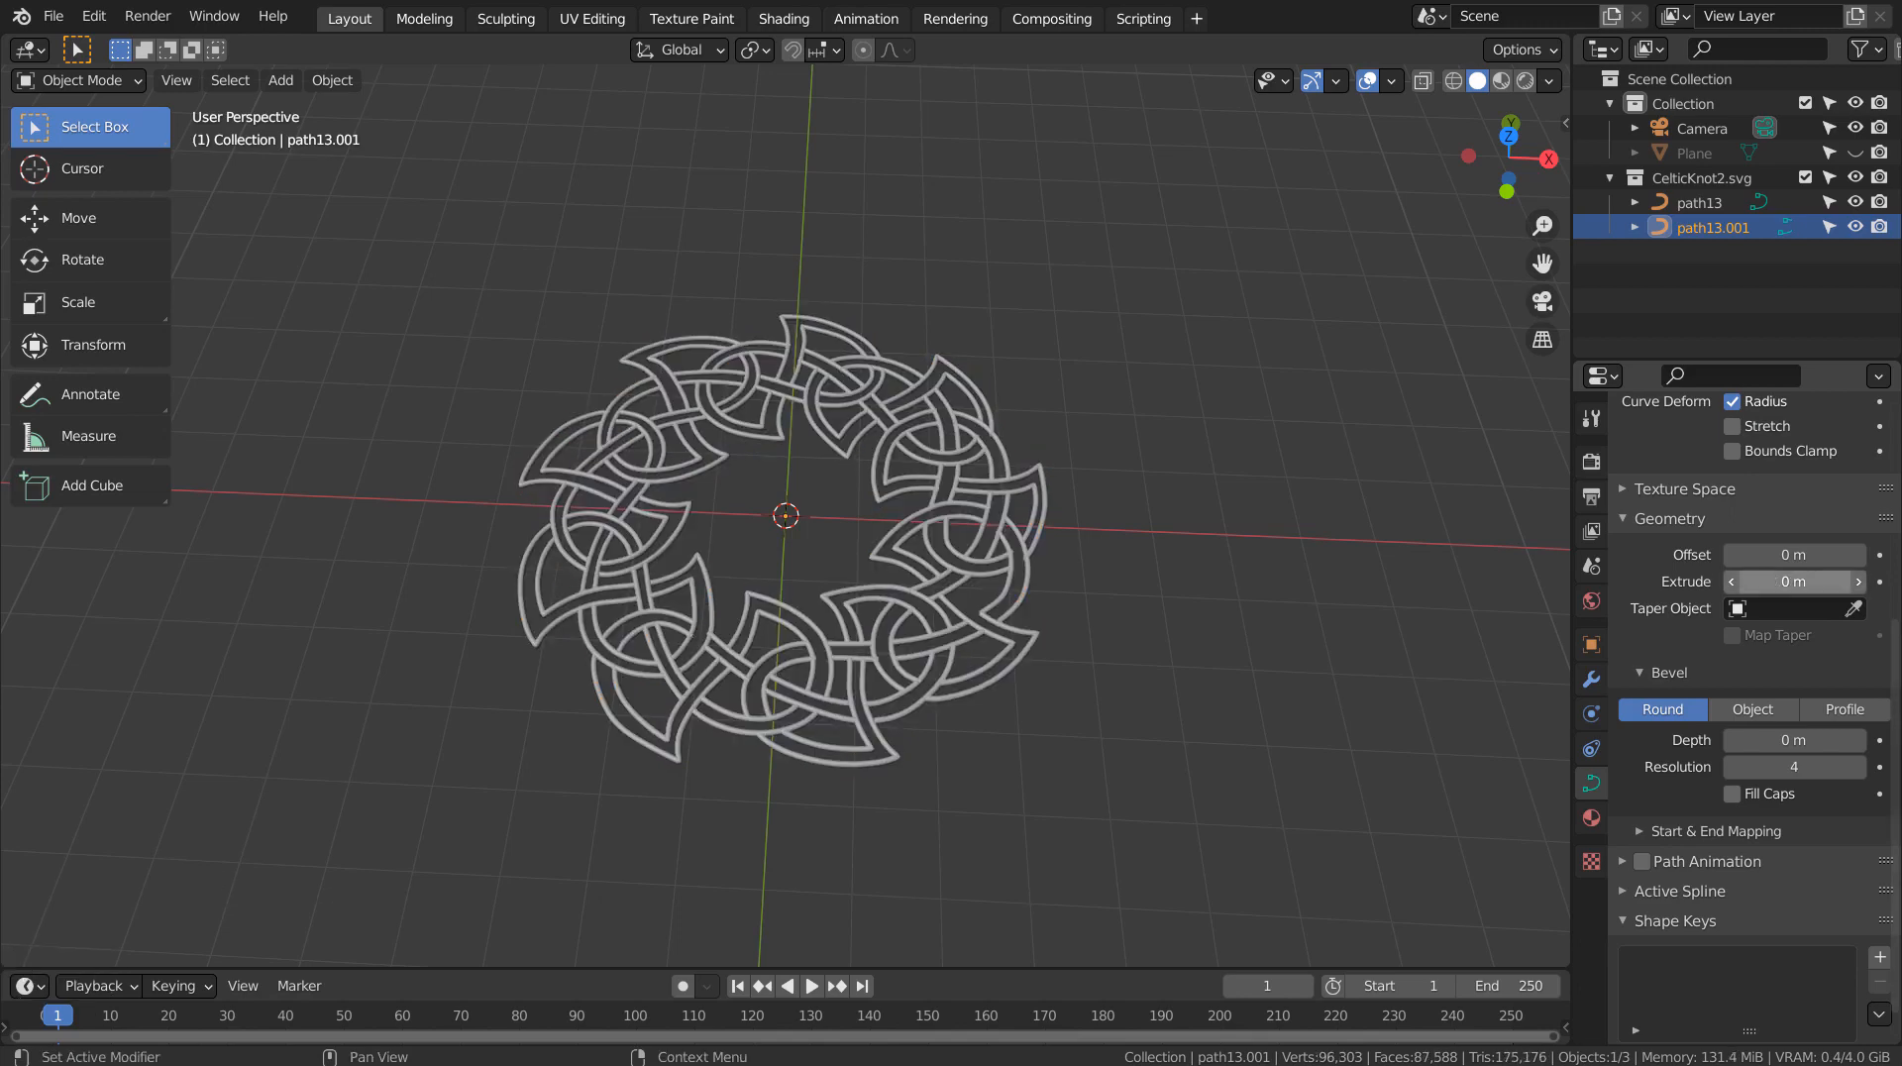
pyautogui.click(1794, 582)
pyautogui.write('.001')
pyautogui.press('Return')
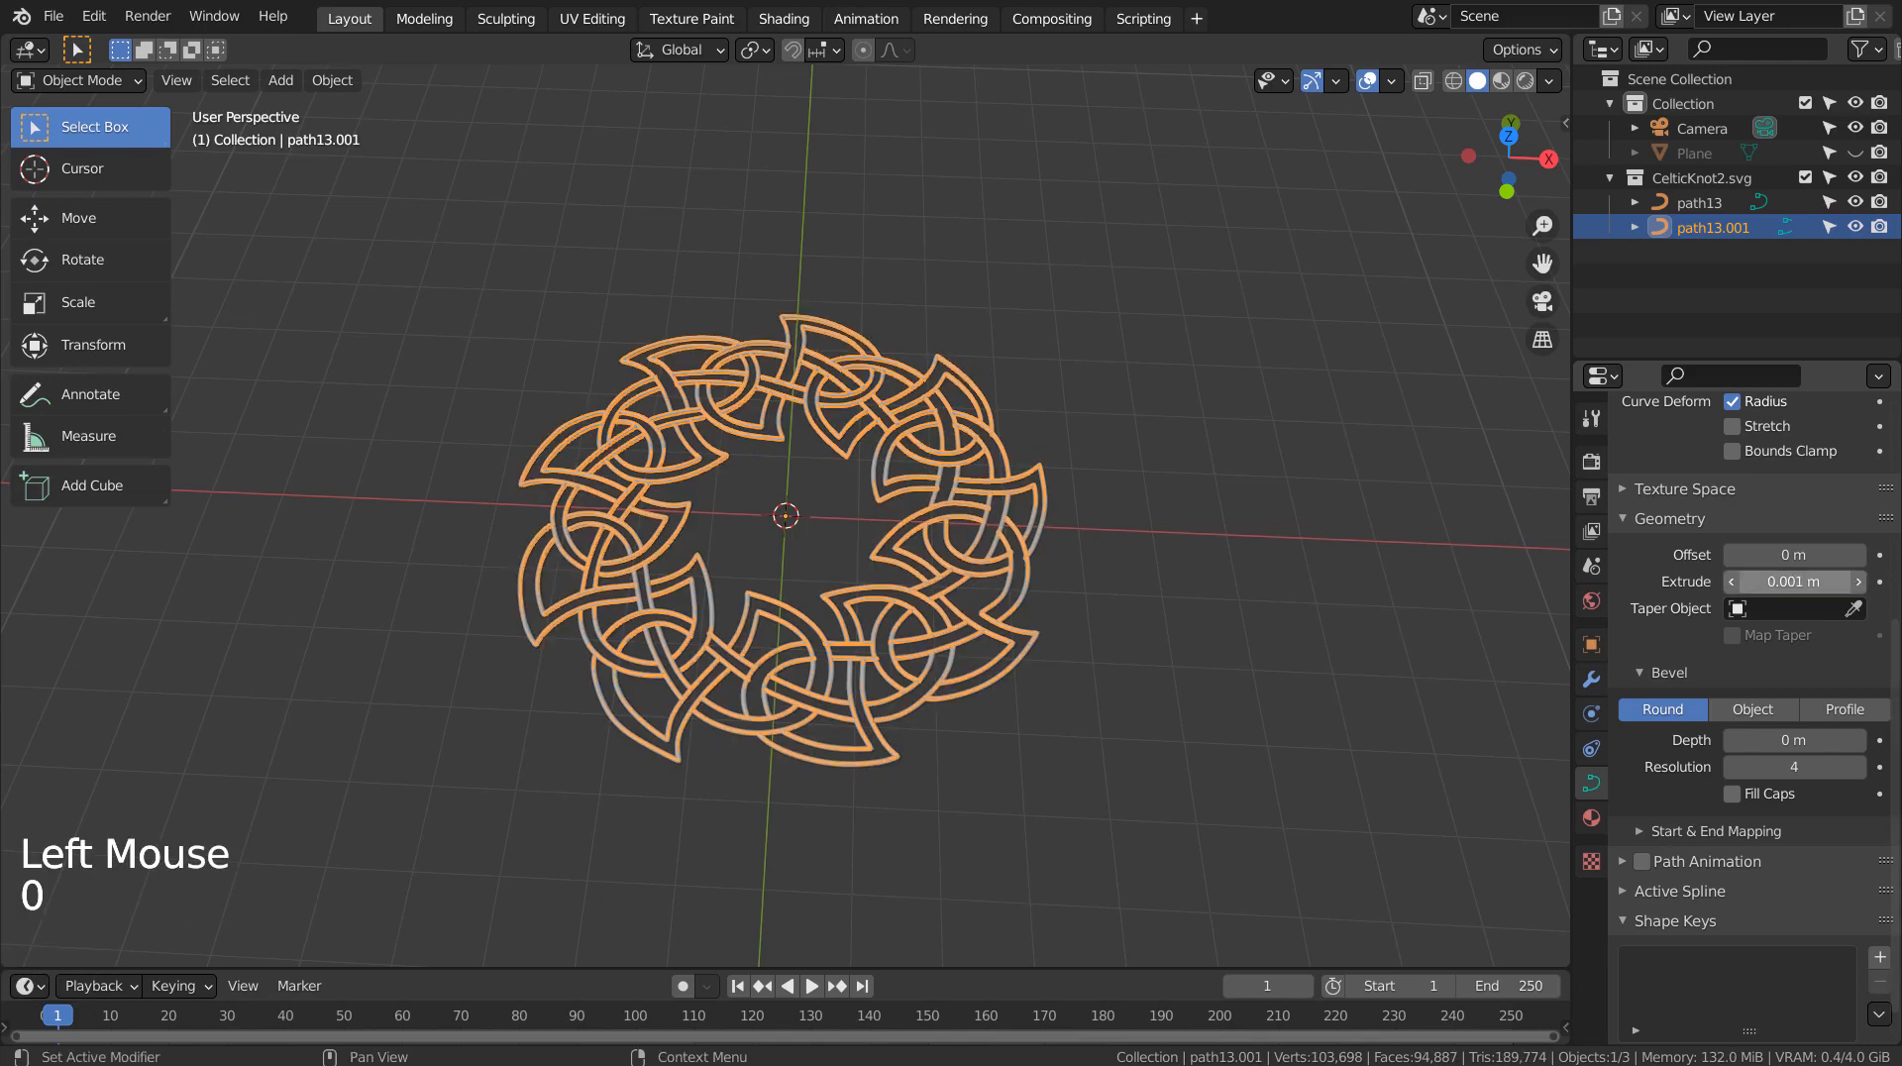
# Step: Set the round bevel depth of path13.001 to 0.0005 m
pyautogui.moveTo(1169, 634); pyautogui.dragTo(918, 707, button='middle')
pyautogui.scroll(7, 971, 618)
pyautogui.middleClick(918, 708)
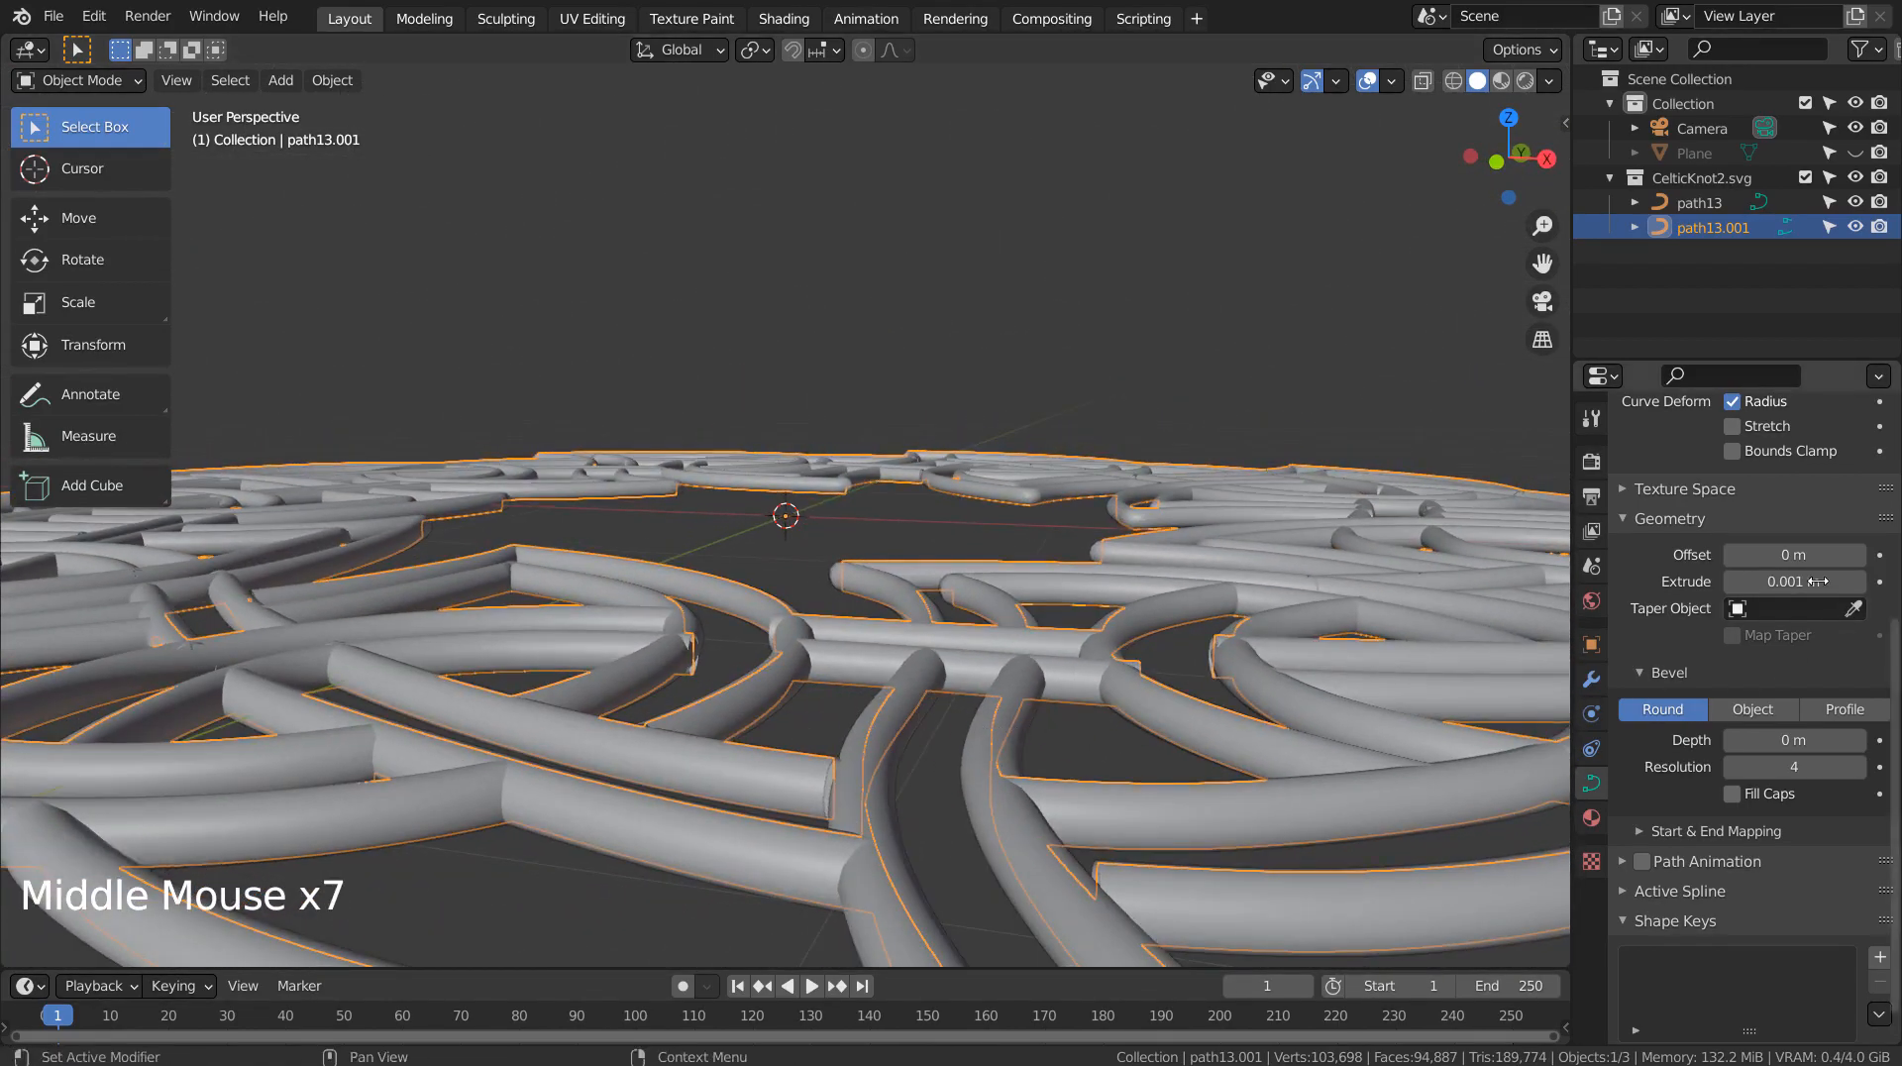
pyautogui.click(1797, 738)
pyautogui.write('.0005')
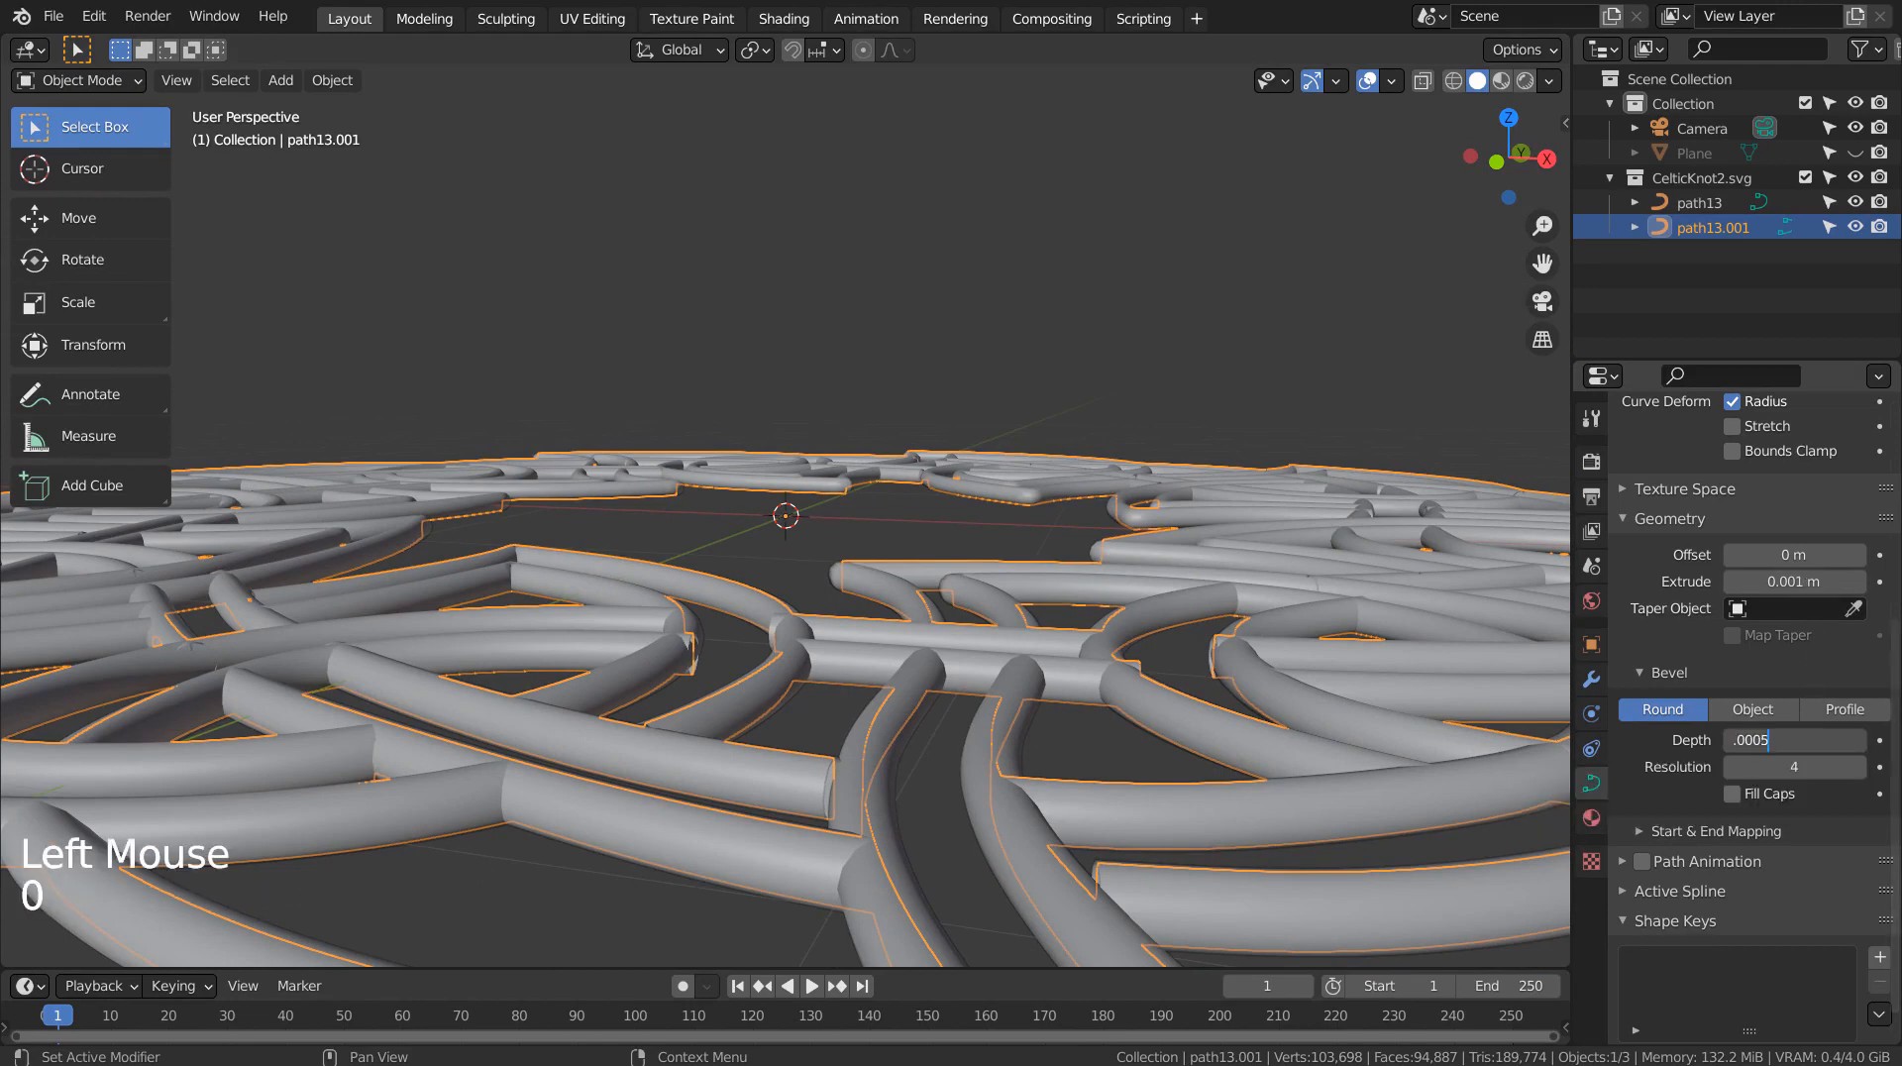
pyautogui.press('Return')
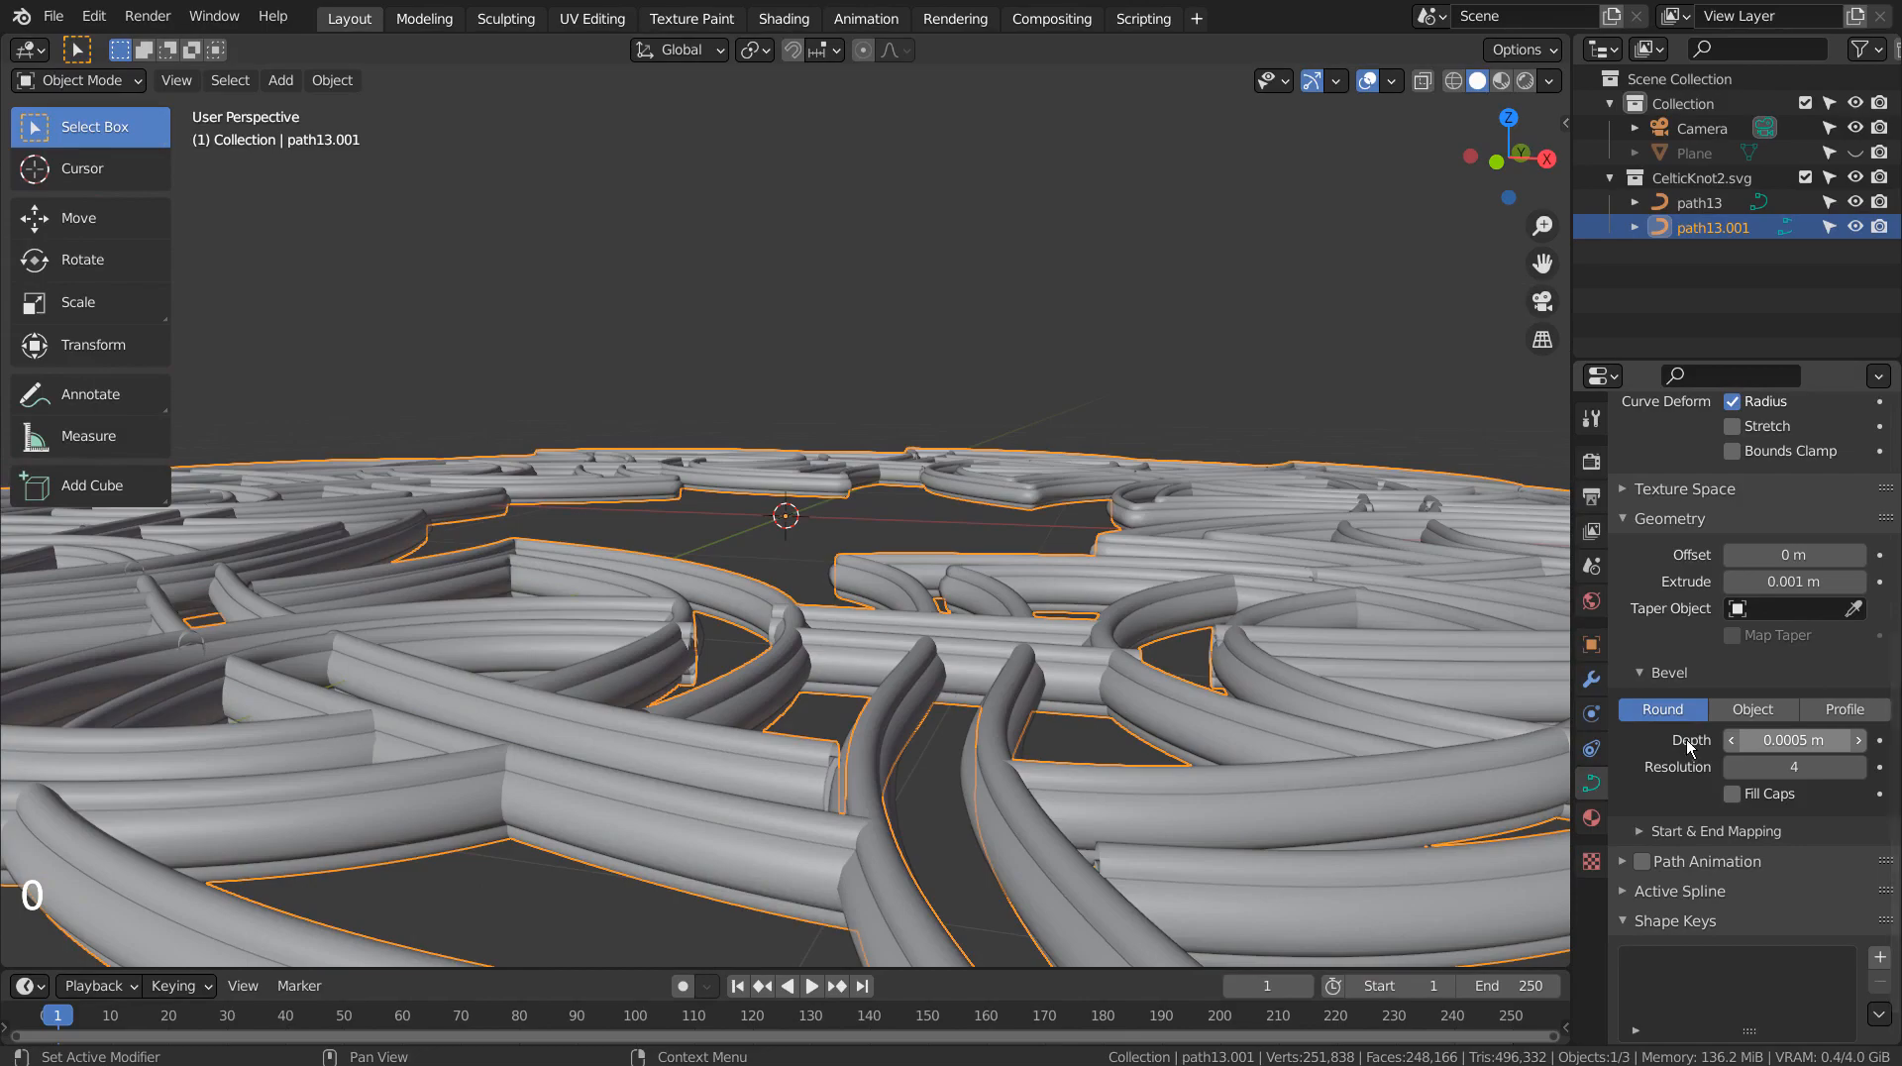
# Step: Deselect the curves and inspect the layered profile of the knot strands from a close, low angle
pyautogui.moveTo(989, 406); pyautogui.dragTo(1001, 588, button='middle')
pyautogui.scroll(-3, 965, 598)
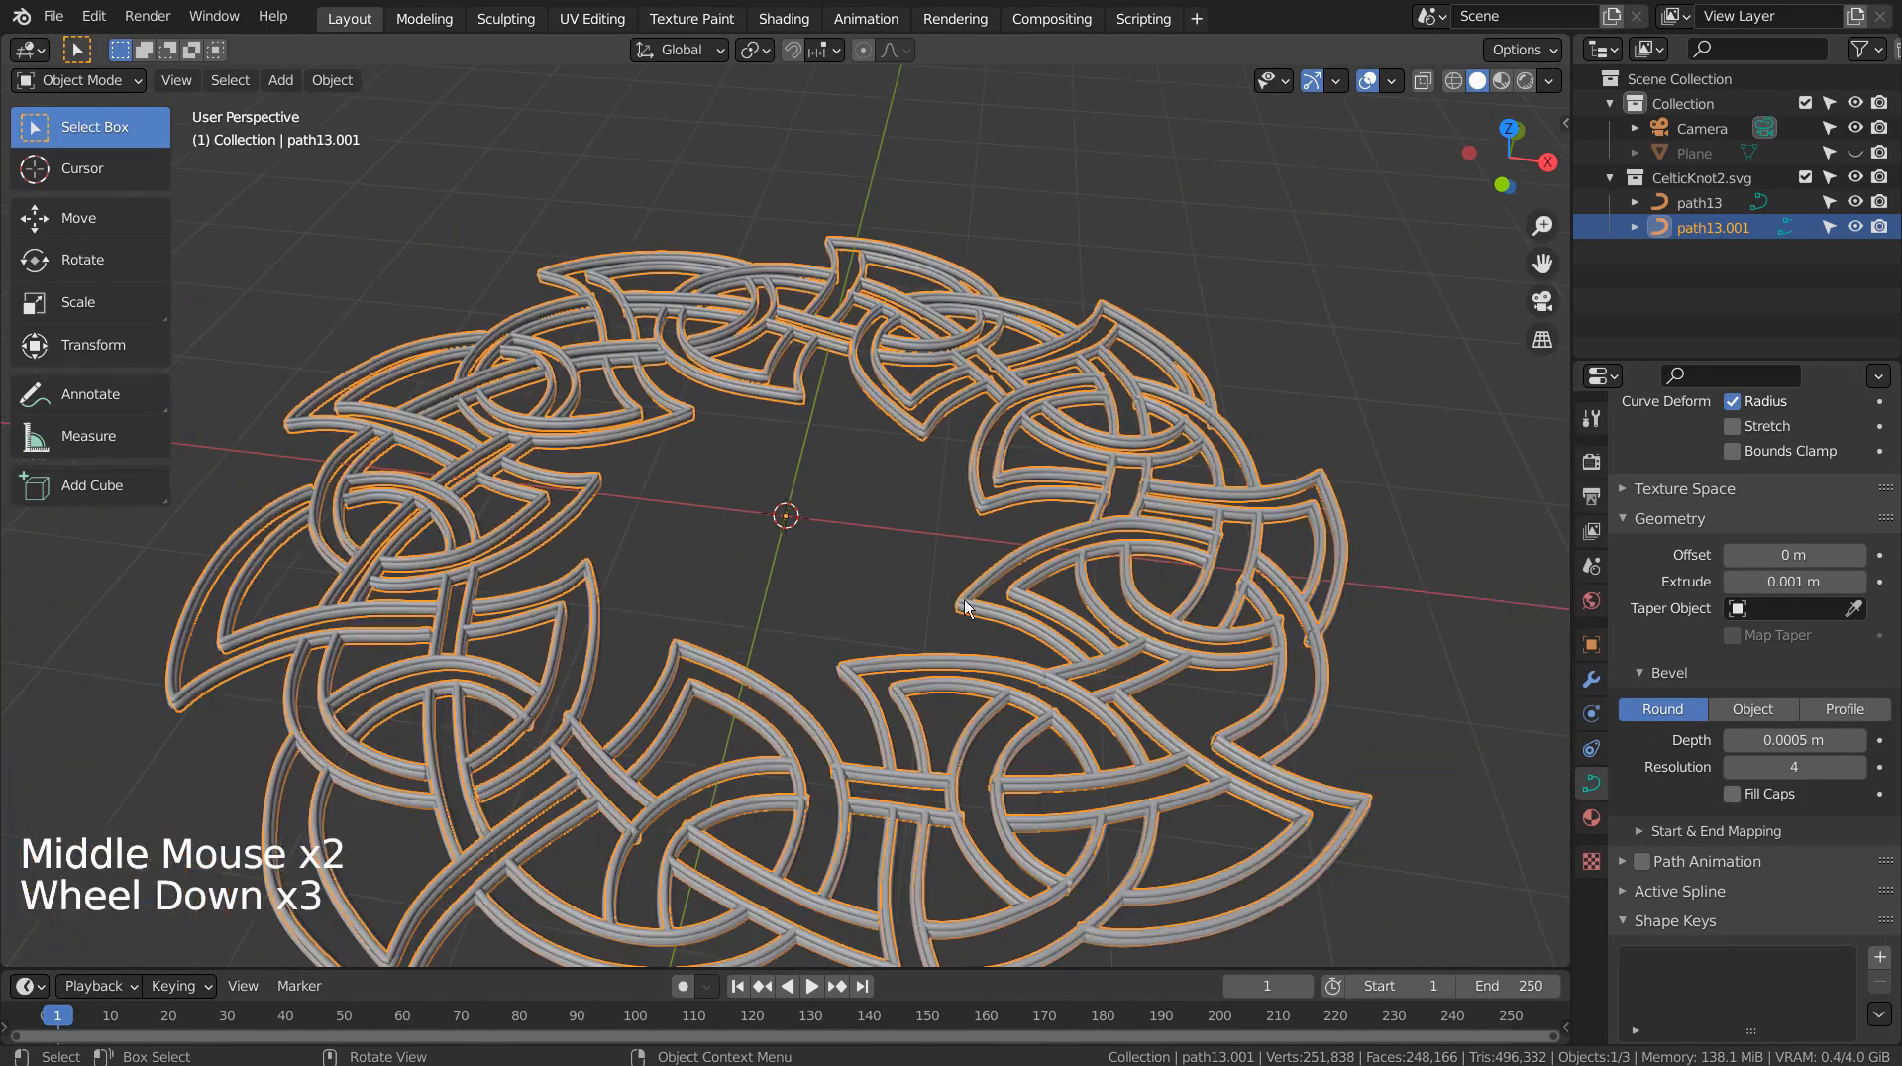
pyautogui.click(923, 628)
pyautogui.middleClick(919, 630)
pyautogui.click(756, 562)
pyautogui.moveTo(756, 563); pyautogui.dragTo(912, 491, button='middle')
pyautogui.scroll(2, 1022, 667)
pyautogui.keyDown('shift'); pyautogui.moveTo(1040, 662); pyautogui.dragTo(900, 668, button='middle'); pyautogui.keyUp('shift')
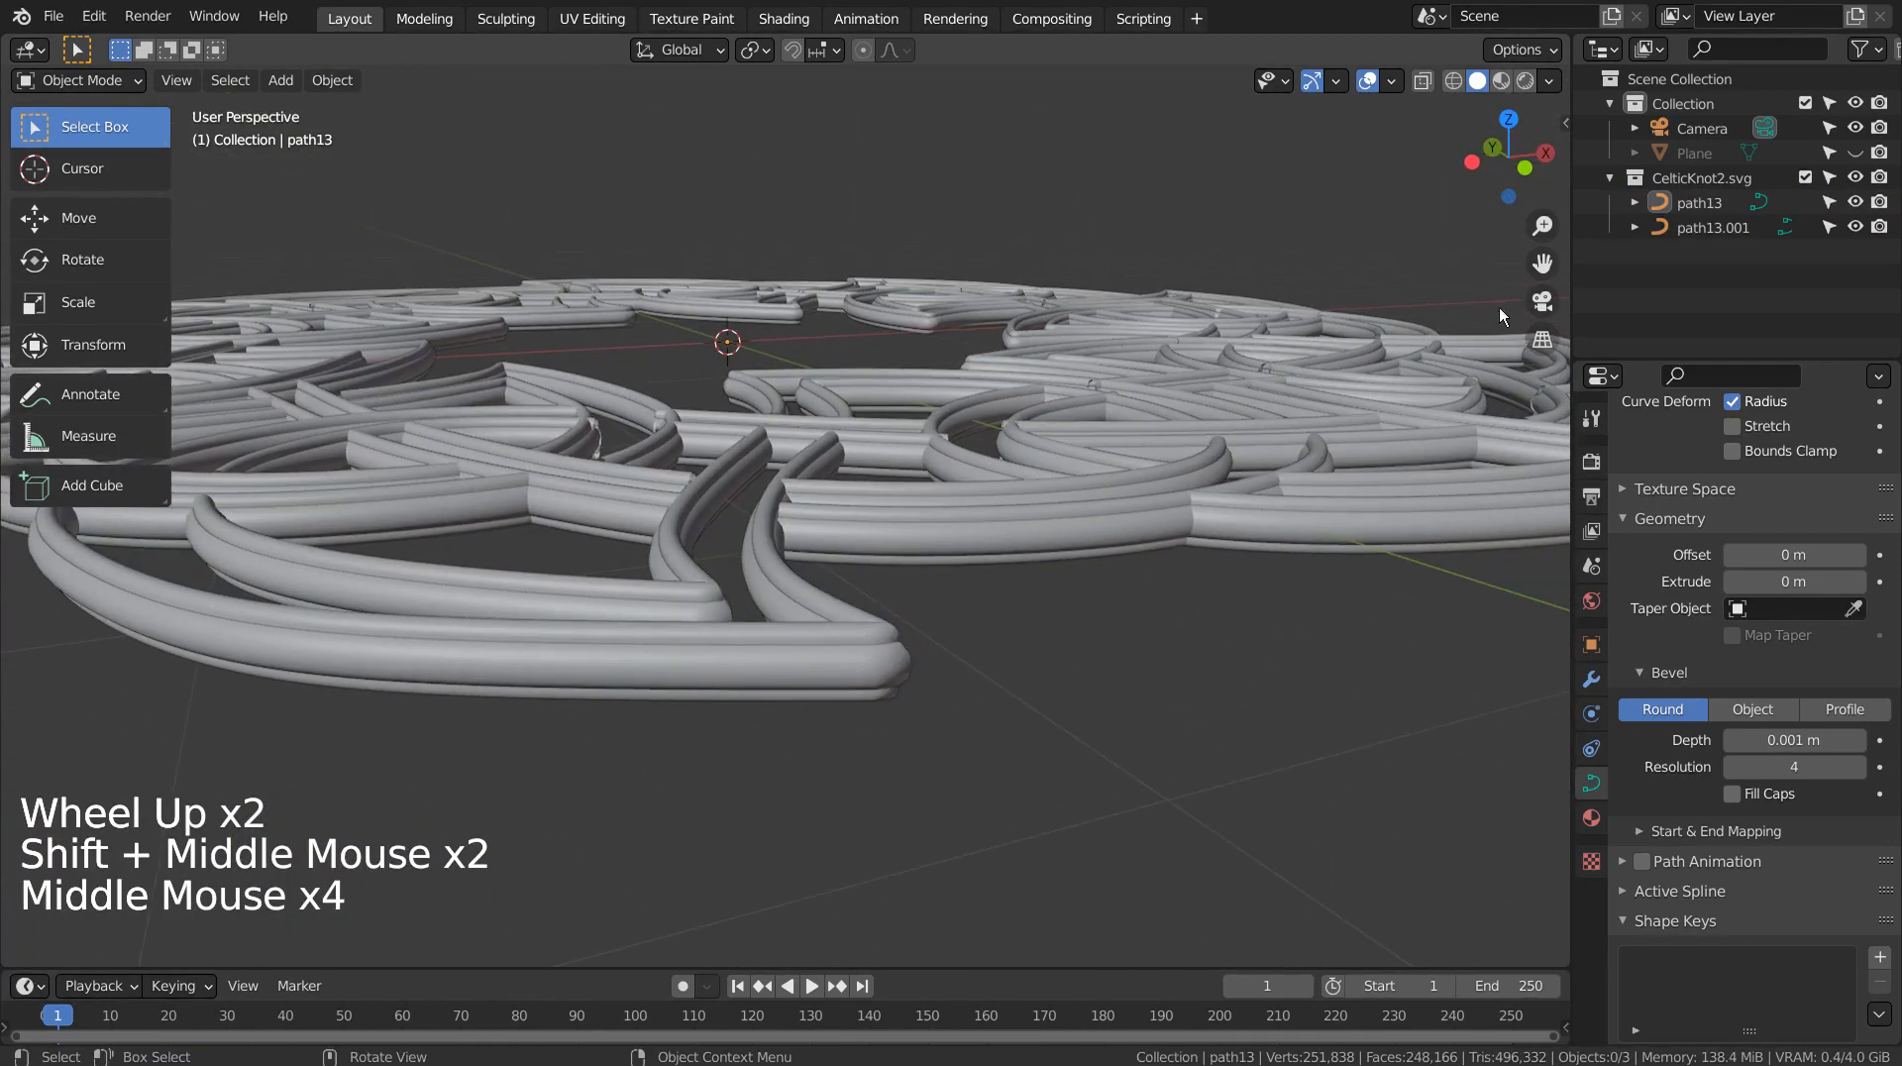
# Step: Select path13 and path13.001 in turn and compare their overlapping profiles in wireframe and solid display
pyautogui.click(1699, 202)
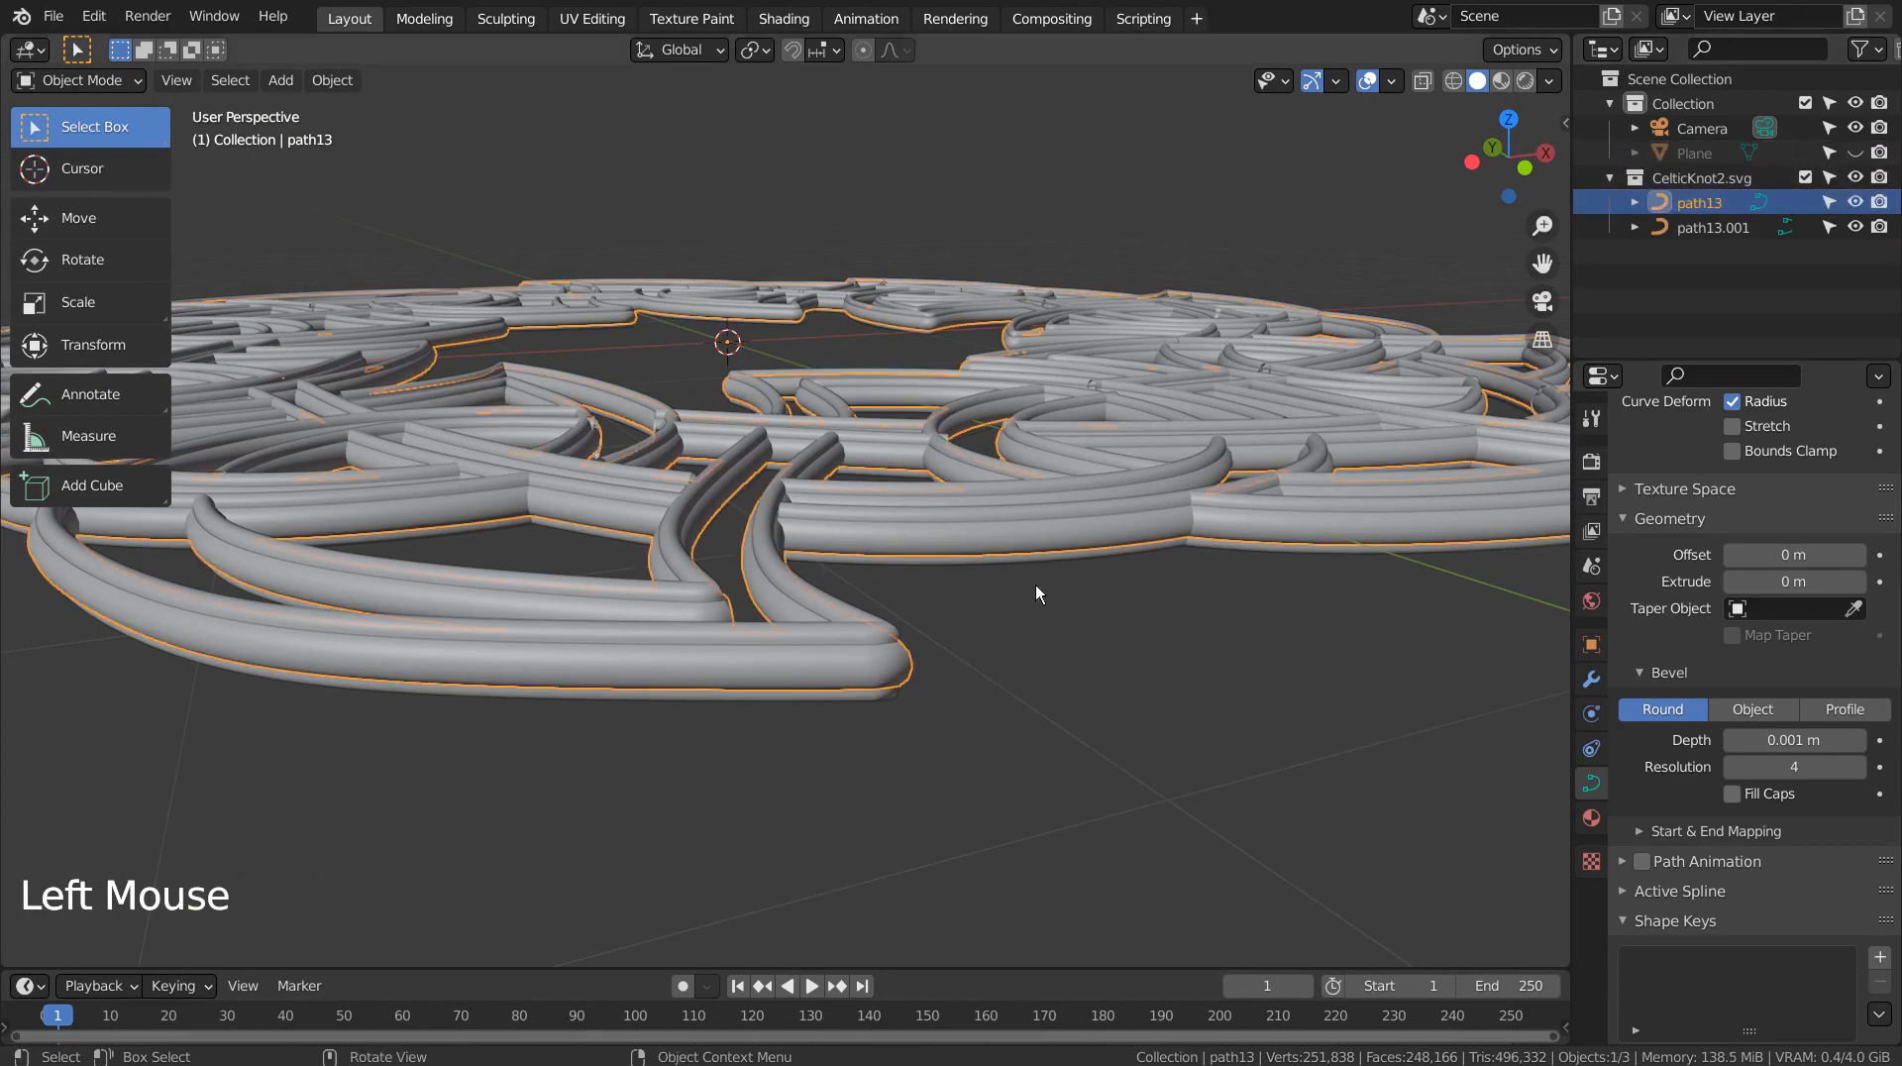
pyautogui.hotkey('shift', 'z')
pyautogui.hotkey('shift', 'z')
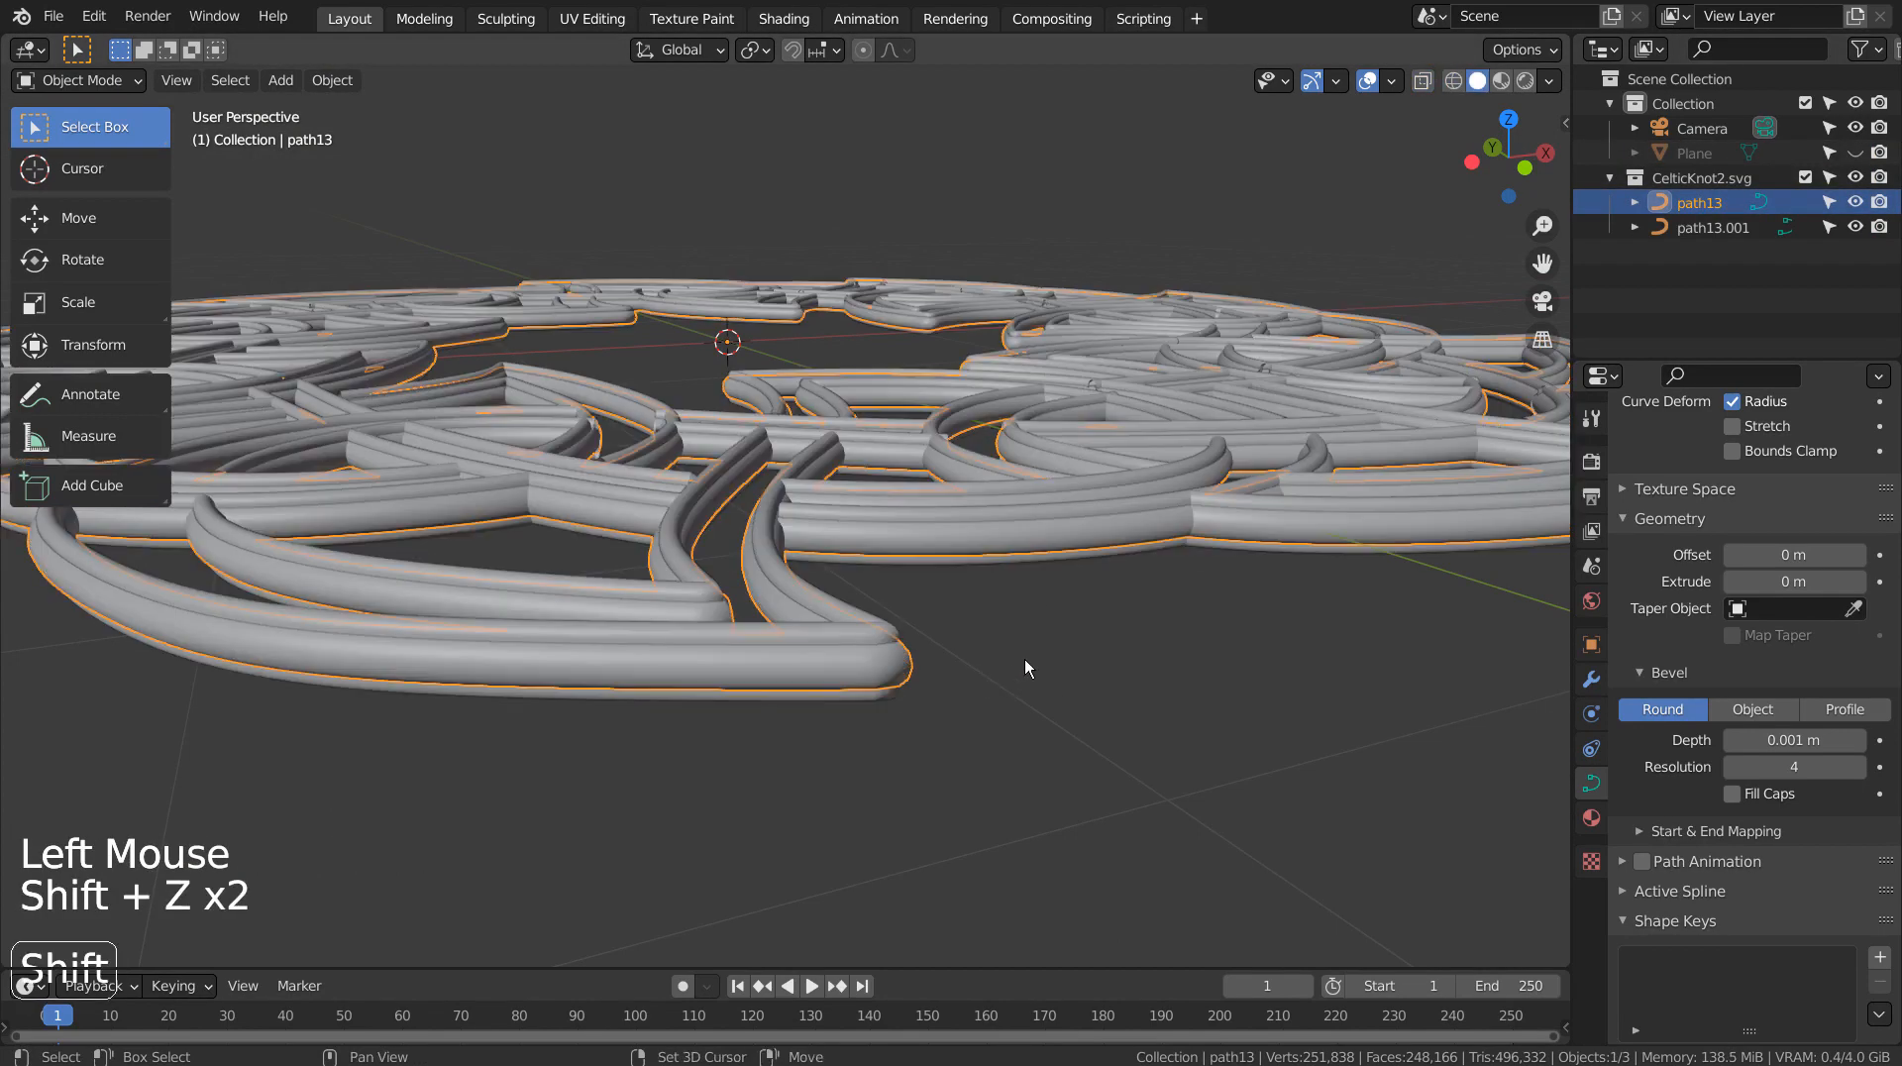
pyautogui.click(1706, 227)
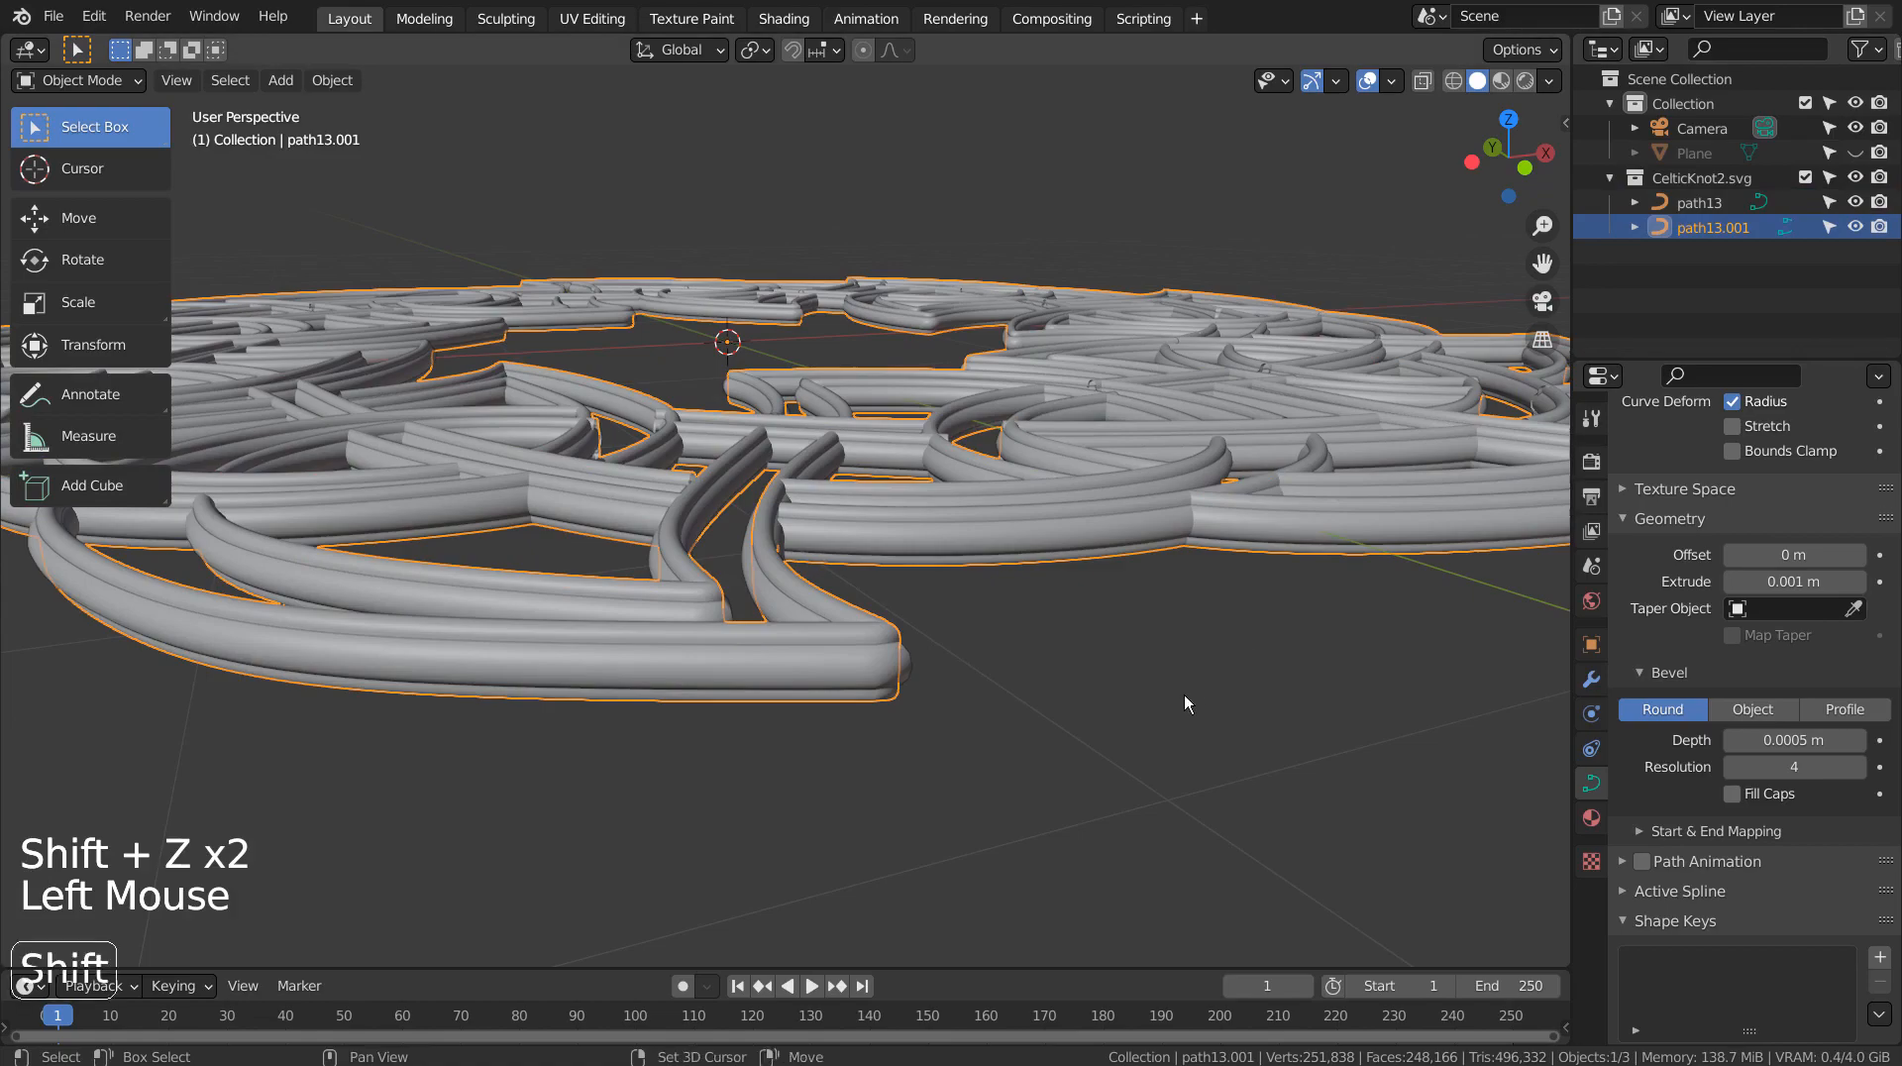
pyautogui.hotkey('shift', 'z')
pyautogui.hotkey('shift', 'z')
pyautogui.hotkey('shift', 'z')
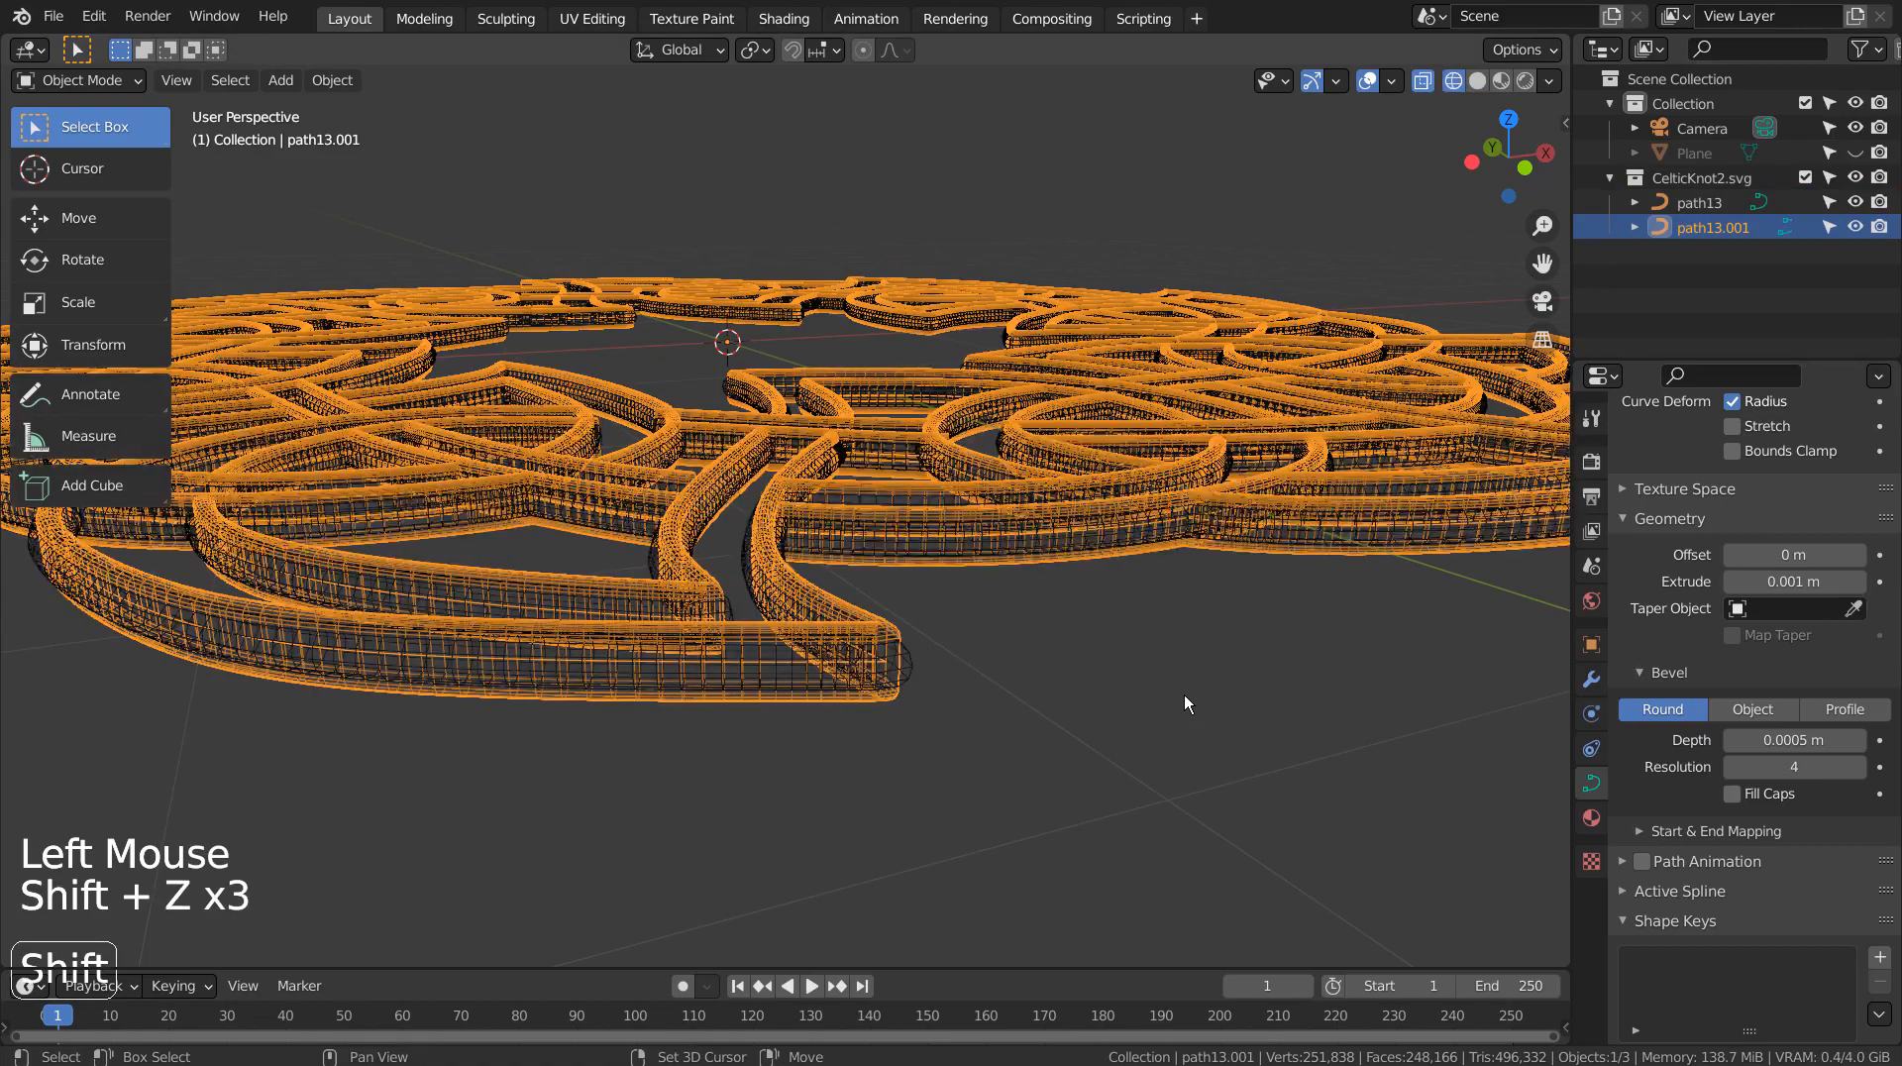
pyautogui.hotkey('shift', 'z')
pyautogui.moveTo(1185, 696); pyautogui.dragTo(1121, 703, button='middle')
pyautogui.scroll(-3, 1120, 704)
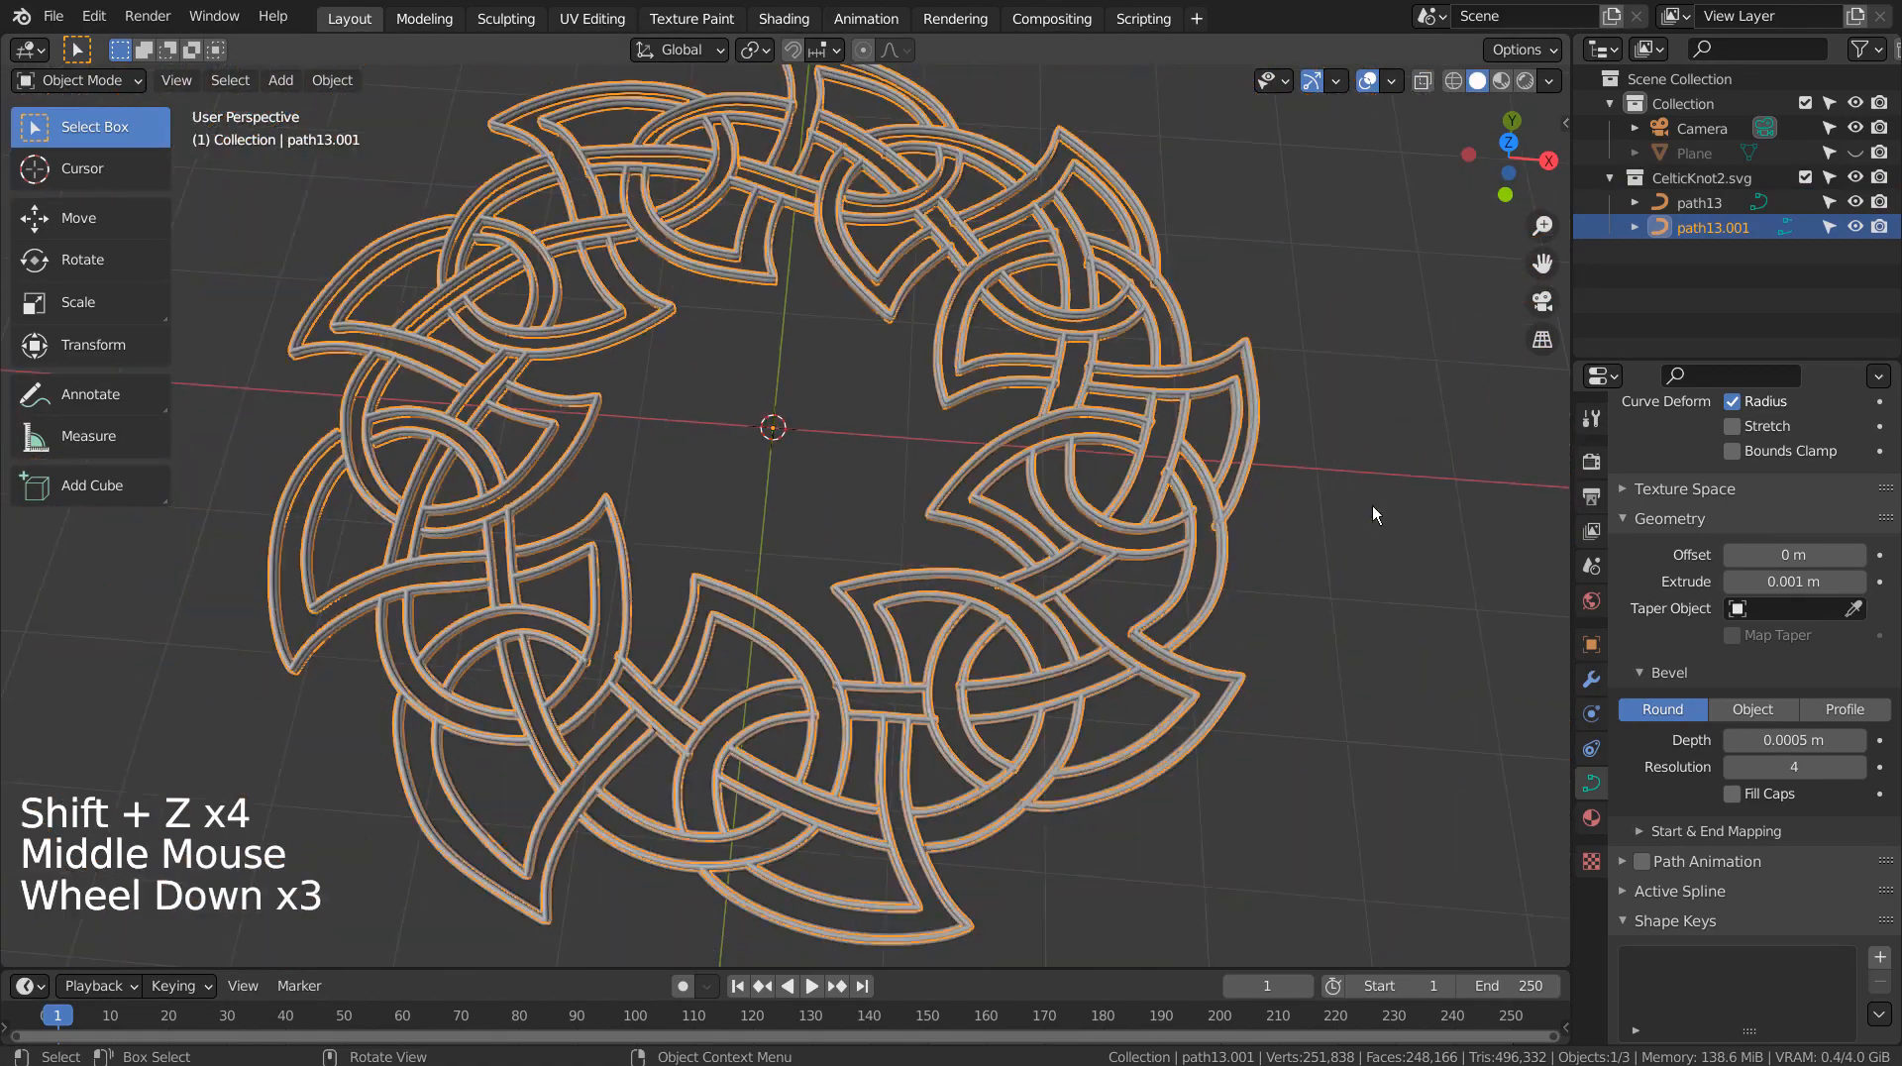
# Step: Unhide the ground plane, select it and lower it along Z by about 0.063 m to just beneath the knot
pyautogui.click(1855, 151)
pyautogui.click(1426, 505)
pyautogui.moveTo(1315, 716); pyautogui.dragTo(1256, 572, button='middle')
pyautogui.press('KP_1')
pyautogui.scroll(4, 1097, 386)
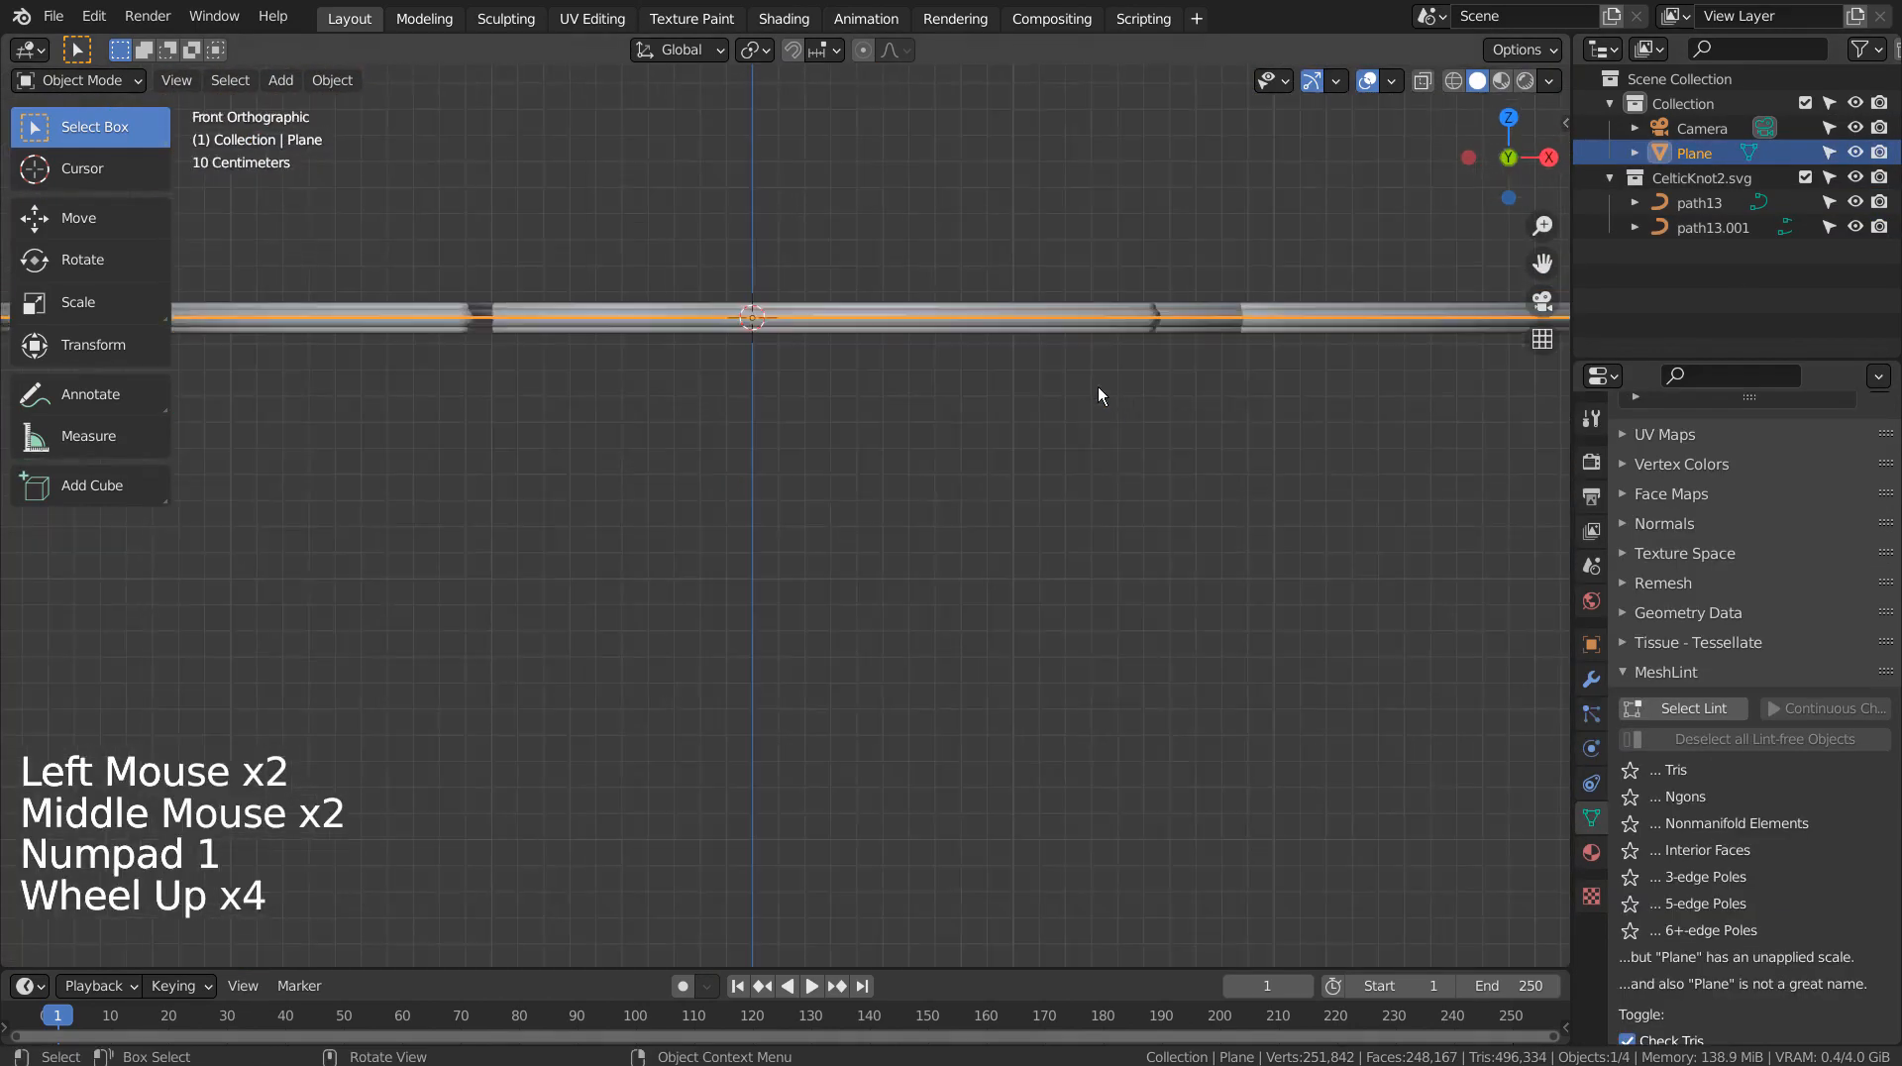
pyautogui.keyDown('shift'); pyautogui.moveTo(1098, 387); pyautogui.dragTo(954, 563, button='middle'); pyautogui.keyUp('shift')
pyautogui.scroll(2, 954, 562)
pyautogui.press('g')
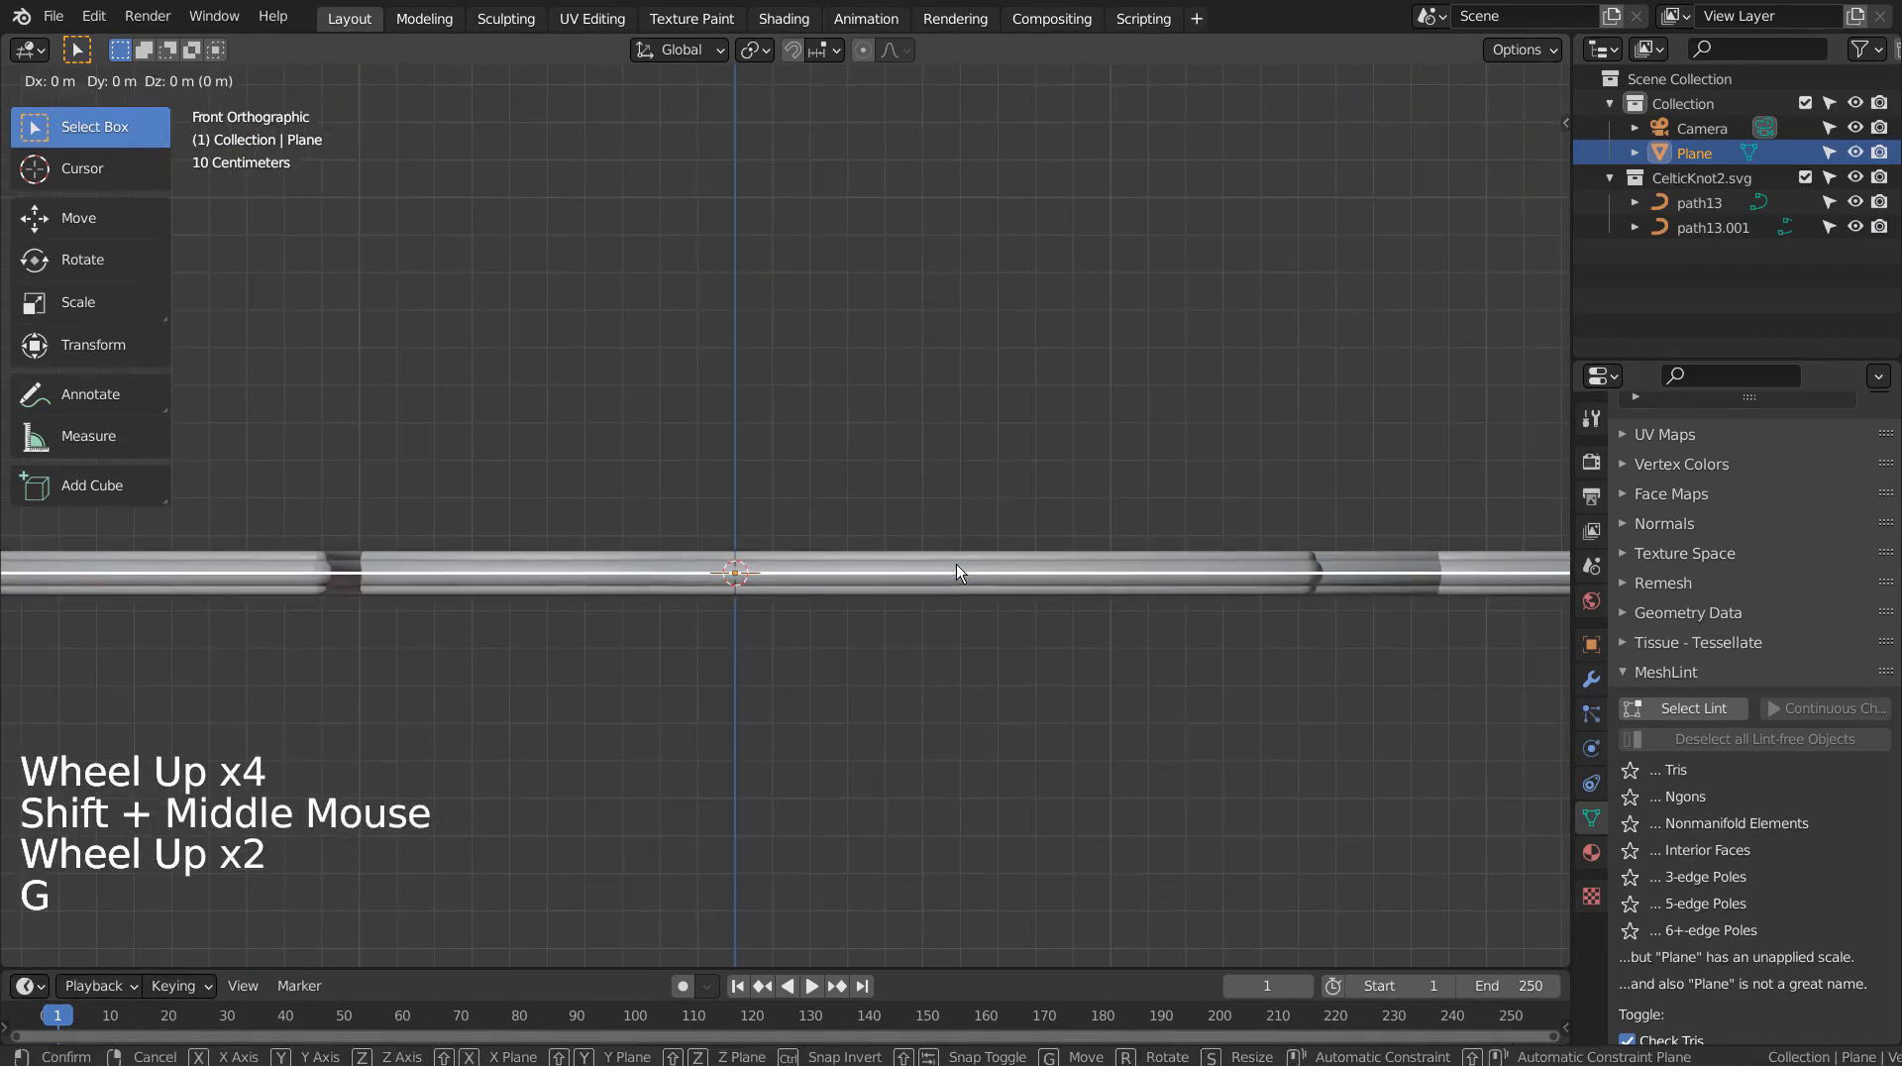
pyautogui.press('z')
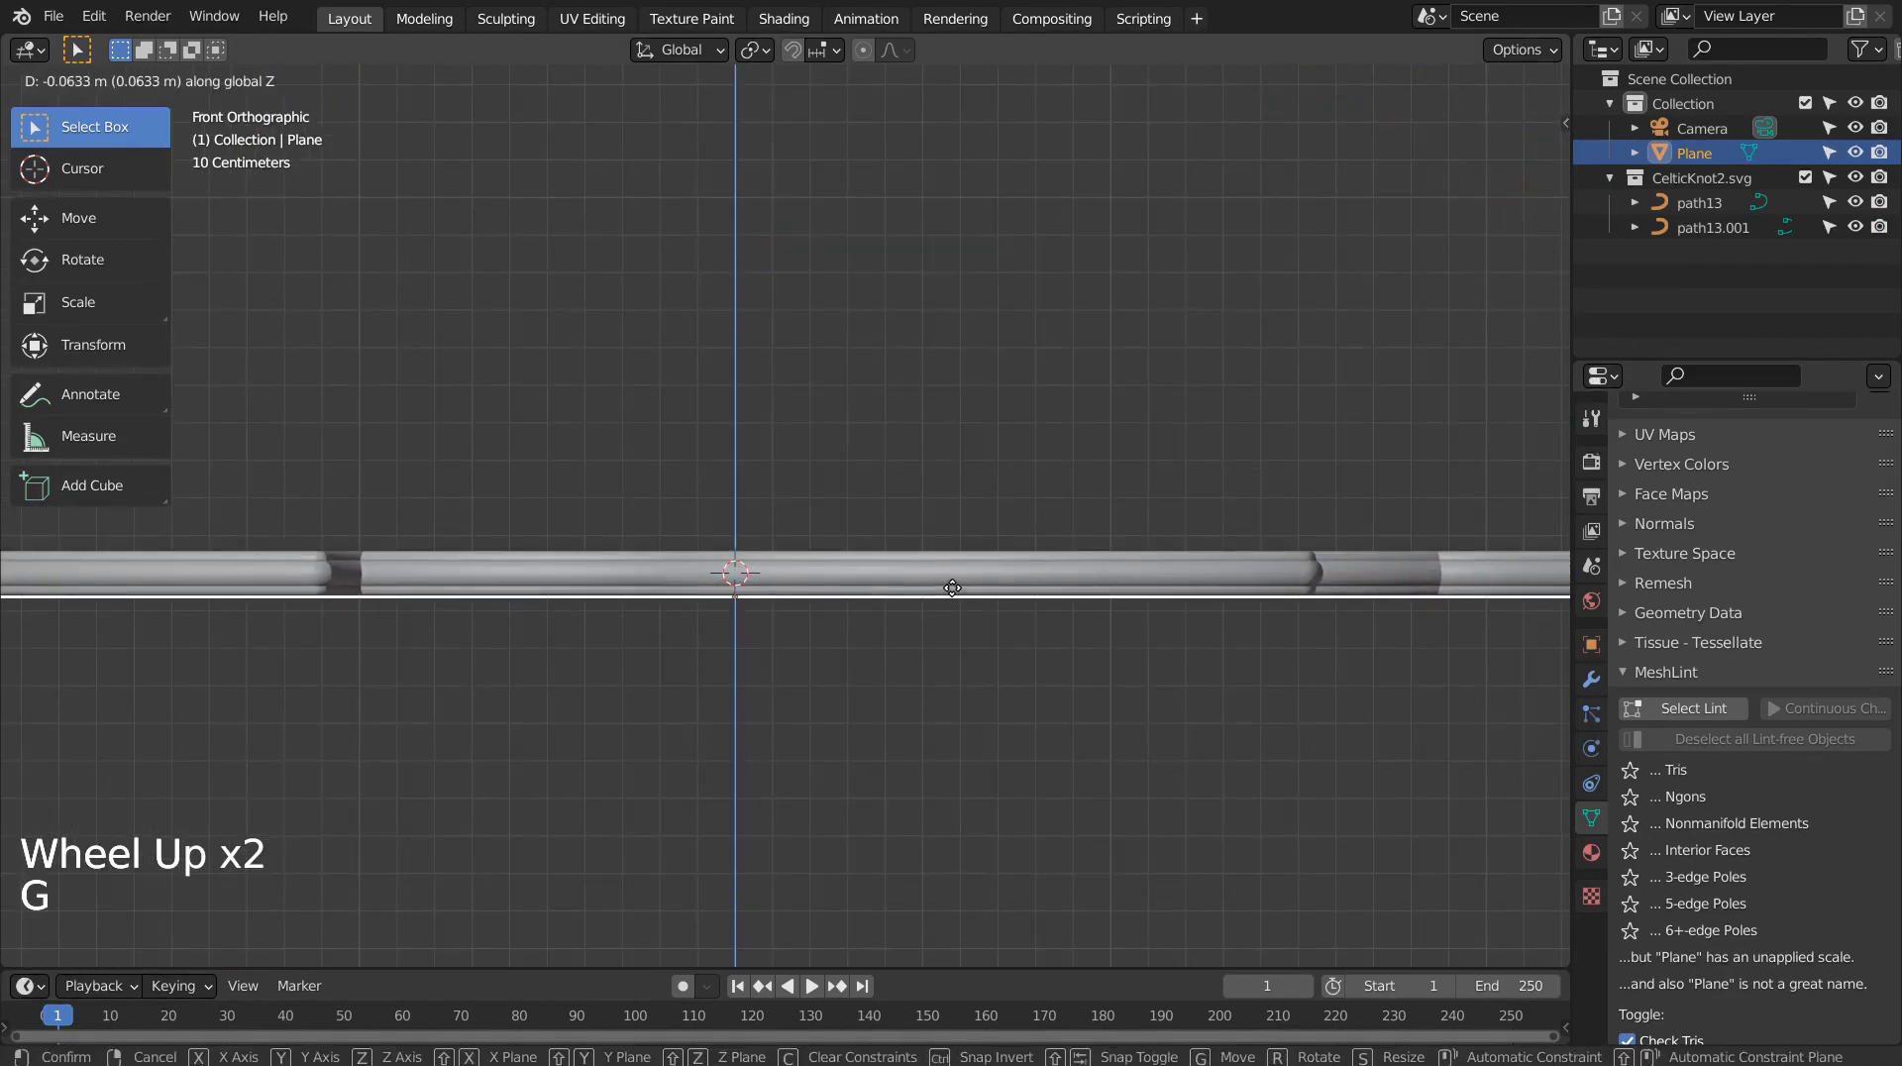
pyautogui.click(952, 588)
# Step: Show the whole scene in material preview shading and deselect the ground plane
pyautogui.moveTo(794, 537); pyautogui.dragTo(803, 634, button='middle')
pyautogui.scroll(-5, 769, 521)
pyautogui.scroll(-3, 770, 522)
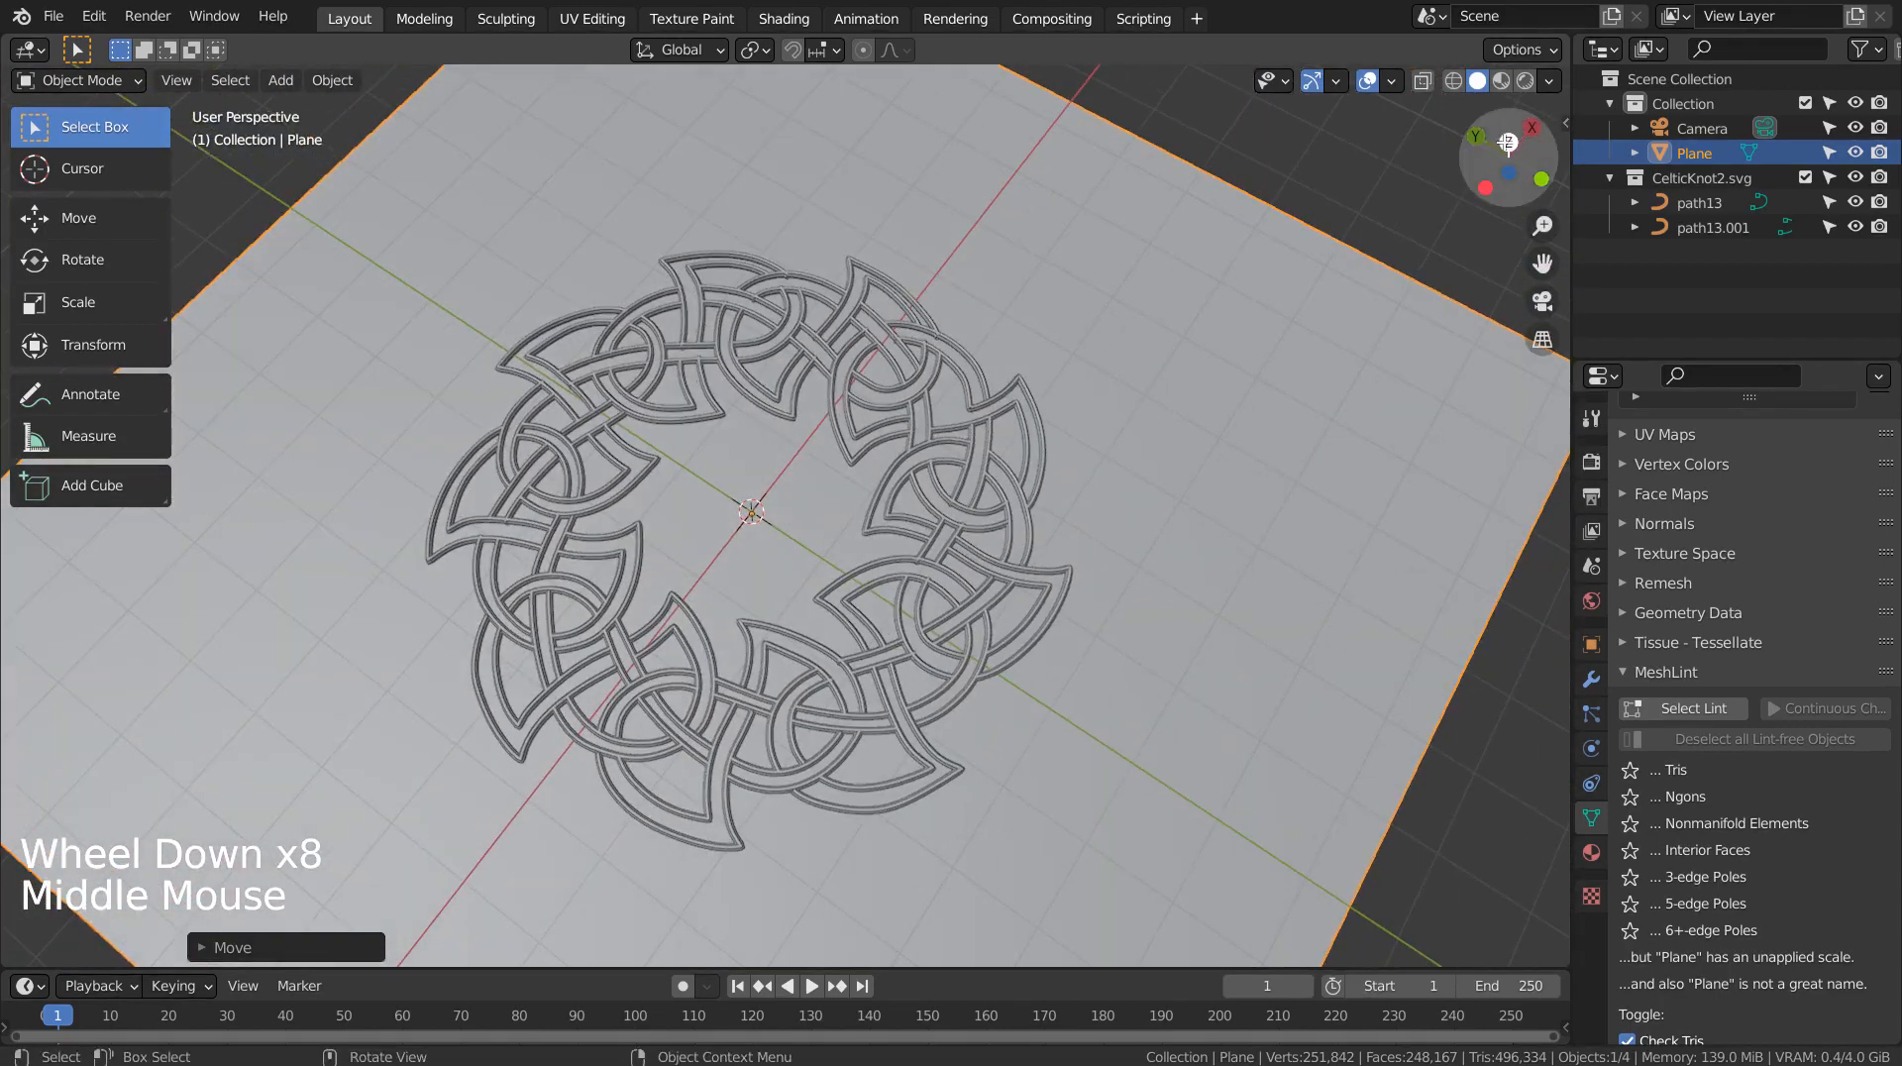
pyautogui.click(1501, 81)
pyautogui.click(1435, 186)
pyautogui.middleClick(1020, 639)
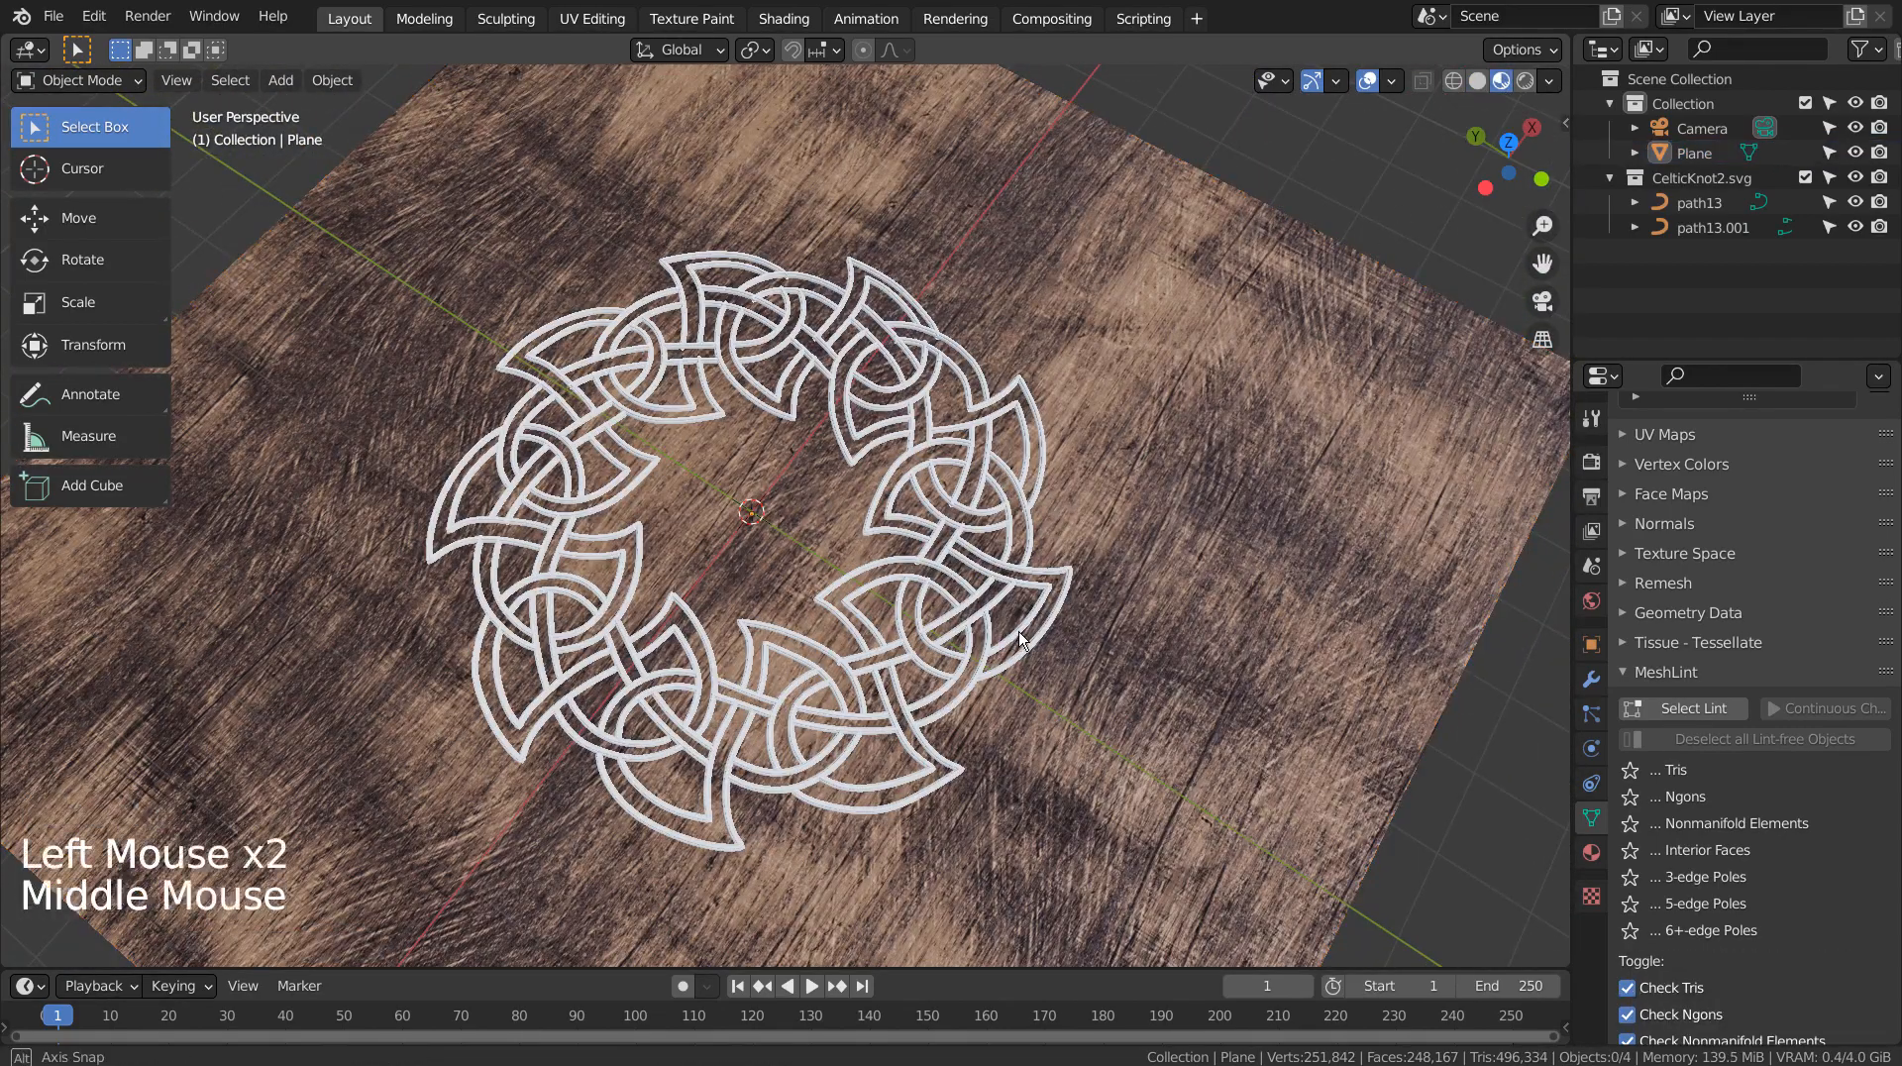
# Step: Examine the knot on the wood plane from the top orthographic view, close up and as a whole
pyautogui.moveTo(1020, 639); pyautogui.dragTo(1133, 509, button='middle')
pyautogui.middleClick(1133, 509)
pyautogui.press('KP_1')
pyautogui.press('KP_7')
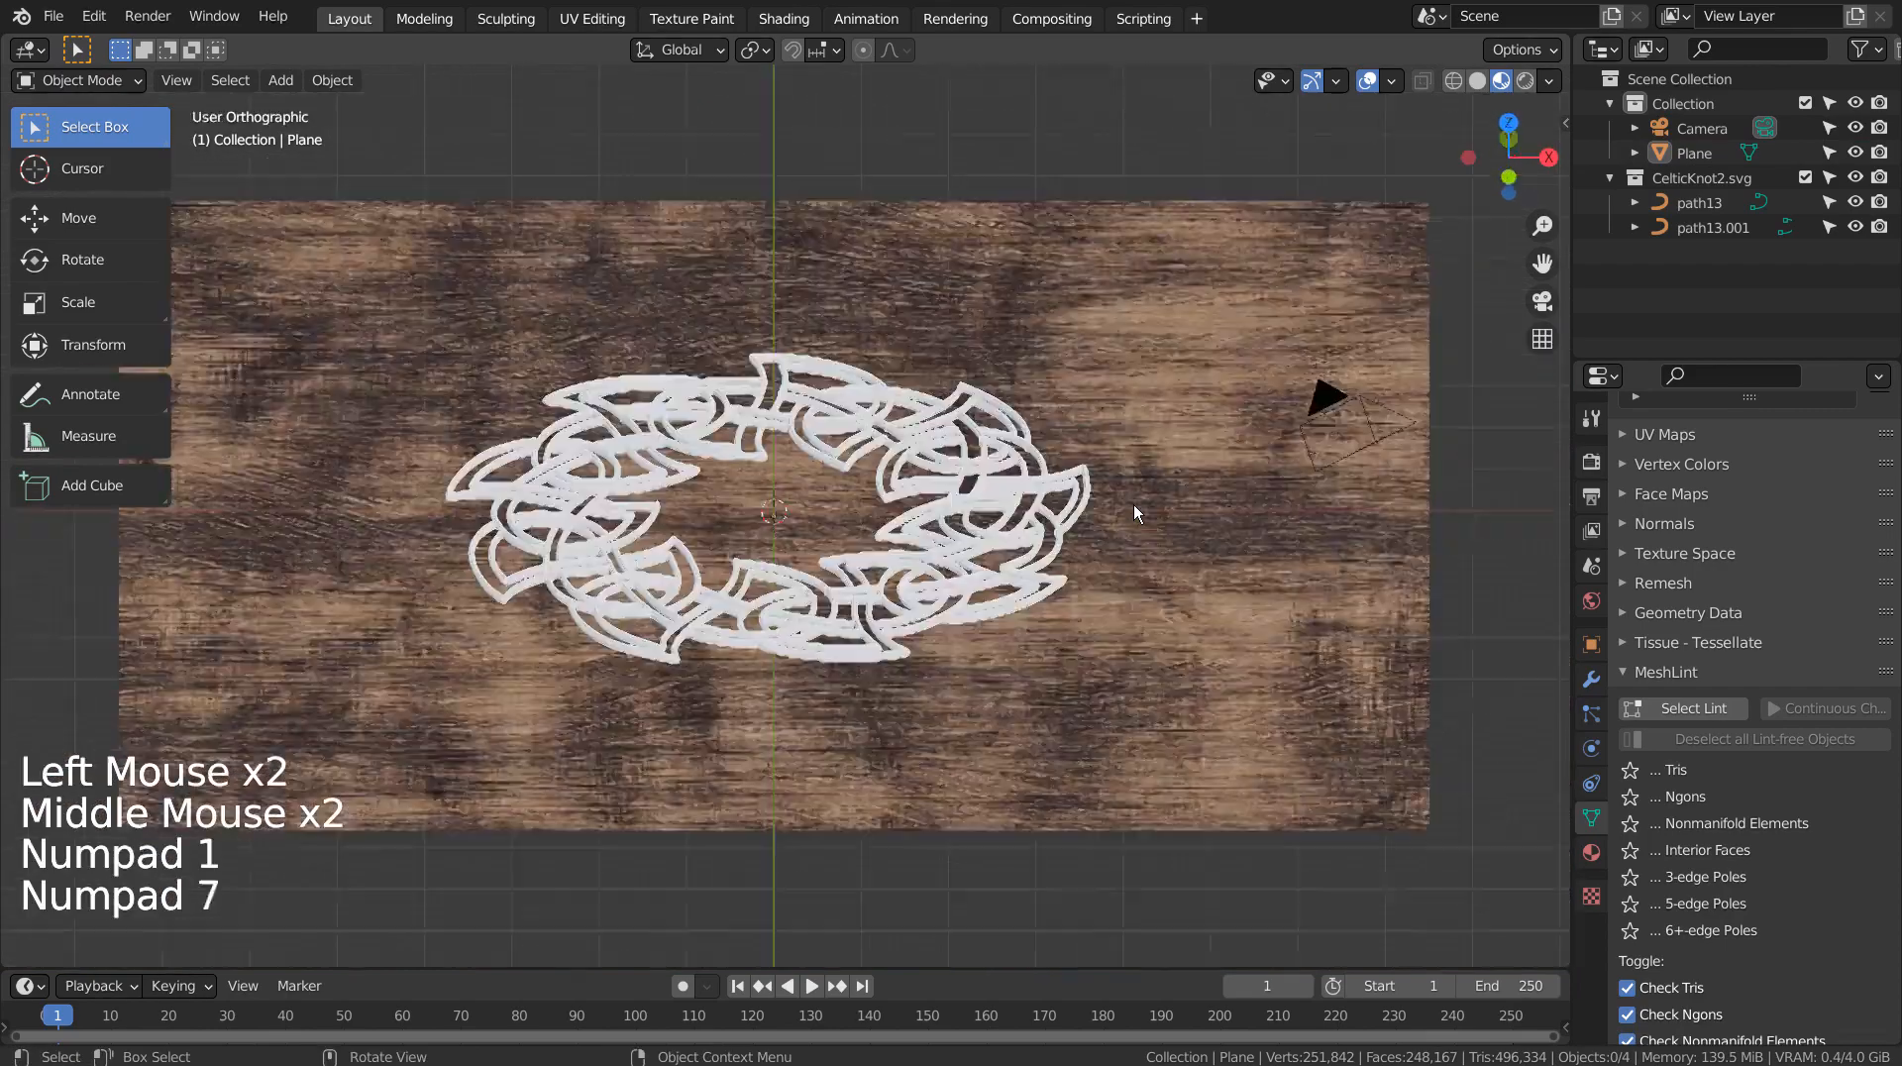
pyautogui.scroll(3, 1087, 563)
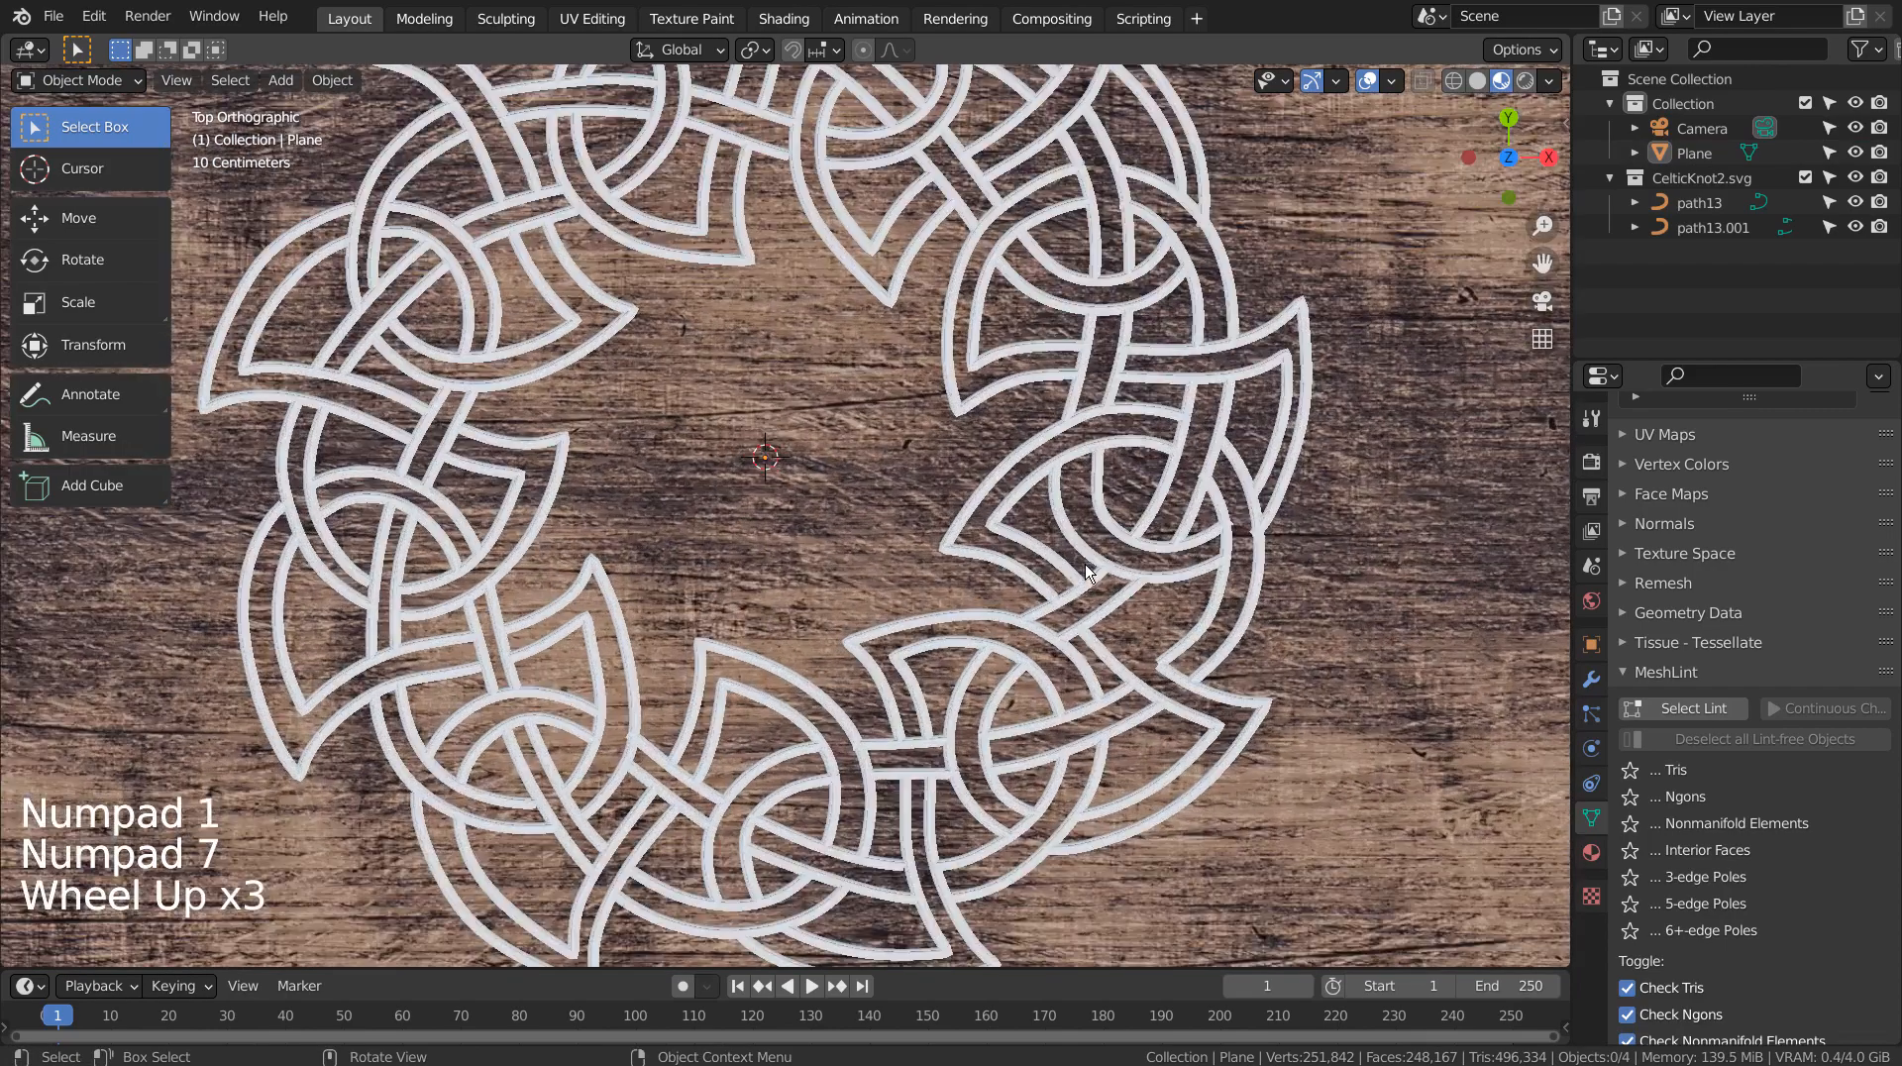
pyautogui.scroll(3, 1086, 572)
pyautogui.scroll(-5, 1087, 572)
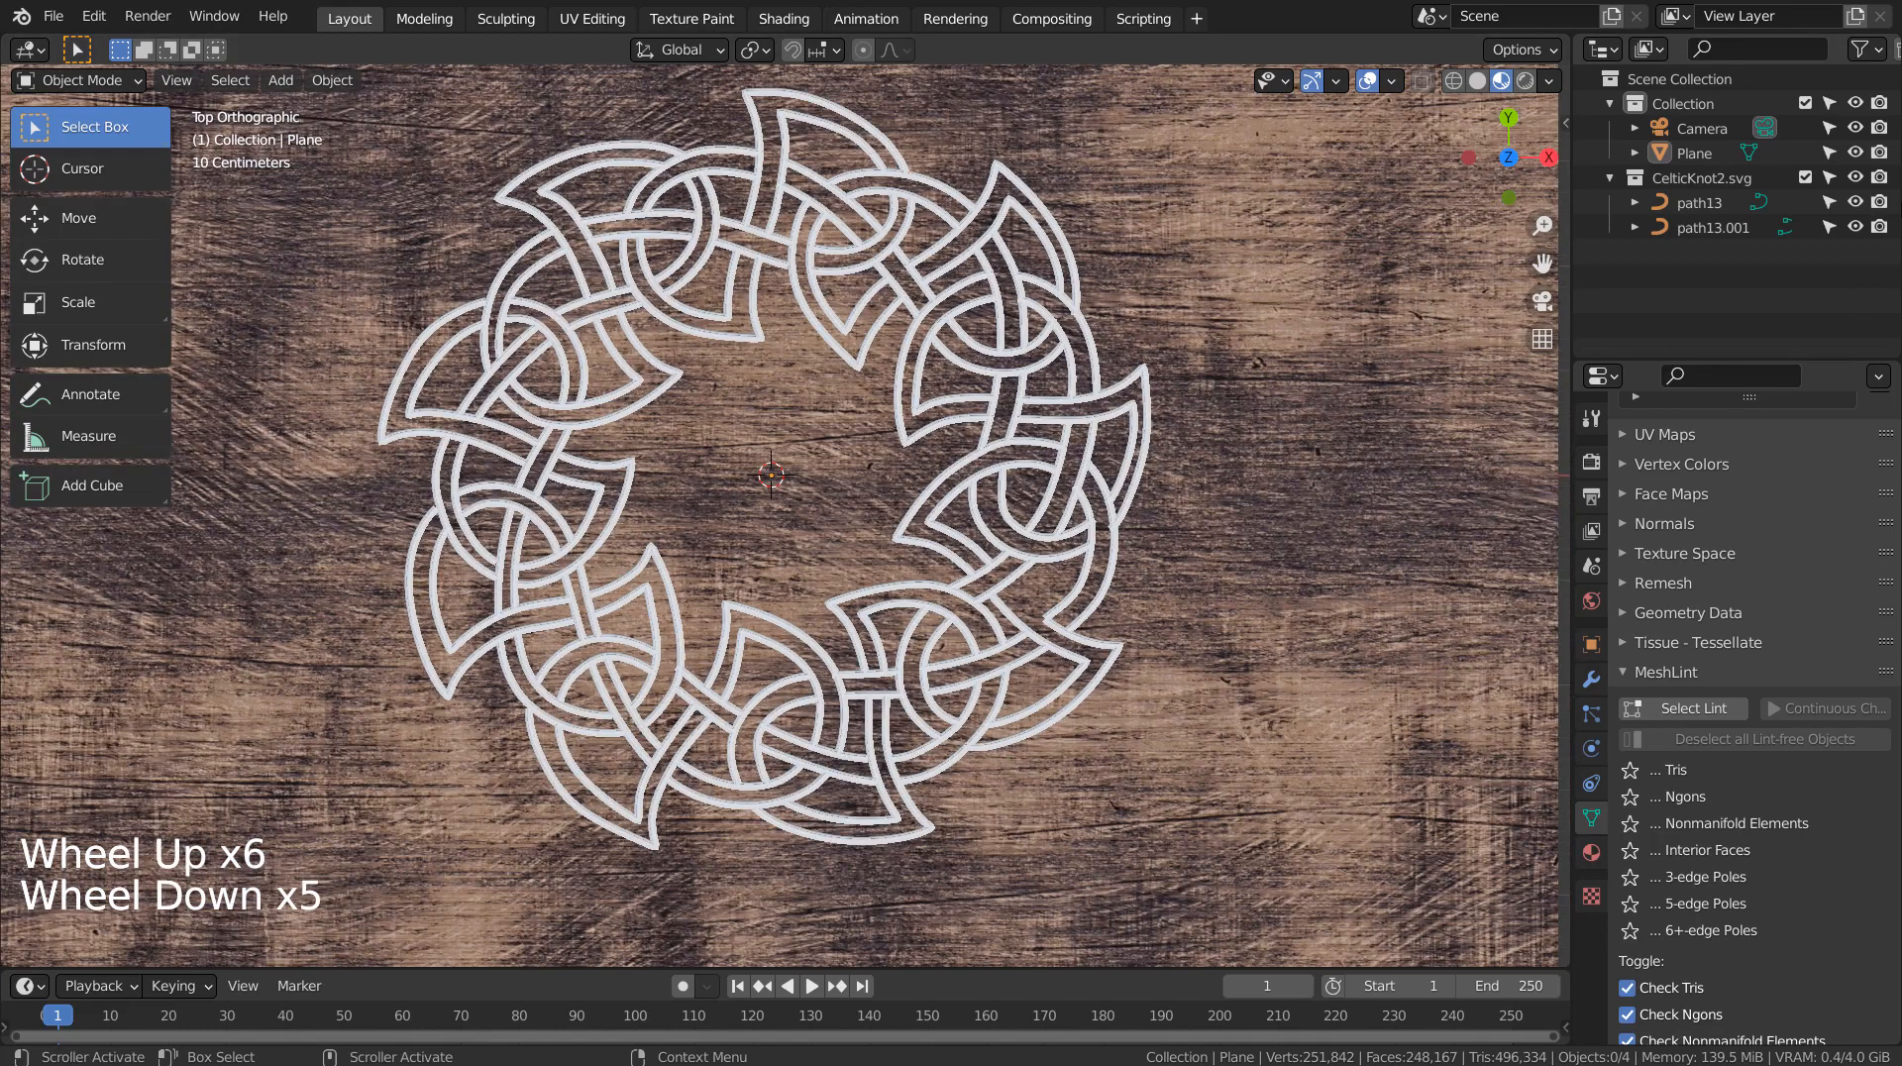
# Step: Select path13 and create a new material for it in the Shading workspace
pyautogui.click(1695, 202)
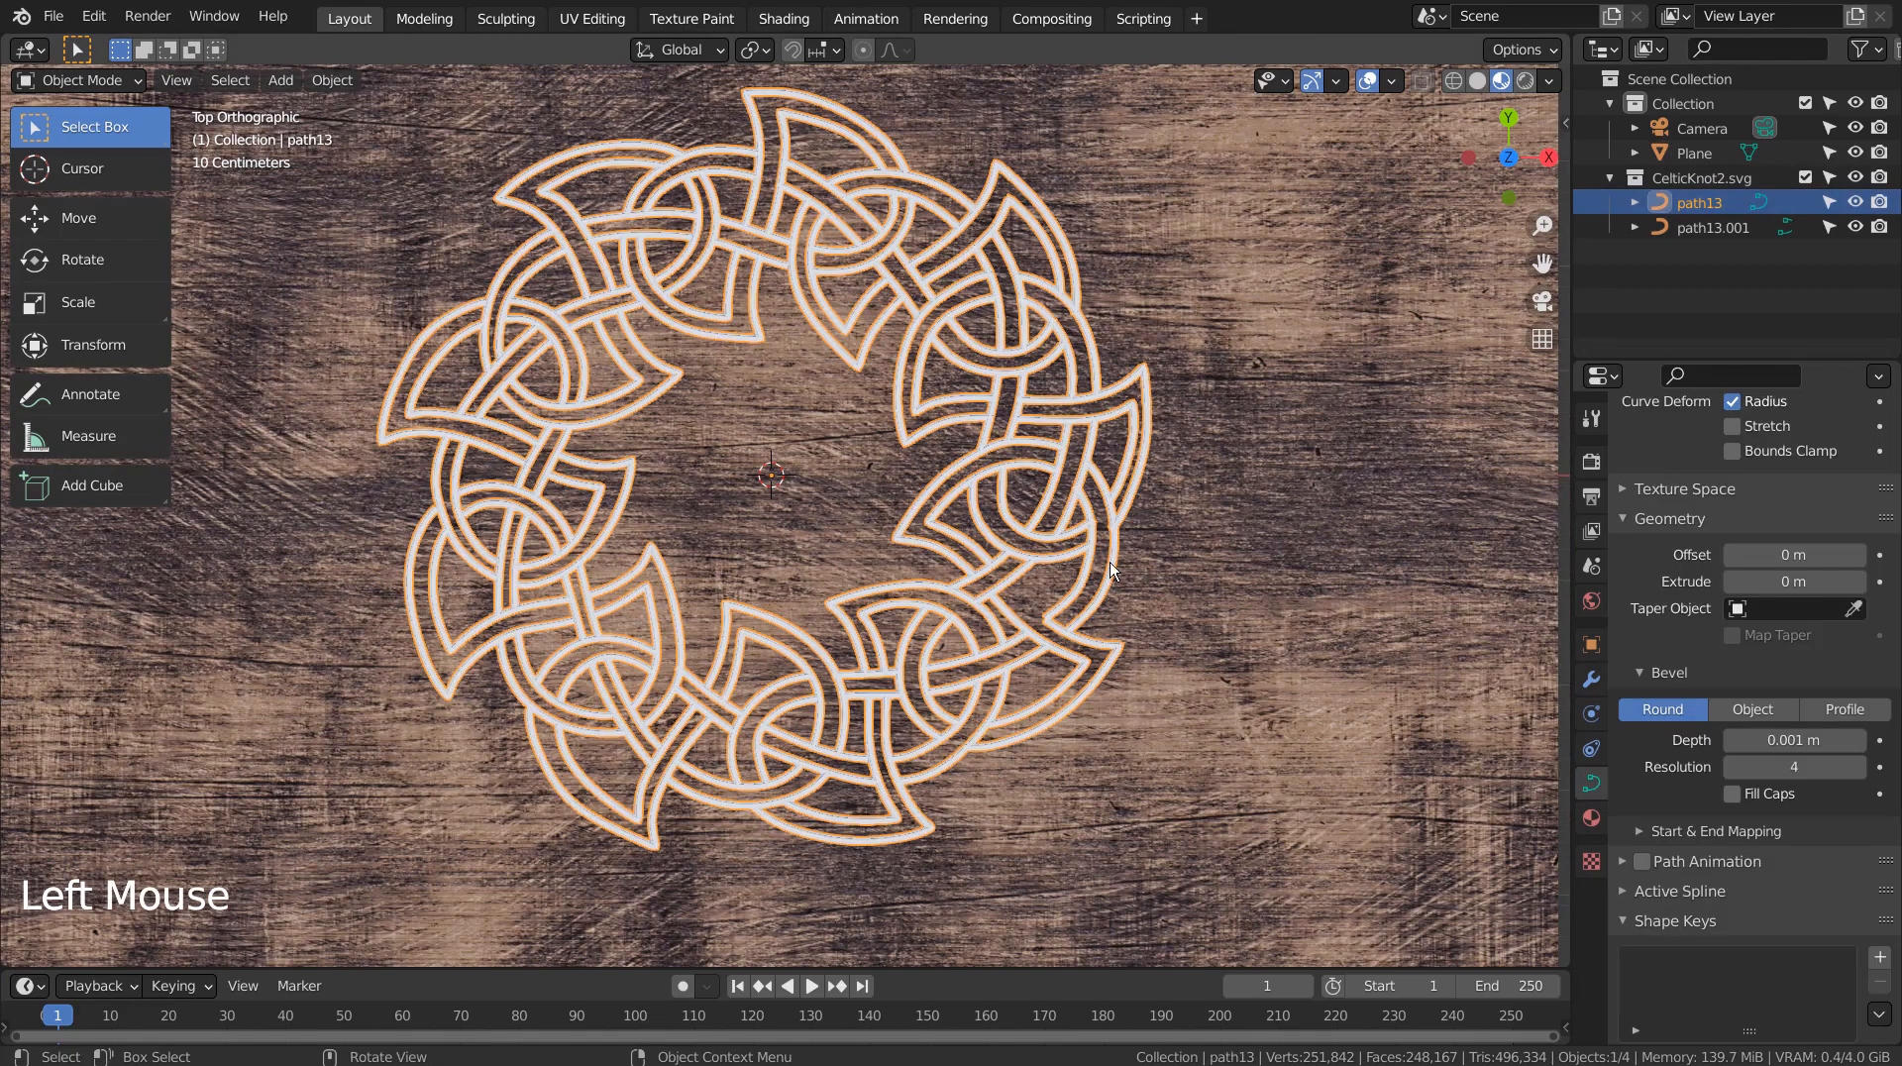
pyautogui.moveTo(1109, 562); pyautogui.dragTo(1179, 604, button='middle')
pyautogui.scroll(7, 1165, 713)
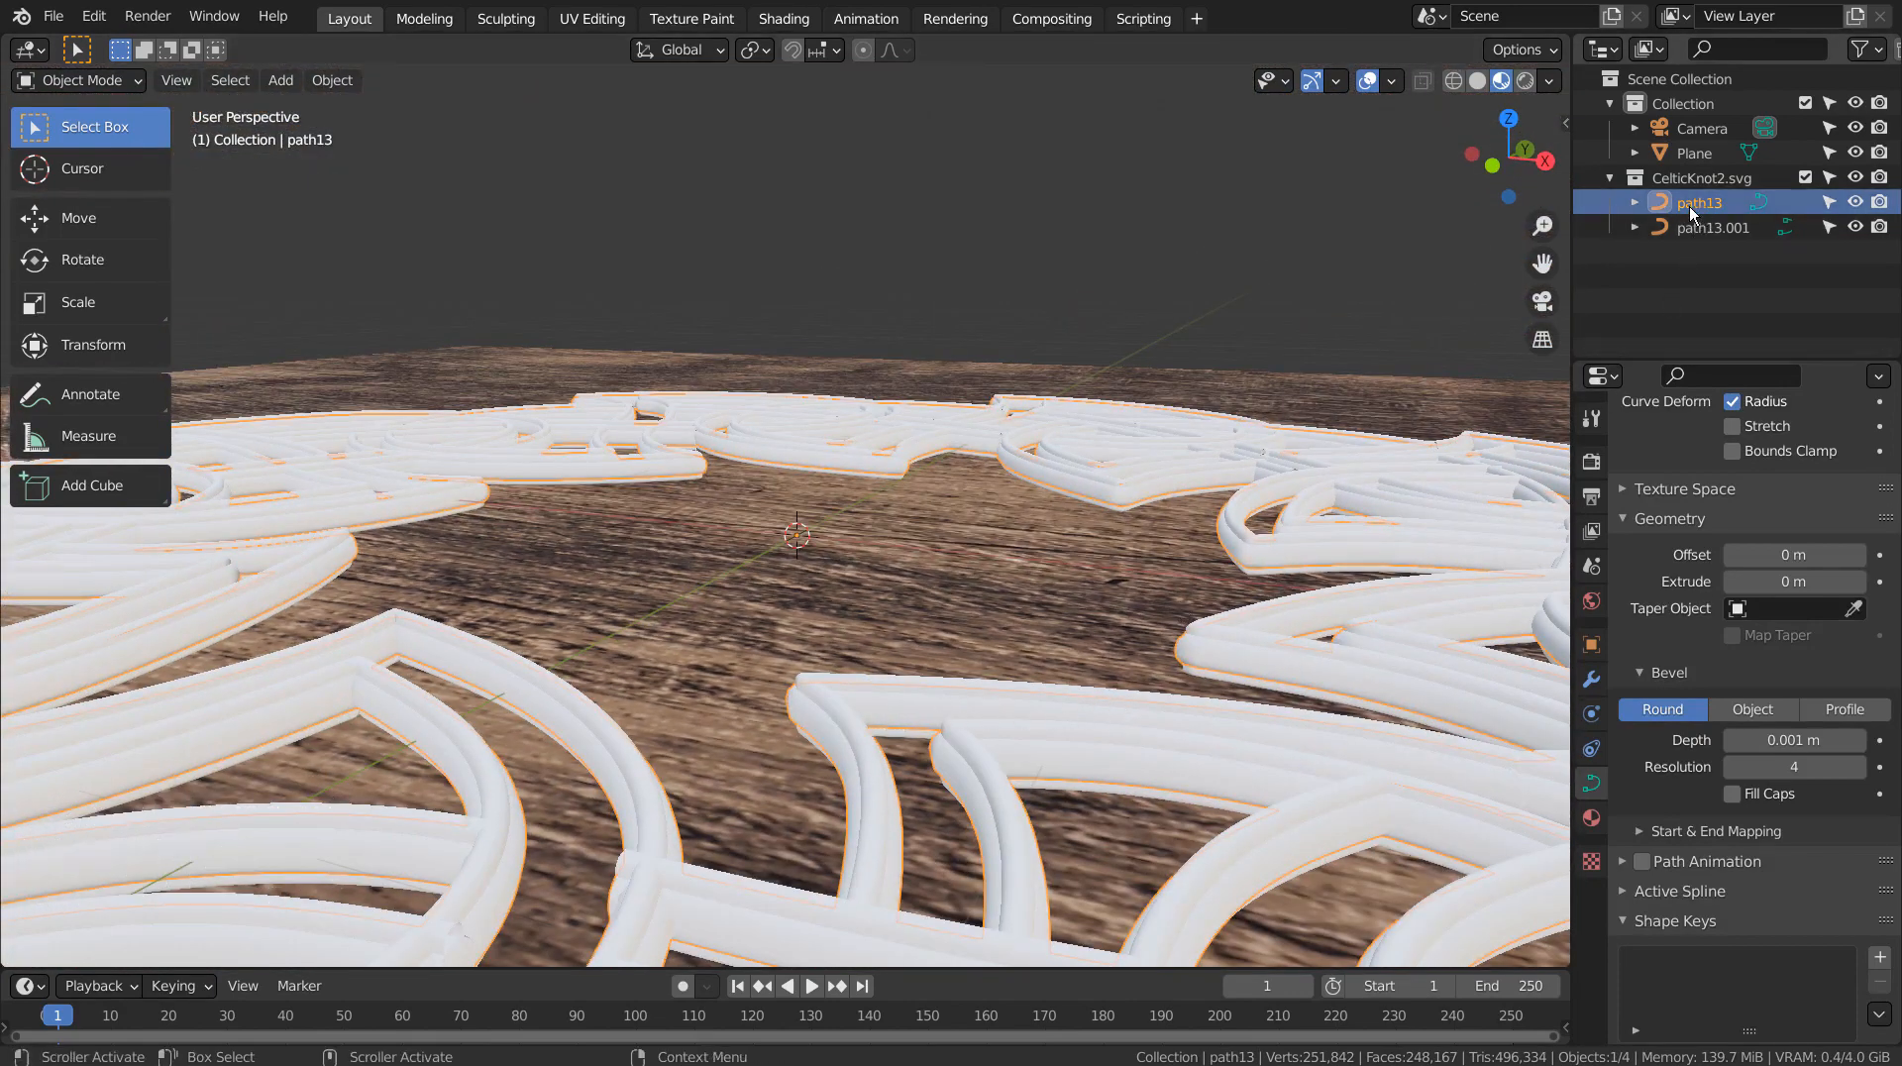
pyautogui.click(788, 19)
pyautogui.click(933, 625)
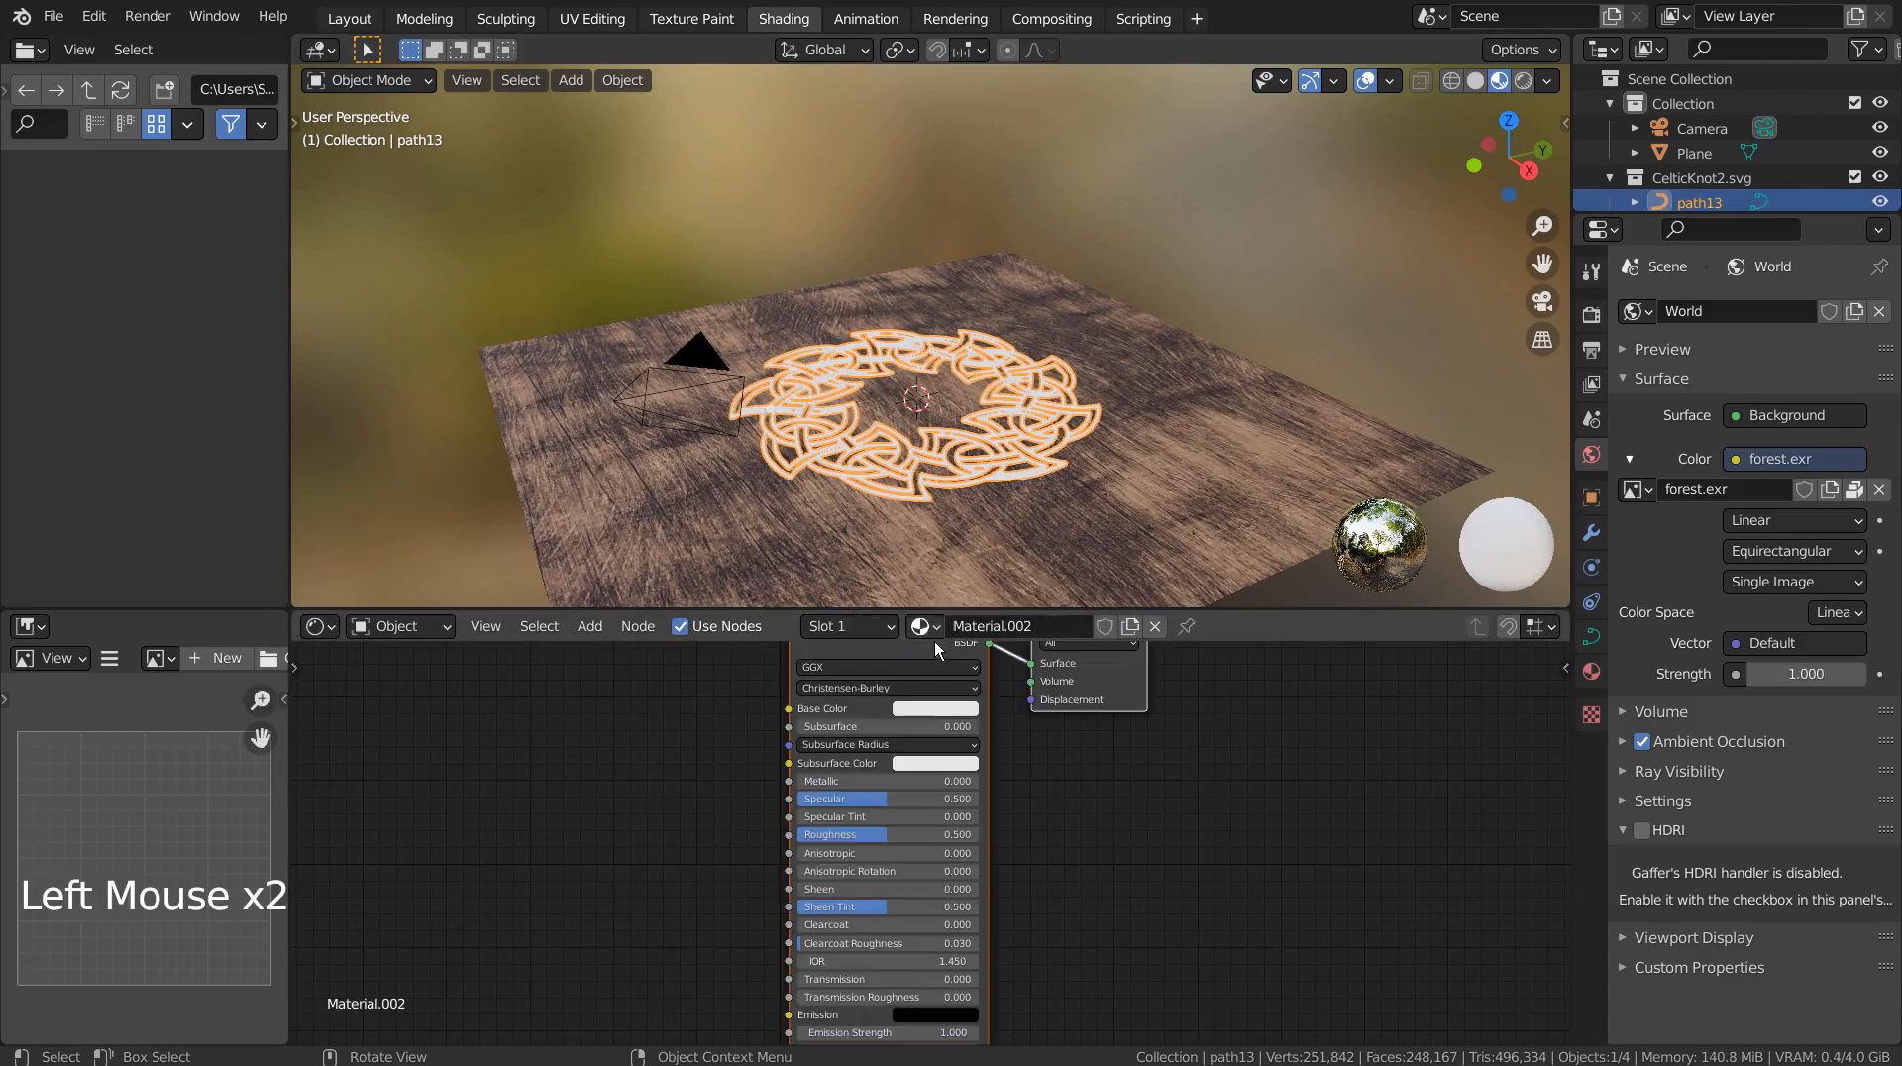
# Step: Replace the Principled BSDF in path13's material with an Emission node placed beside the Material Output
pyautogui.keyDown('shift'); pyautogui.moveTo(797, 797); pyautogui.dragTo(1032, 843, button='middle'); pyautogui.keyUp('shift')
pyautogui.click(1113, 743)
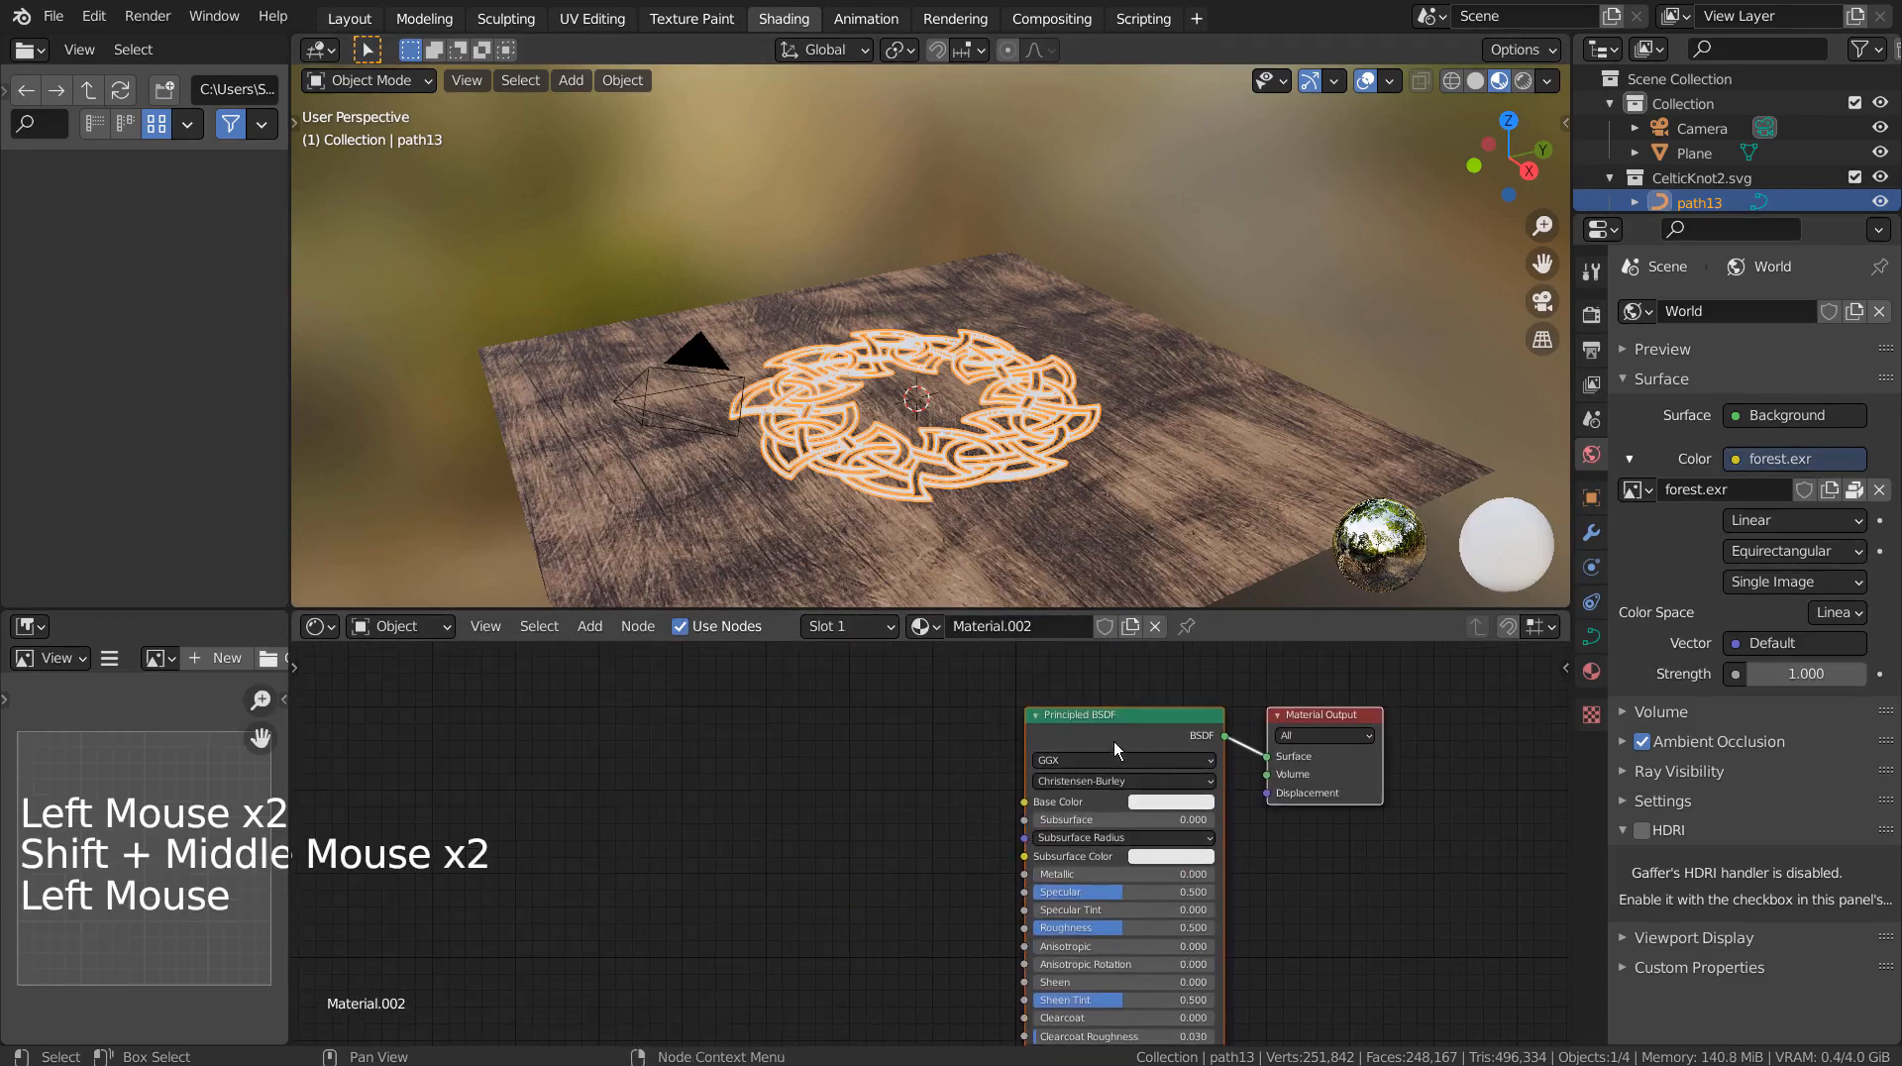
pyautogui.press('x')
pyautogui.press('a')
pyautogui.hotkey('shift', 'a')
pyautogui.click(1018, 731)
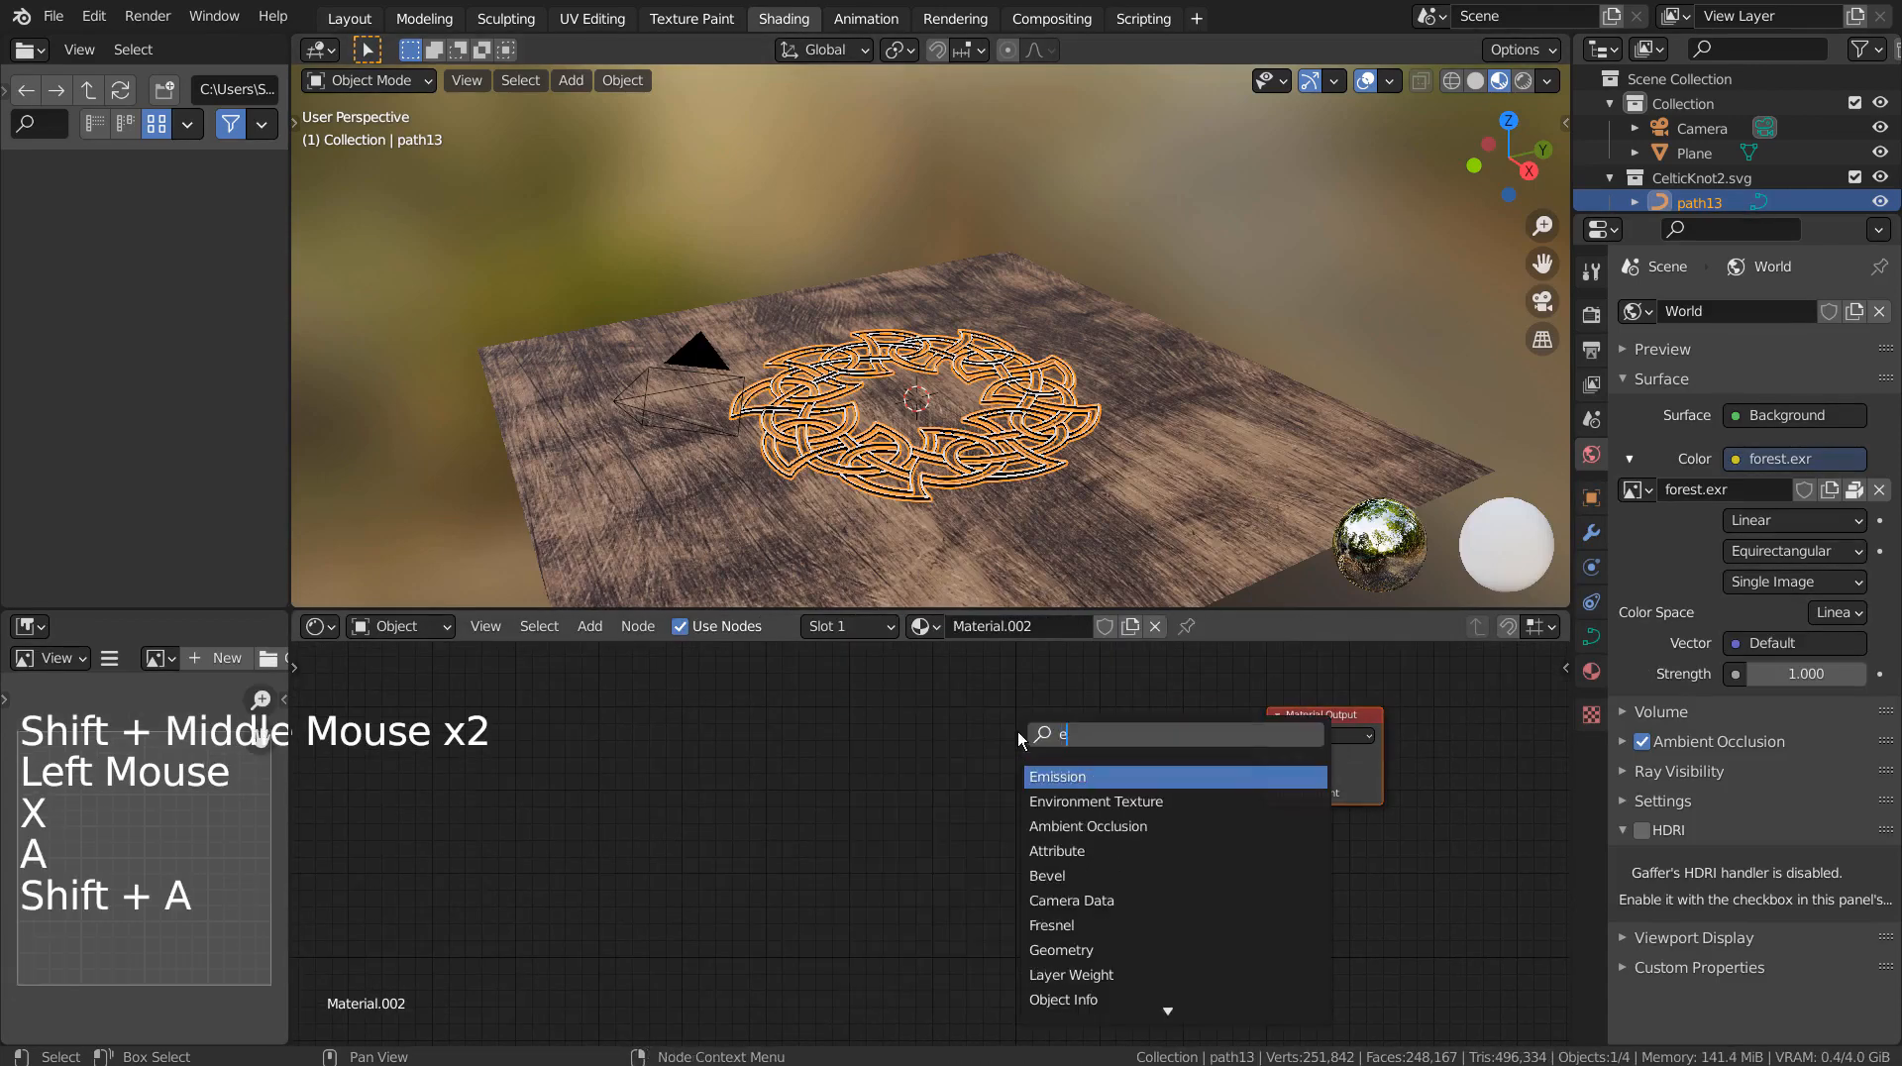
pyautogui.click(1058, 777)
pyautogui.click(1067, 758)
# Step: Add a ColorRamp node and a Gradient Texture node ahead of the Emission node in path13's material
pyautogui.hotkey('shift', 'a')
pyautogui.click(842, 703)
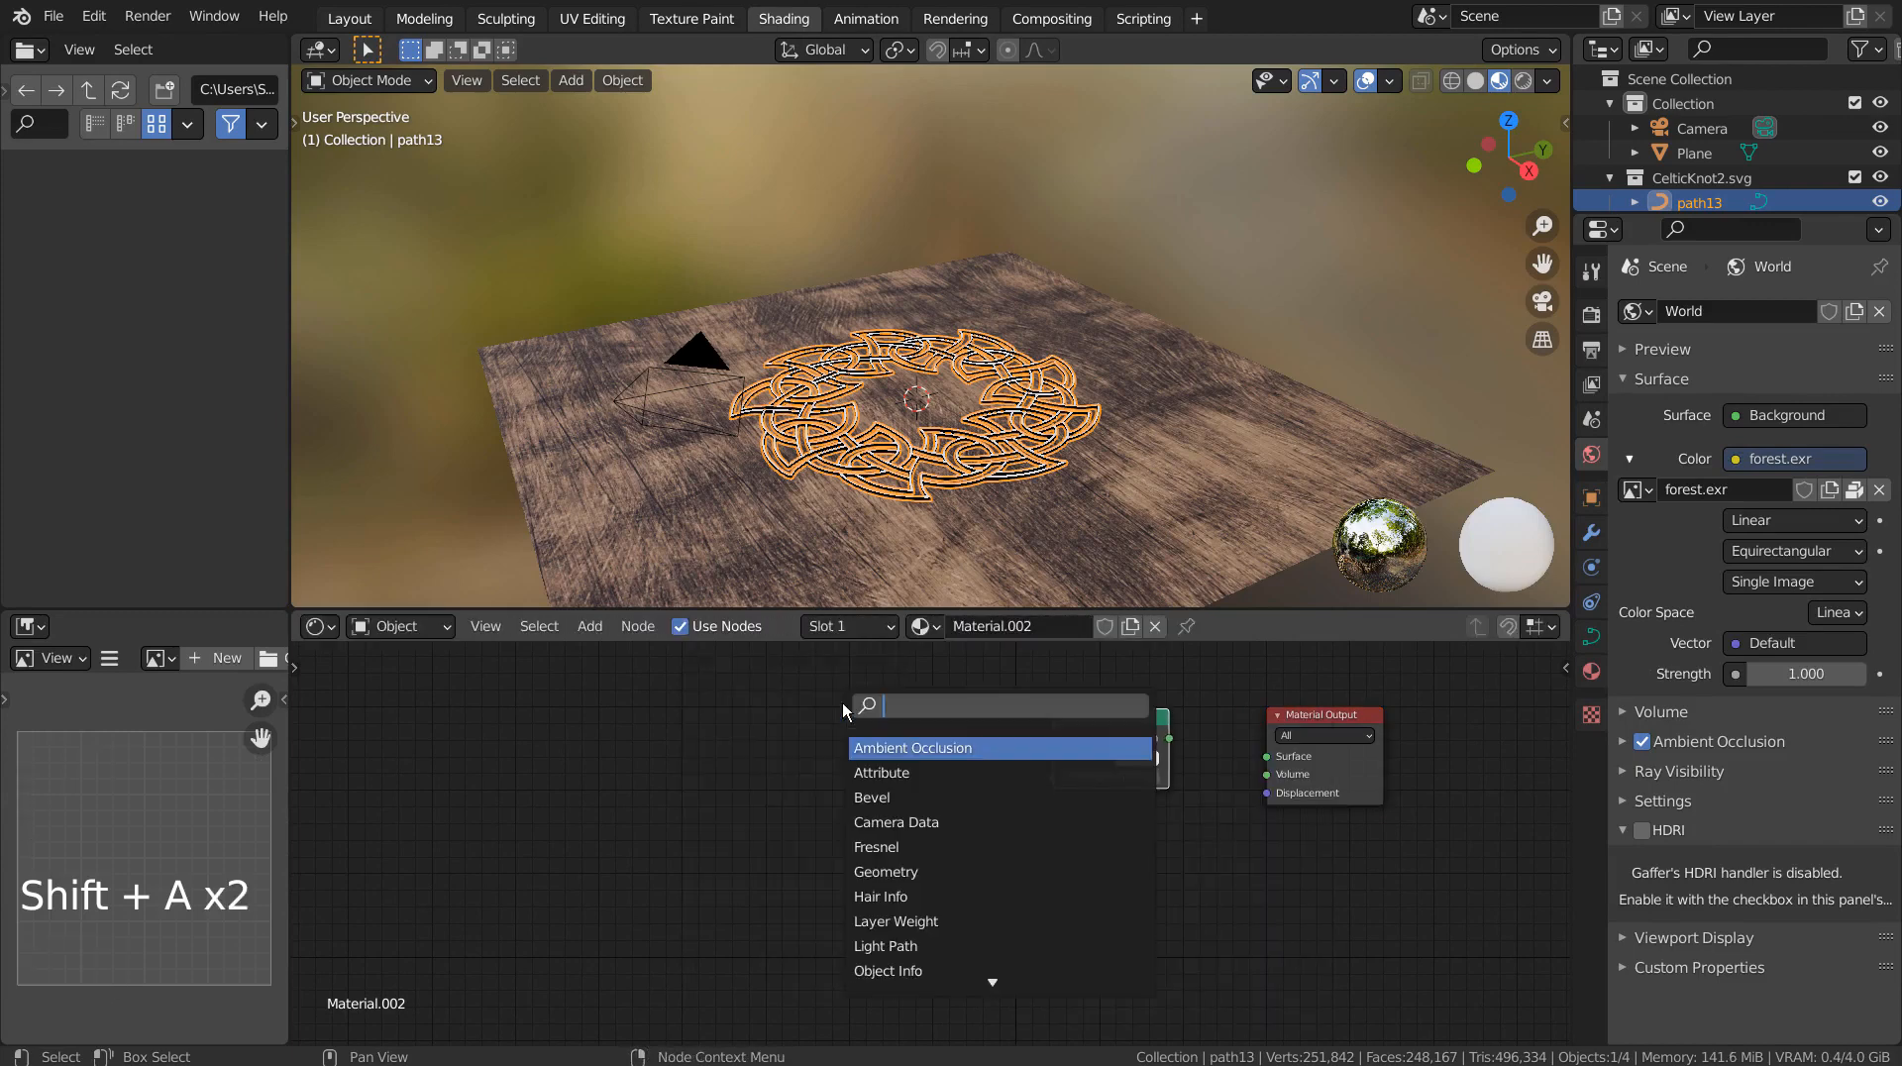
pyautogui.write('c')
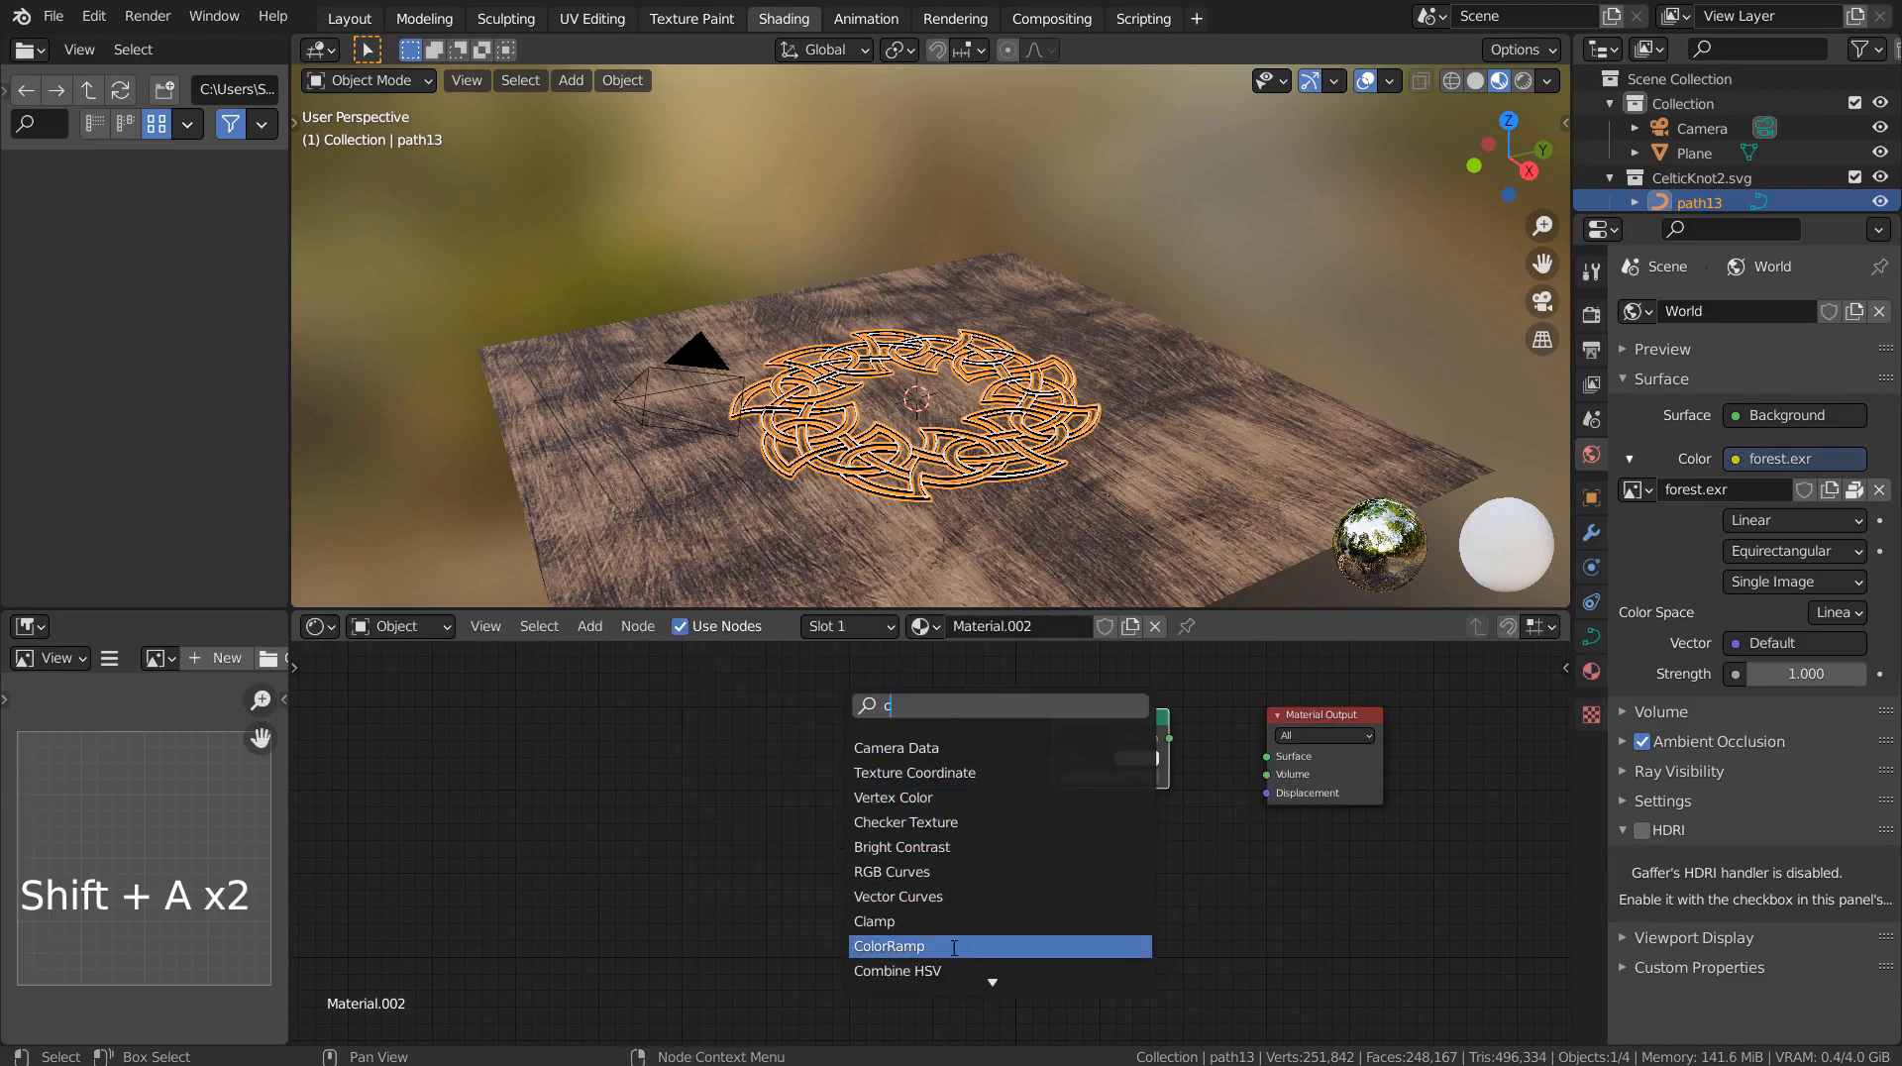
pyautogui.click(889, 946)
pyautogui.click(868, 995)
pyautogui.hotkey('shift', 'a')
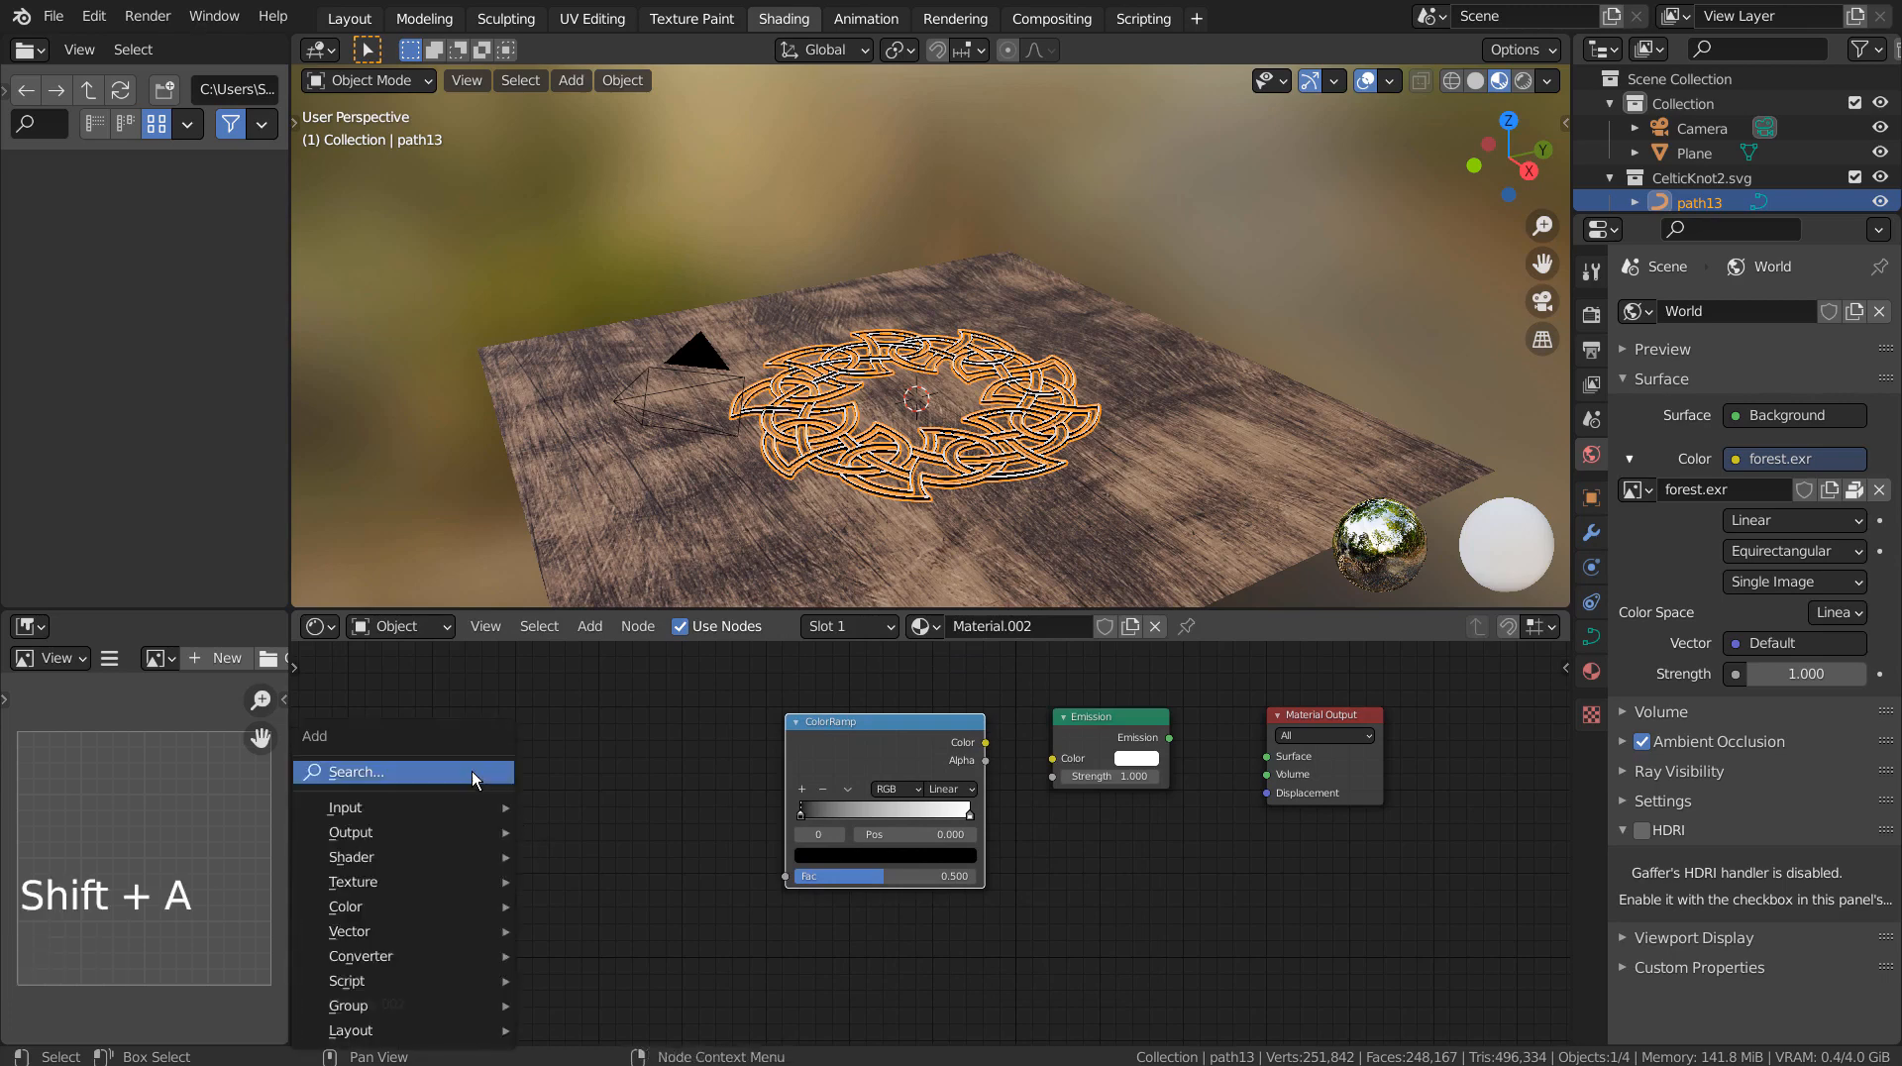
pyautogui.click(471, 770)
pyautogui.write('gra')
pyautogui.click(574, 811)
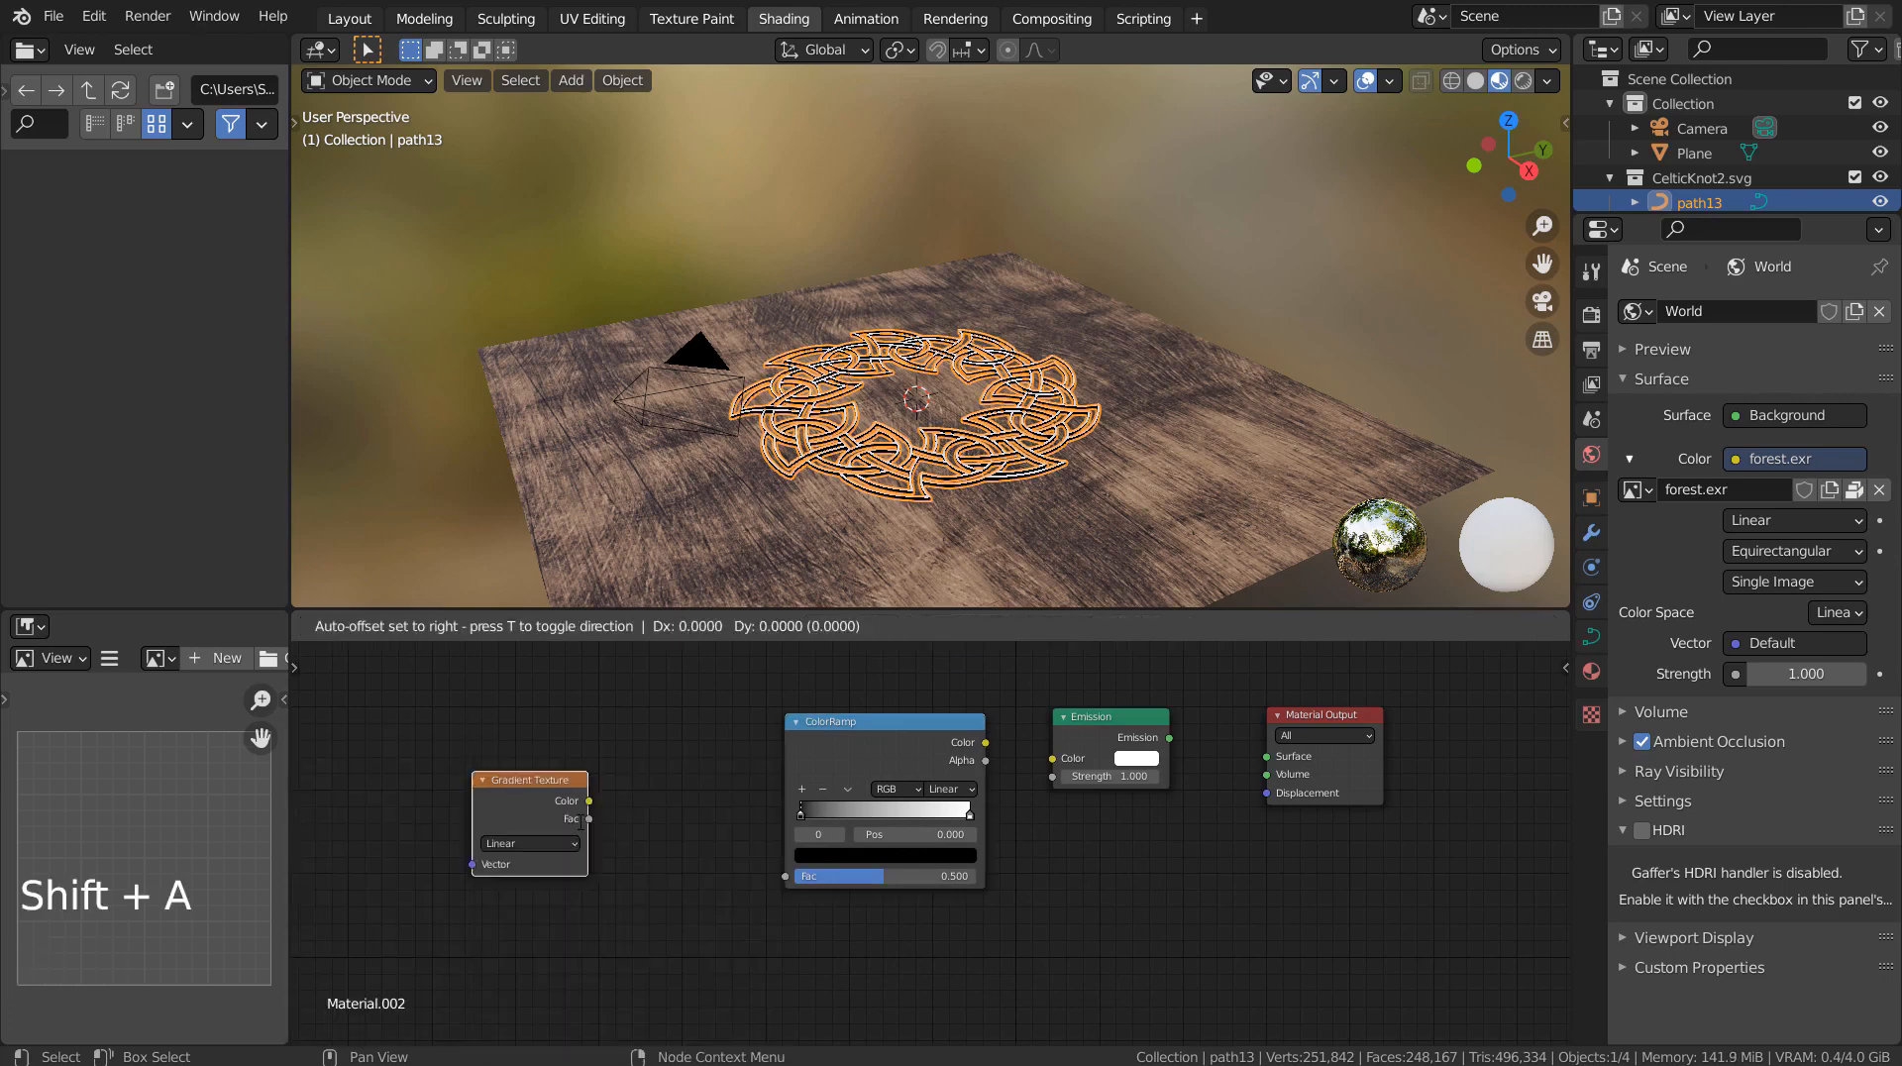
pyautogui.click(686, 777)
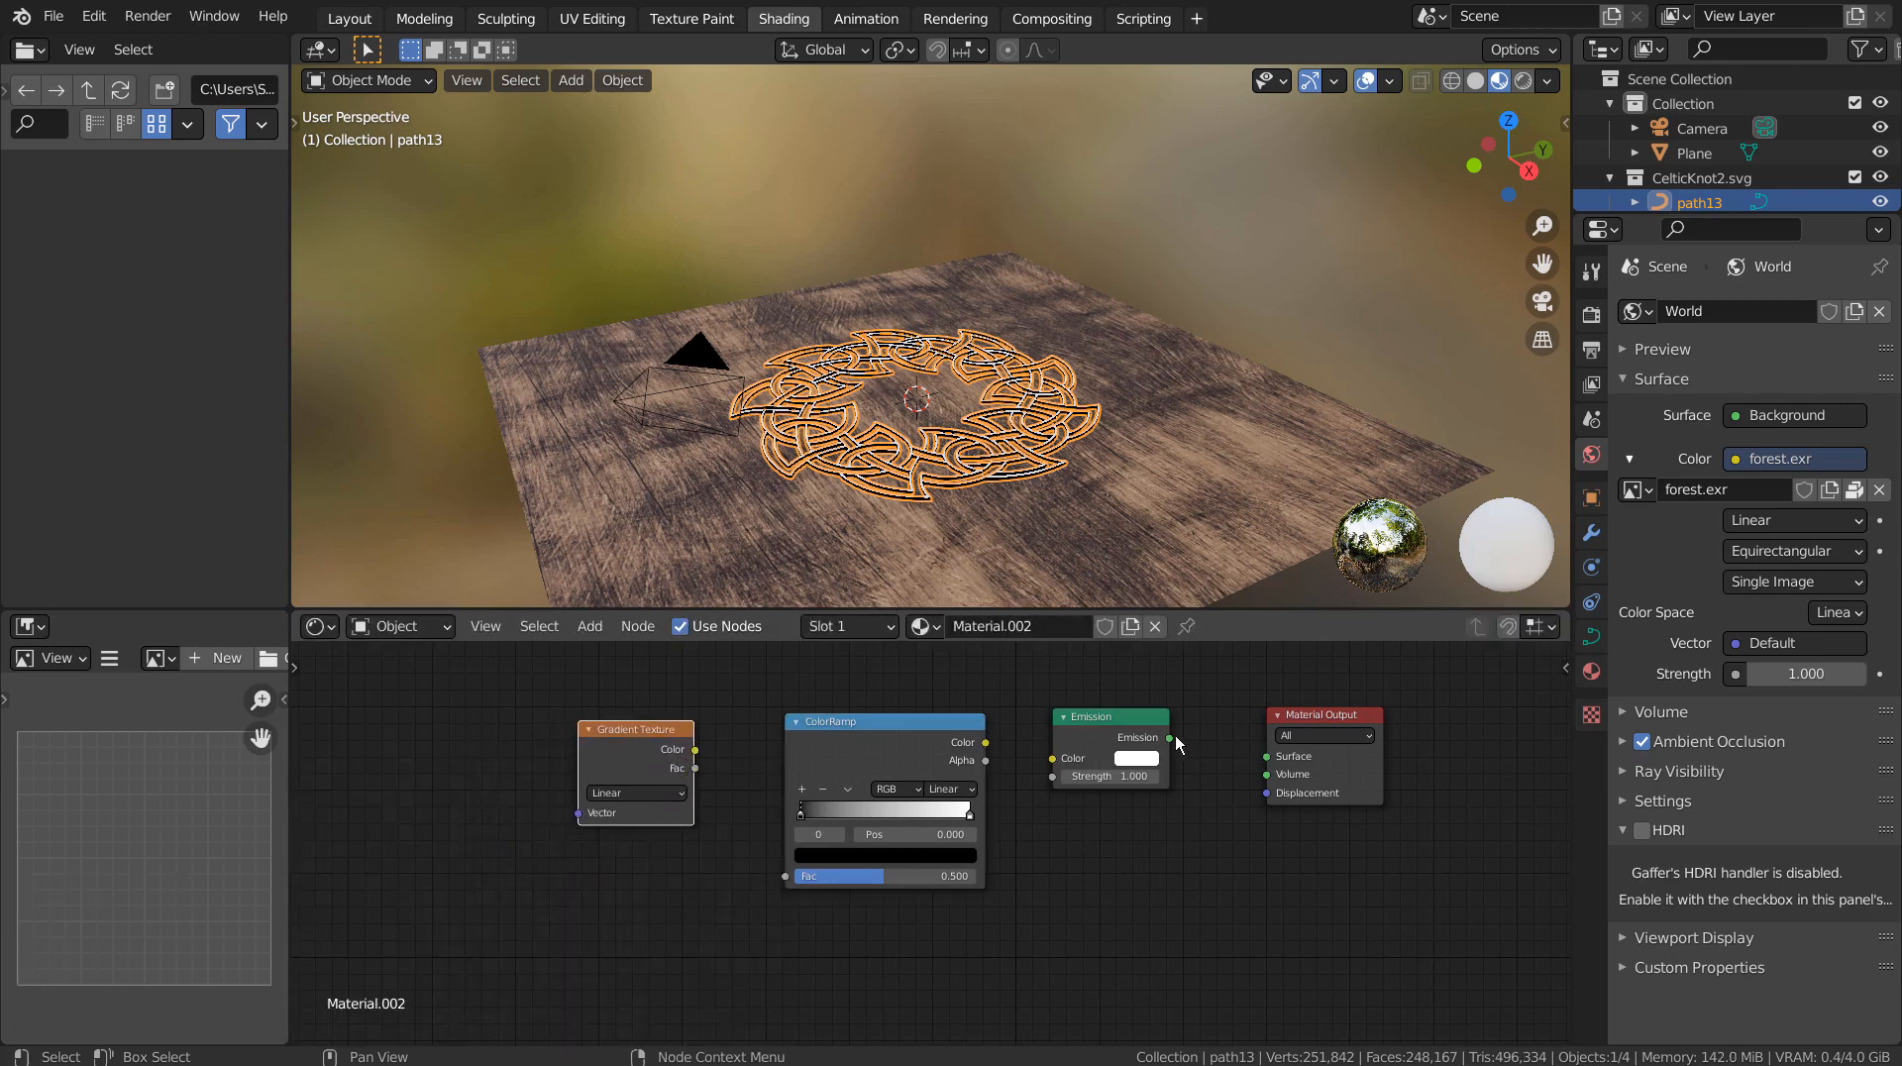
# Step: Link the Gradient Texture colour to the ColorRamp factor, the ramp colour to Emission, and Emission to the output's Surface
pyautogui.moveTo(1170, 738); pyautogui.dragTo(1266, 756)
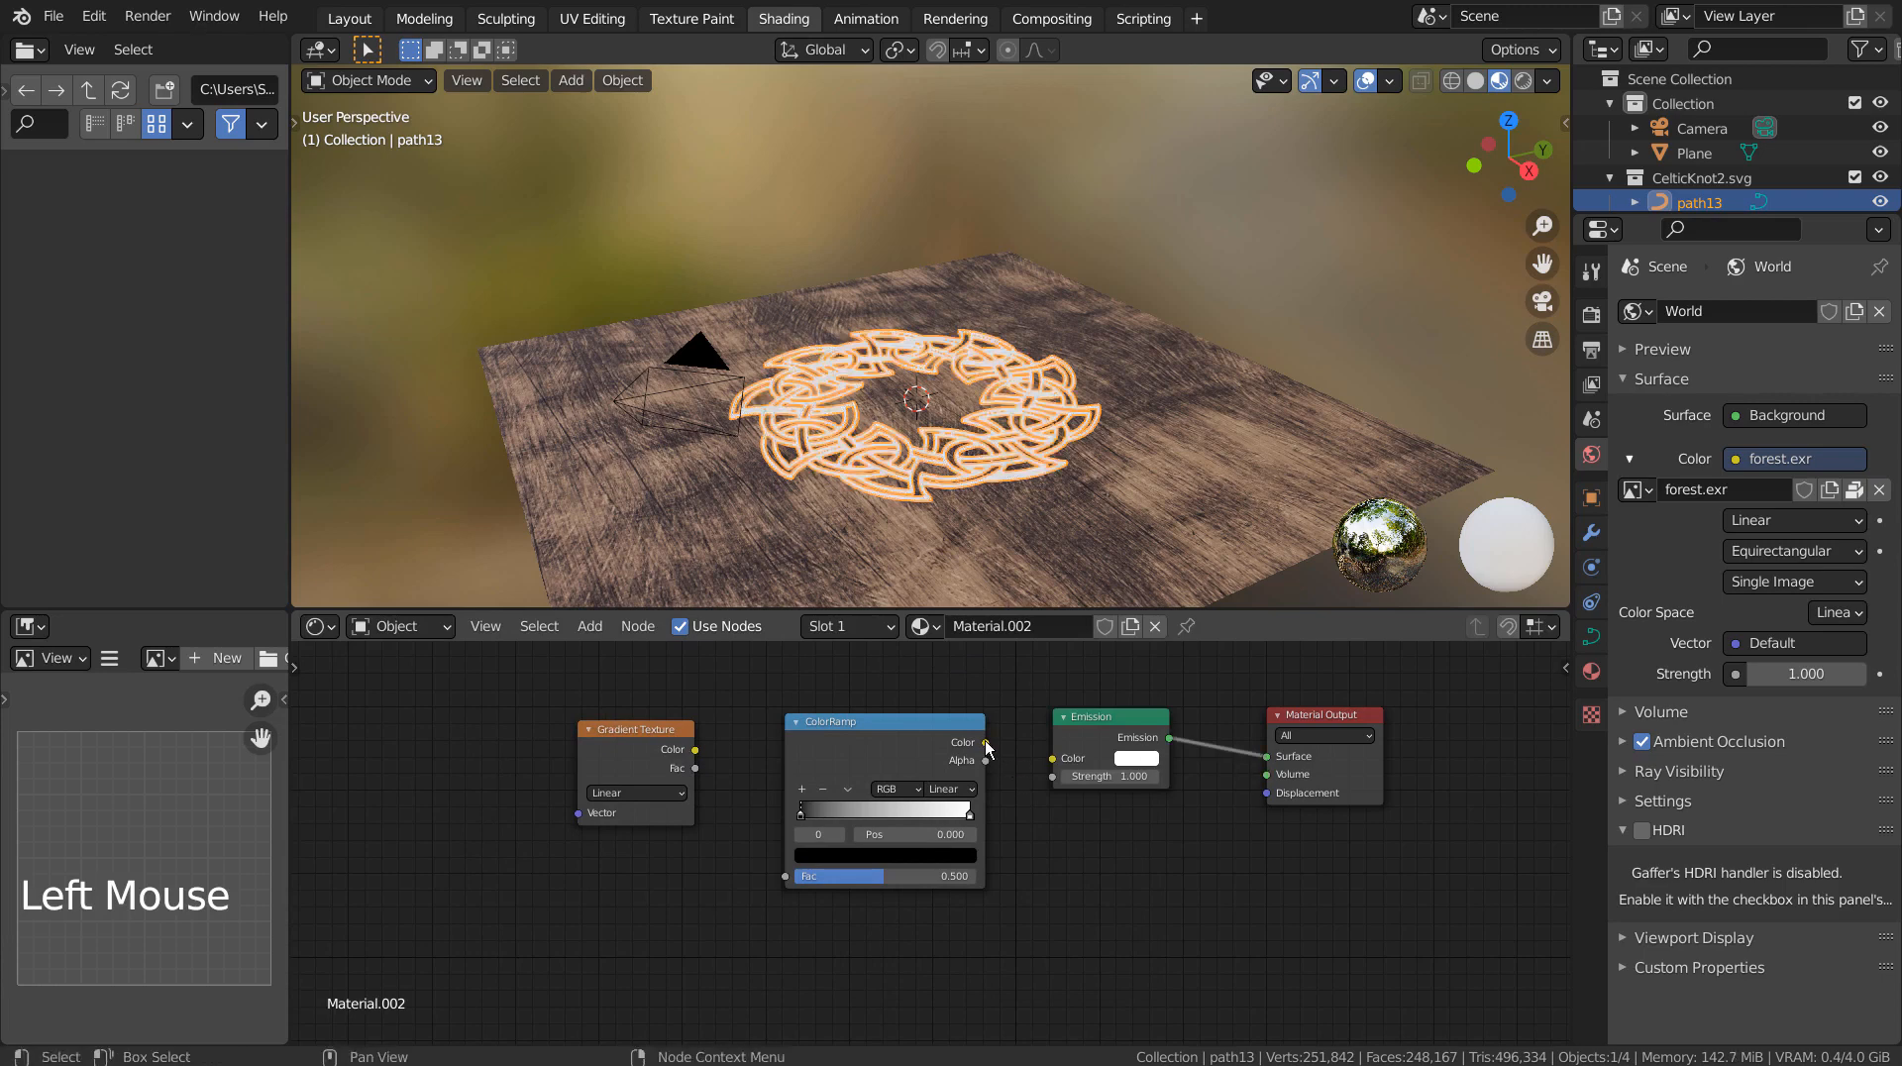
pyautogui.moveTo(987, 742); pyautogui.dragTo(1052, 757)
pyautogui.moveTo(696, 751); pyautogui.dragTo(784, 875)
# Step: Colour the ColorRamp's first stop bright green and its last stop yellow
pyautogui.click(842, 856)
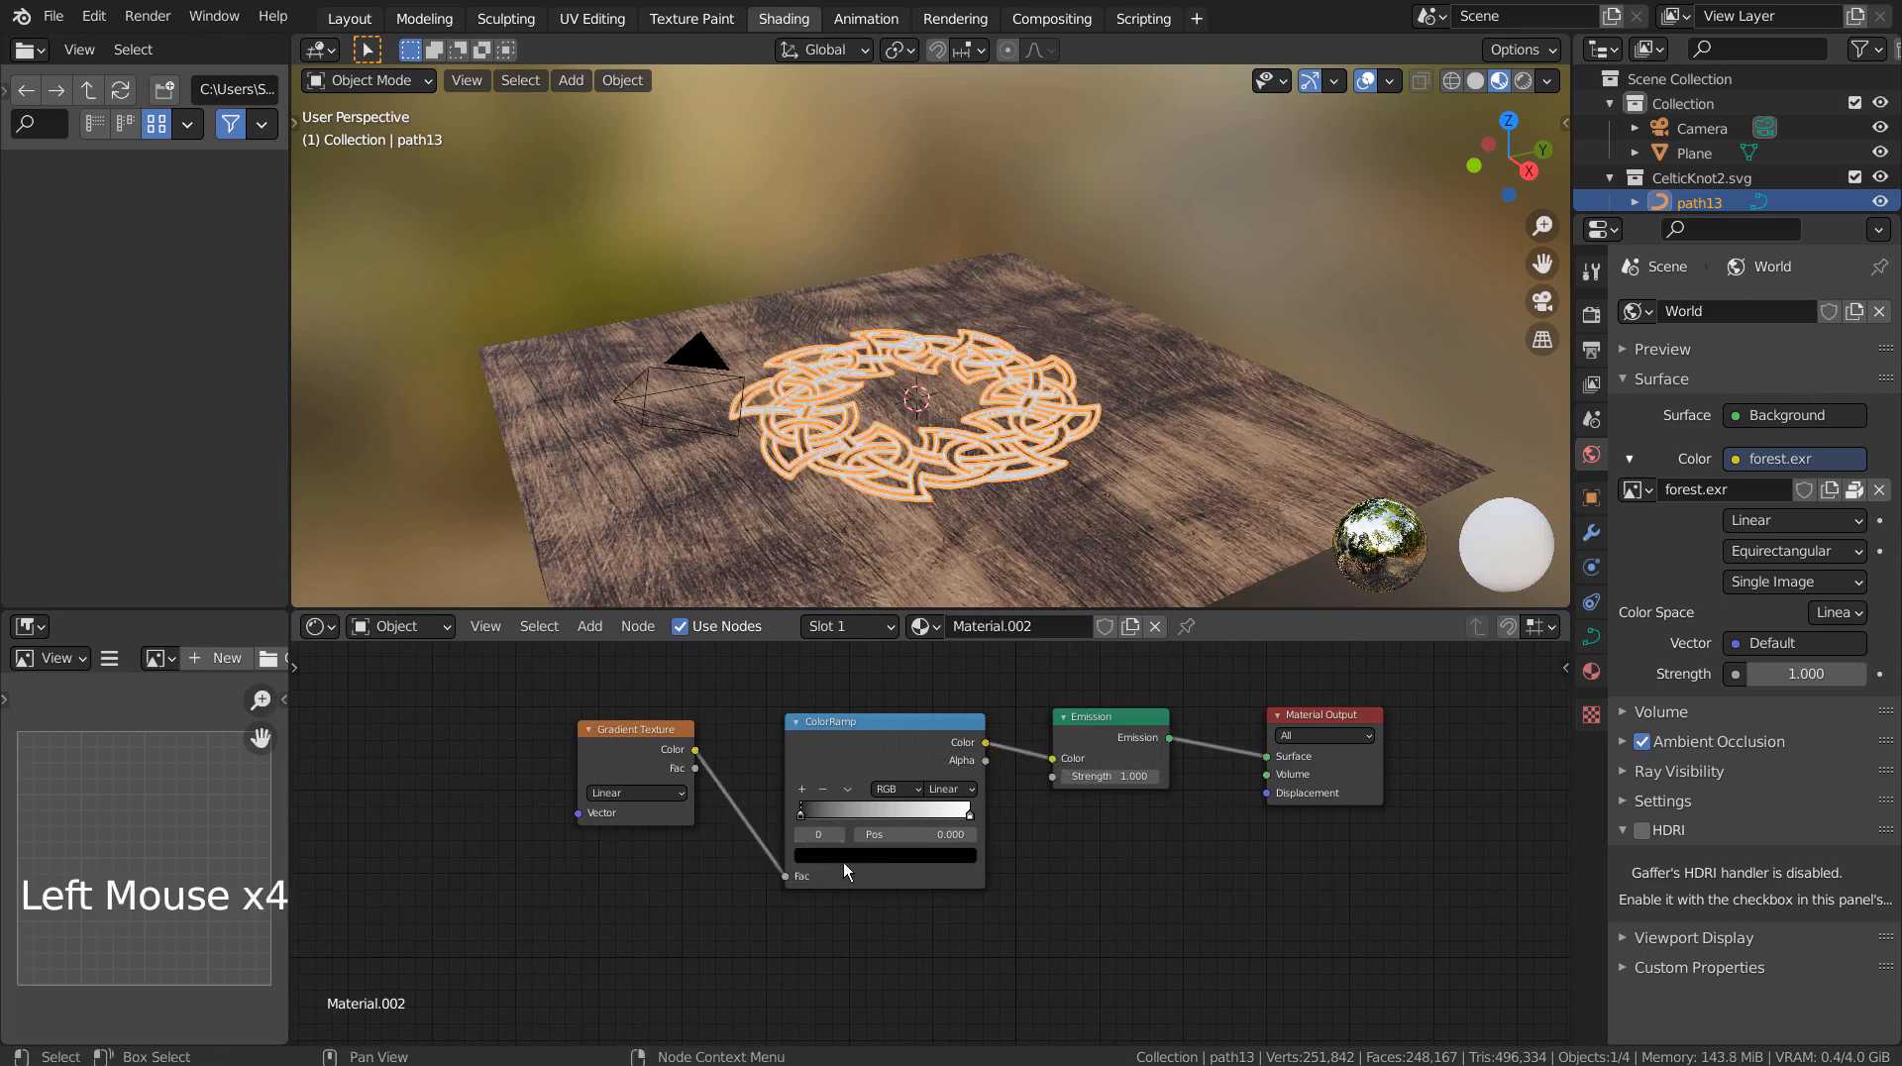
pyautogui.moveTo(936, 697); pyautogui.dragTo(937, 616)
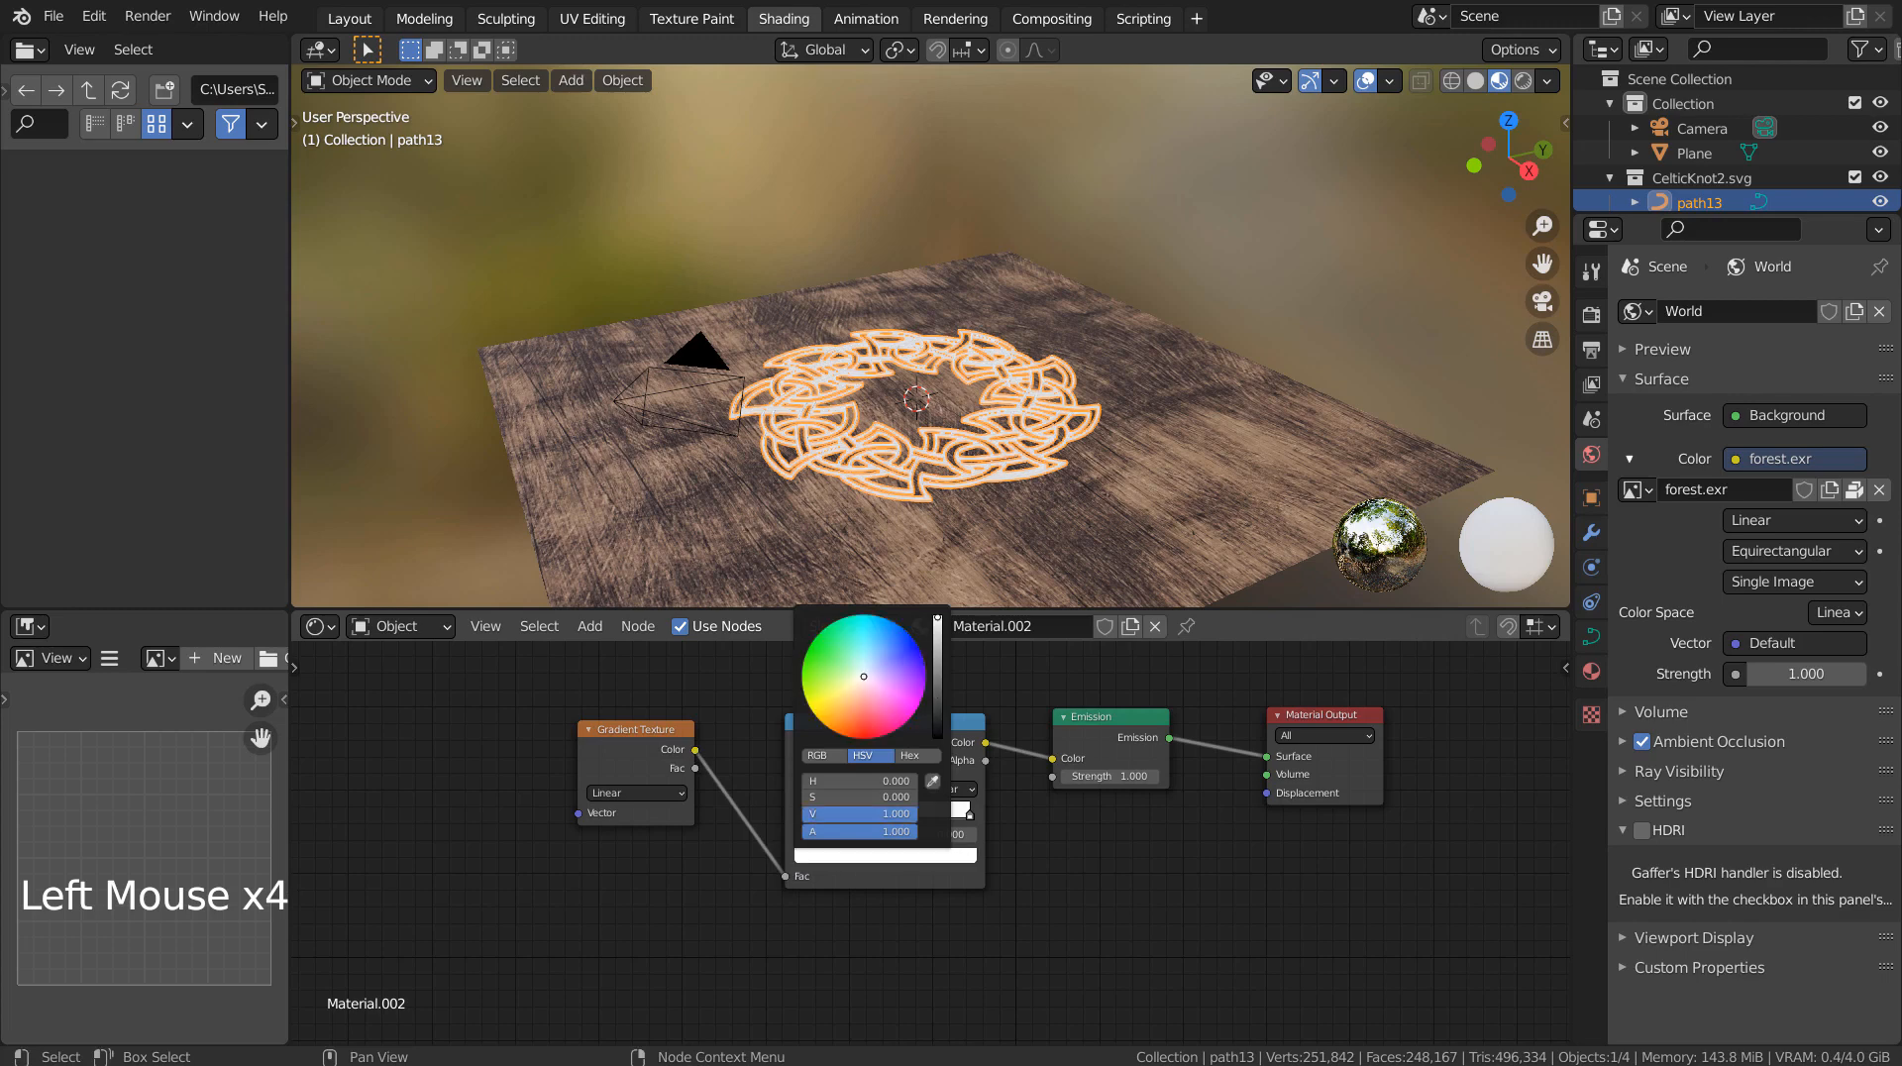
pyautogui.moveTo(839, 664); pyautogui.dragTo(815, 637)
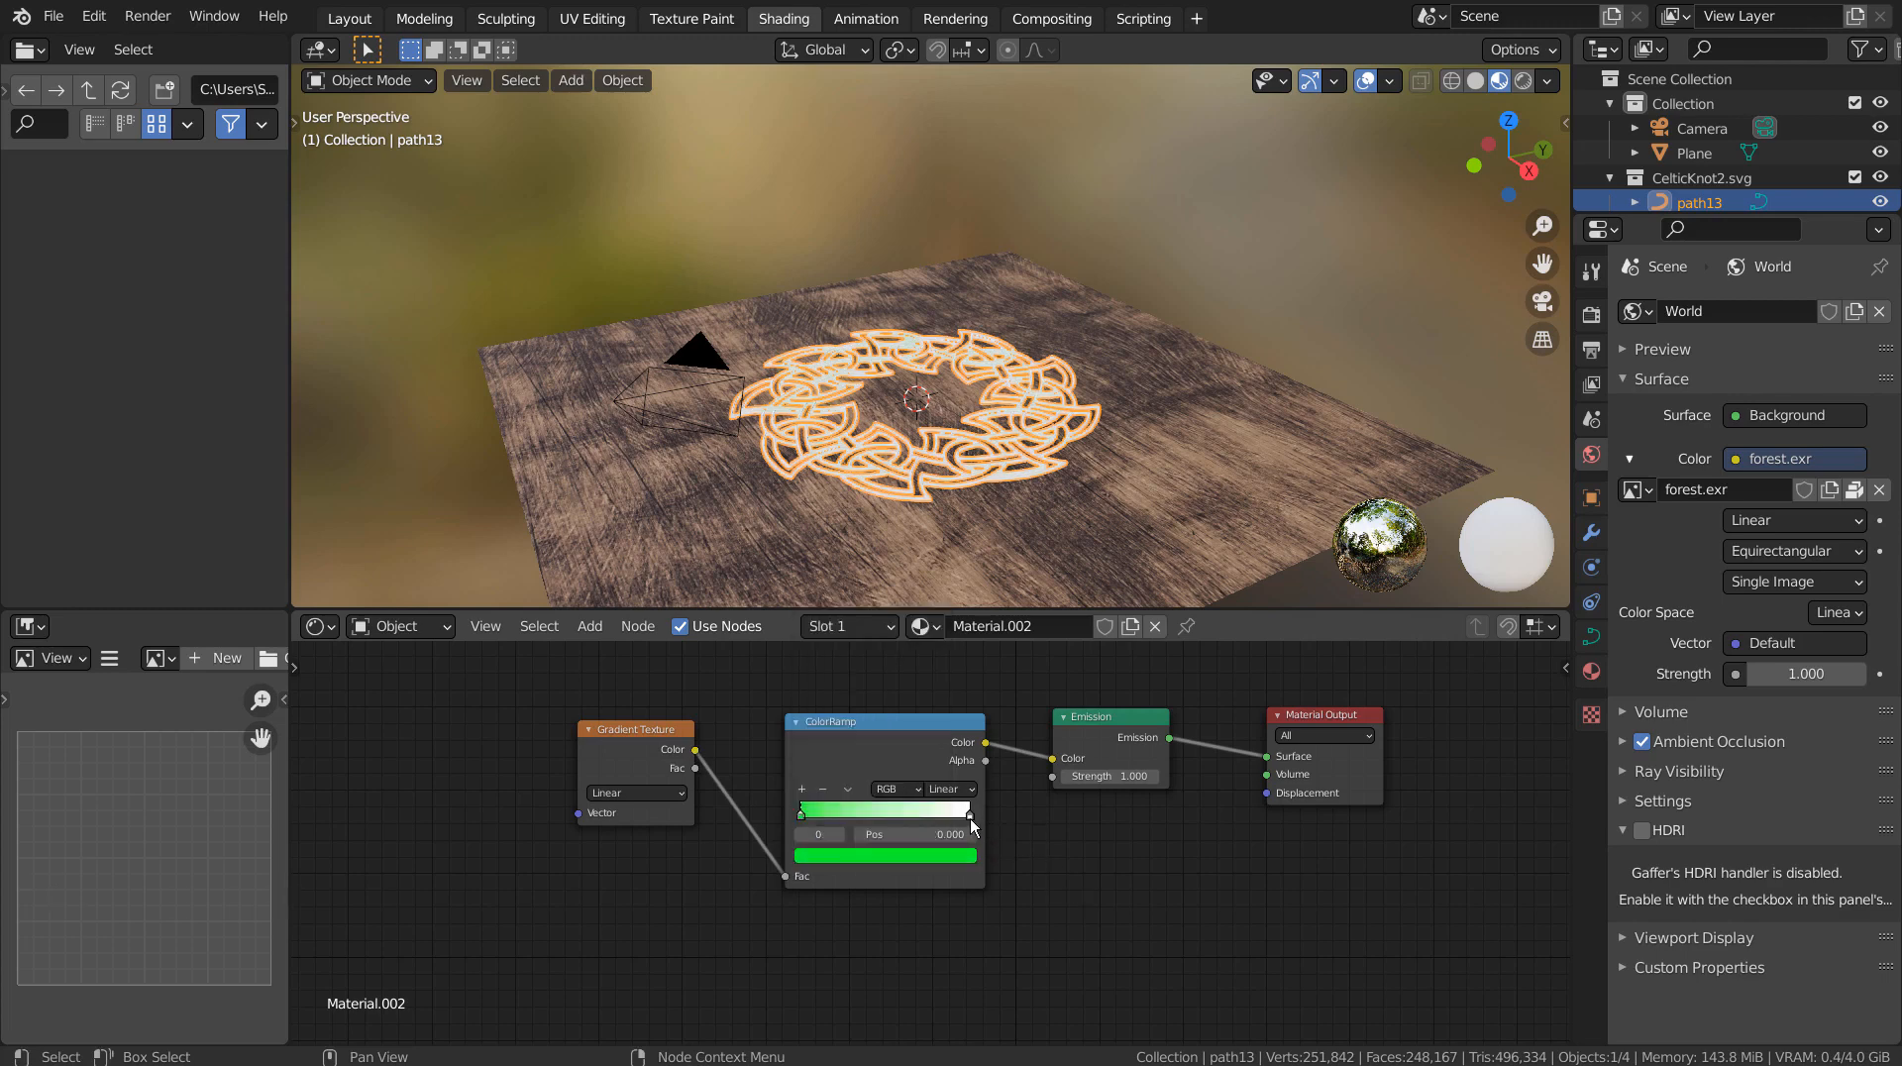
pyautogui.click(969, 815)
pyautogui.click(946, 857)
pyautogui.click(830, 701)
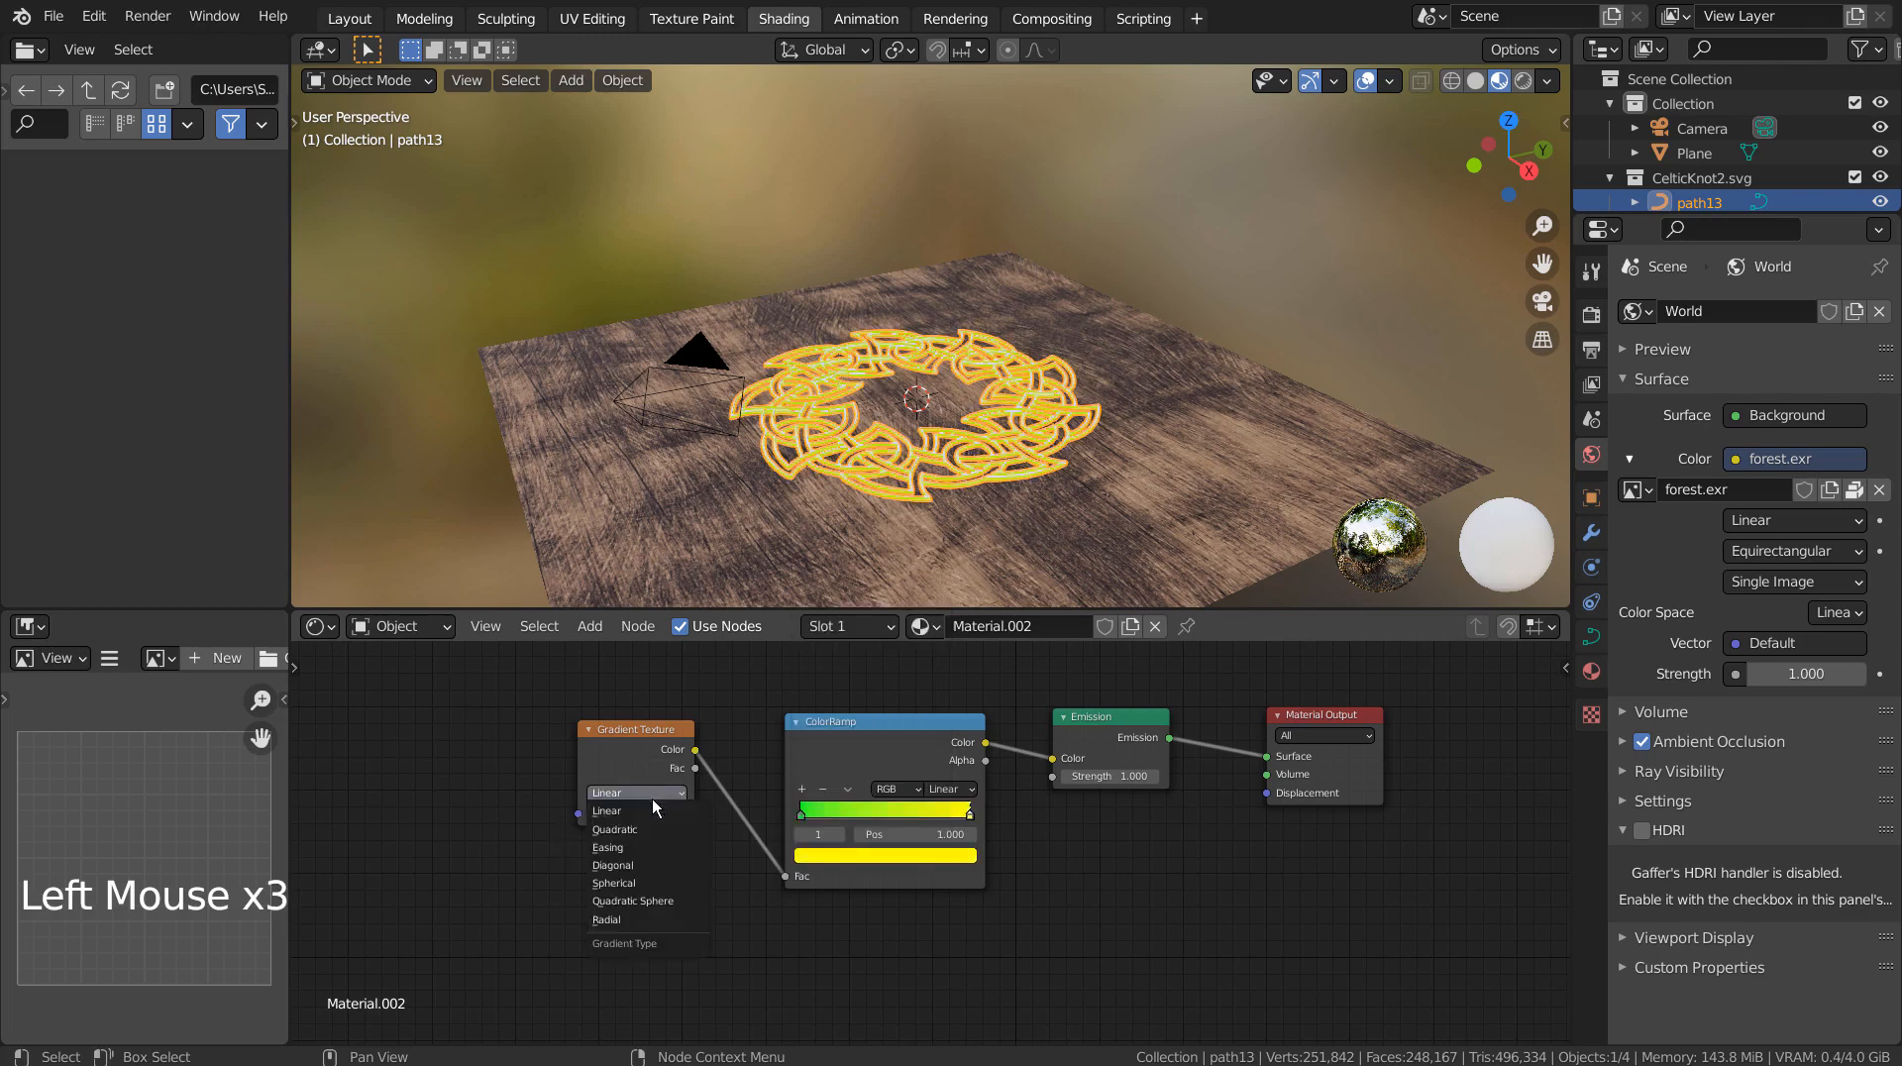
# Step: Set the Gradient Texture type to Spherical and inspect the deselected knot close up from the top orthographic view
pyautogui.click(646, 884)
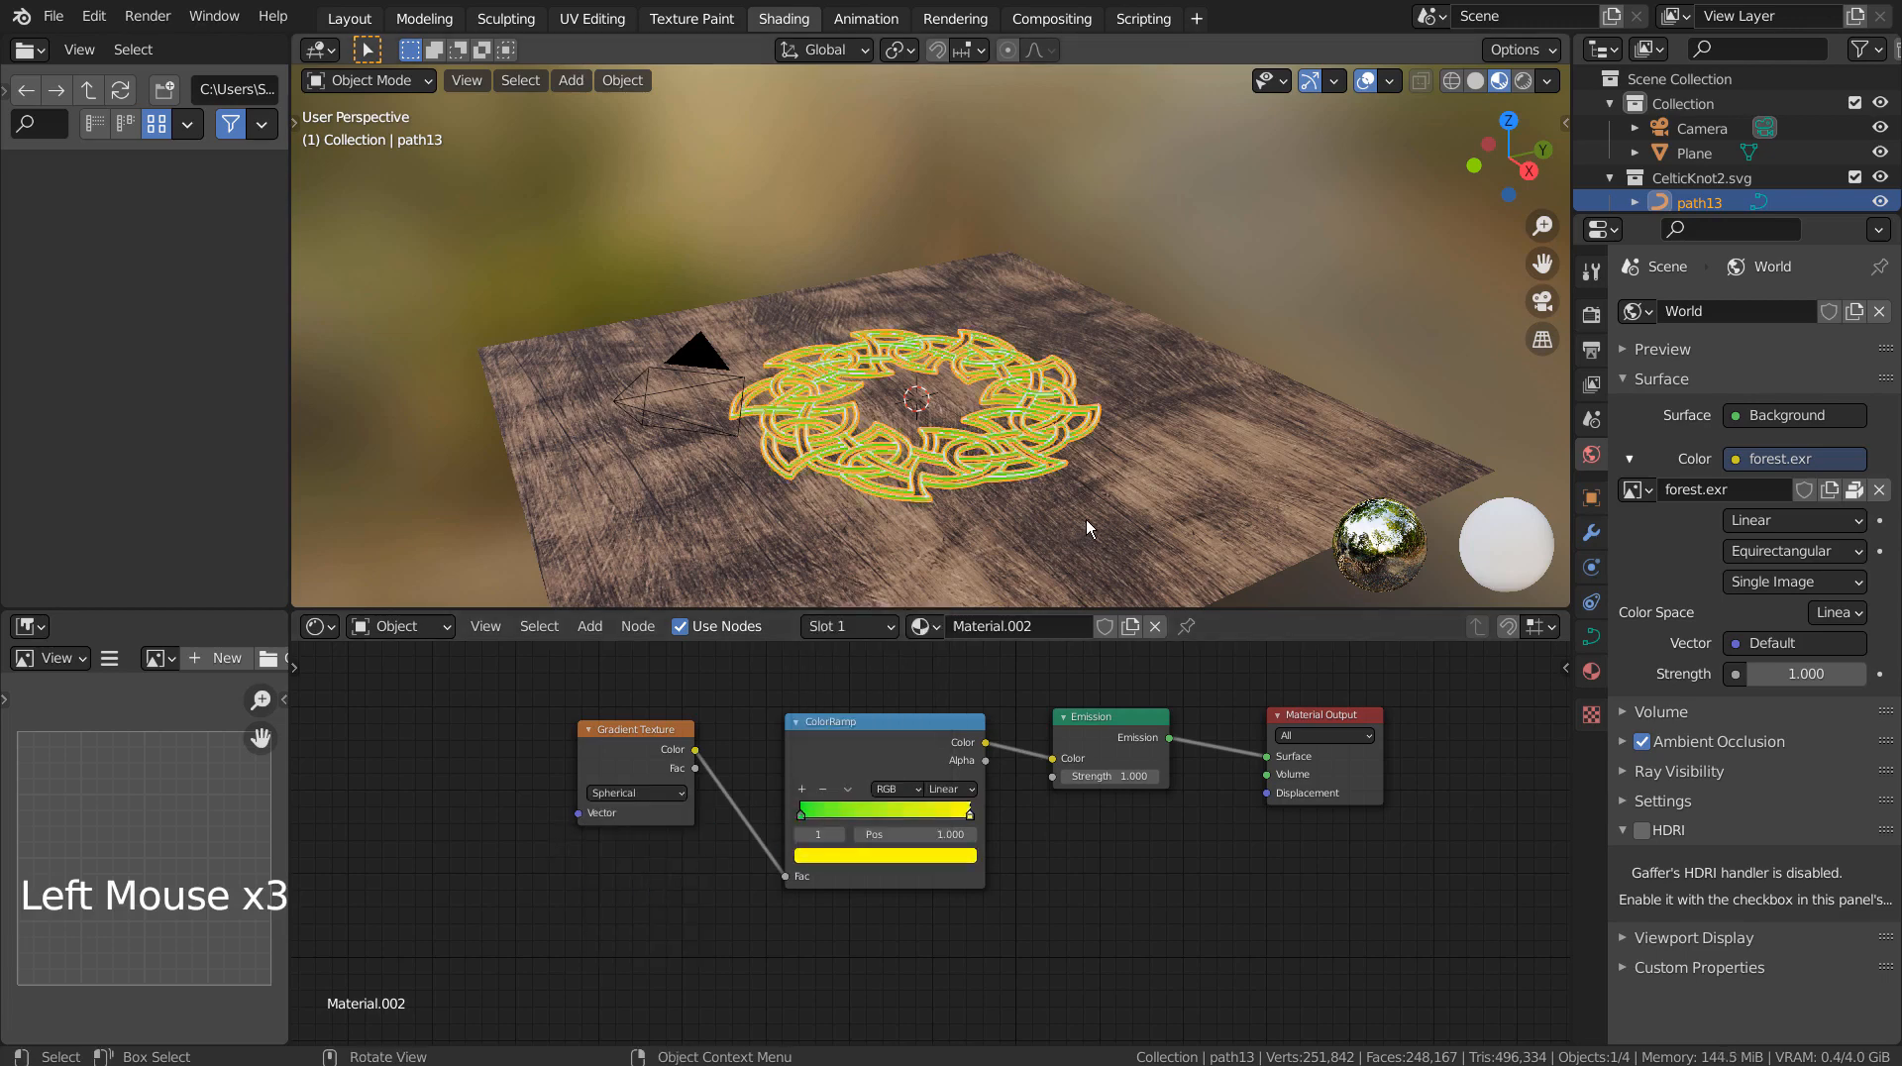
pyautogui.click(1298, 305)
pyautogui.press('KP_1')
pyautogui.press('KP_7')
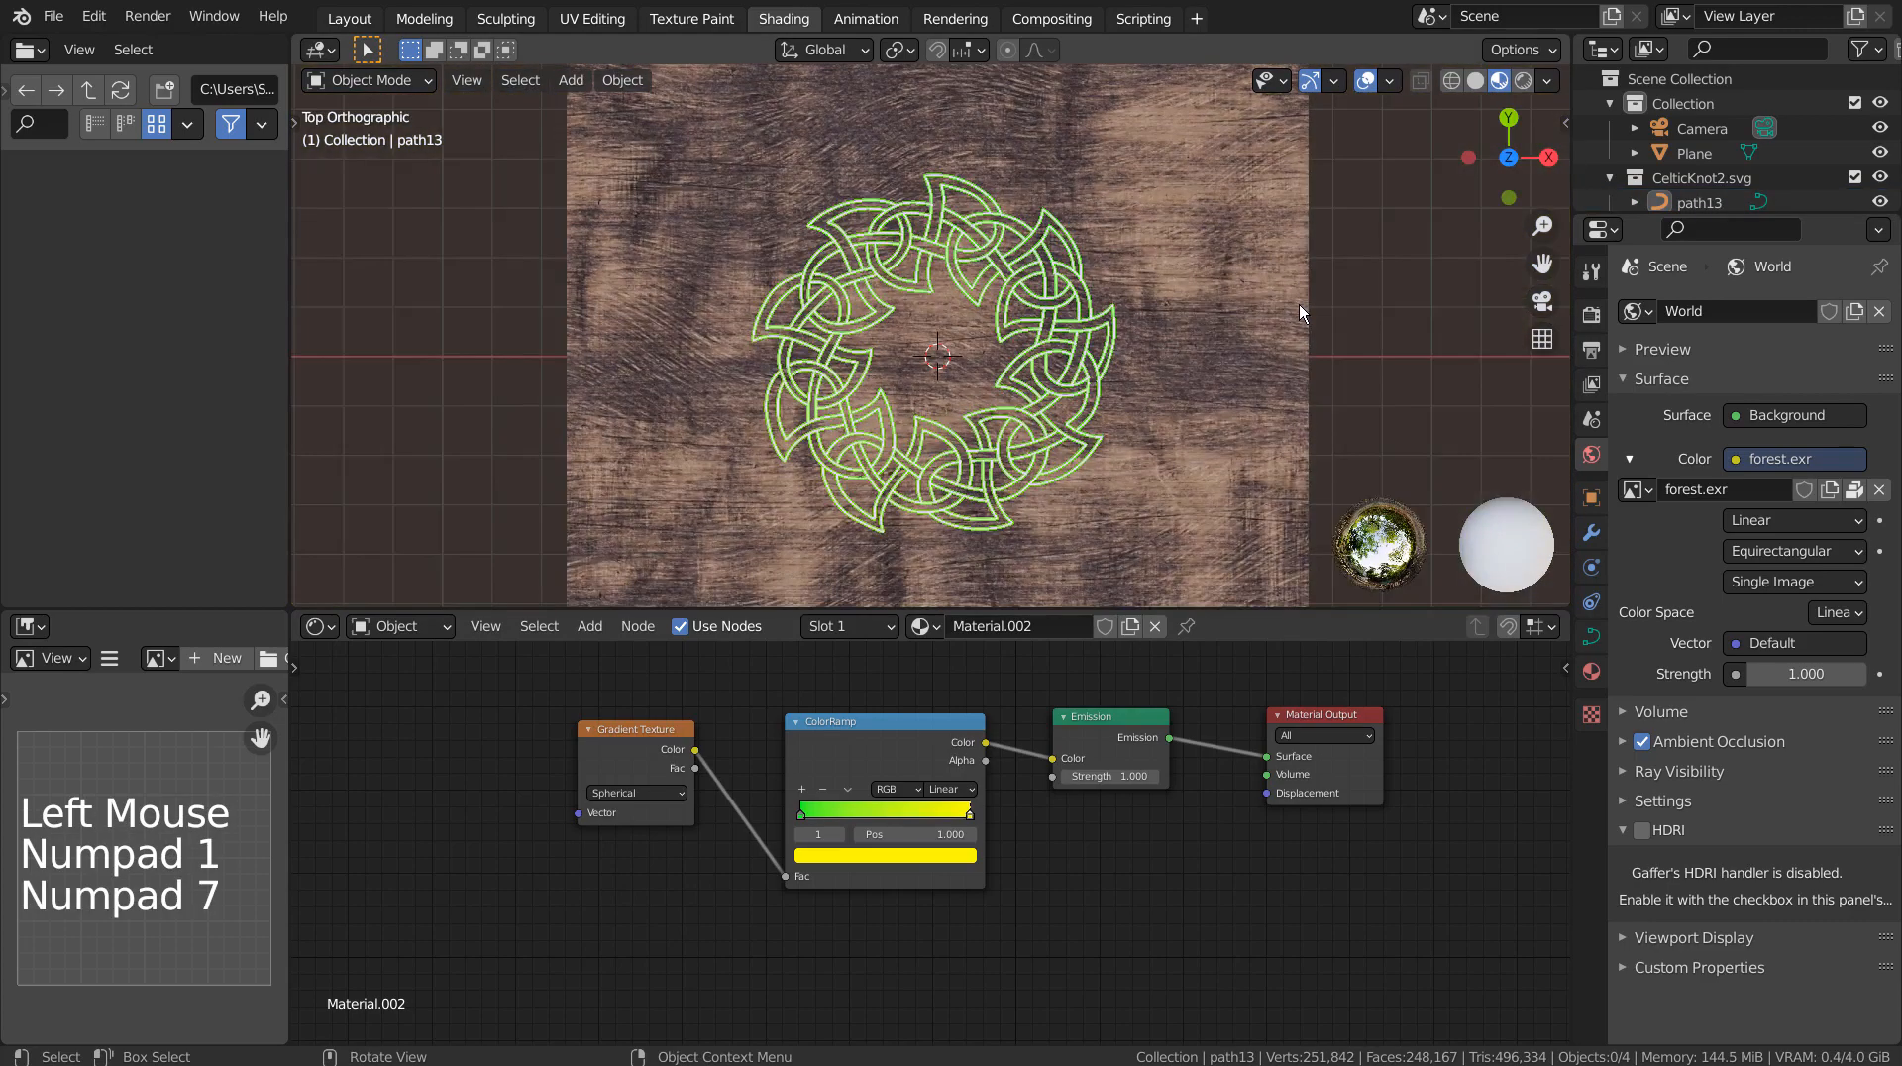
pyautogui.scroll(3, 1299, 305)
pyautogui.scroll(2, 1298, 313)
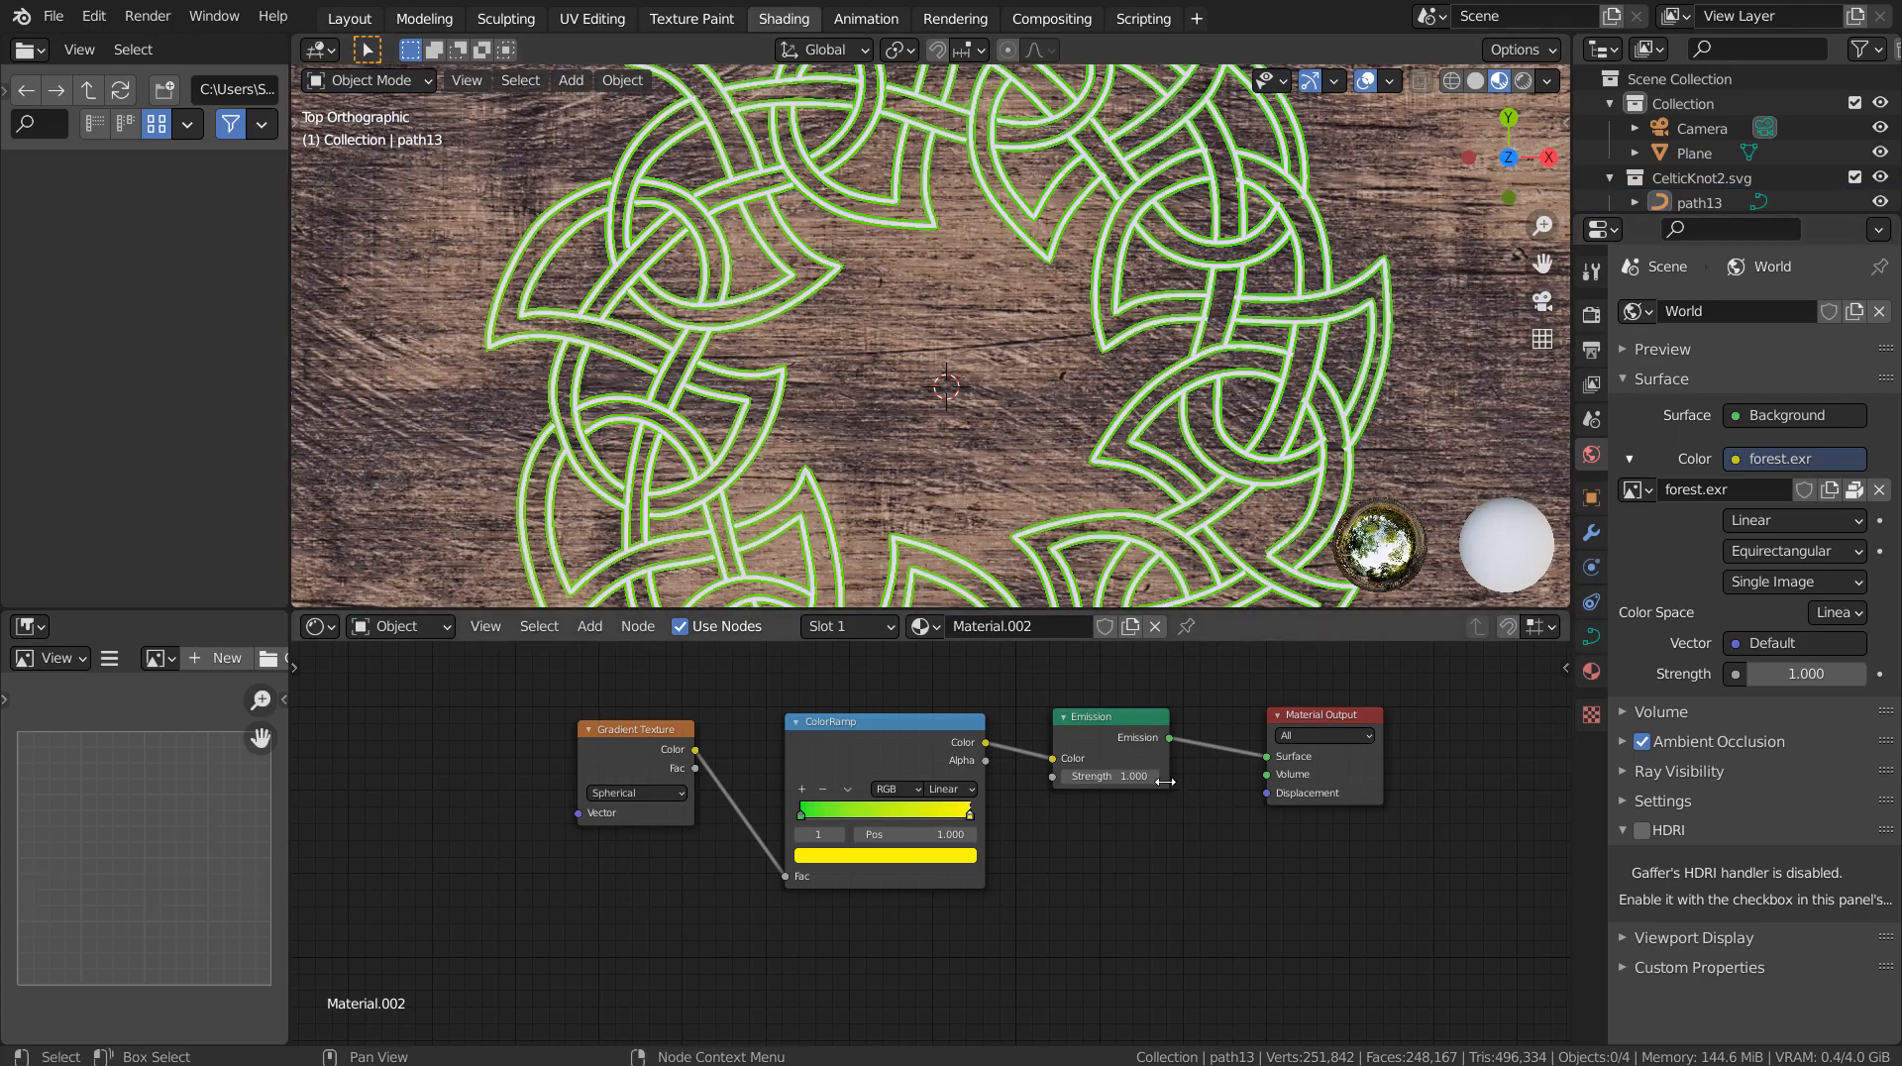
# Step: Switch the render engine to Eevee and enable Bloom
pyautogui.click(1591, 314)
pyautogui.click(1825, 310)
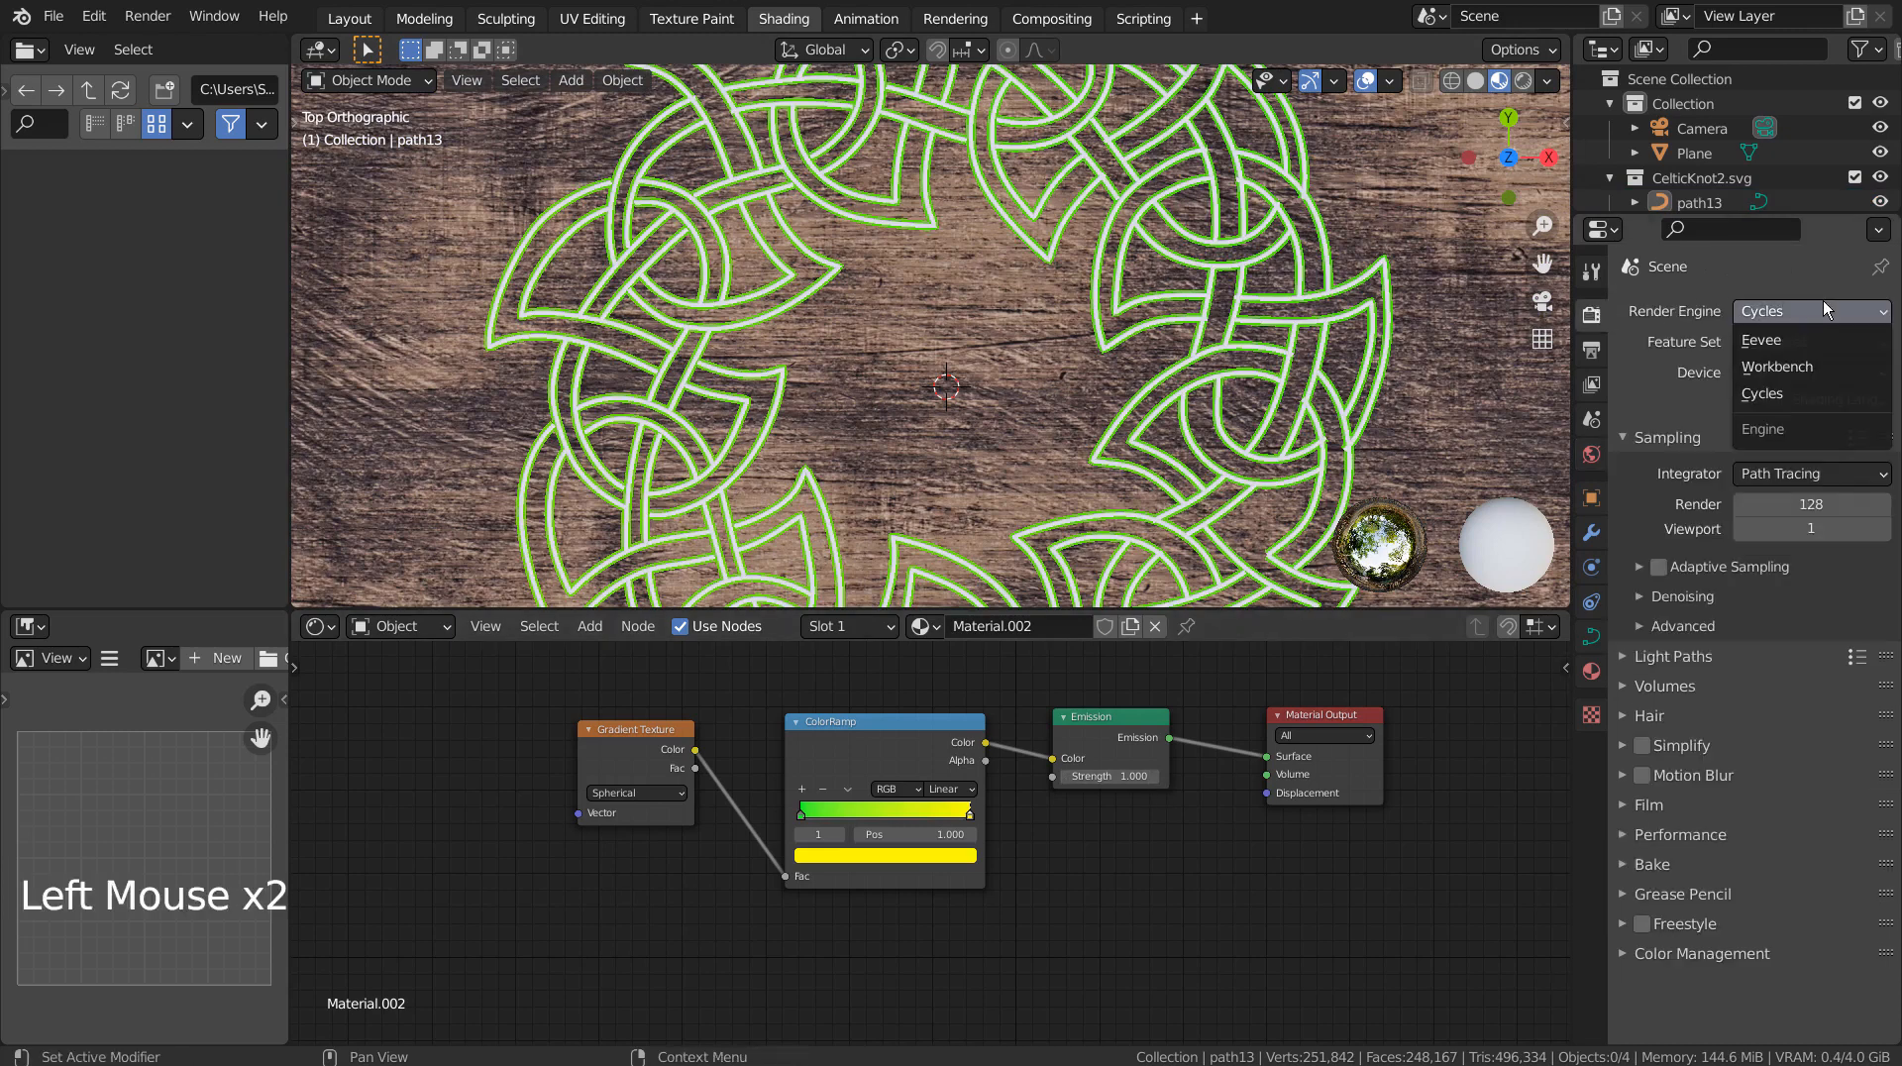
pyautogui.click(1809, 343)
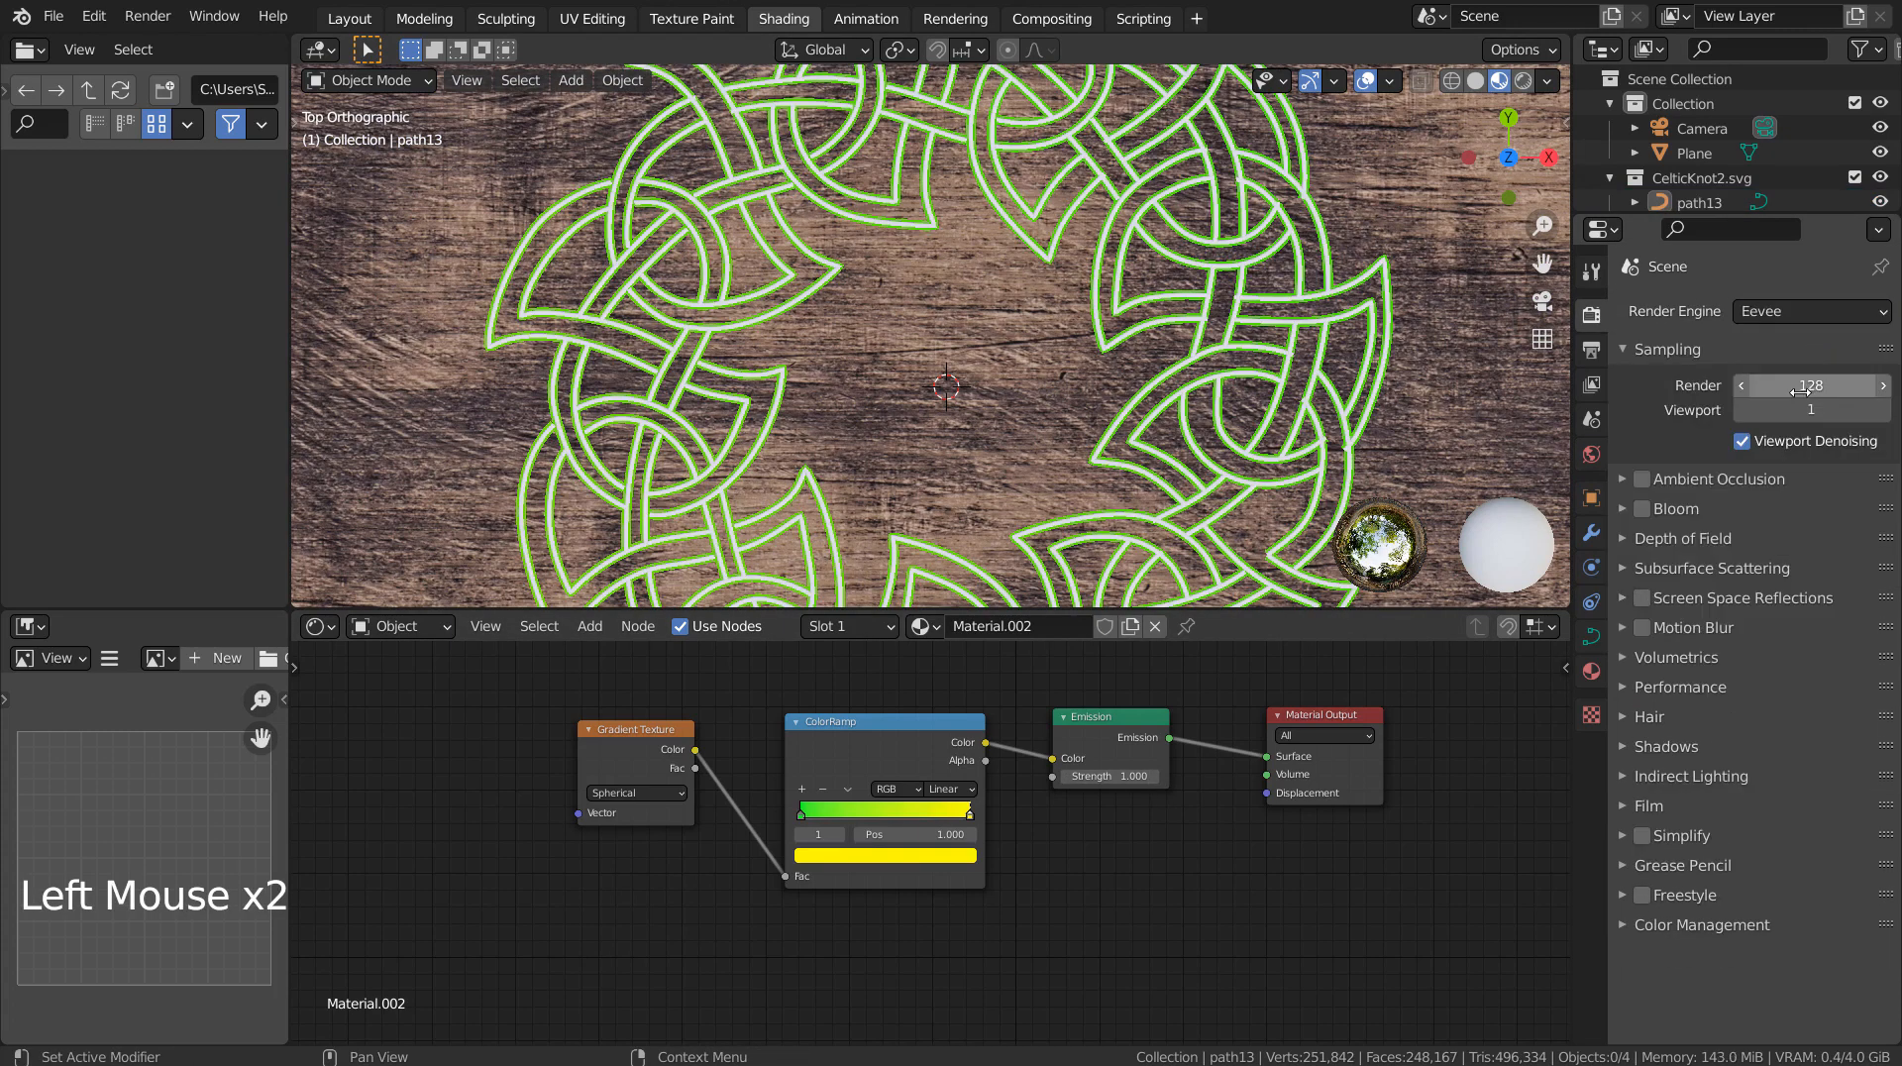
pyautogui.click(1652, 504)
pyautogui.click(1642, 508)
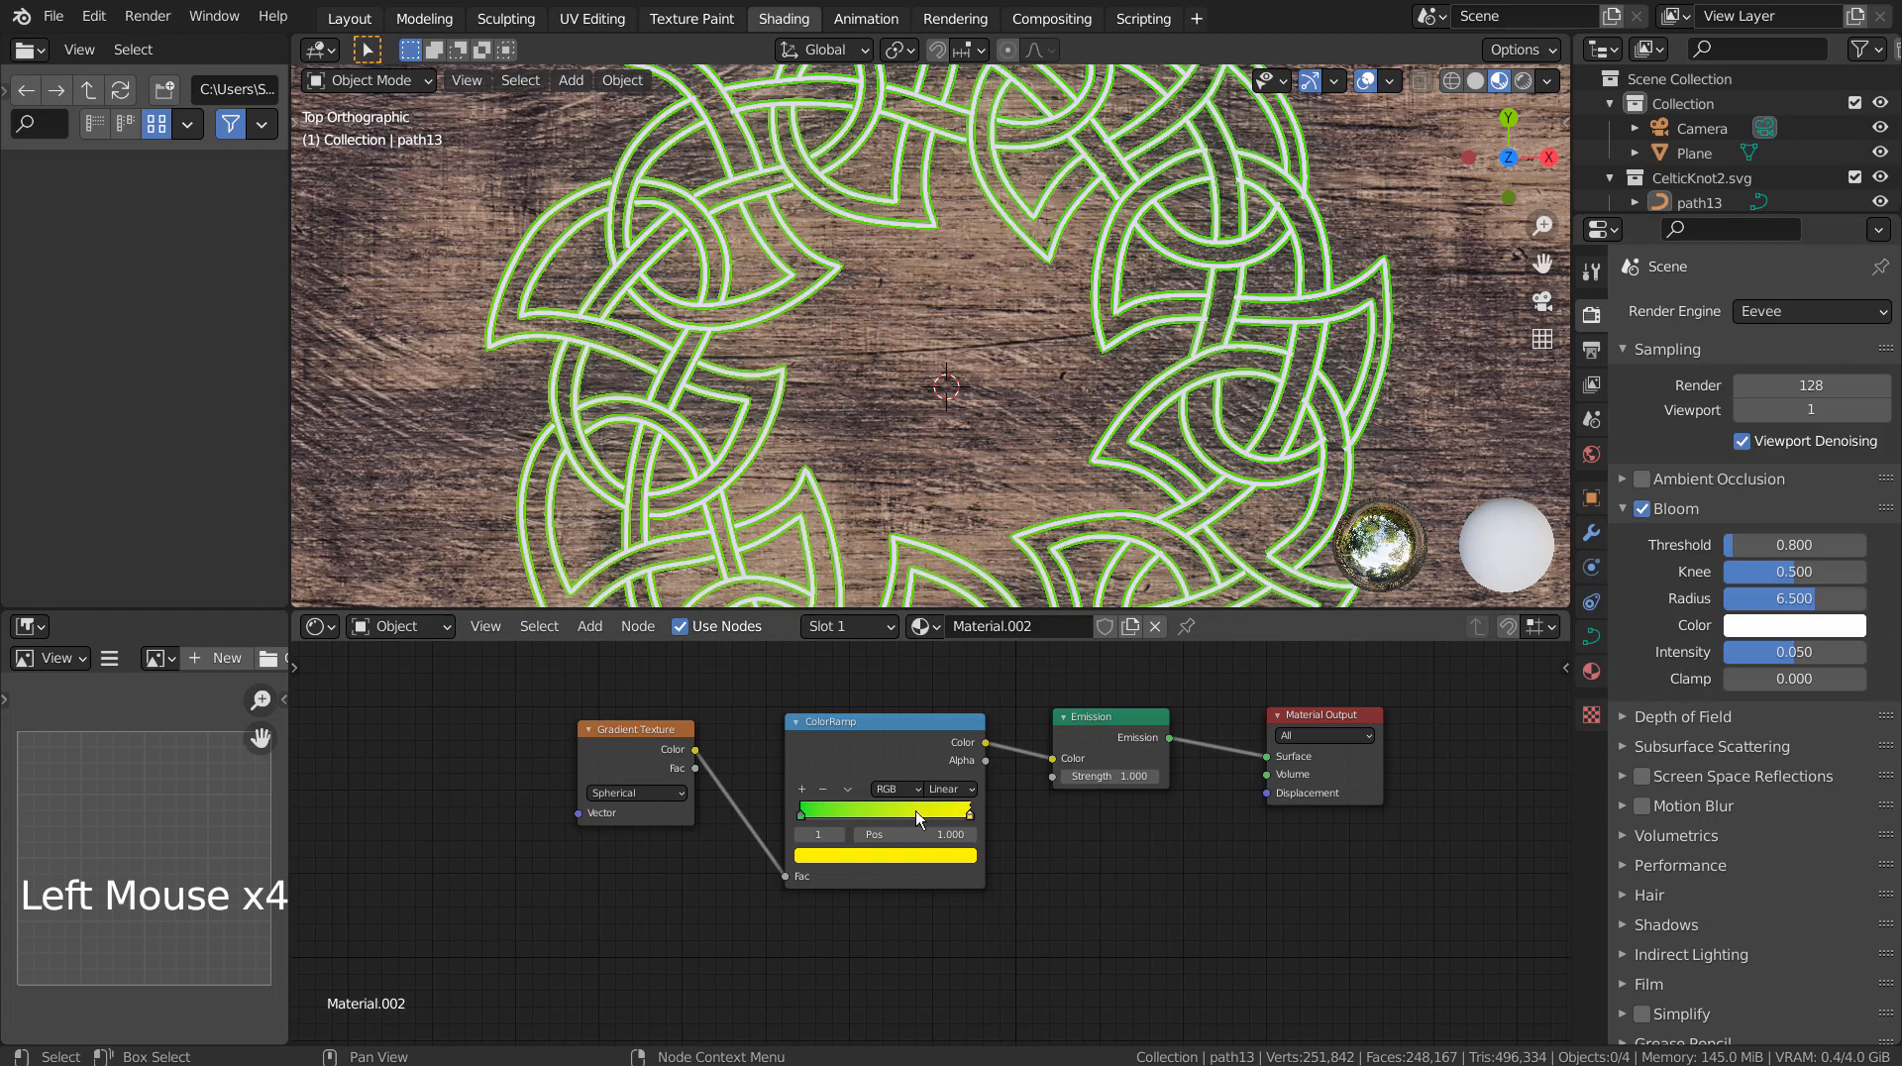
# Step: Lower the world background strength to 0.3 and show the viewport in rendered shading
pyautogui.click(1592, 454)
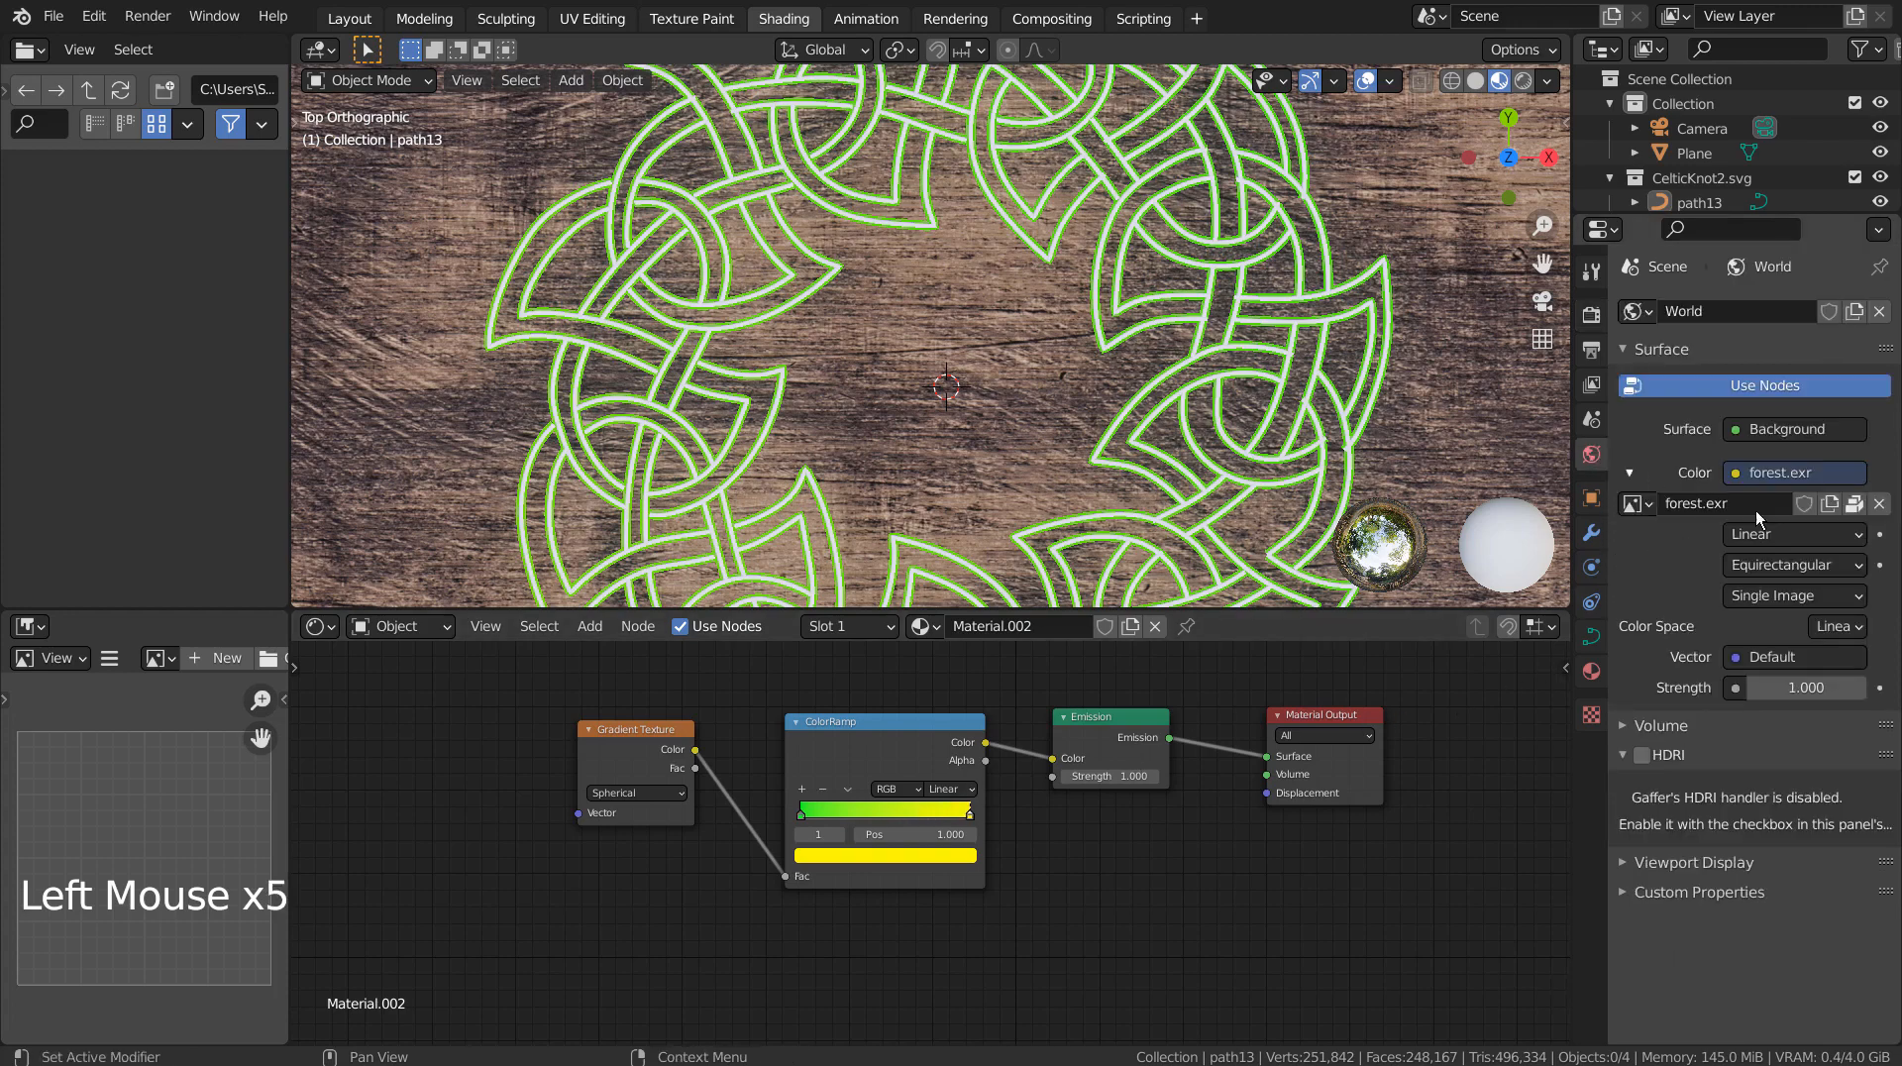
pyautogui.click(1796, 685)
pyautogui.click(1526, 81)
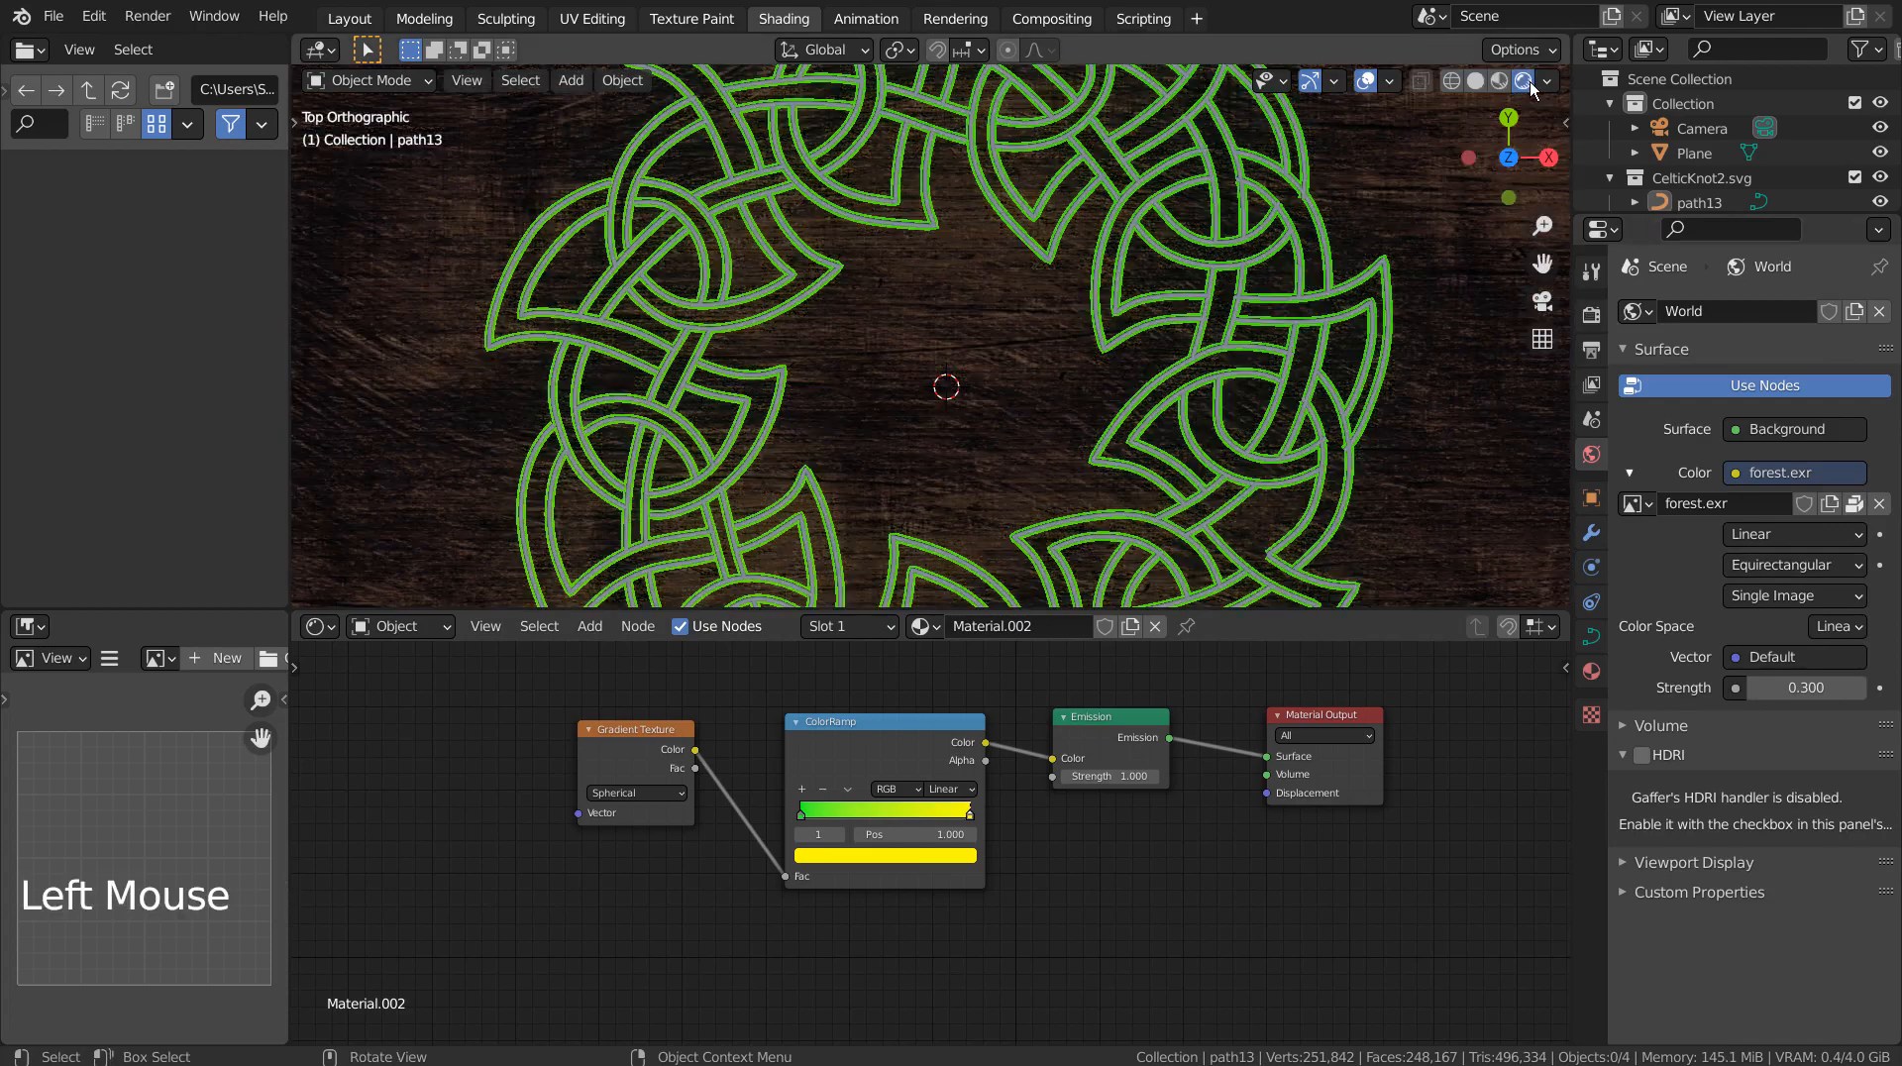
# Step: Raise the Emission strength of path13's material to 15 and check the glow around the knot
pyautogui.moveTo(1290, 525); pyautogui.dragTo(1214, 467, button='middle')
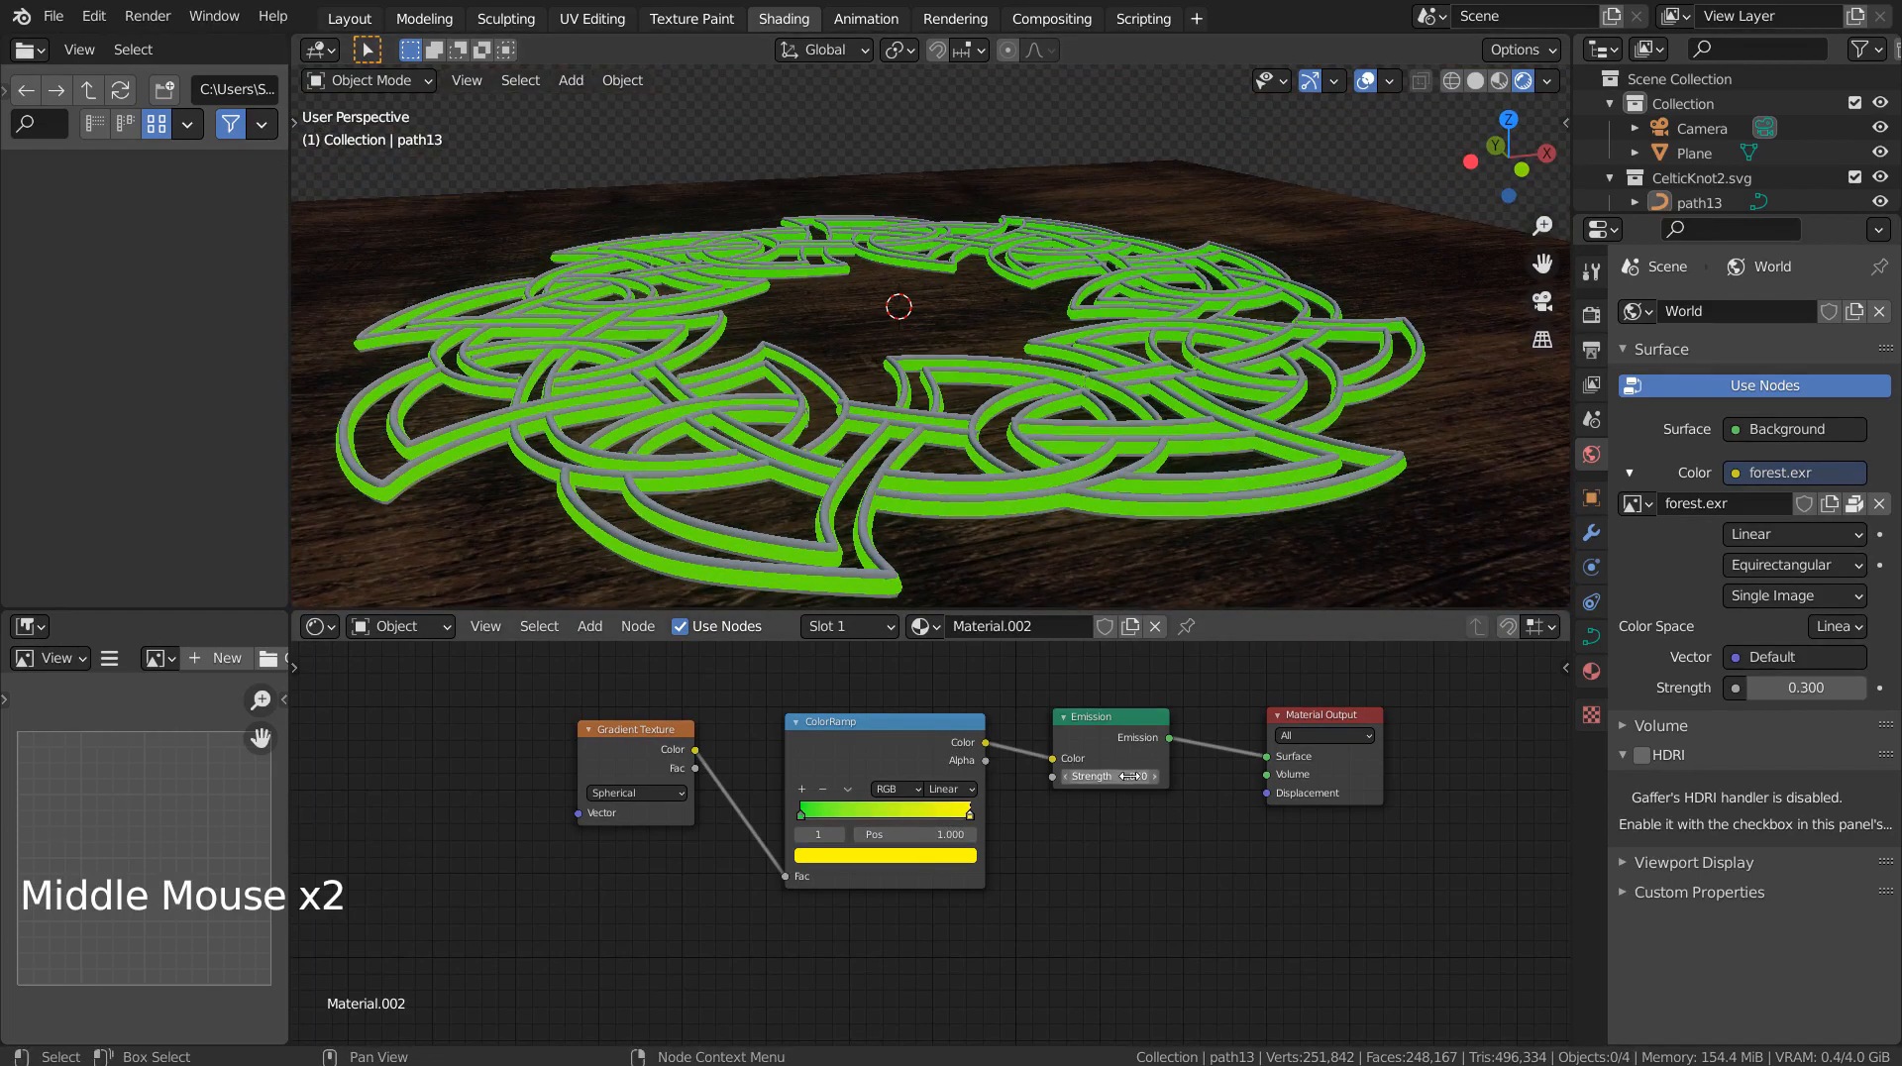
pyautogui.moveTo(1105, 776); pyautogui.dragTo(1139, 776)
pyautogui.moveTo(981, 475); pyautogui.dragTo(1194, 454, button='middle')
pyautogui.moveTo(1139, 776); pyautogui.dragTo(1113, 733)
pyautogui.moveTo(1094, 575); pyautogui.dragTo(1030, 449, button='middle')
pyautogui.scroll(-2, 1030, 449)
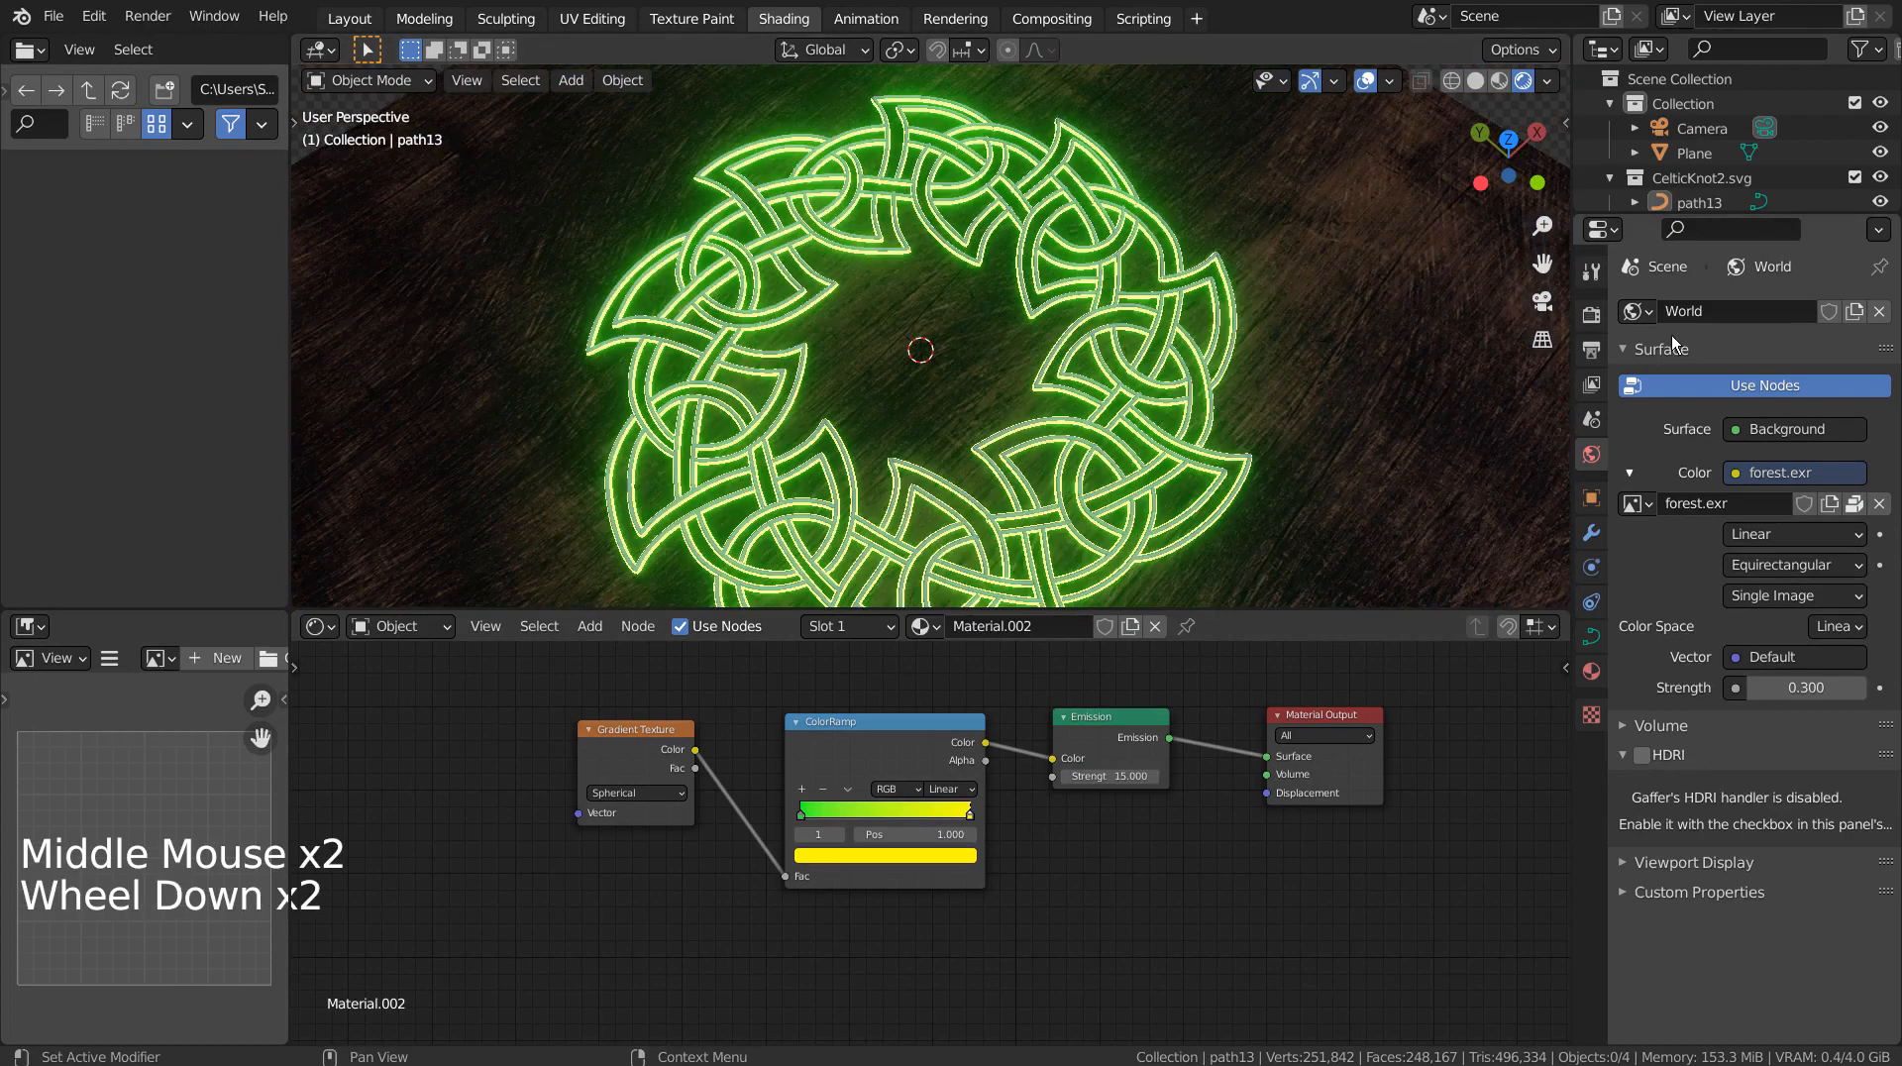
# Step: Select path13.001 in the Layout workspace and create a new material for it in the Shading workspace
pyautogui.click(354, 19)
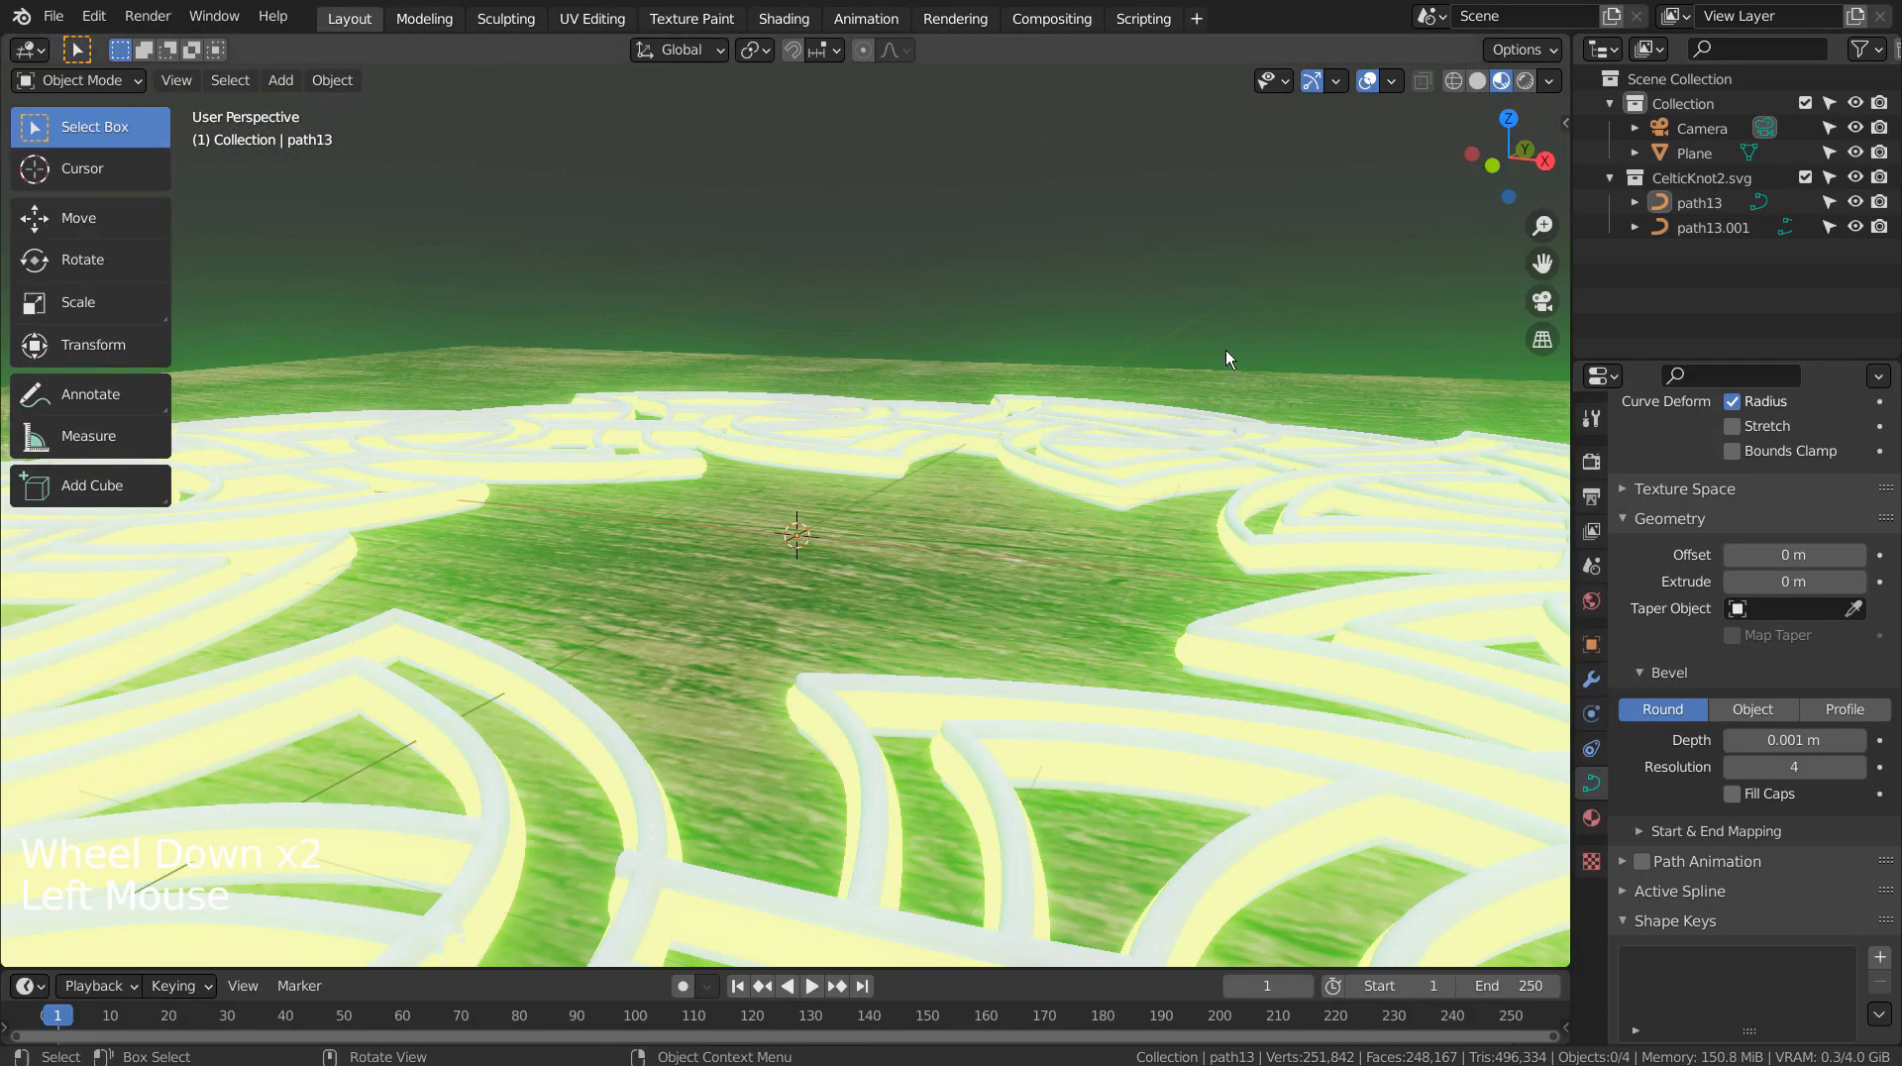
pyautogui.moveTo(1144, 501); pyautogui.dragTo(1176, 657, button='middle')
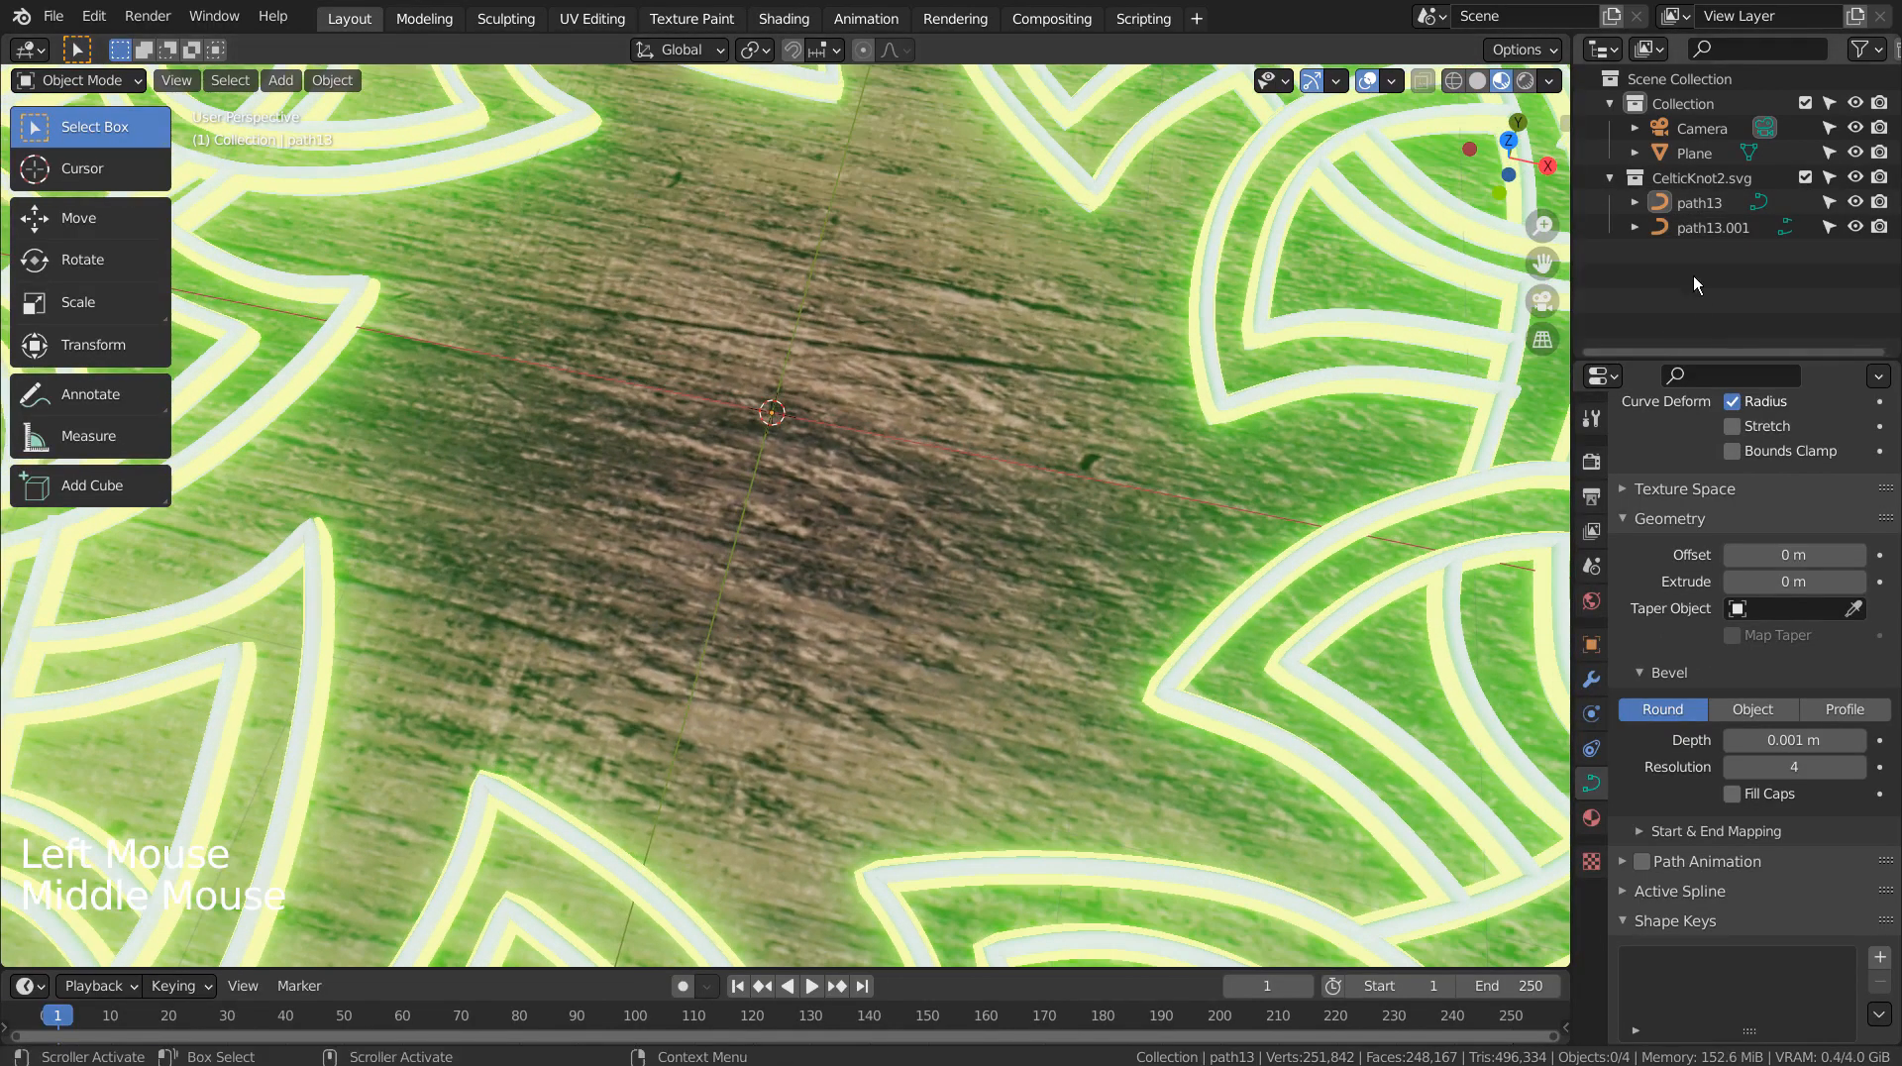
pyautogui.click(1706, 227)
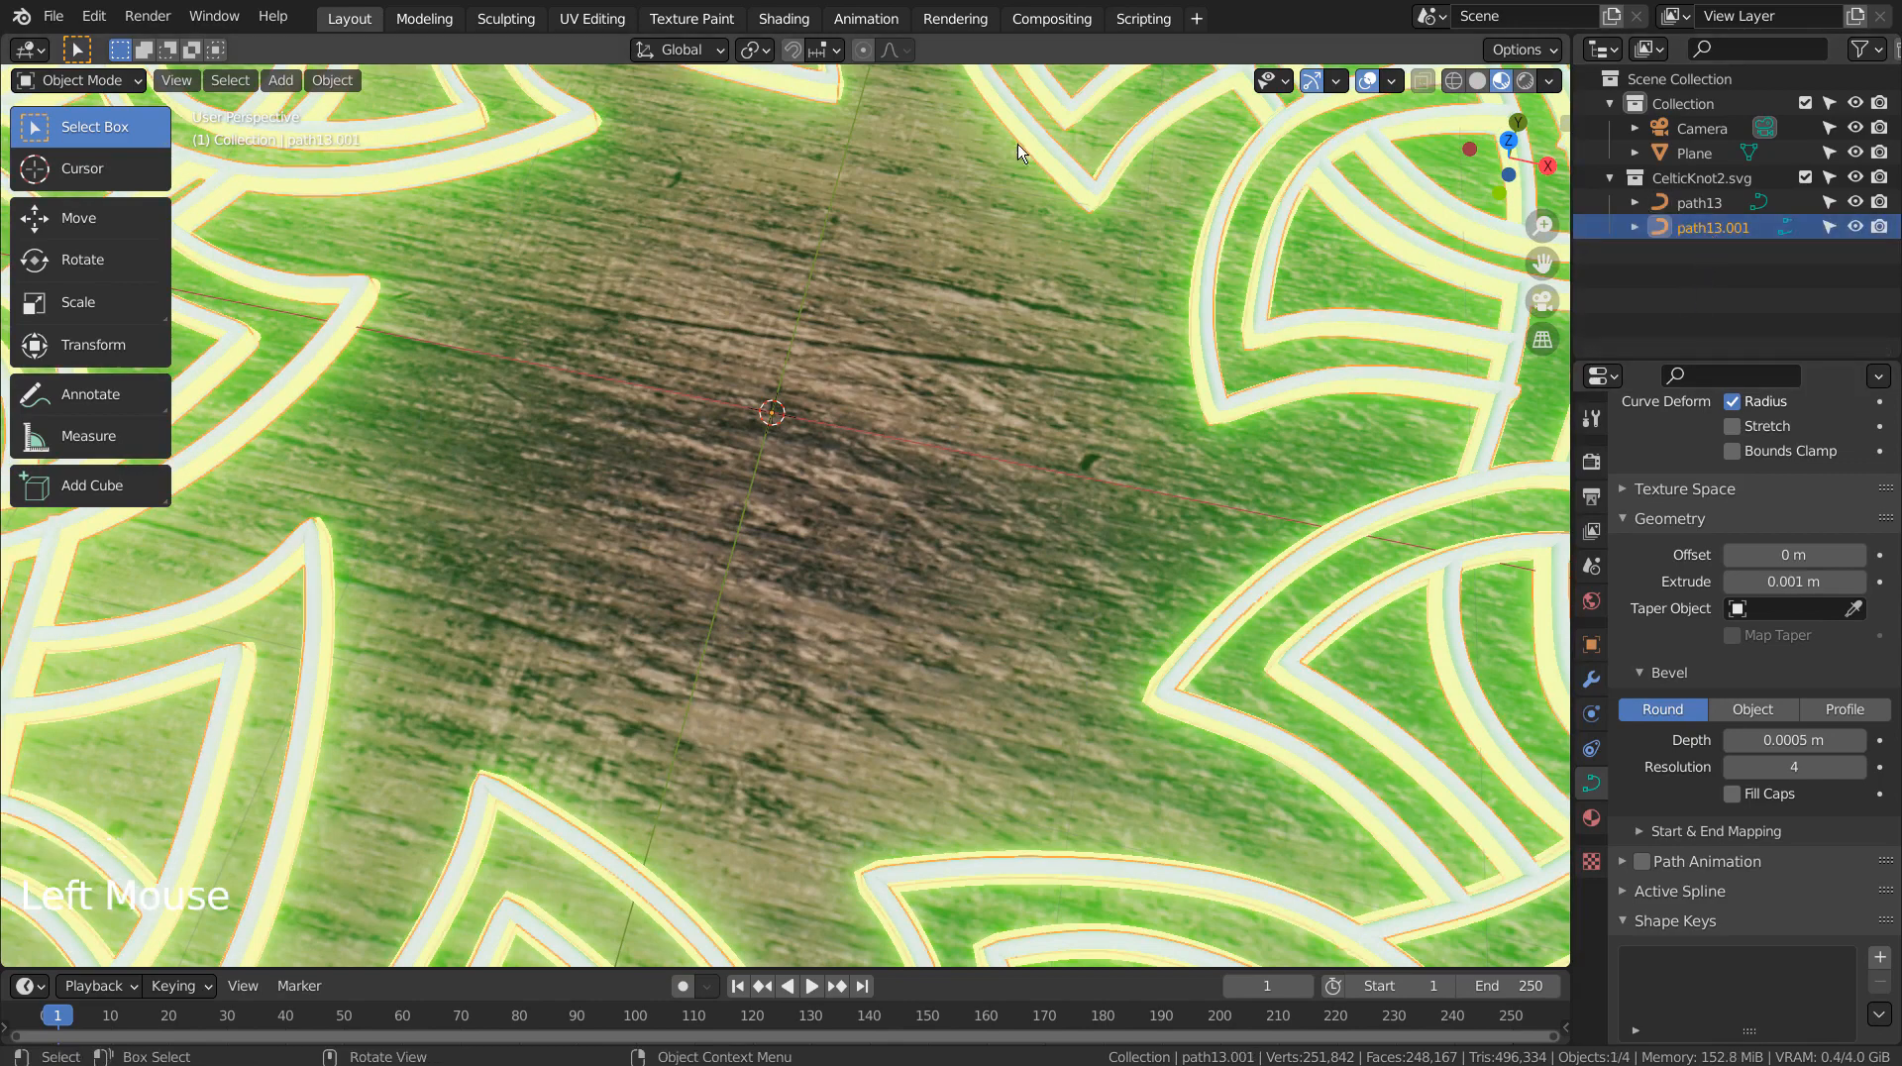
pyautogui.click(783, 19)
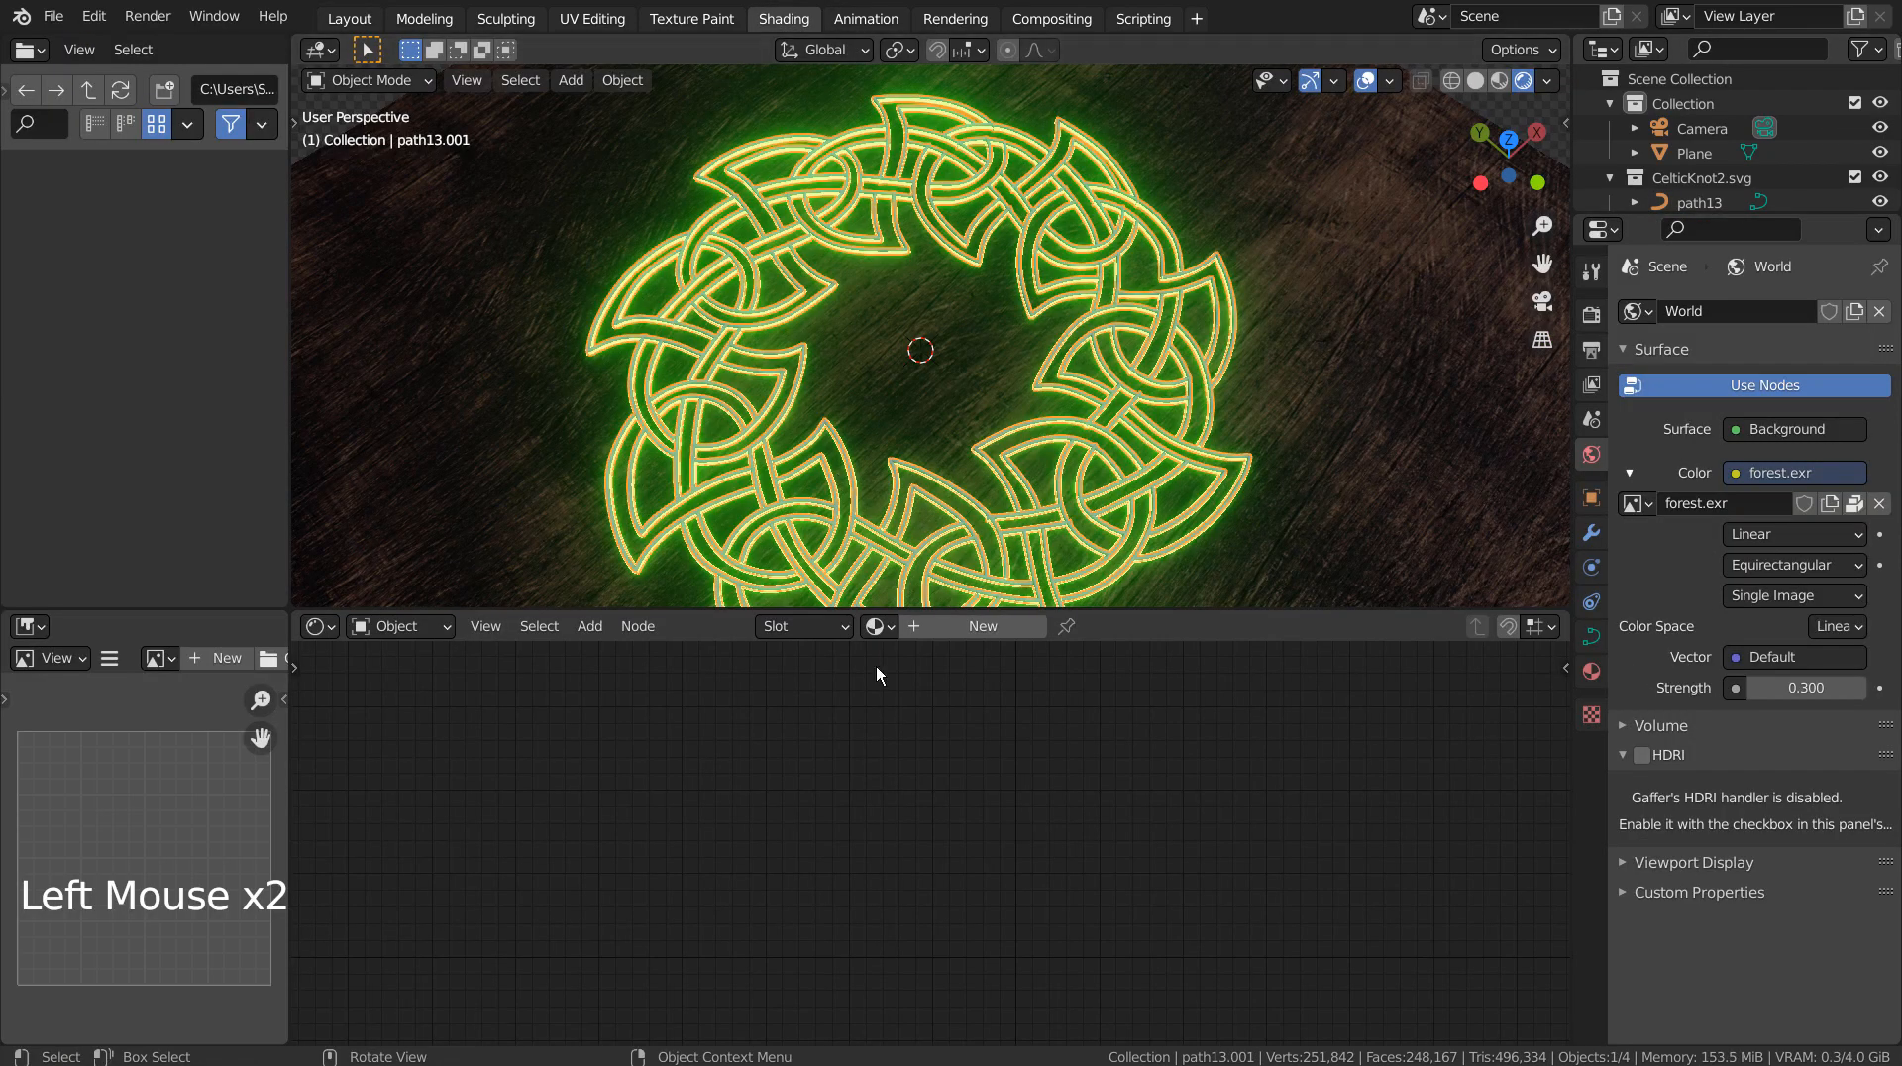
pyautogui.click(1015, 627)
# Step: Replace the Principled BSDF in path13.001's new material with an Emission node
pyautogui.click(1126, 723)
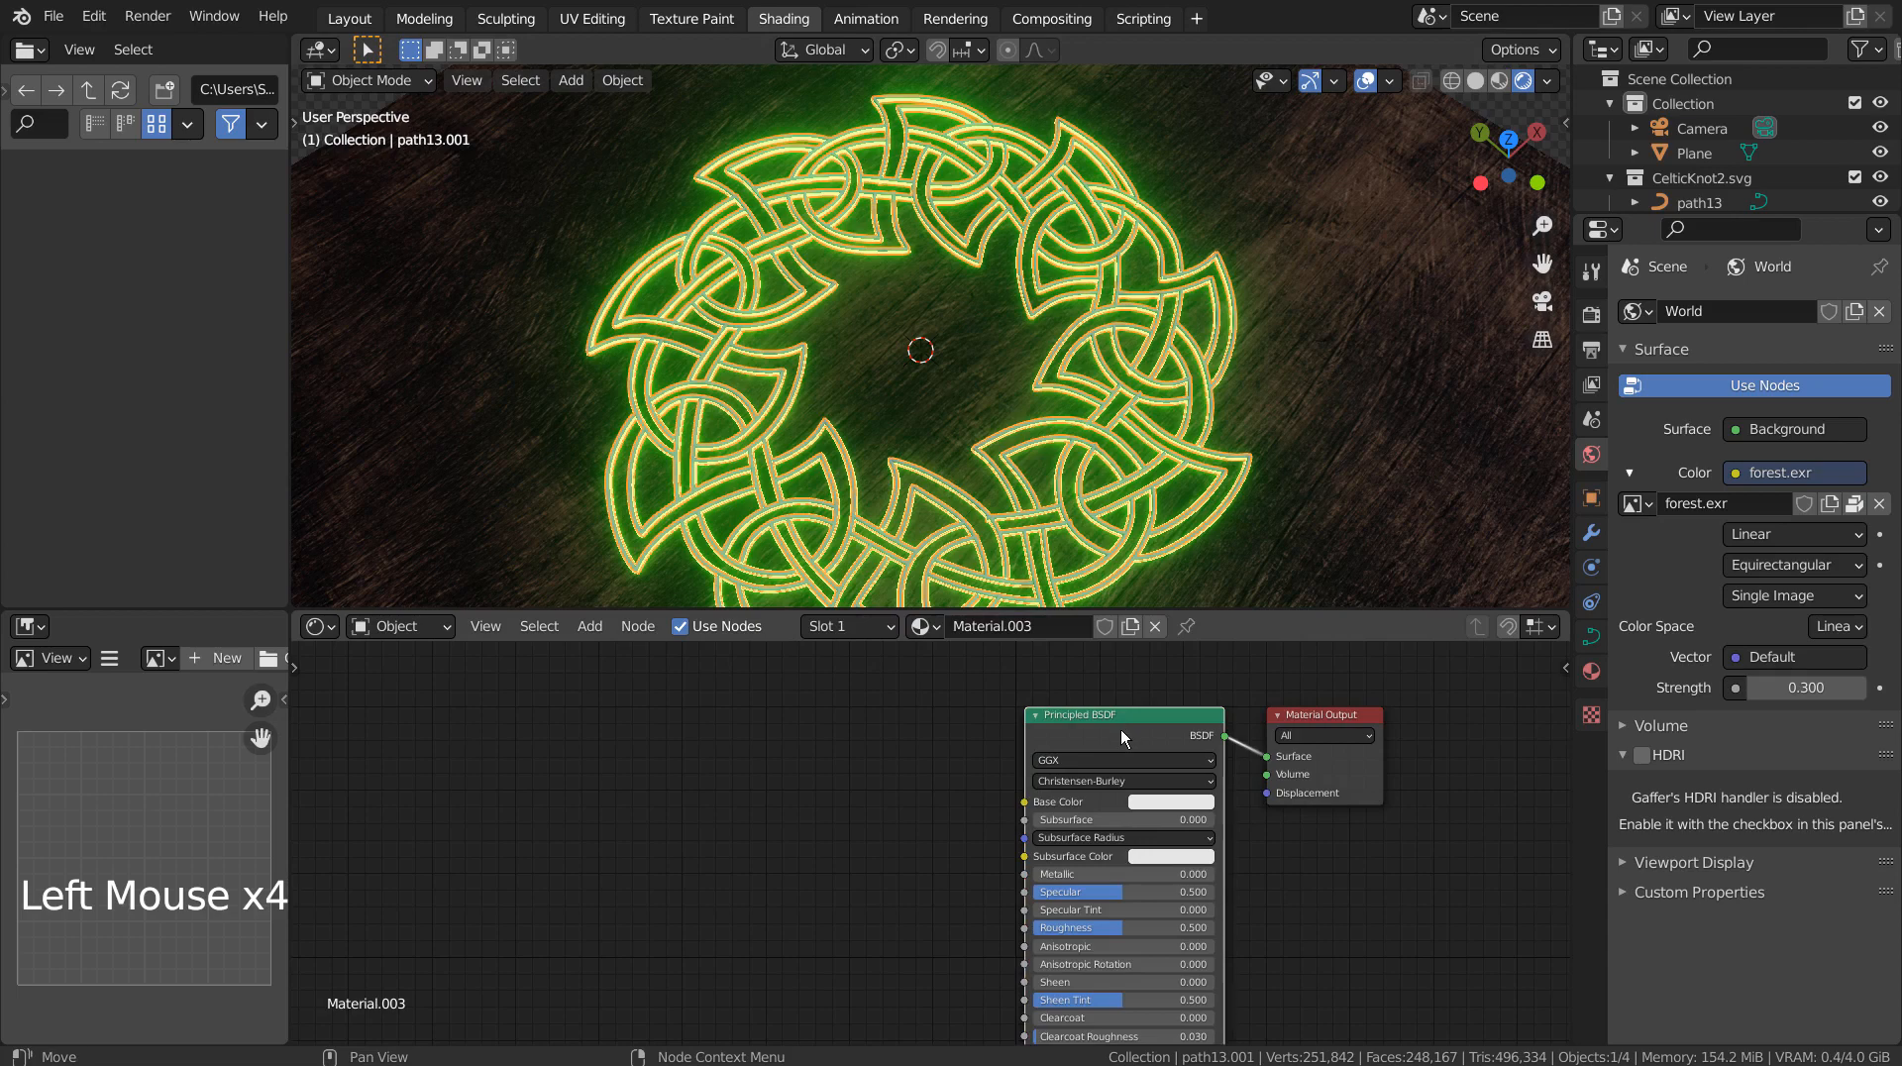
pyautogui.press('x')
pyautogui.hotkey('shift', 'a')
pyautogui.write('e')
pyautogui.click(1065, 769)
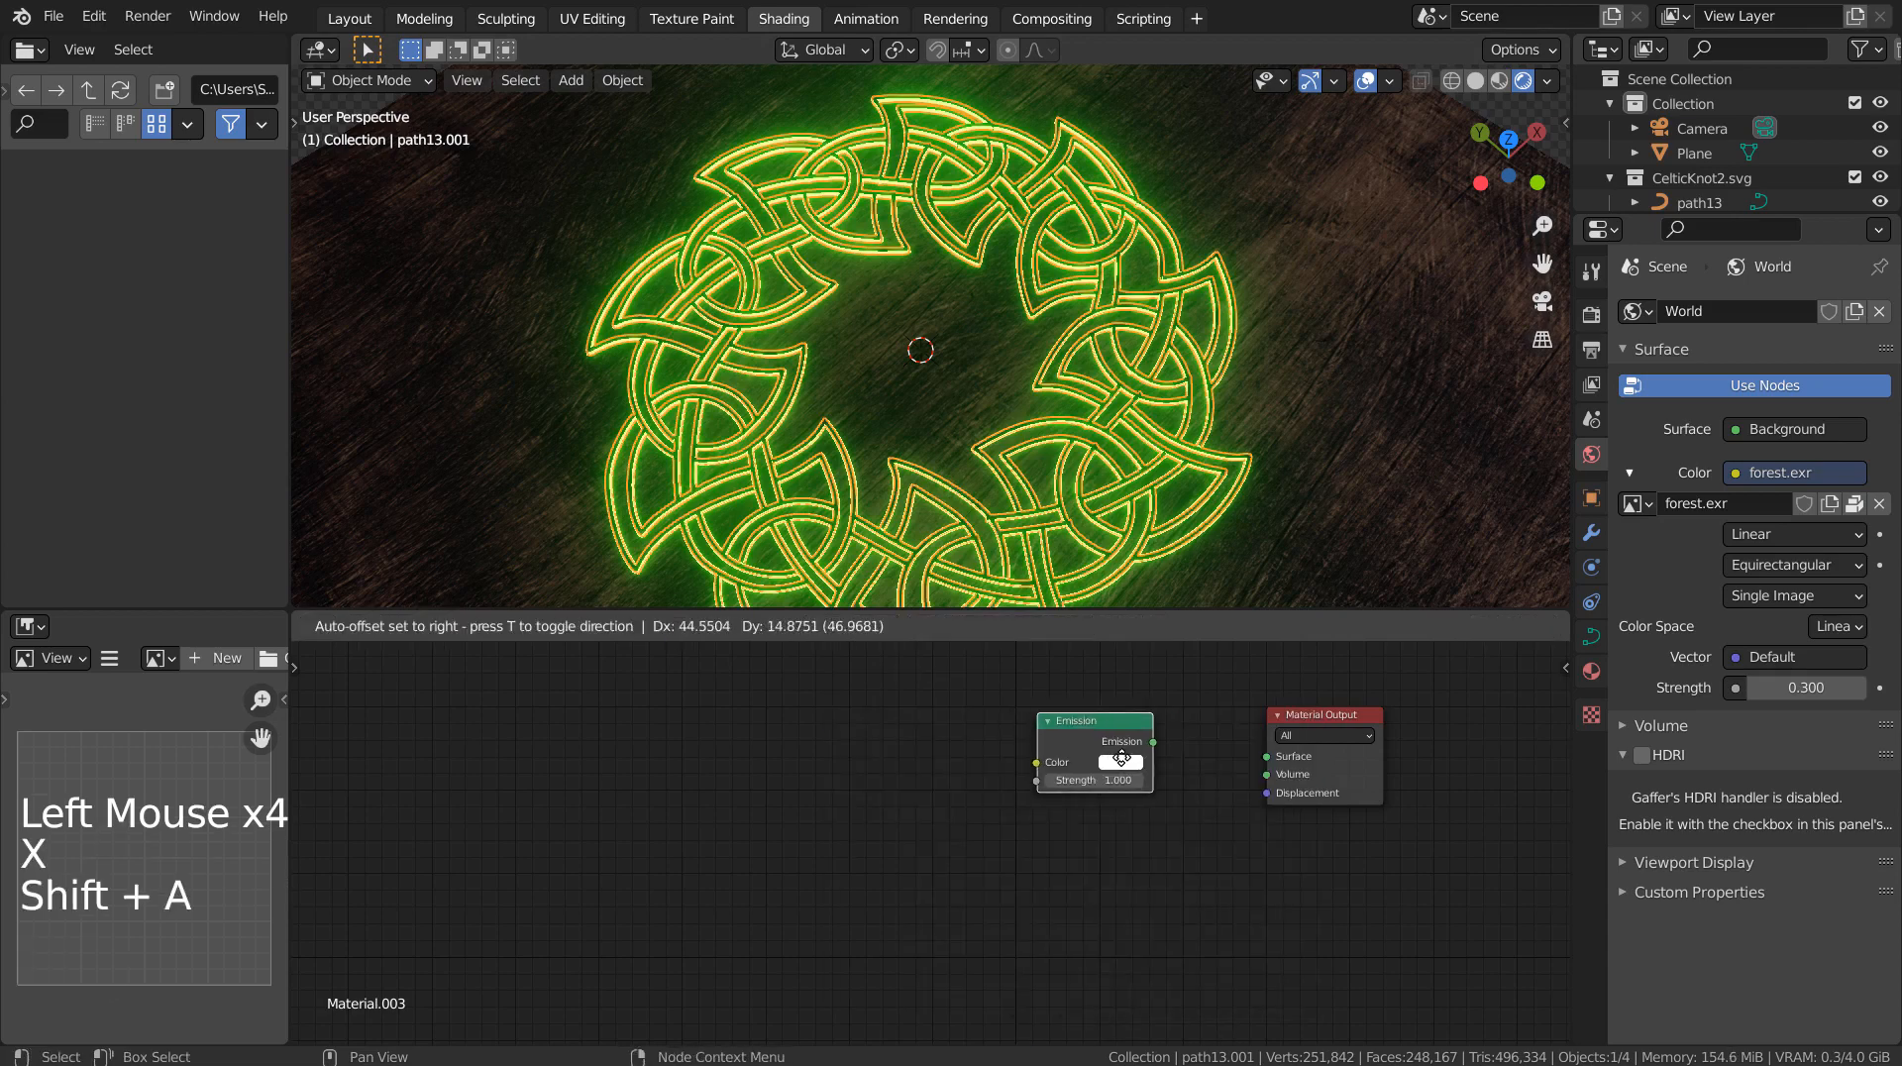
pyautogui.click(1139, 758)
# Step: Add a ColorRamp node and a Gradient Texture node ahead of the Emission node in path13.001's material
pyautogui.hotkey('shift', 'a')
pyautogui.write('c')
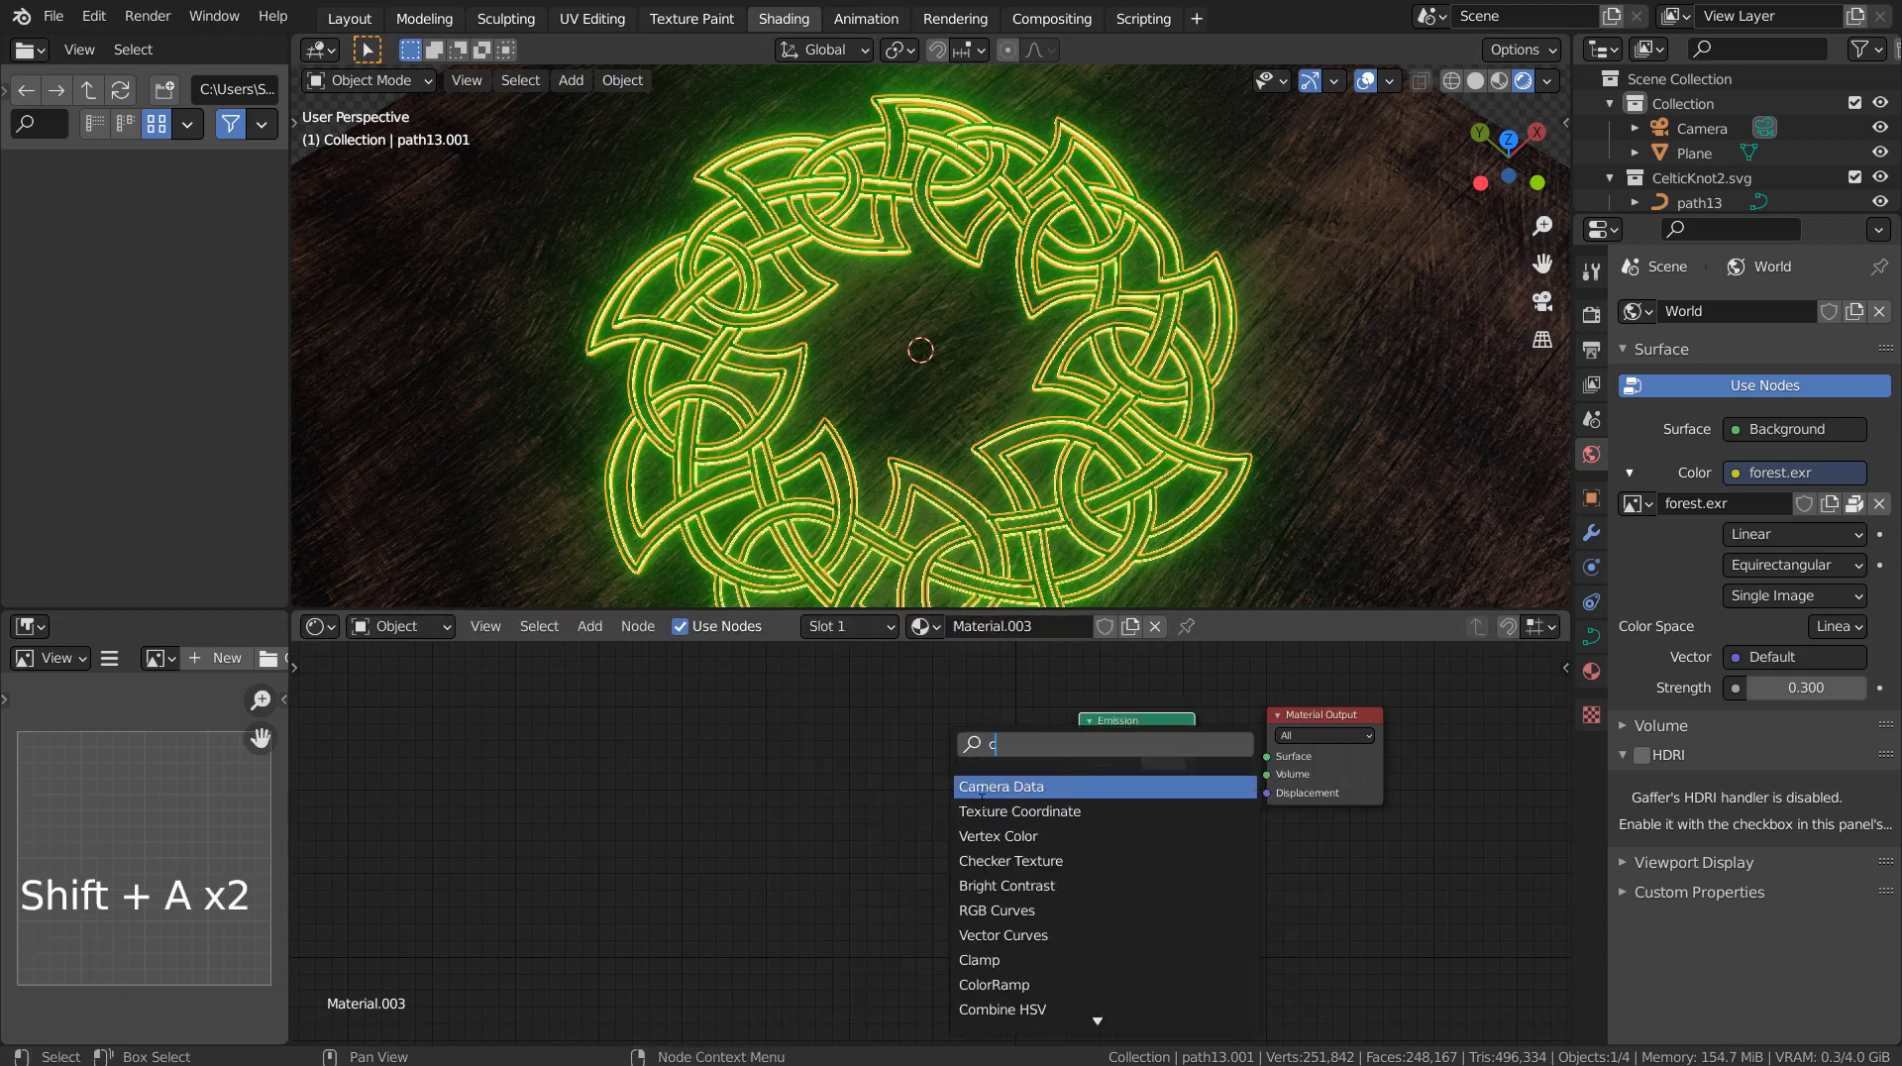
pyautogui.click(1002, 984)
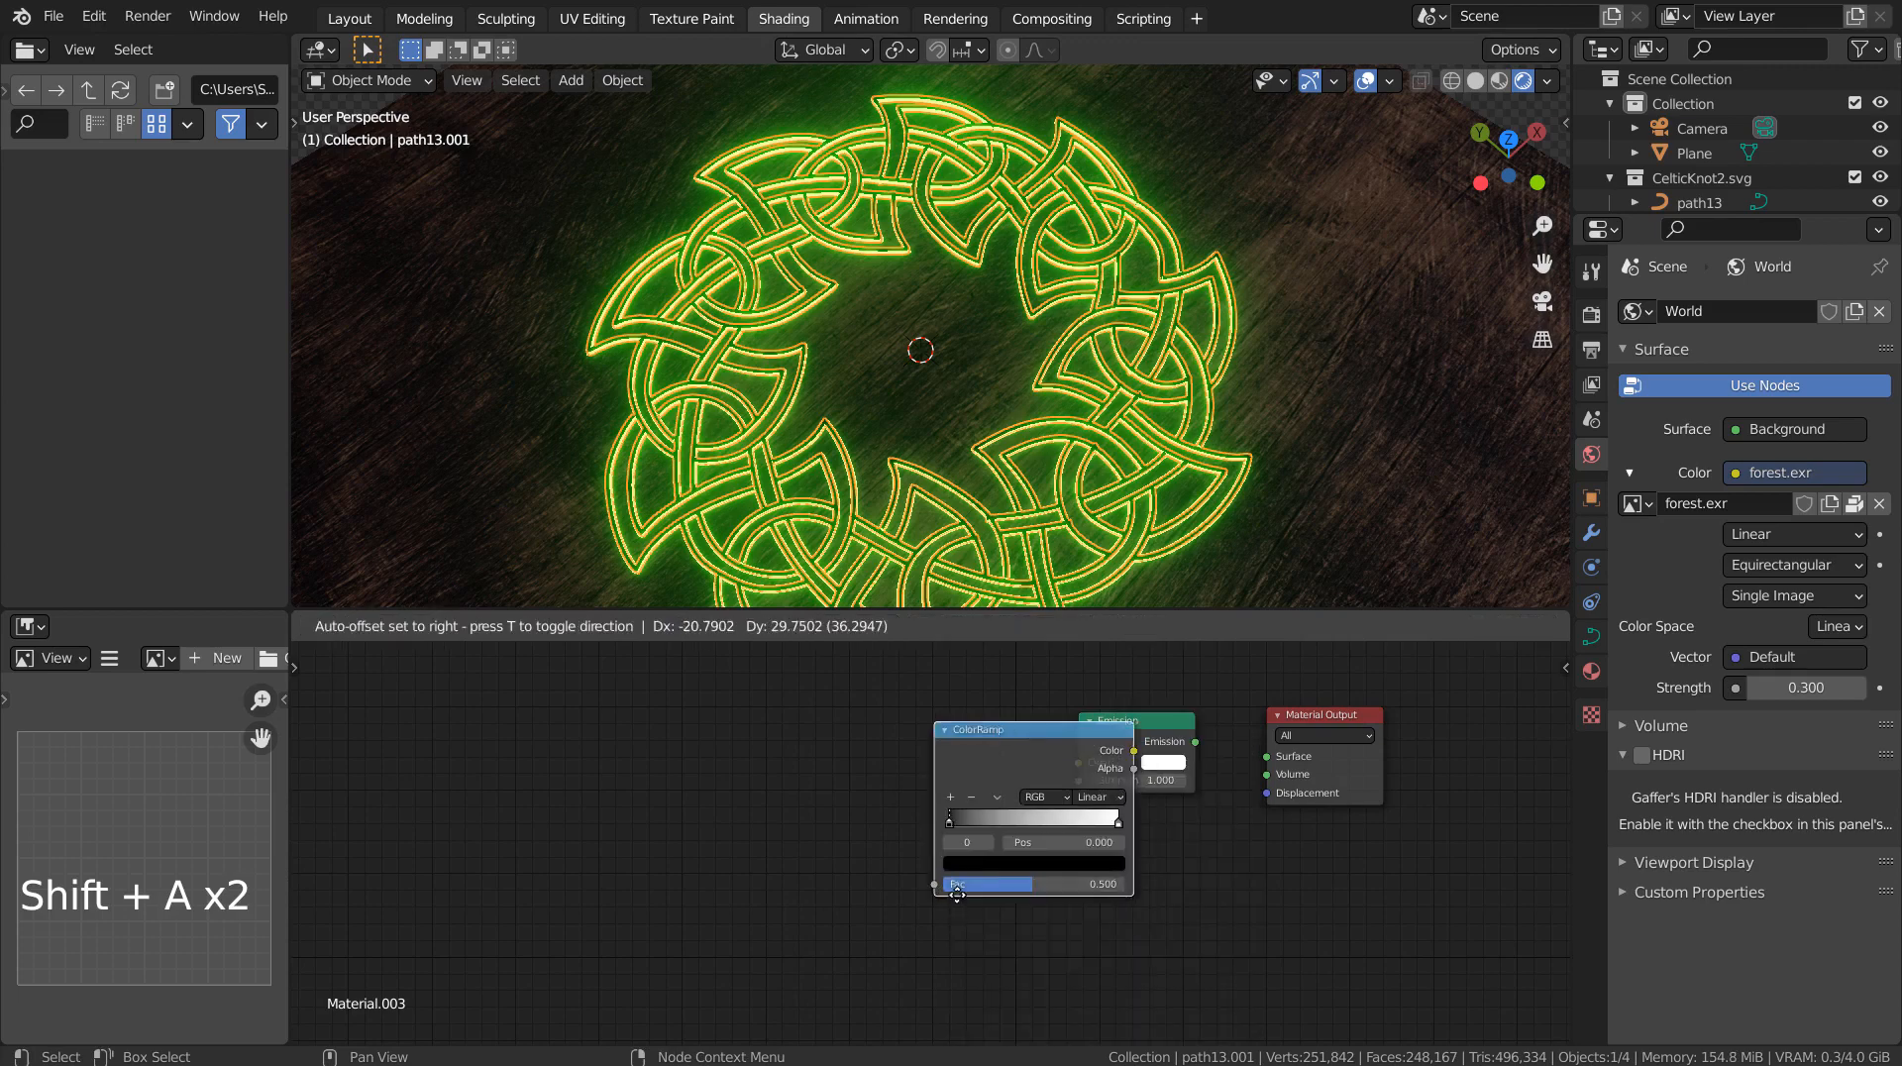
pyautogui.click(868, 951)
pyautogui.hotkey('shift', 'a')
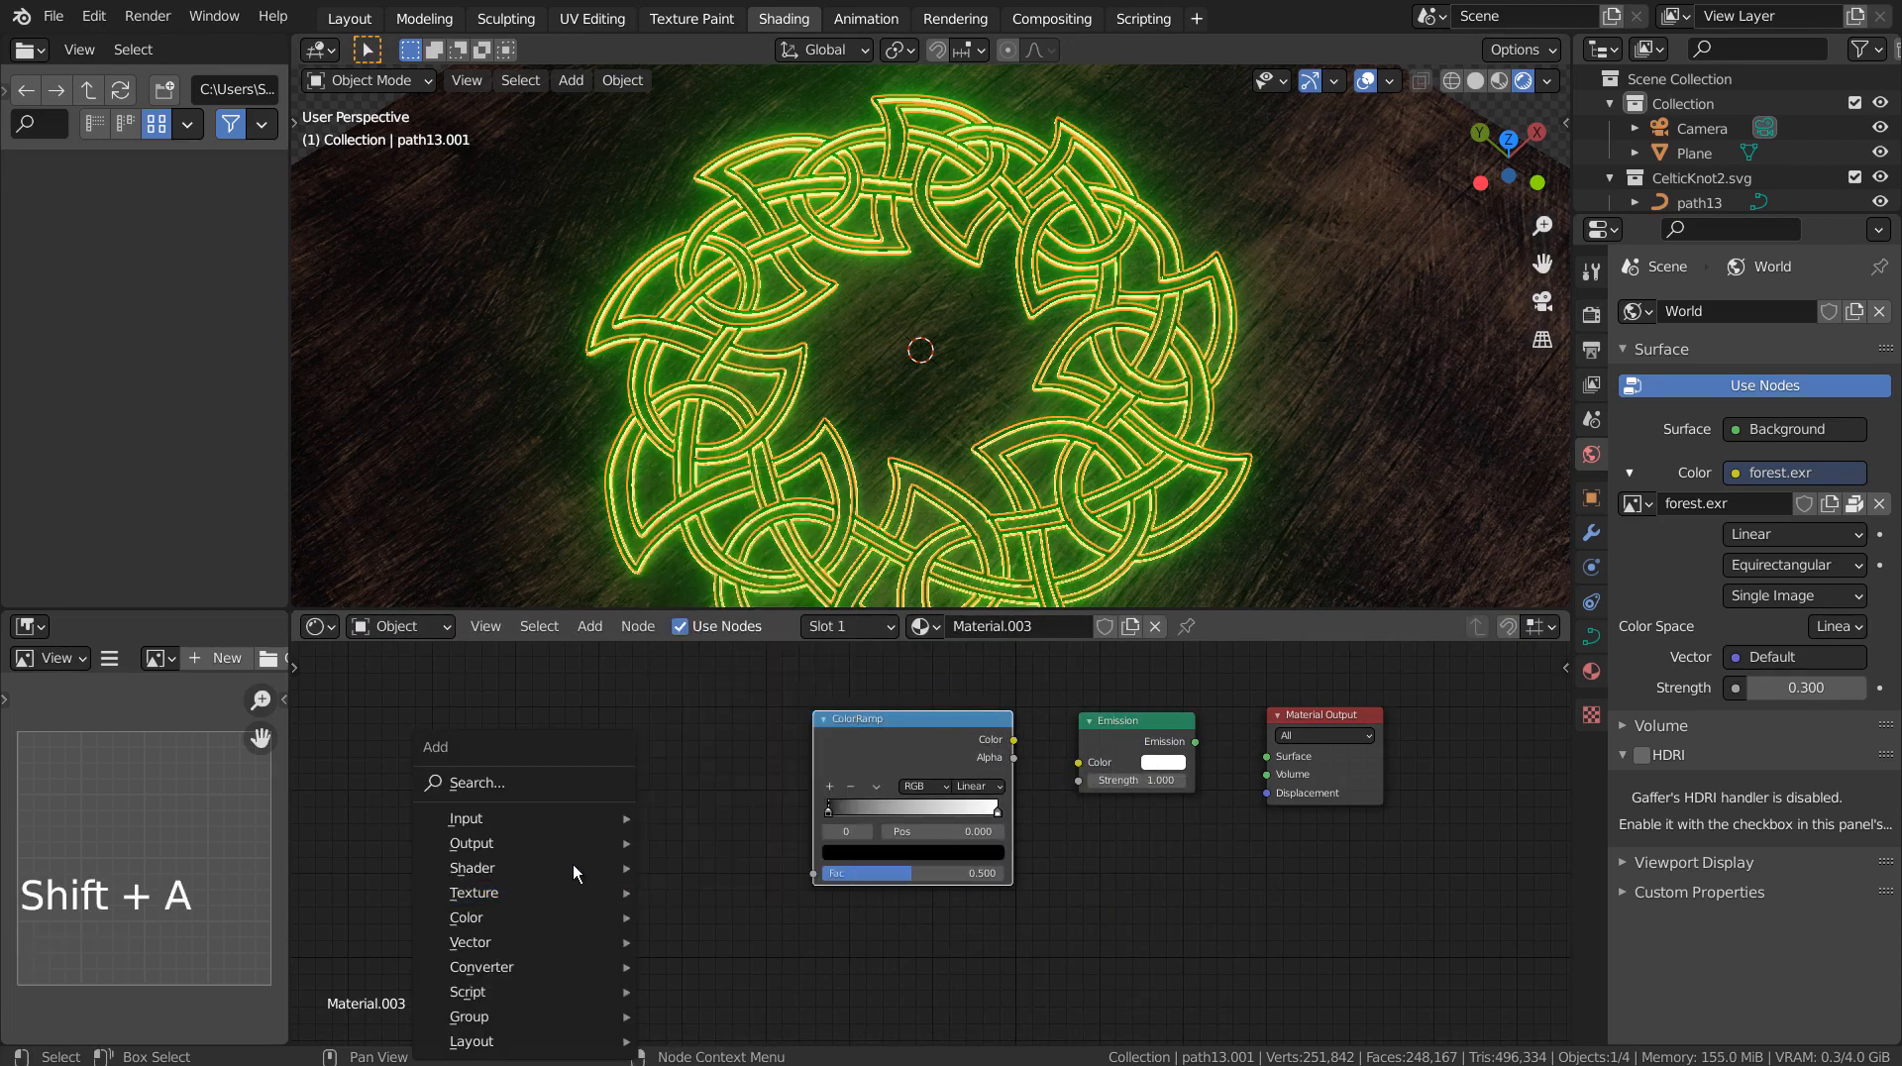
pyautogui.click(606, 782)
pyautogui.write('g')
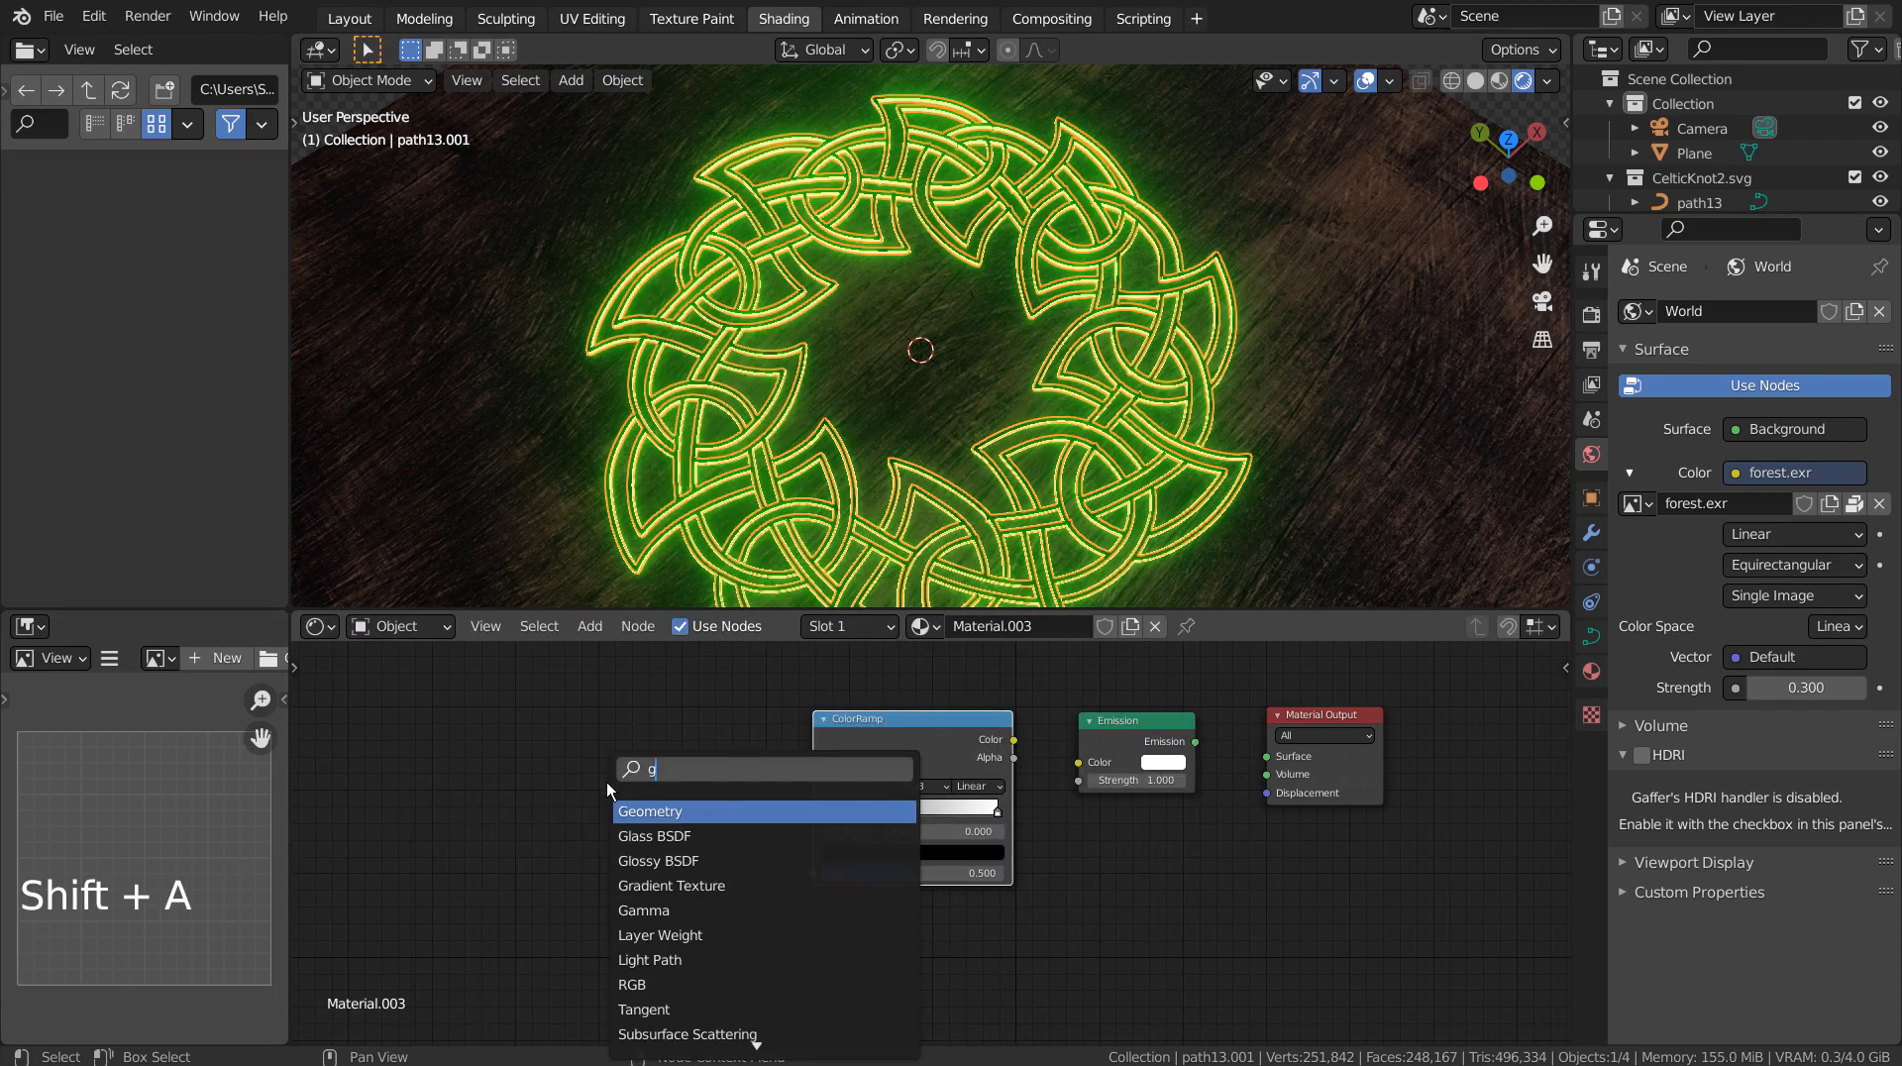
pyautogui.click(670, 885)
pyautogui.click(720, 810)
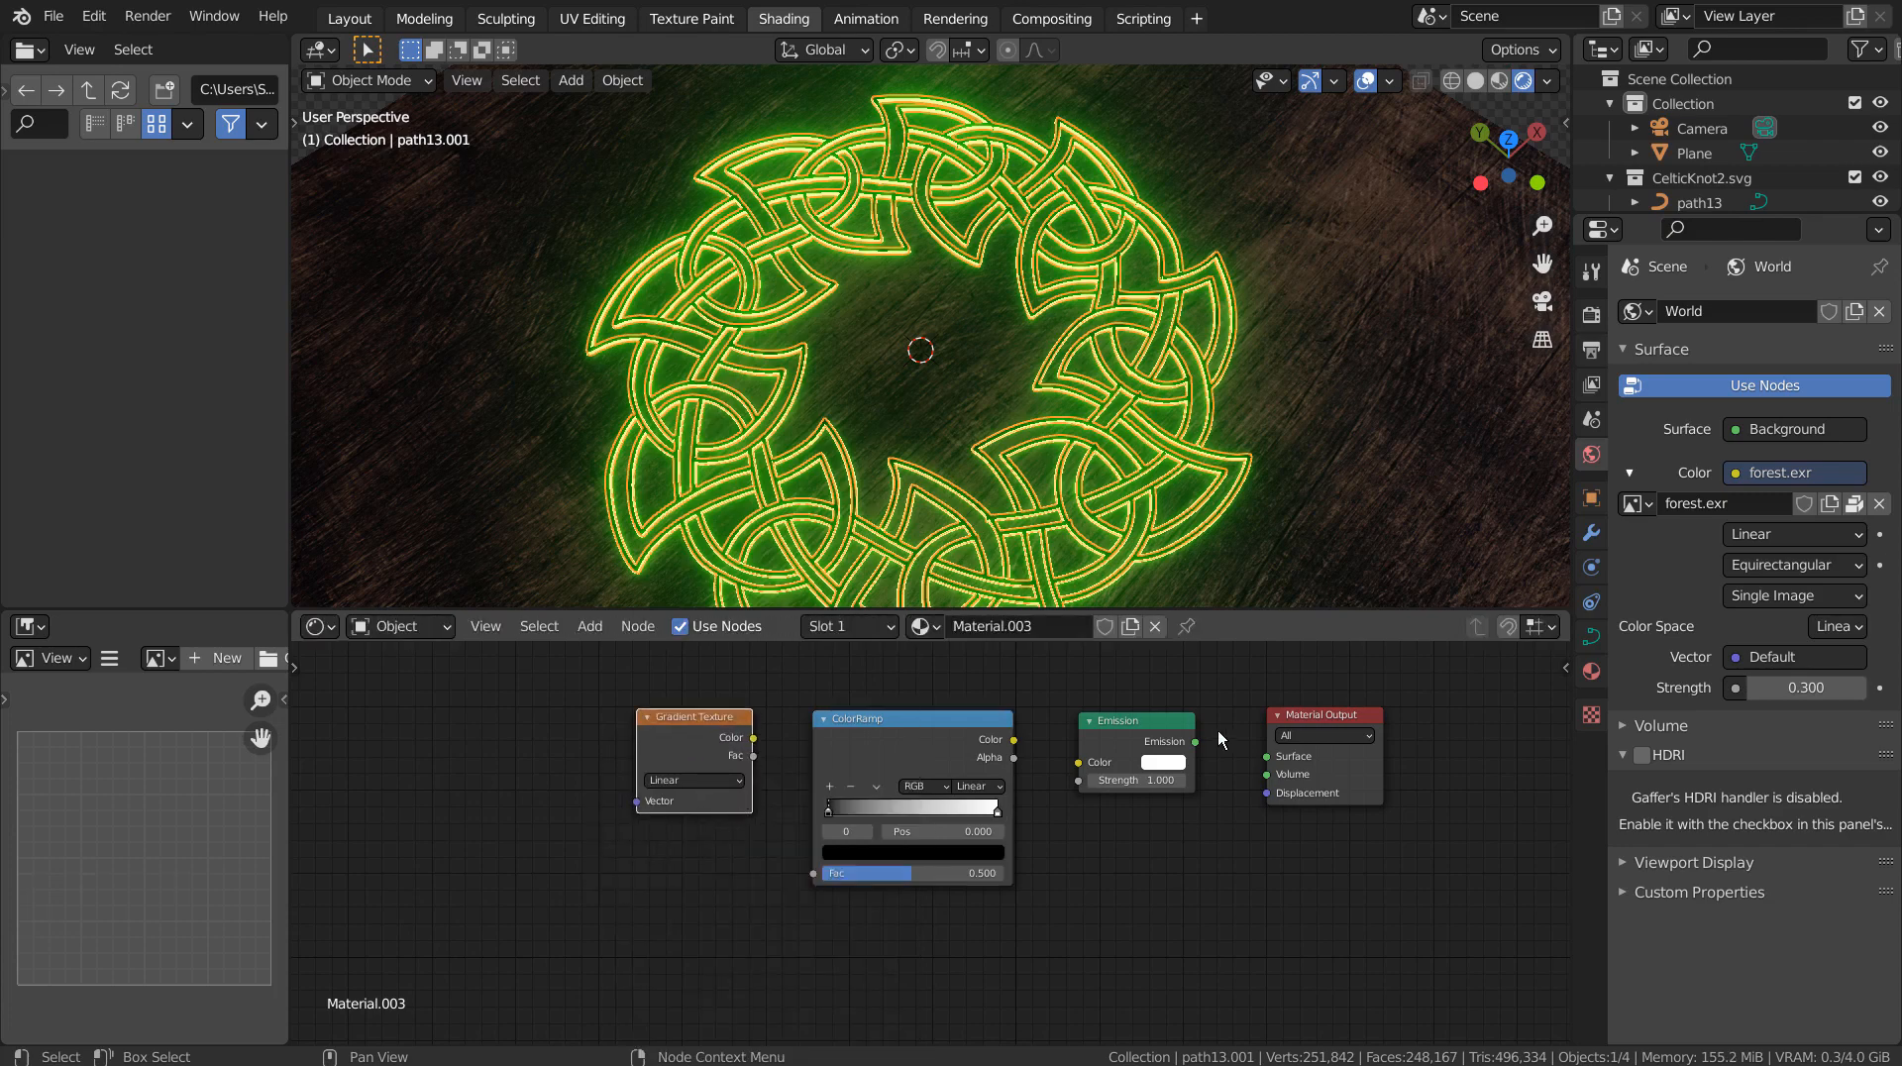
# Step: Link the Gradient Texture through the ColorRamp into the Emission color, and the Emission into the Material Output surface of path13.001's material
pyautogui.moveTo(1197, 742); pyautogui.dragTo(1268, 757)
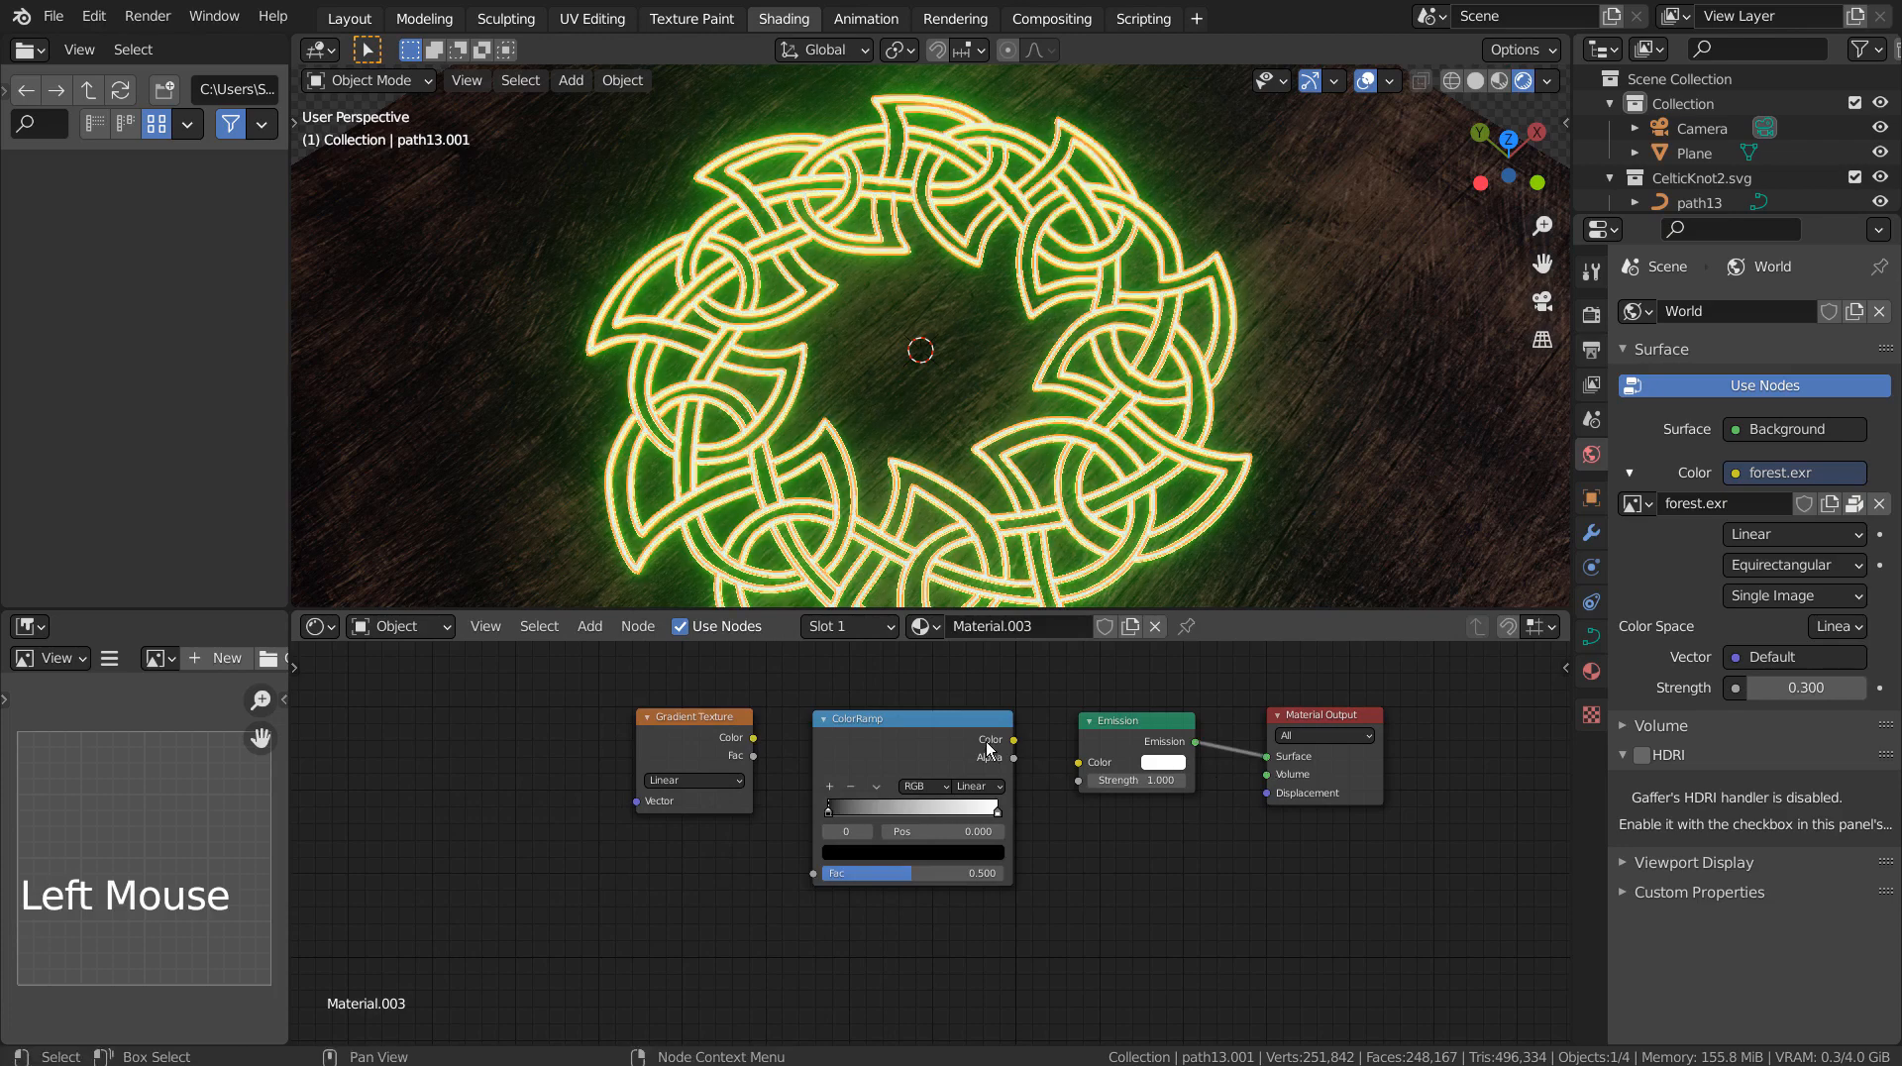
pyautogui.click(1016, 743)
pyautogui.moveTo(1017, 741); pyautogui.dragTo(1090, 768)
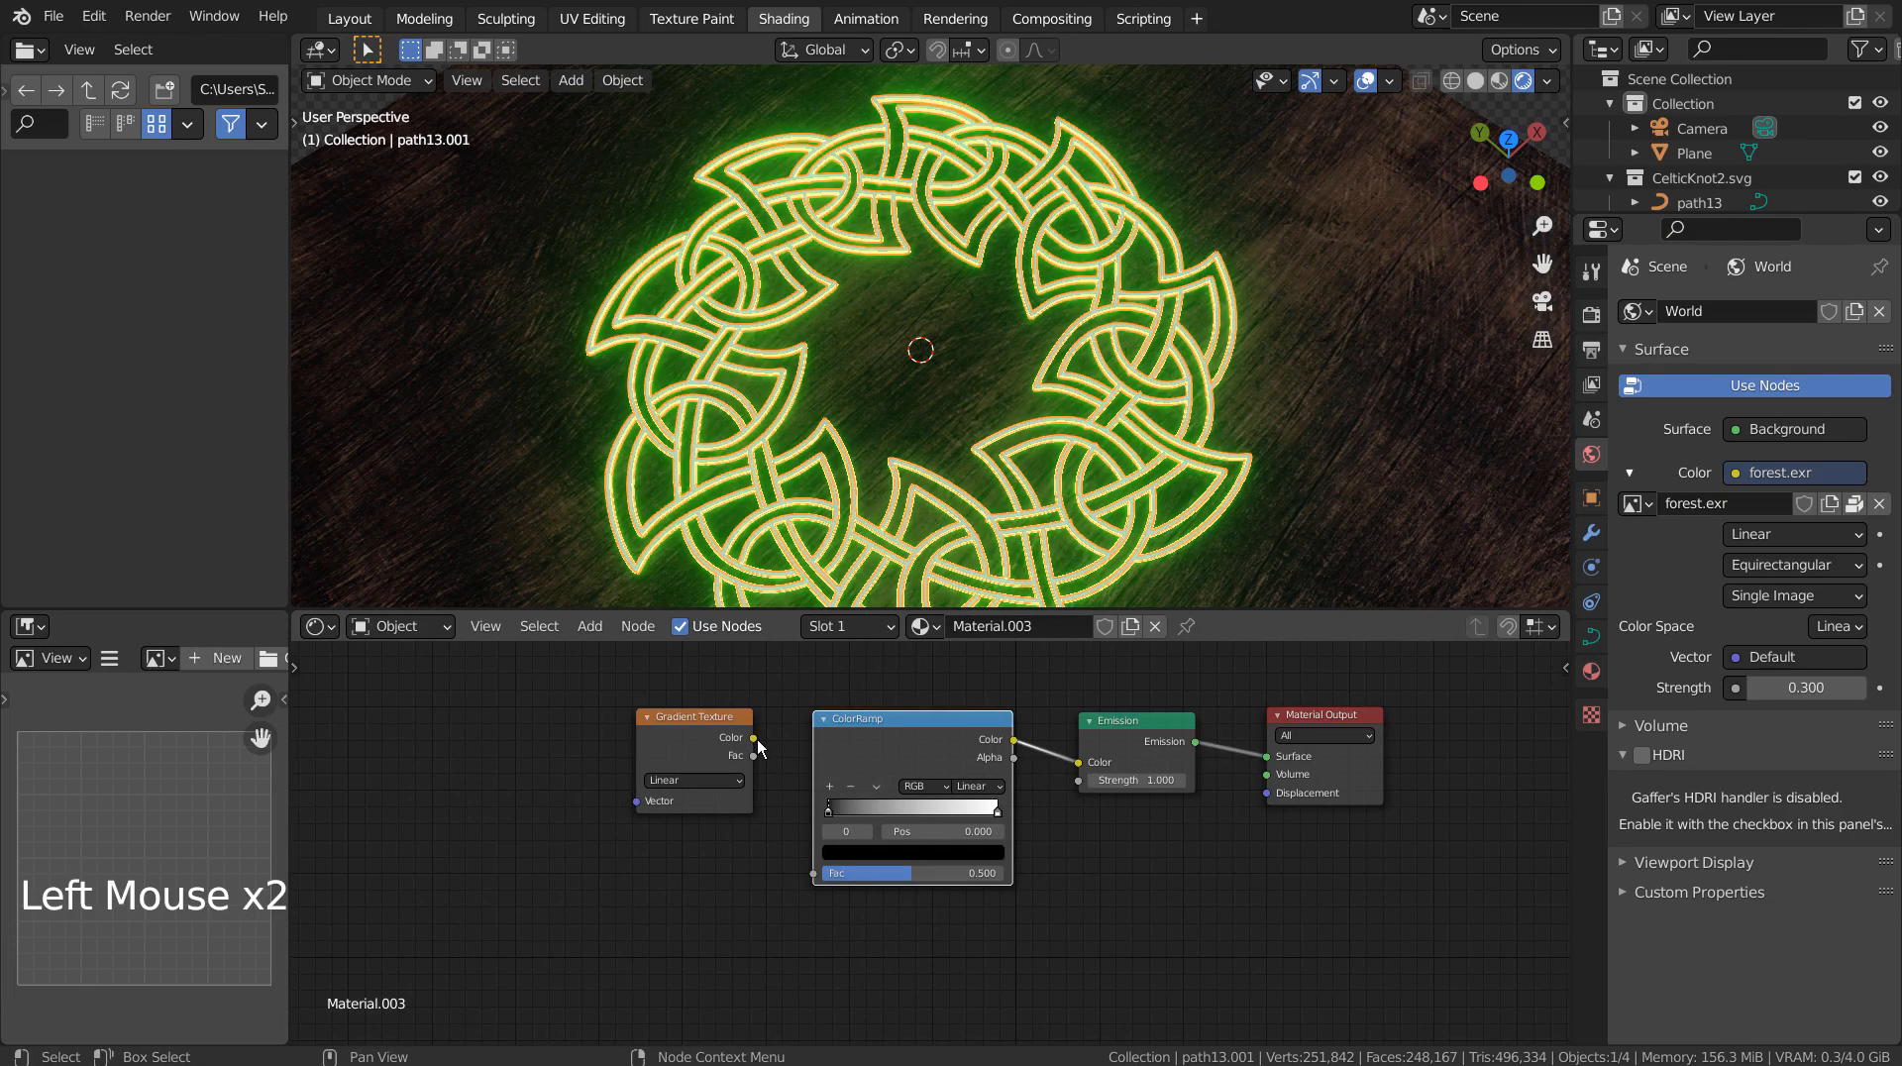
pyautogui.moveTo(755, 739); pyautogui.dragTo(828, 870)
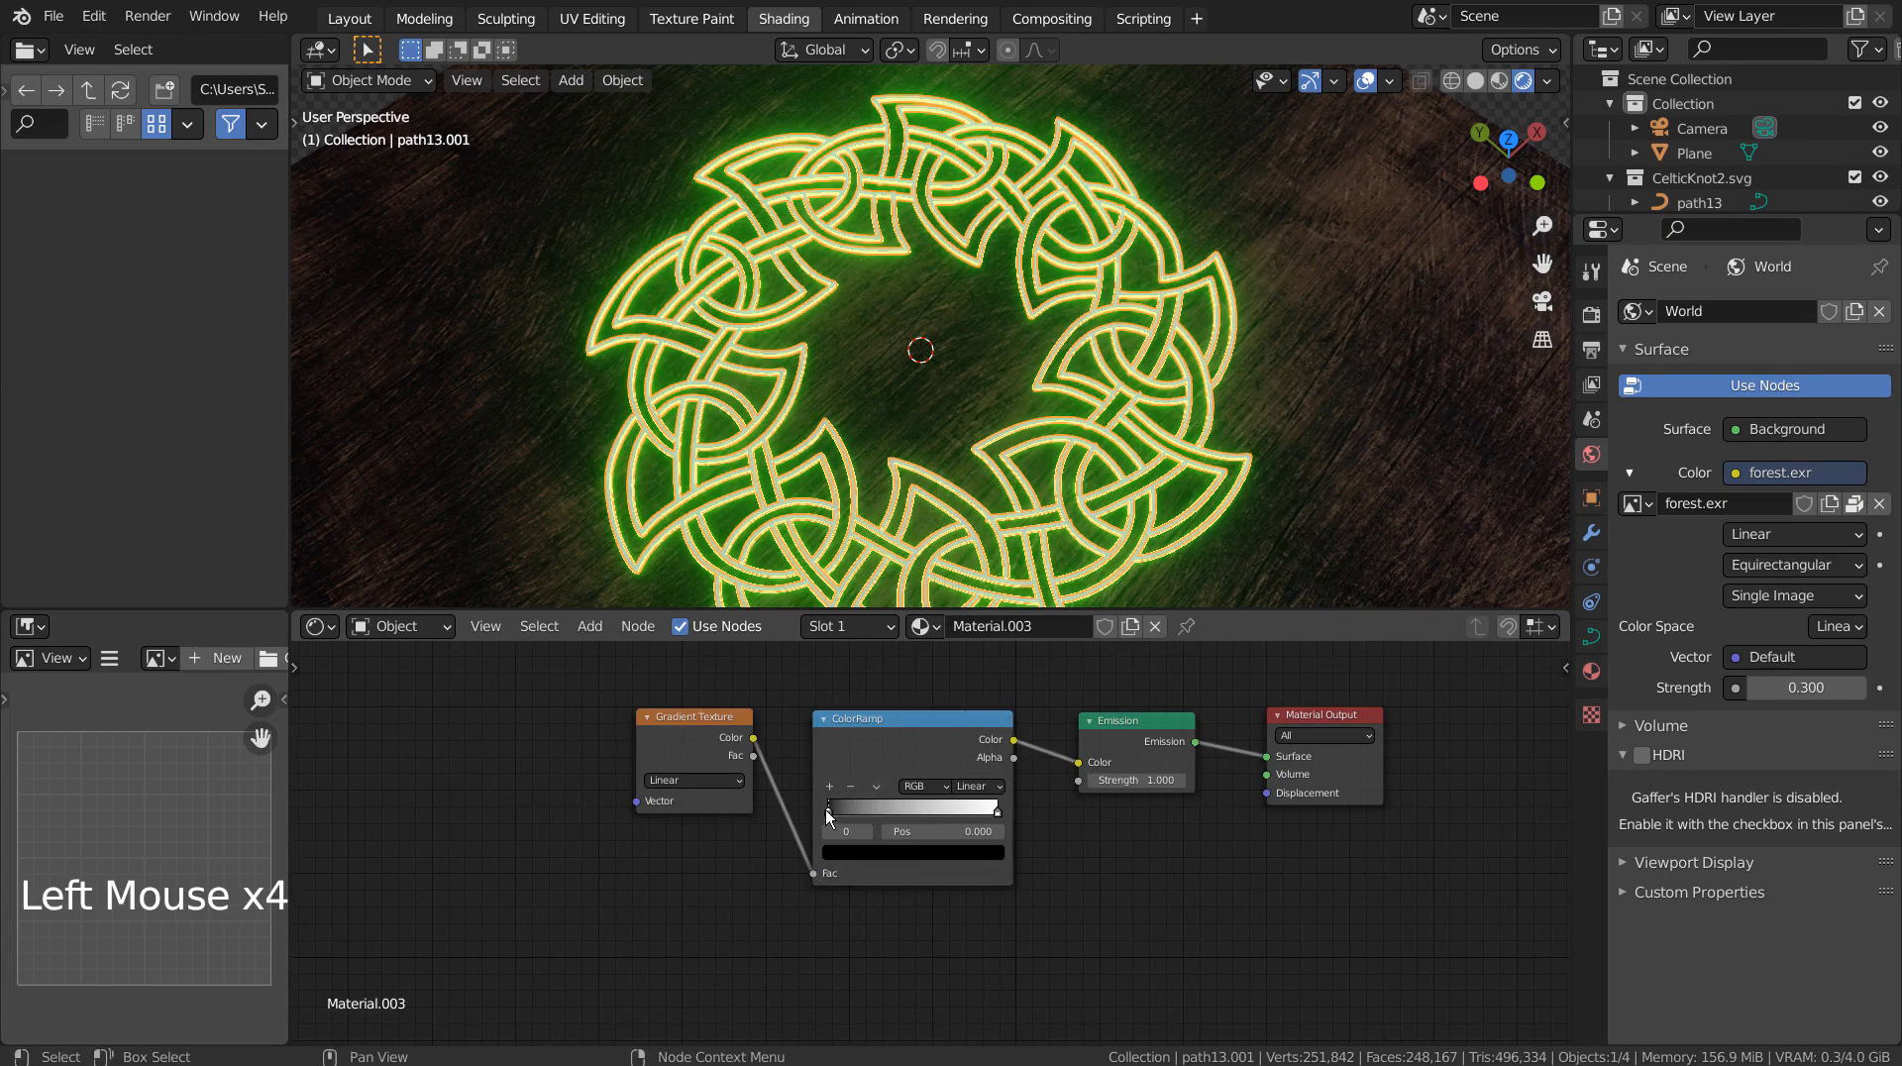
# Step: Set the ColorRamp's first stop to a fully saturated blue with hue 0.632 and make the Gradient Texture Spherical
pyautogui.click(846, 852)
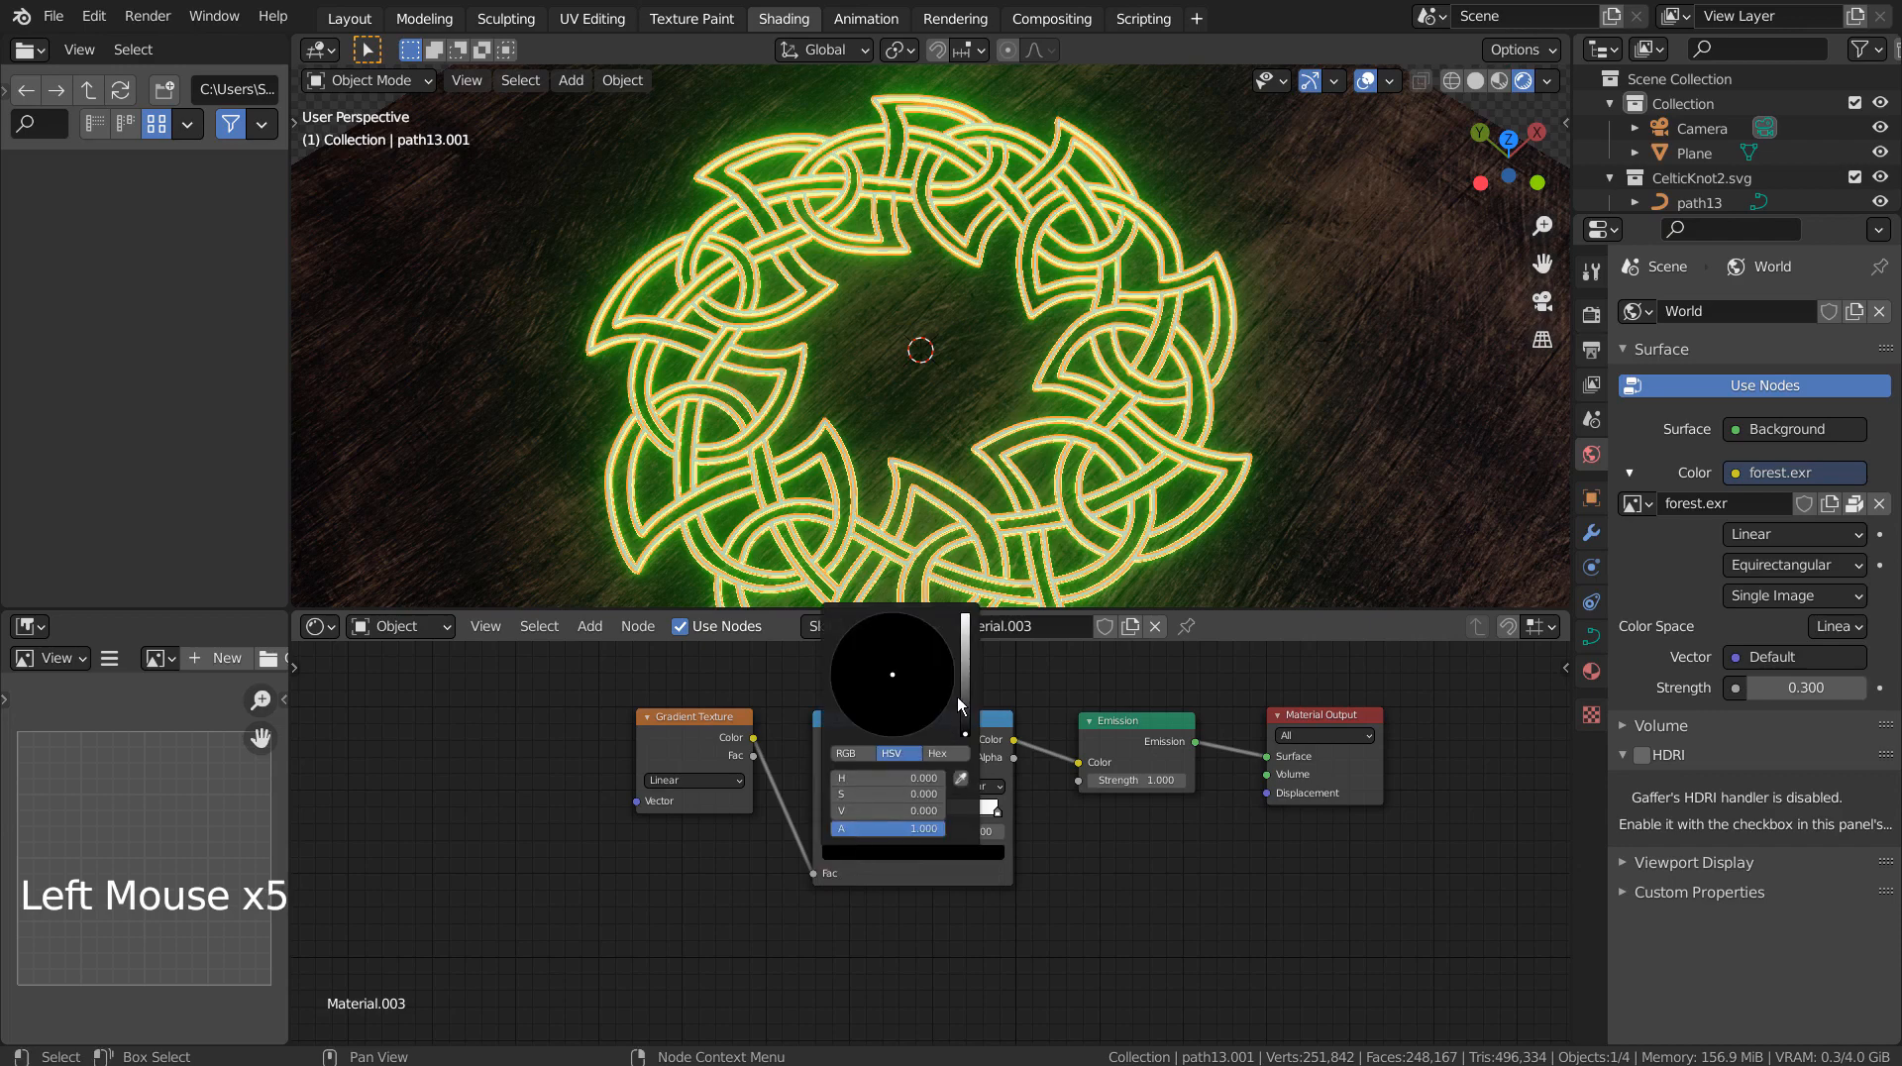
pyautogui.moveTo(972, 688); pyautogui.dragTo(965, 615)
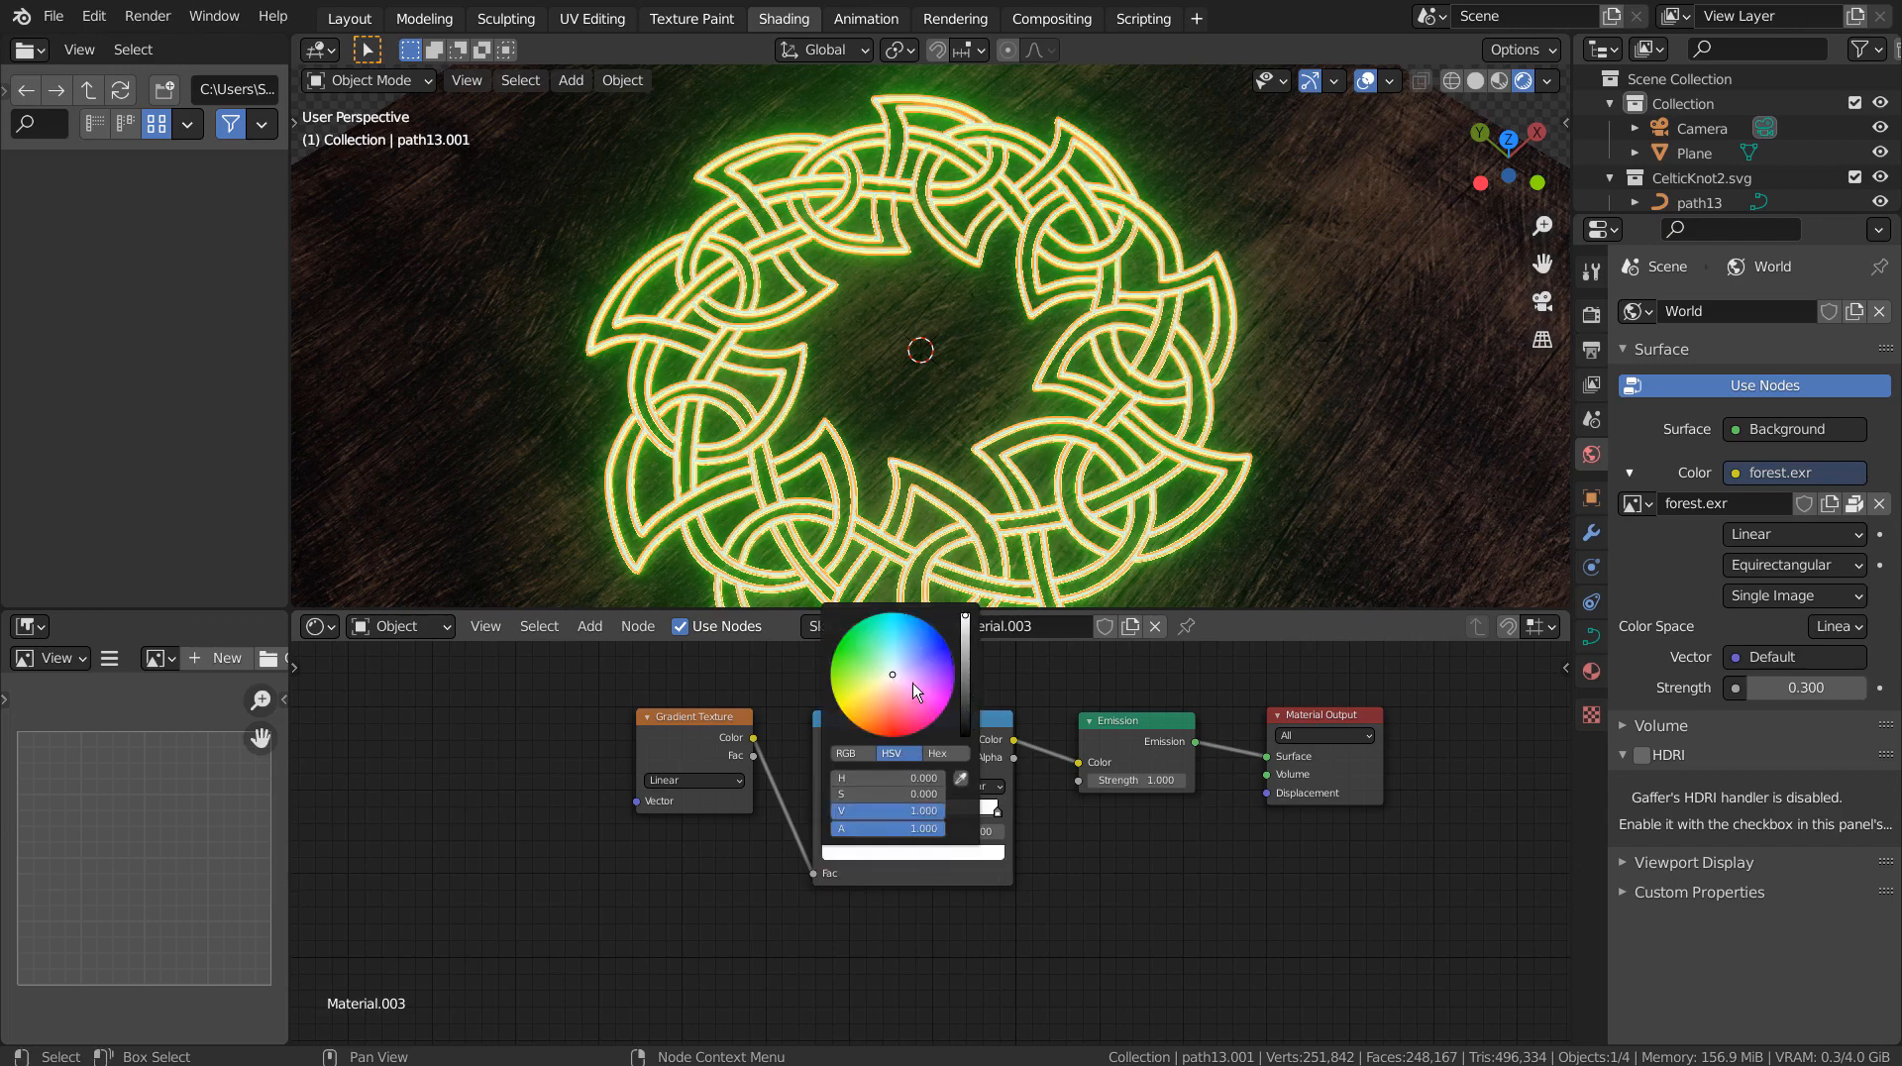
pyautogui.click(921, 639)
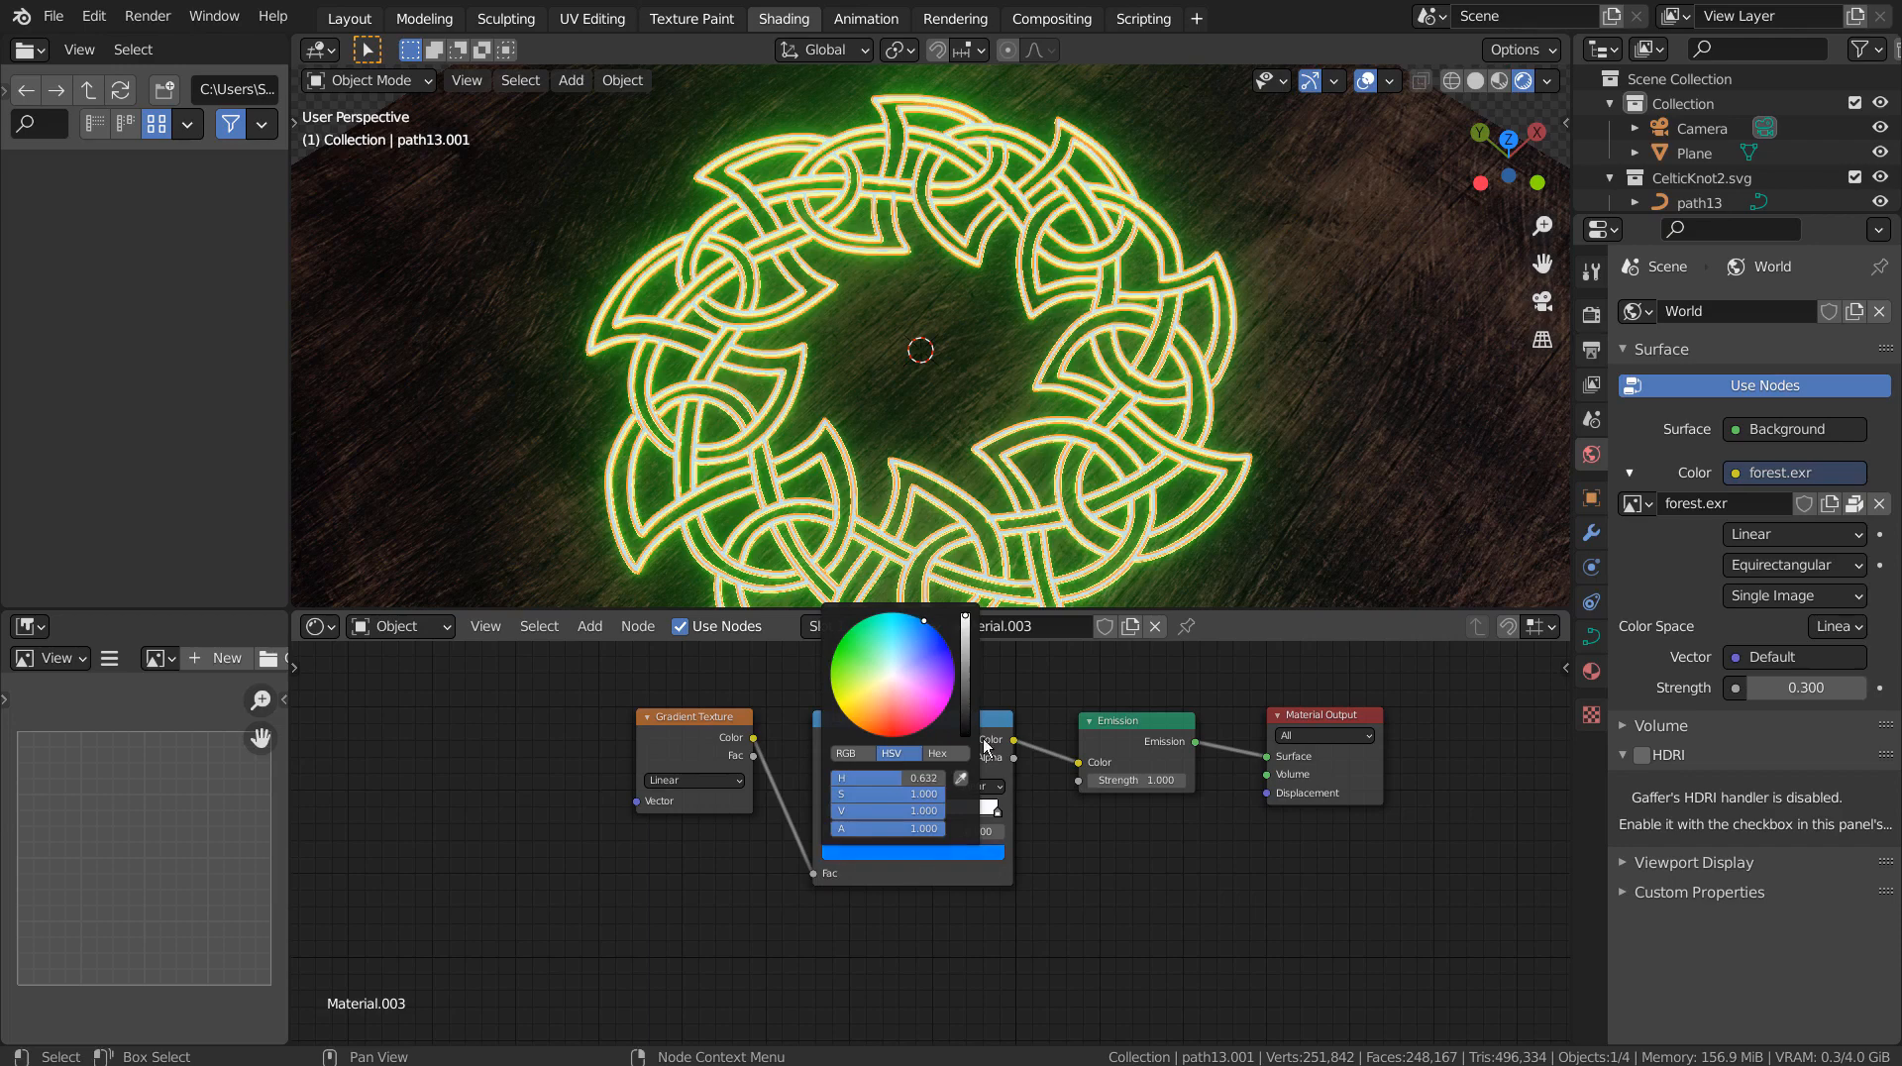
pyautogui.click(1000, 813)
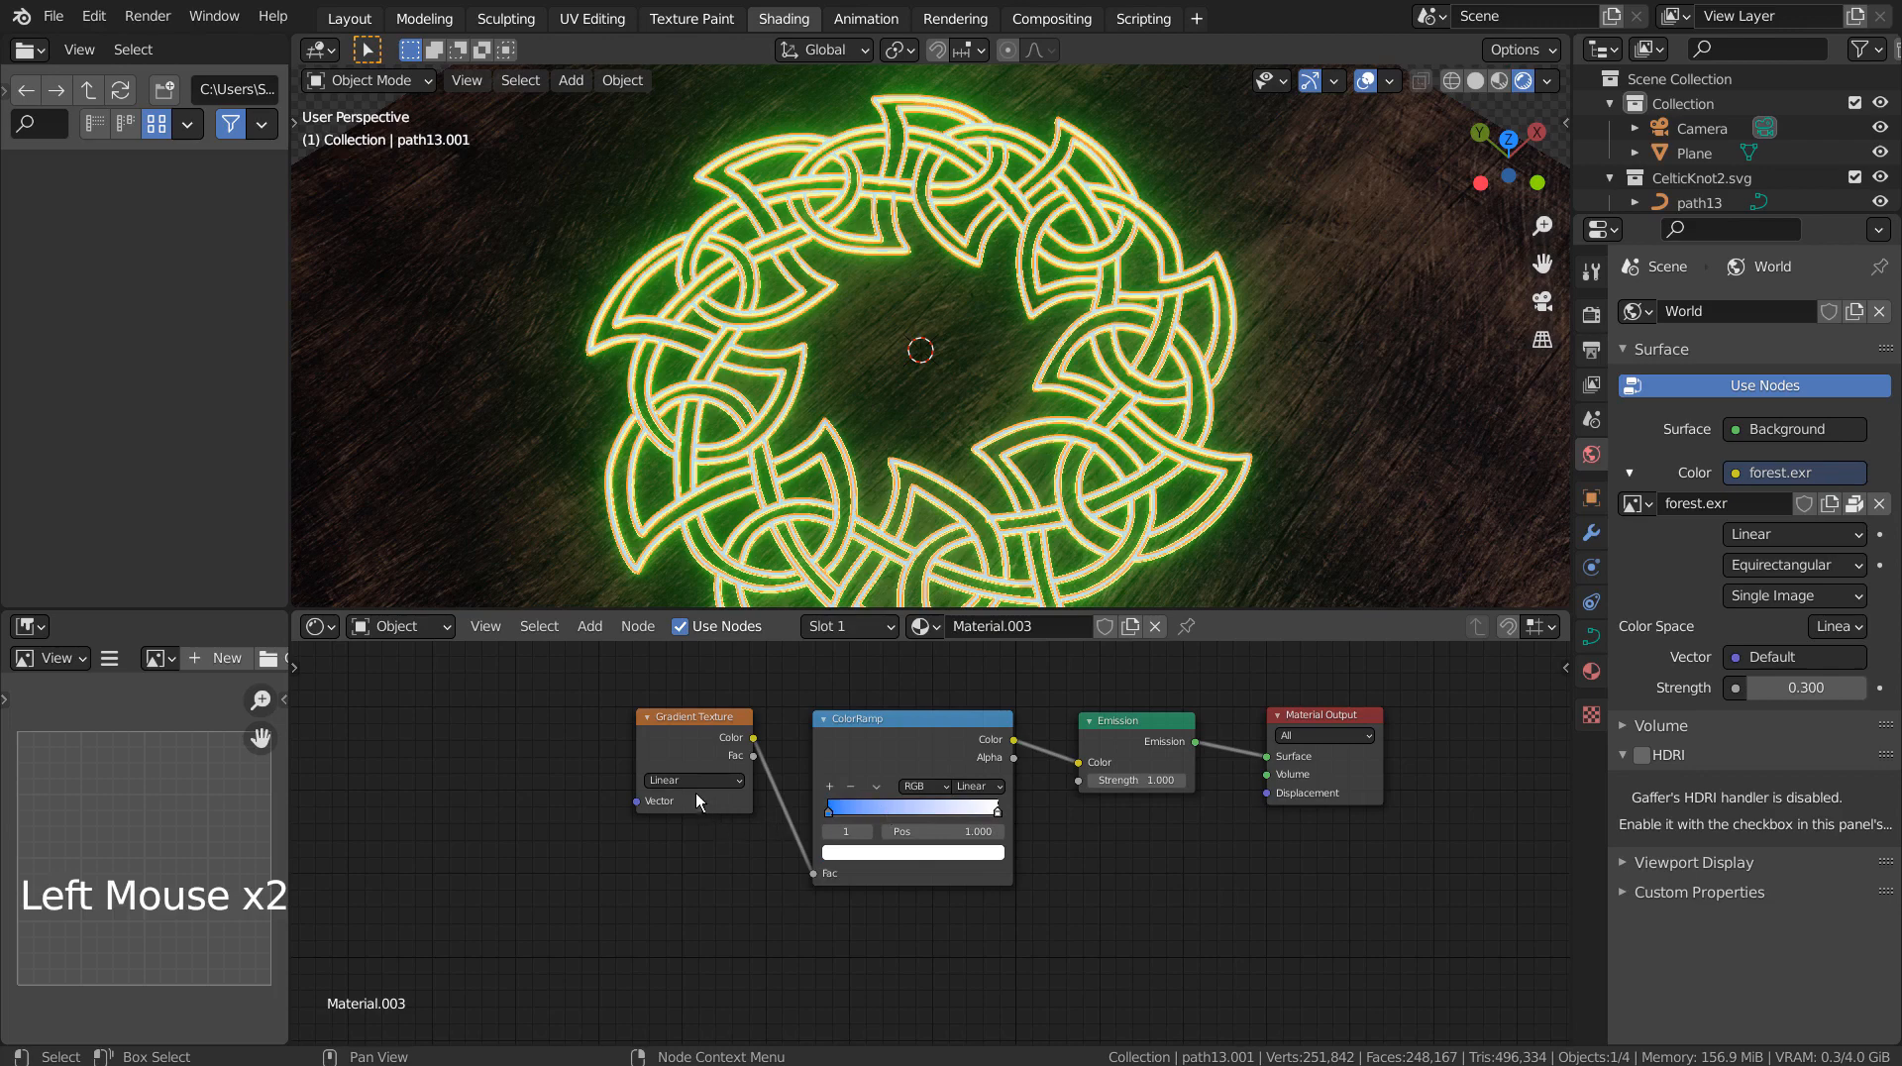
pyautogui.click(701, 871)
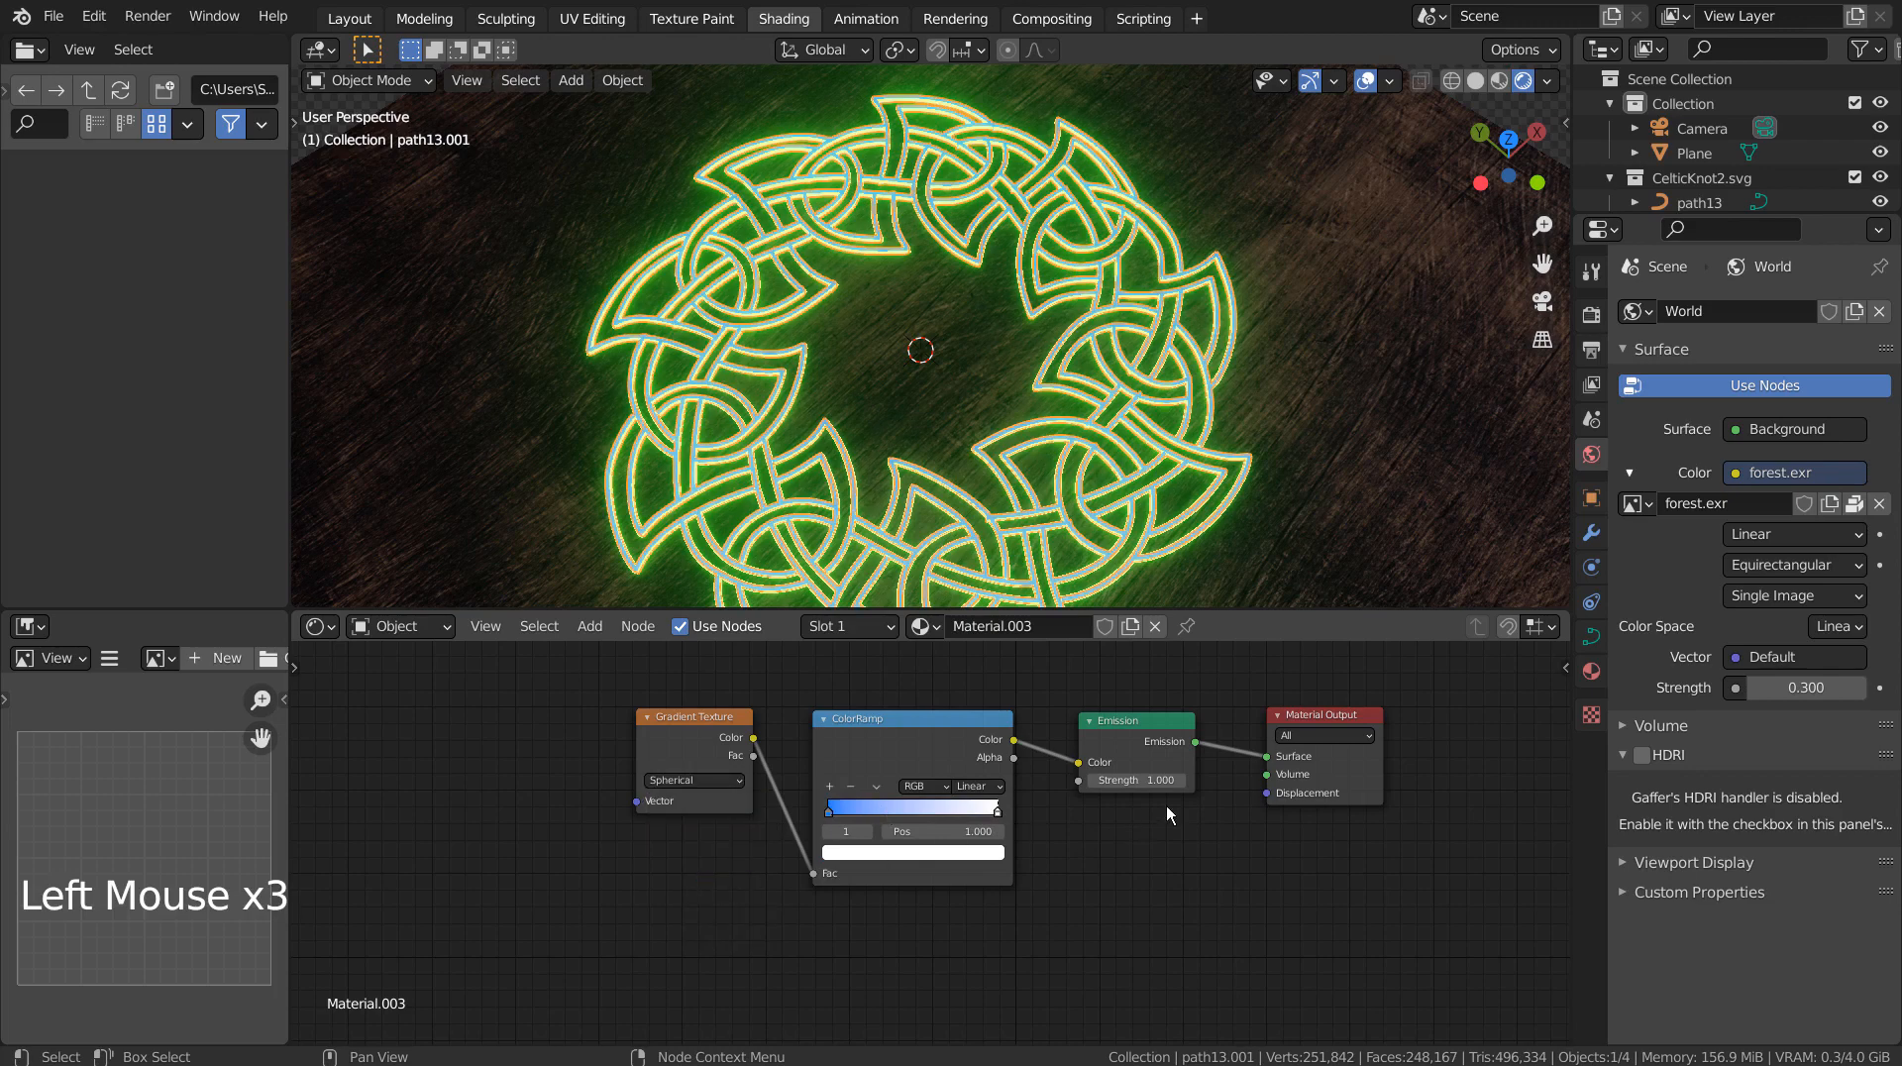
# Step: Try an Emission strength of 5, settle on 3 for path13.001's material, and check the knot up close
pyautogui.press('Return')
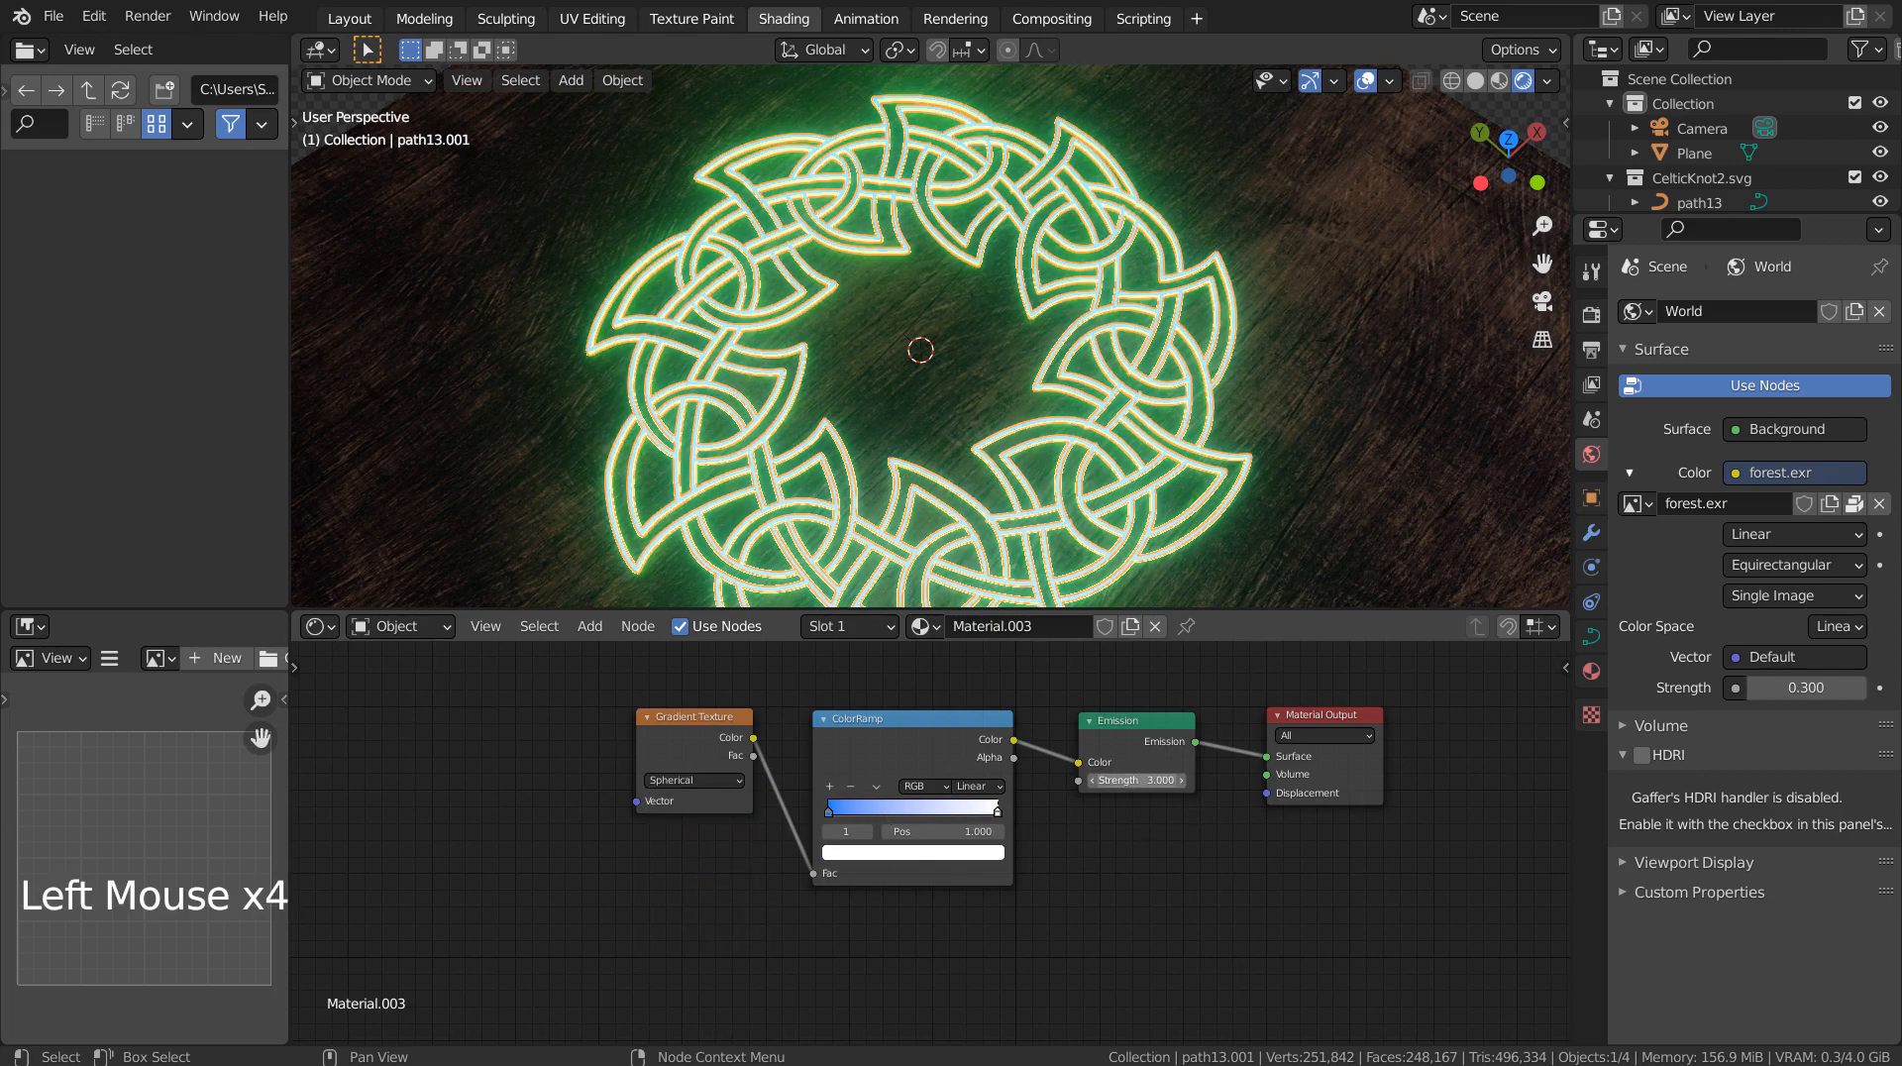
pyautogui.moveTo(1133, 781); pyautogui.dragTo(1153, 780)
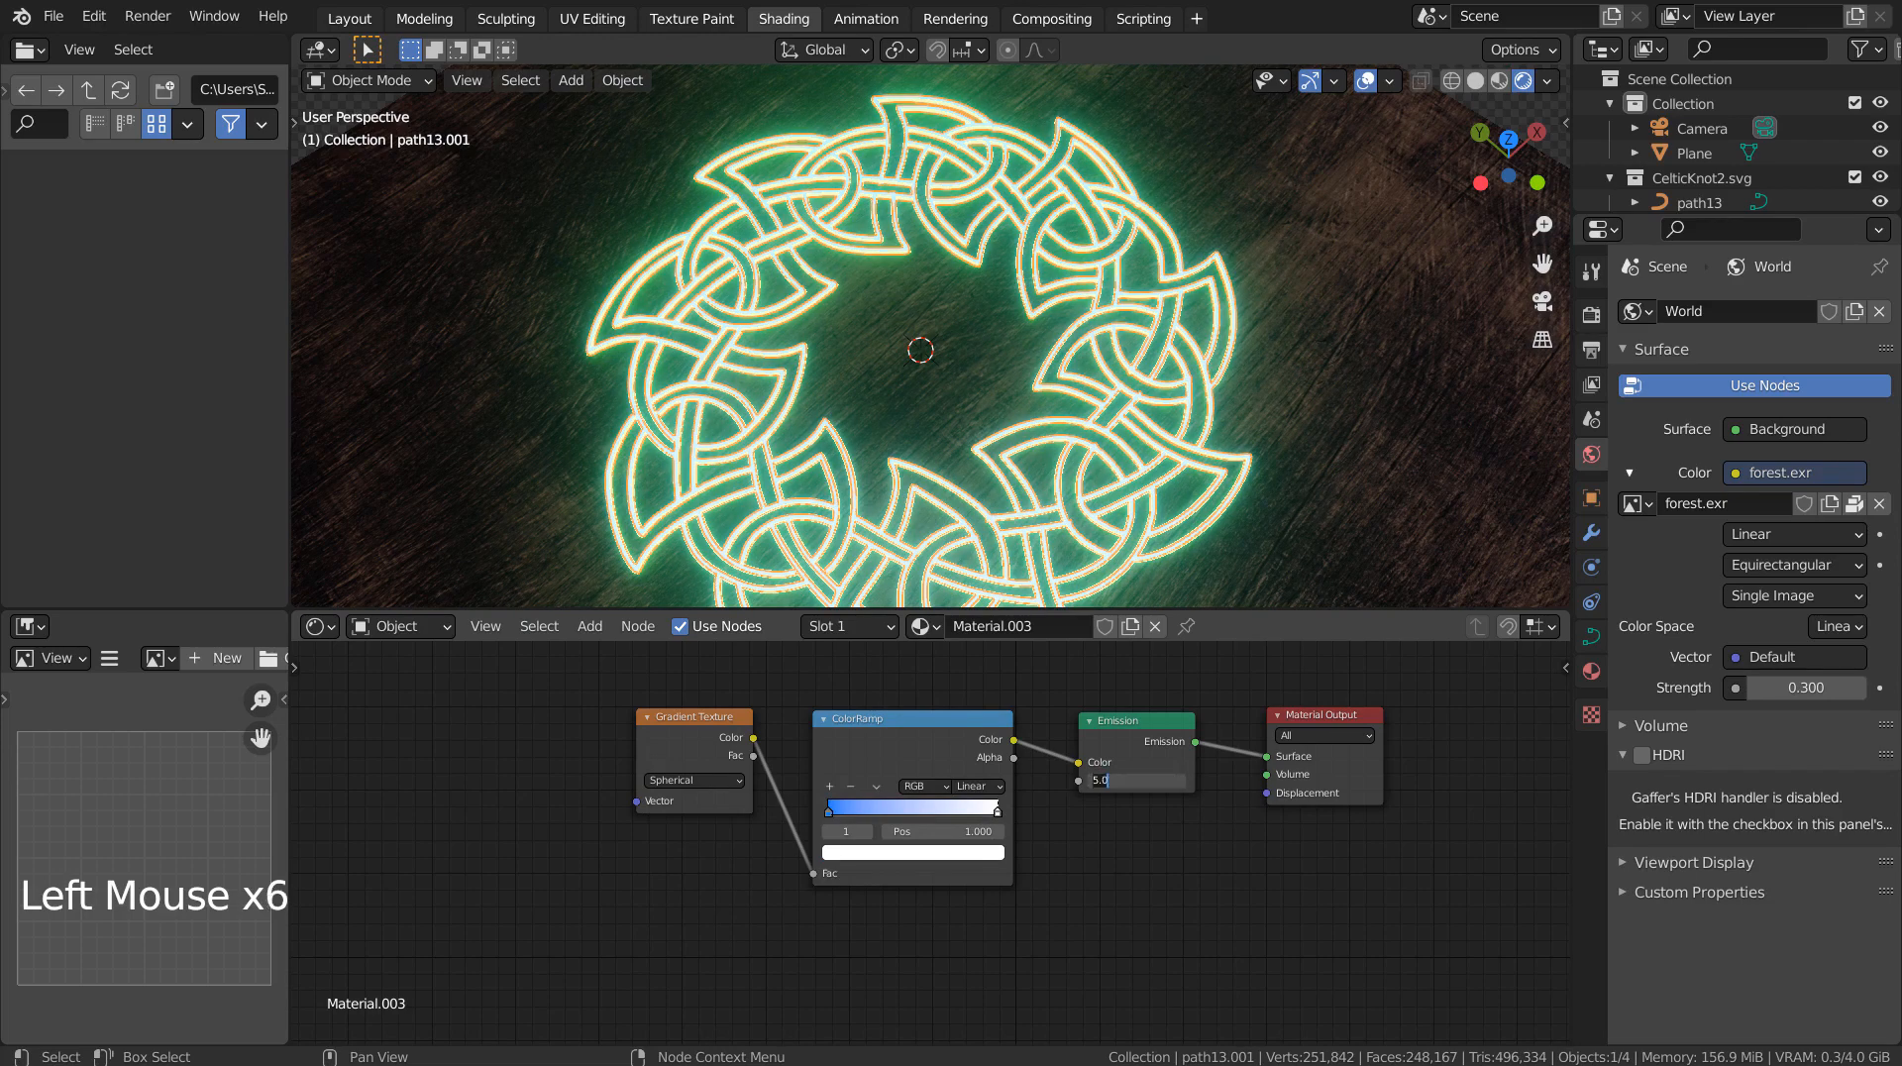
pyautogui.write('3')
pyautogui.press('Return')
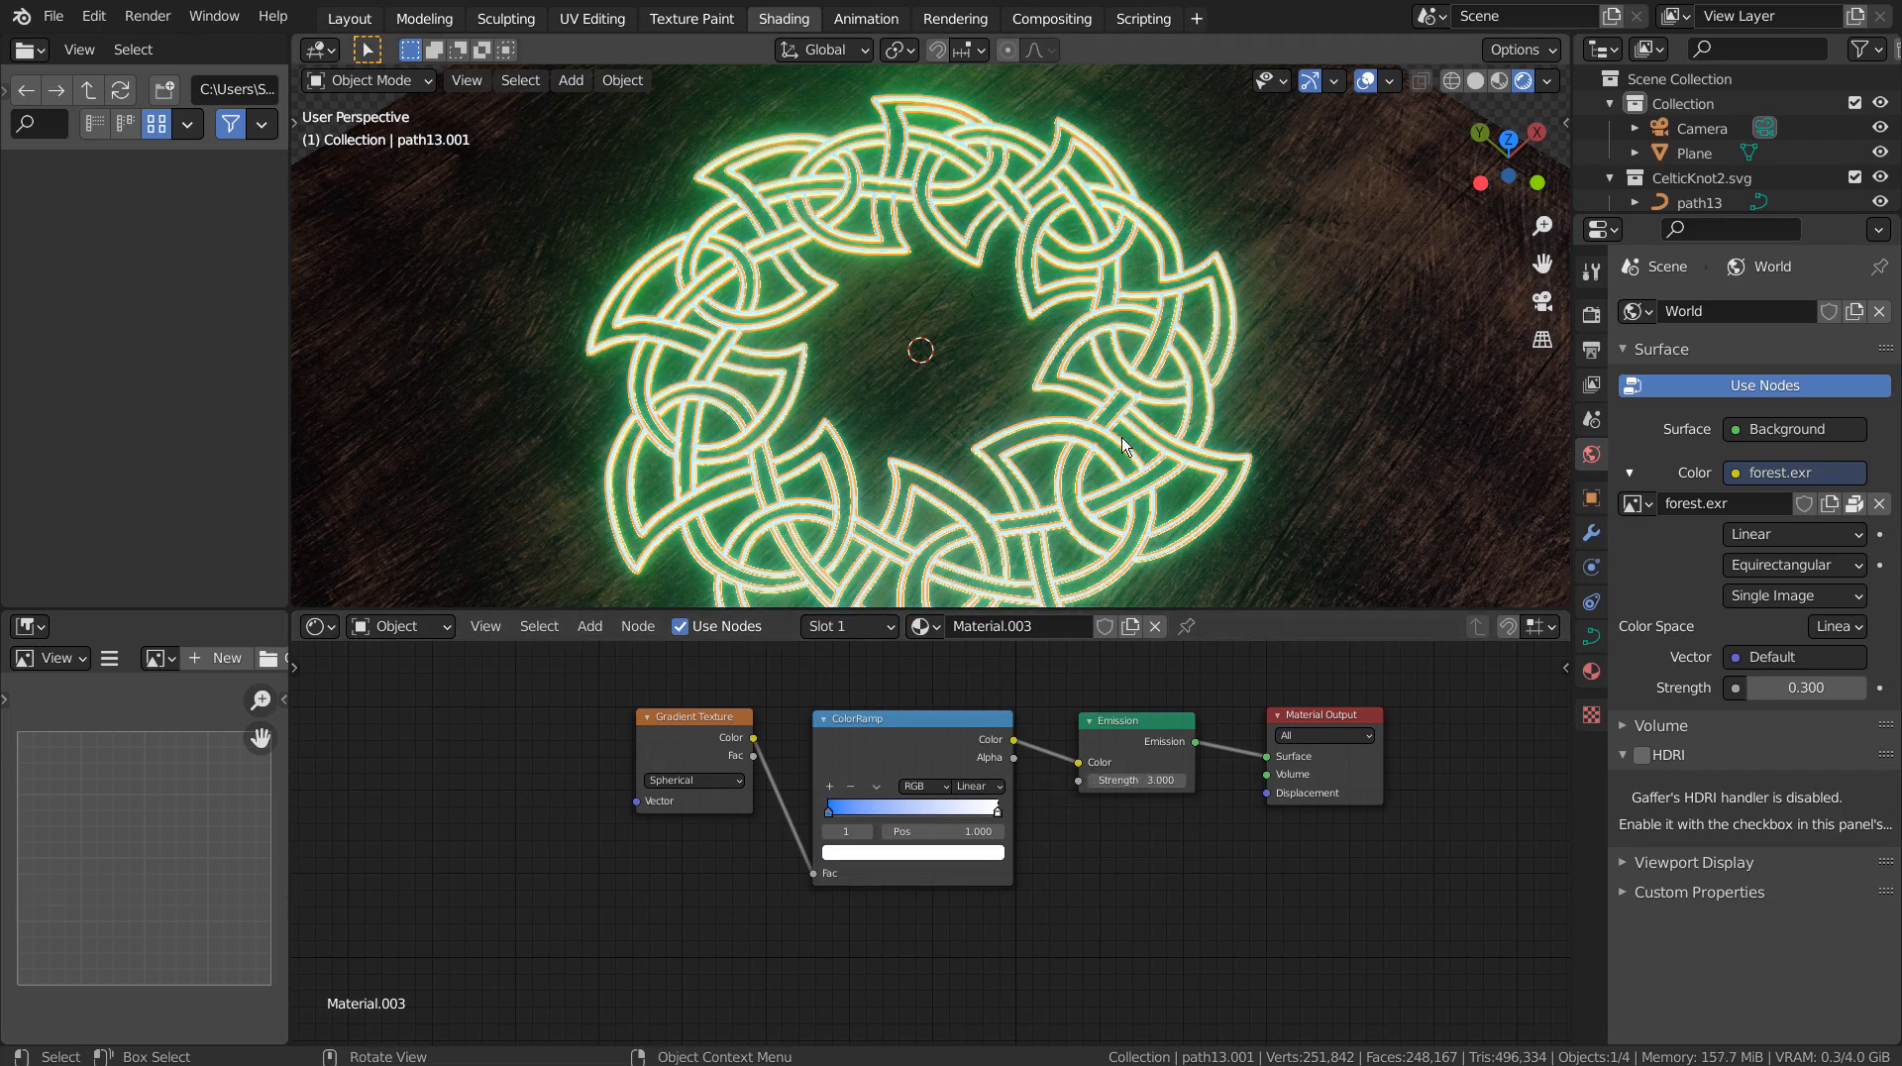
pyautogui.scroll(4, 1137, 431)
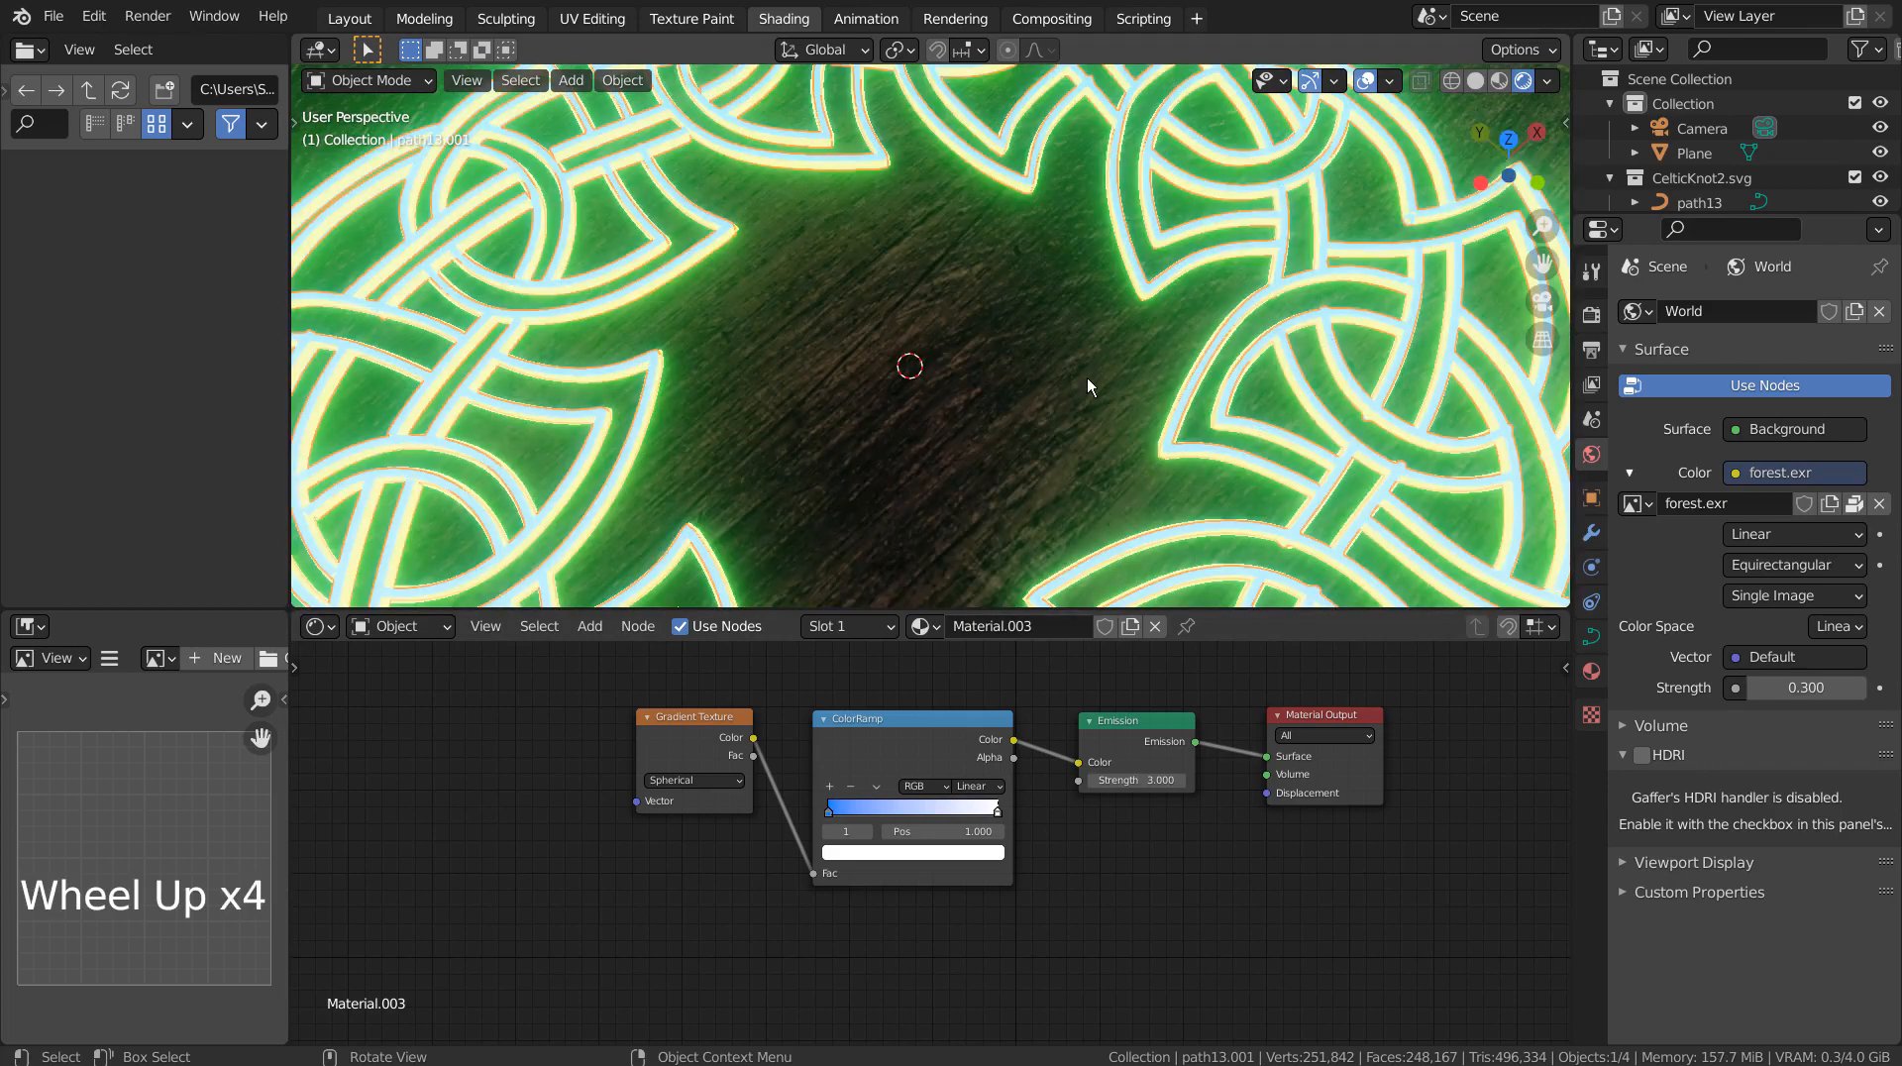
pyautogui.moveTo(1086, 378); pyautogui.dragTo(870, 271, button='middle')
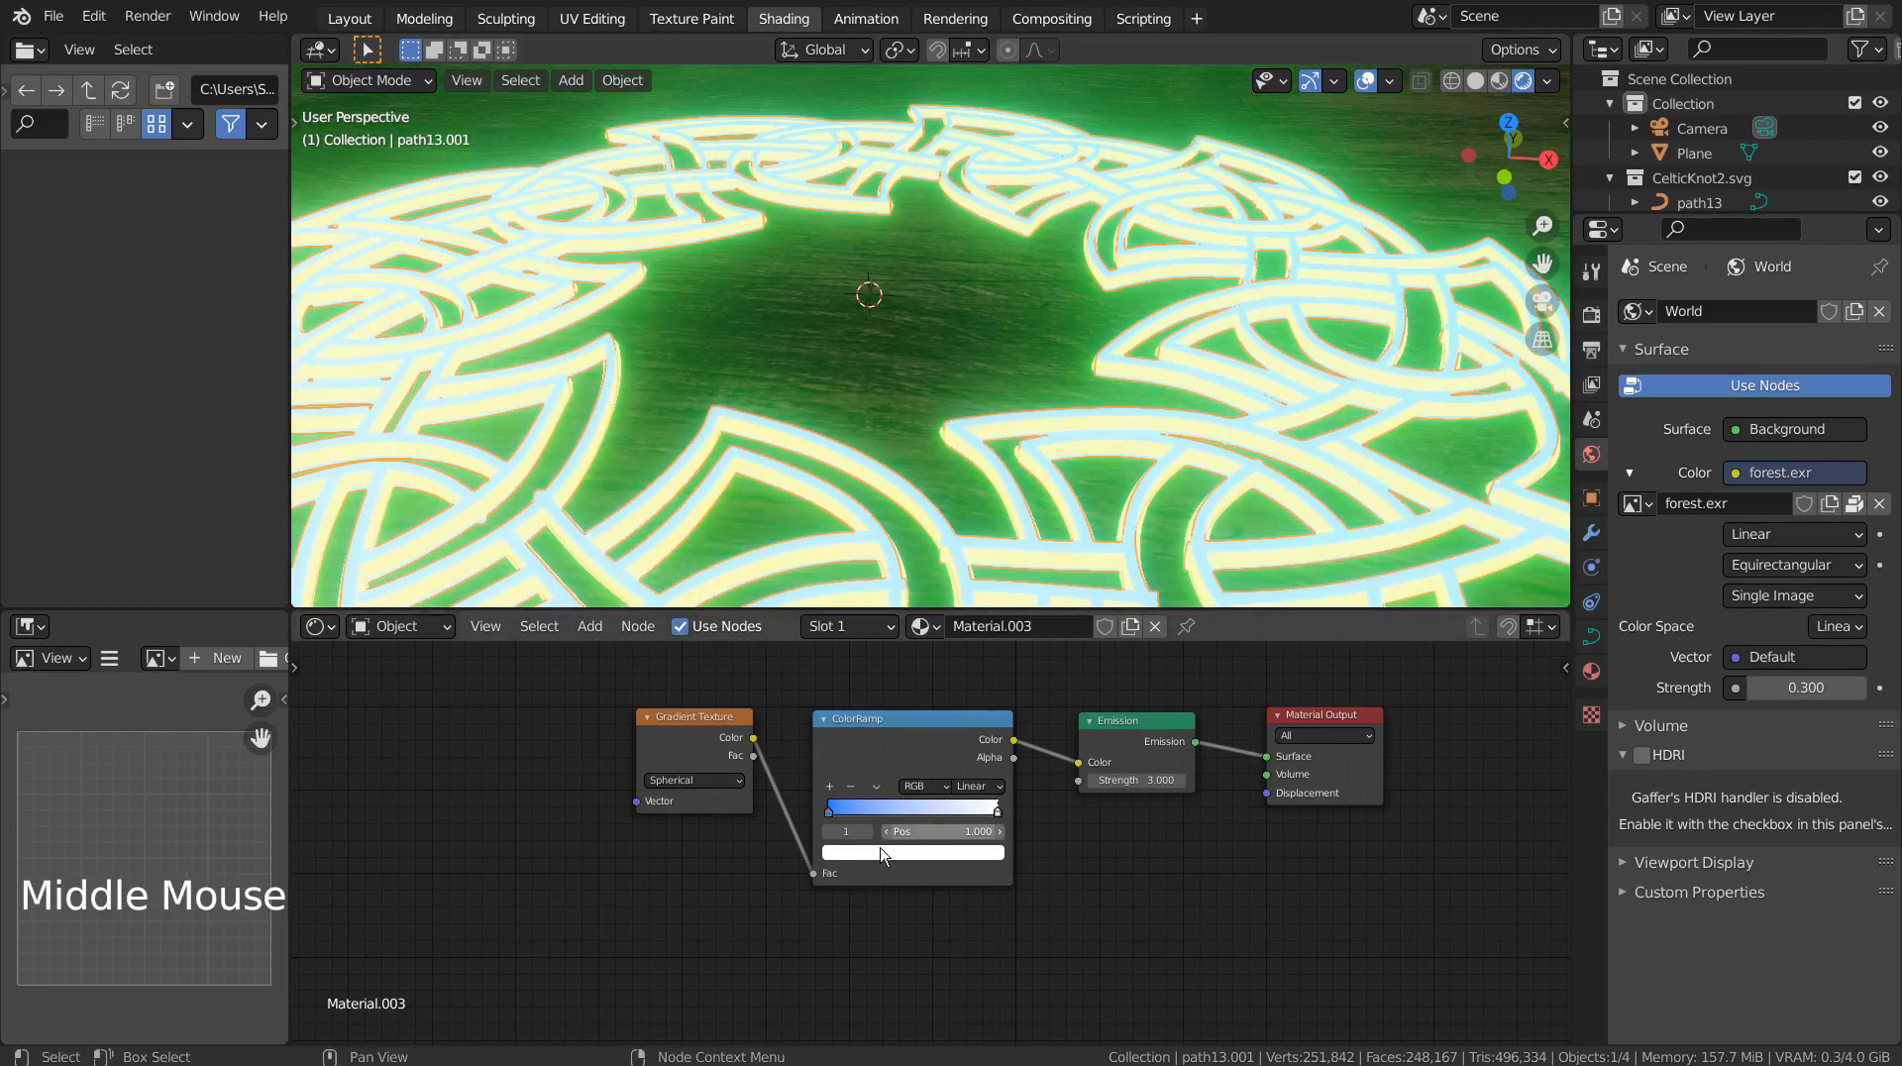
# Step: Recolor the ColorRamp's first stop to red and set the Emission strength of path13.001's material to 1
pyautogui.click(827, 815)
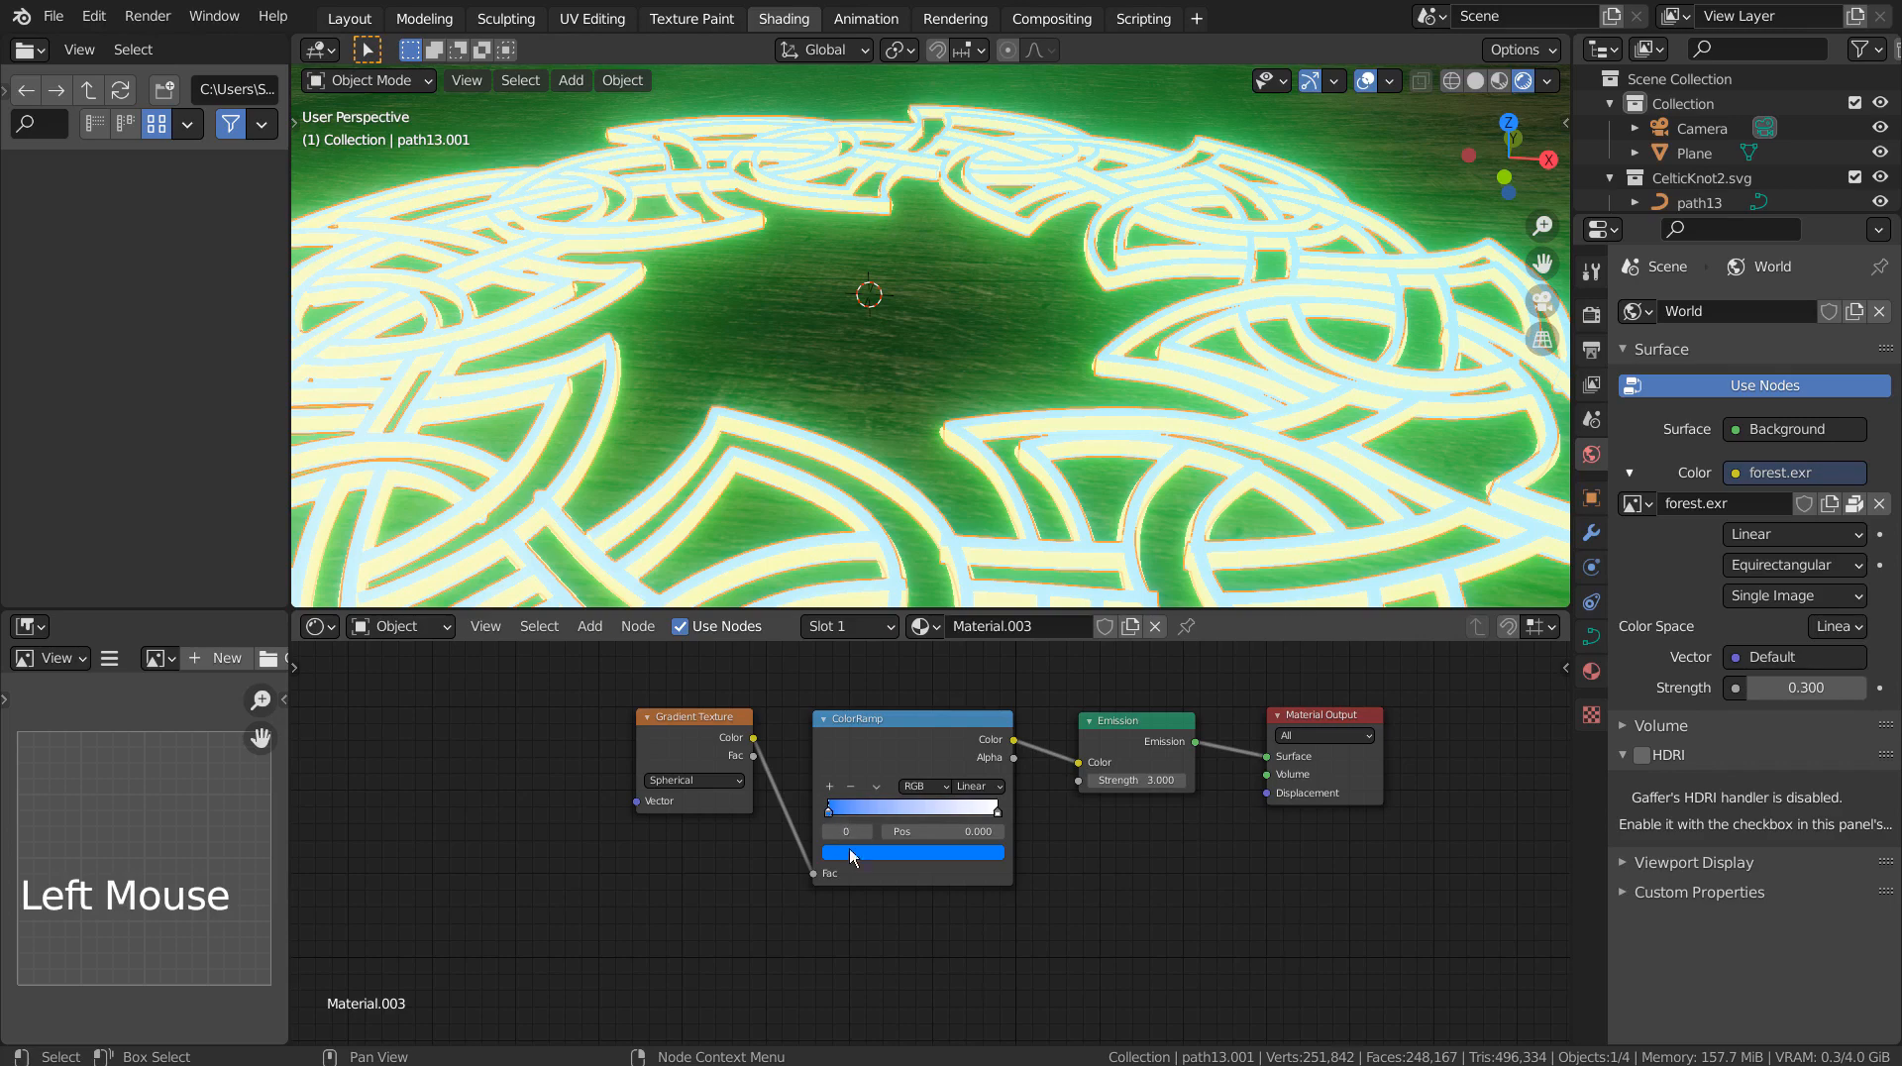
pyautogui.click(850, 851)
pyautogui.moveTo(889, 717)
pyautogui.mouseDown()
pyautogui.moveTo(935, 720)
pyautogui.moveTo(896, 731)
pyautogui.moveTo(837, 677)
pyautogui.moveTo(839, 641)
pyautogui.moveTo(893, 616)
pyautogui.moveTo(841, 704)
pyautogui.moveTo(886, 728)
pyautogui.mouseUp()
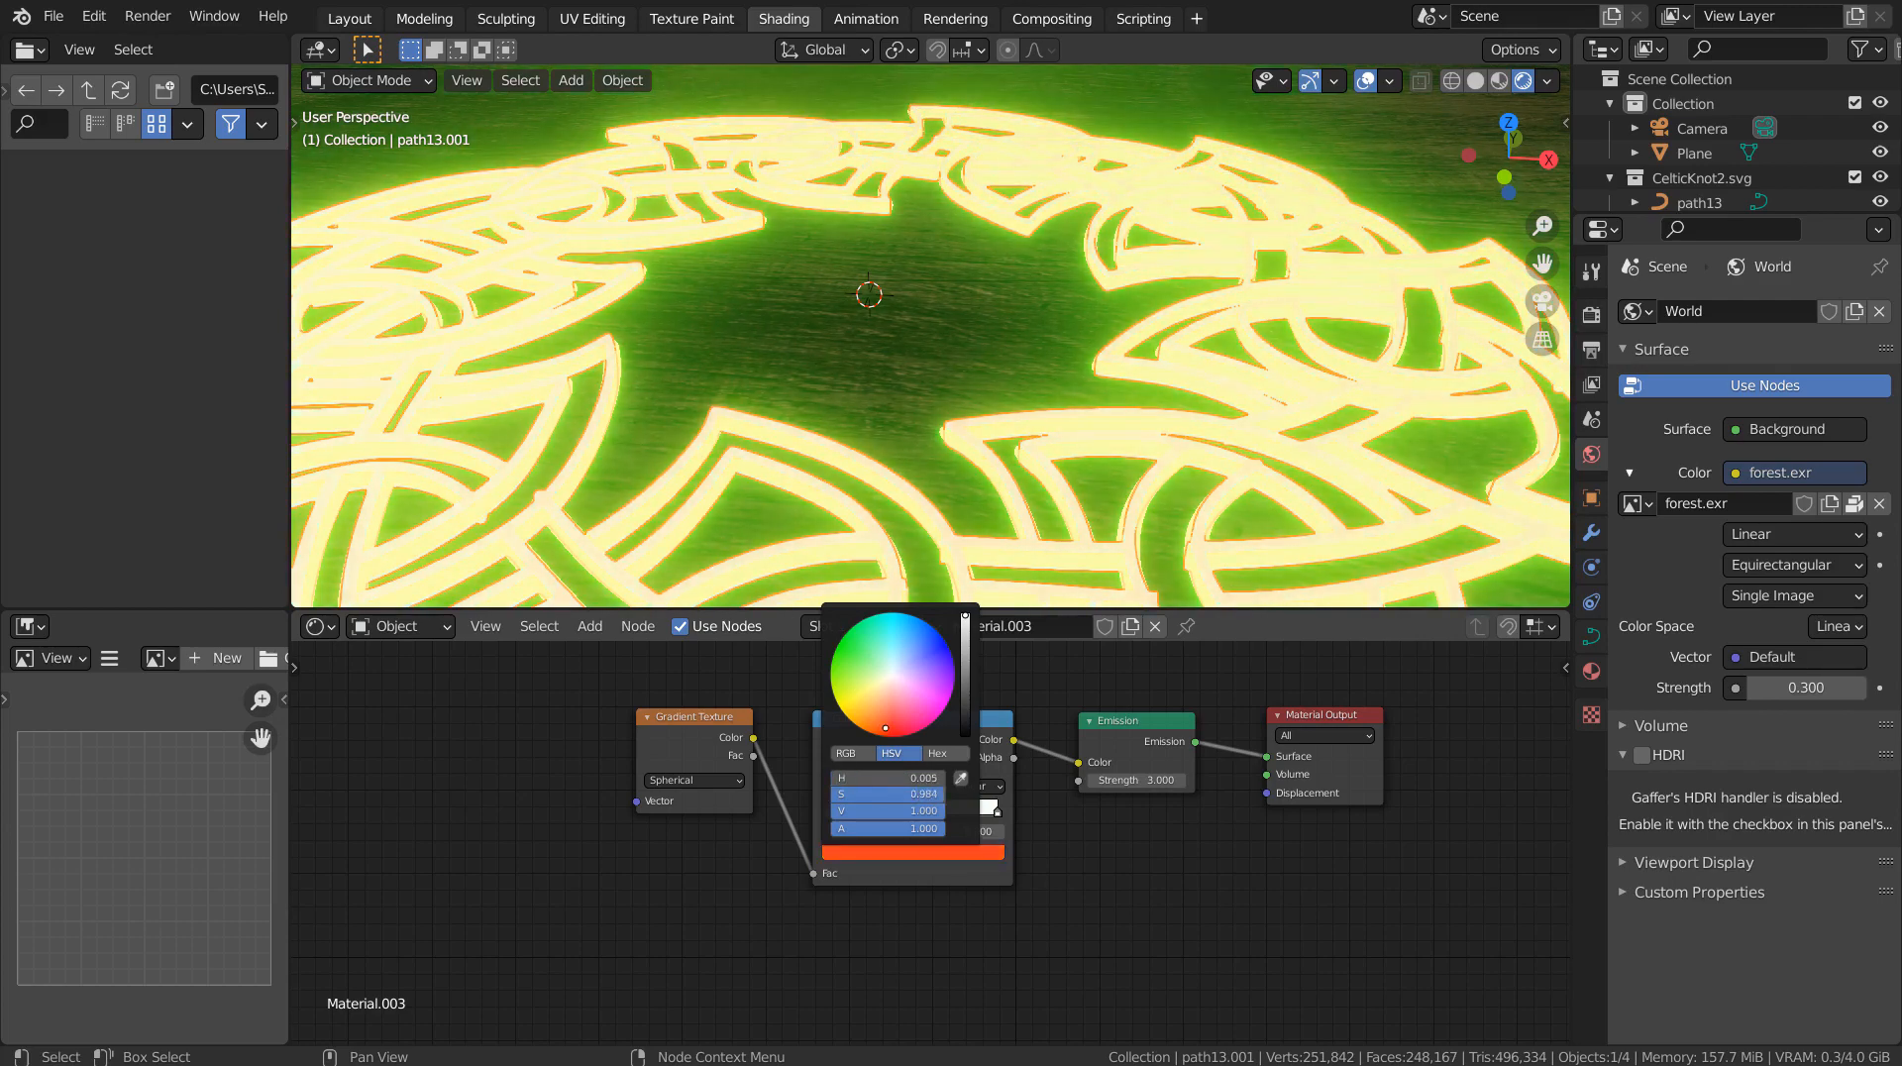
pyautogui.doubleClick(1153, 781)
pyautogui.write('1')
pyautogui.press('Return')
pyautogui.moveTo(1090, 515); pyautogui.dragTo(876, 305, button='middle')
pyautogui.click(1044, 453)
pyautogui.middleClick(989, 333)
pyautogui.scroll(-4, 988, 333)
pyautogui.scroll(5, 1145, 288)
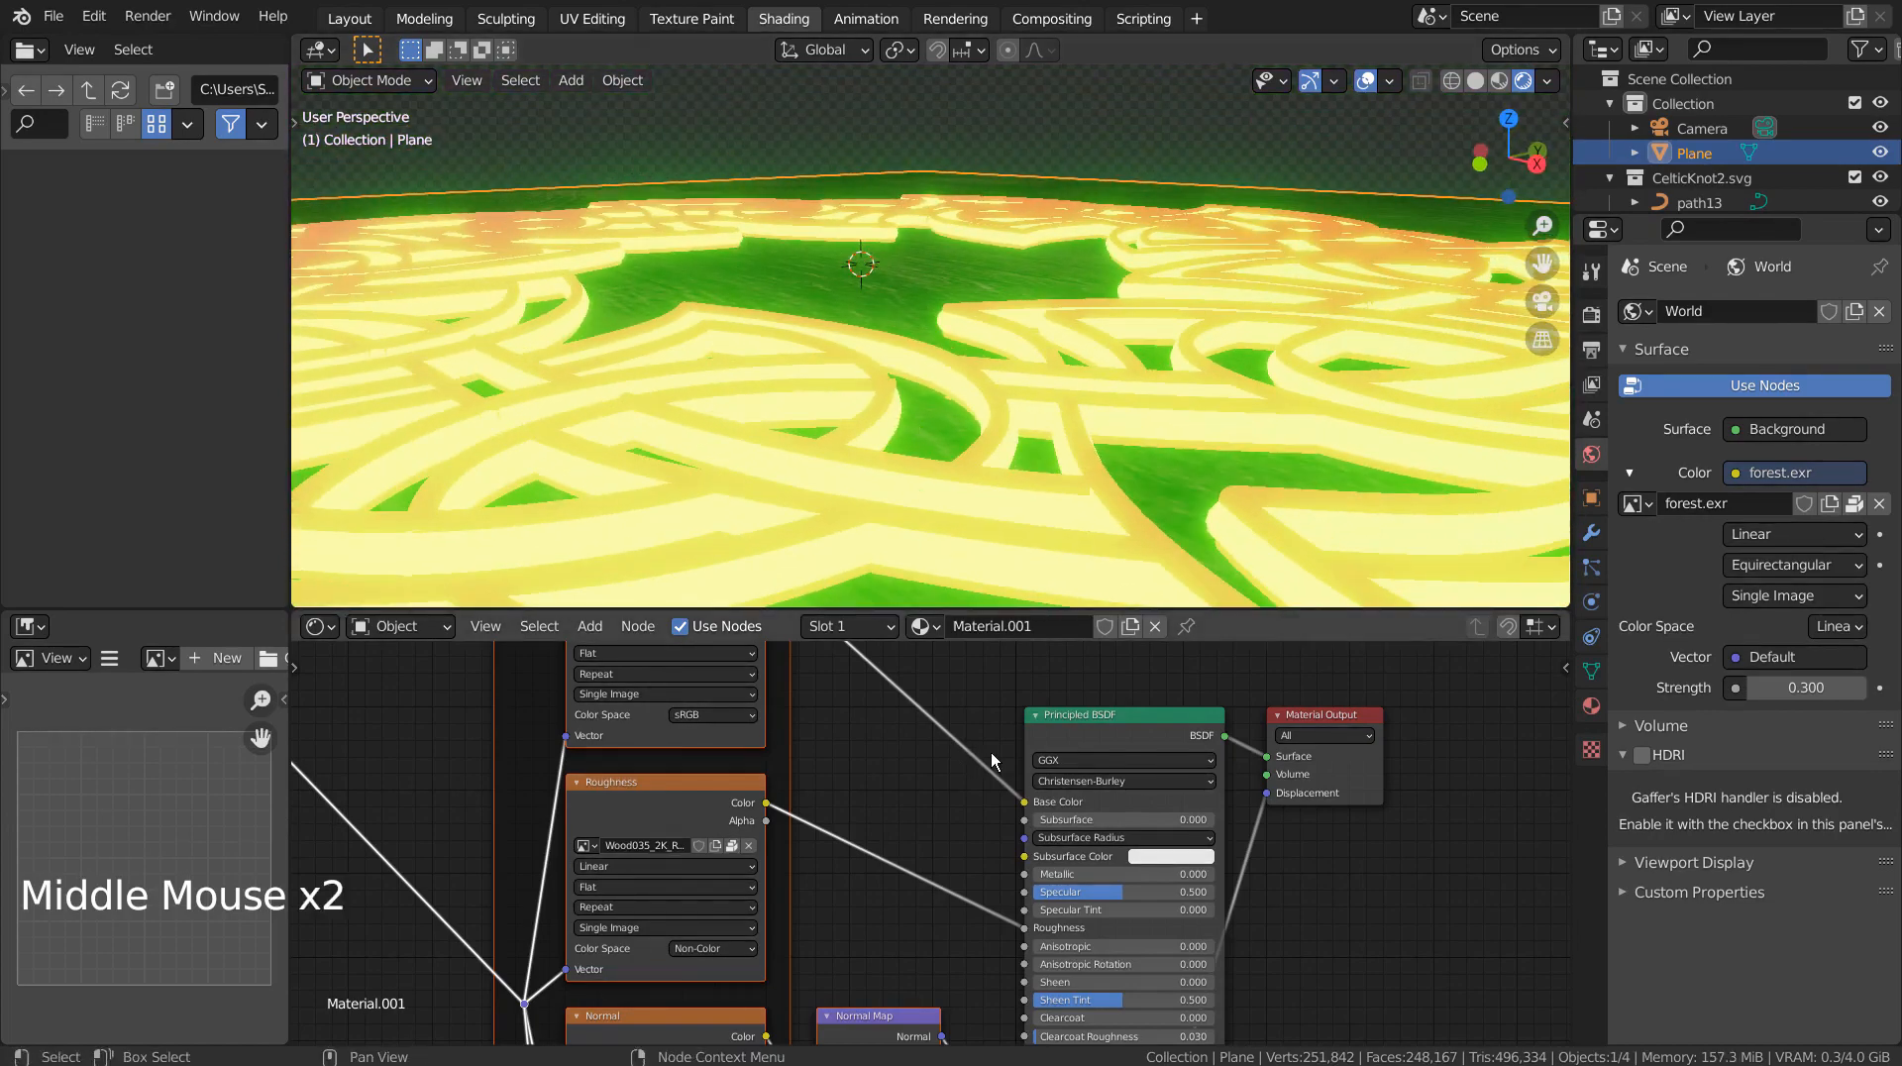
# Step: Try a Principled BSDF node in path13's material, linked to the Material Output surface in place of the Emission
pyautogui.click(1051, 385)
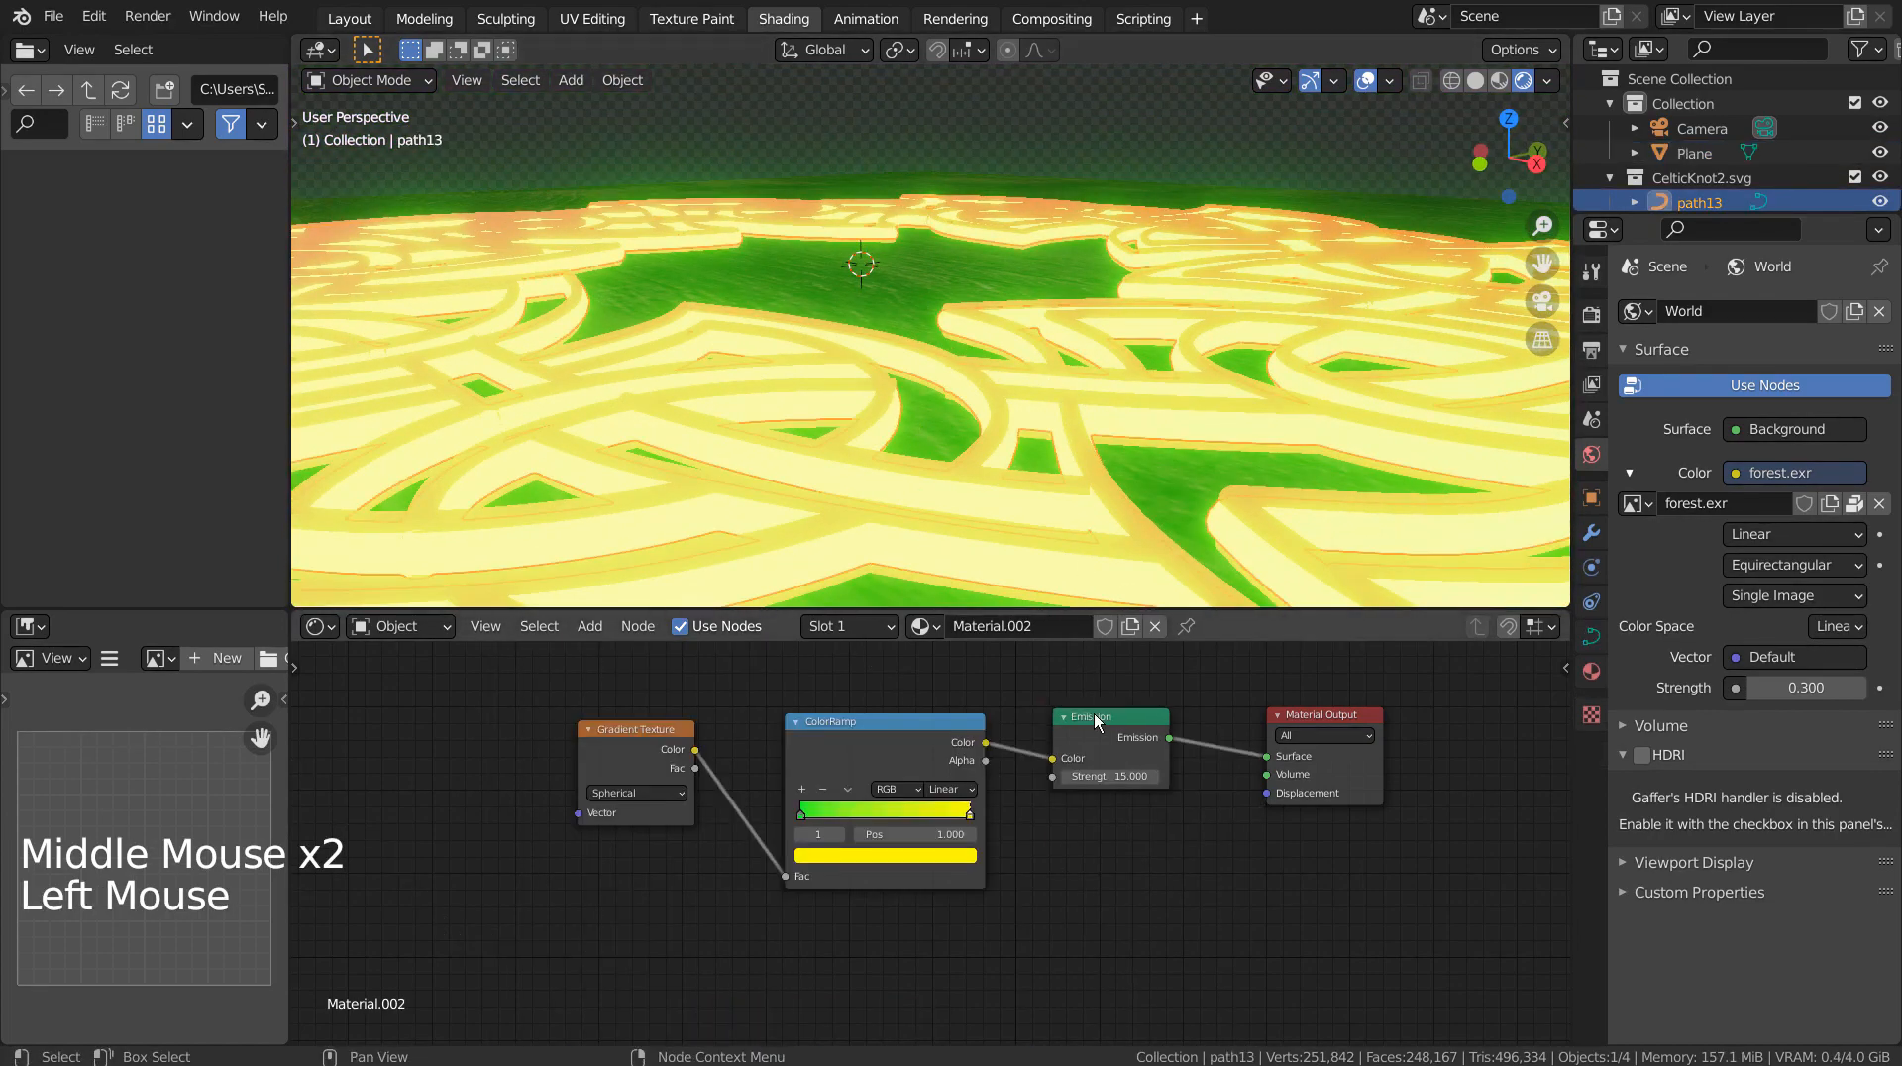
pyautogui.keyDown('shift'); pyautogui.moveTo(1184, 852); pyautogui.dragTo(1121, 818, button='middle'); pyautogui.keyUp('shift')
pyautogui.keyDown('shift'); pyautogui.moveTo(1015, 885); pyautogui.dragTo(945, 810, button='middle'); pyautogui.keyUp('shift')
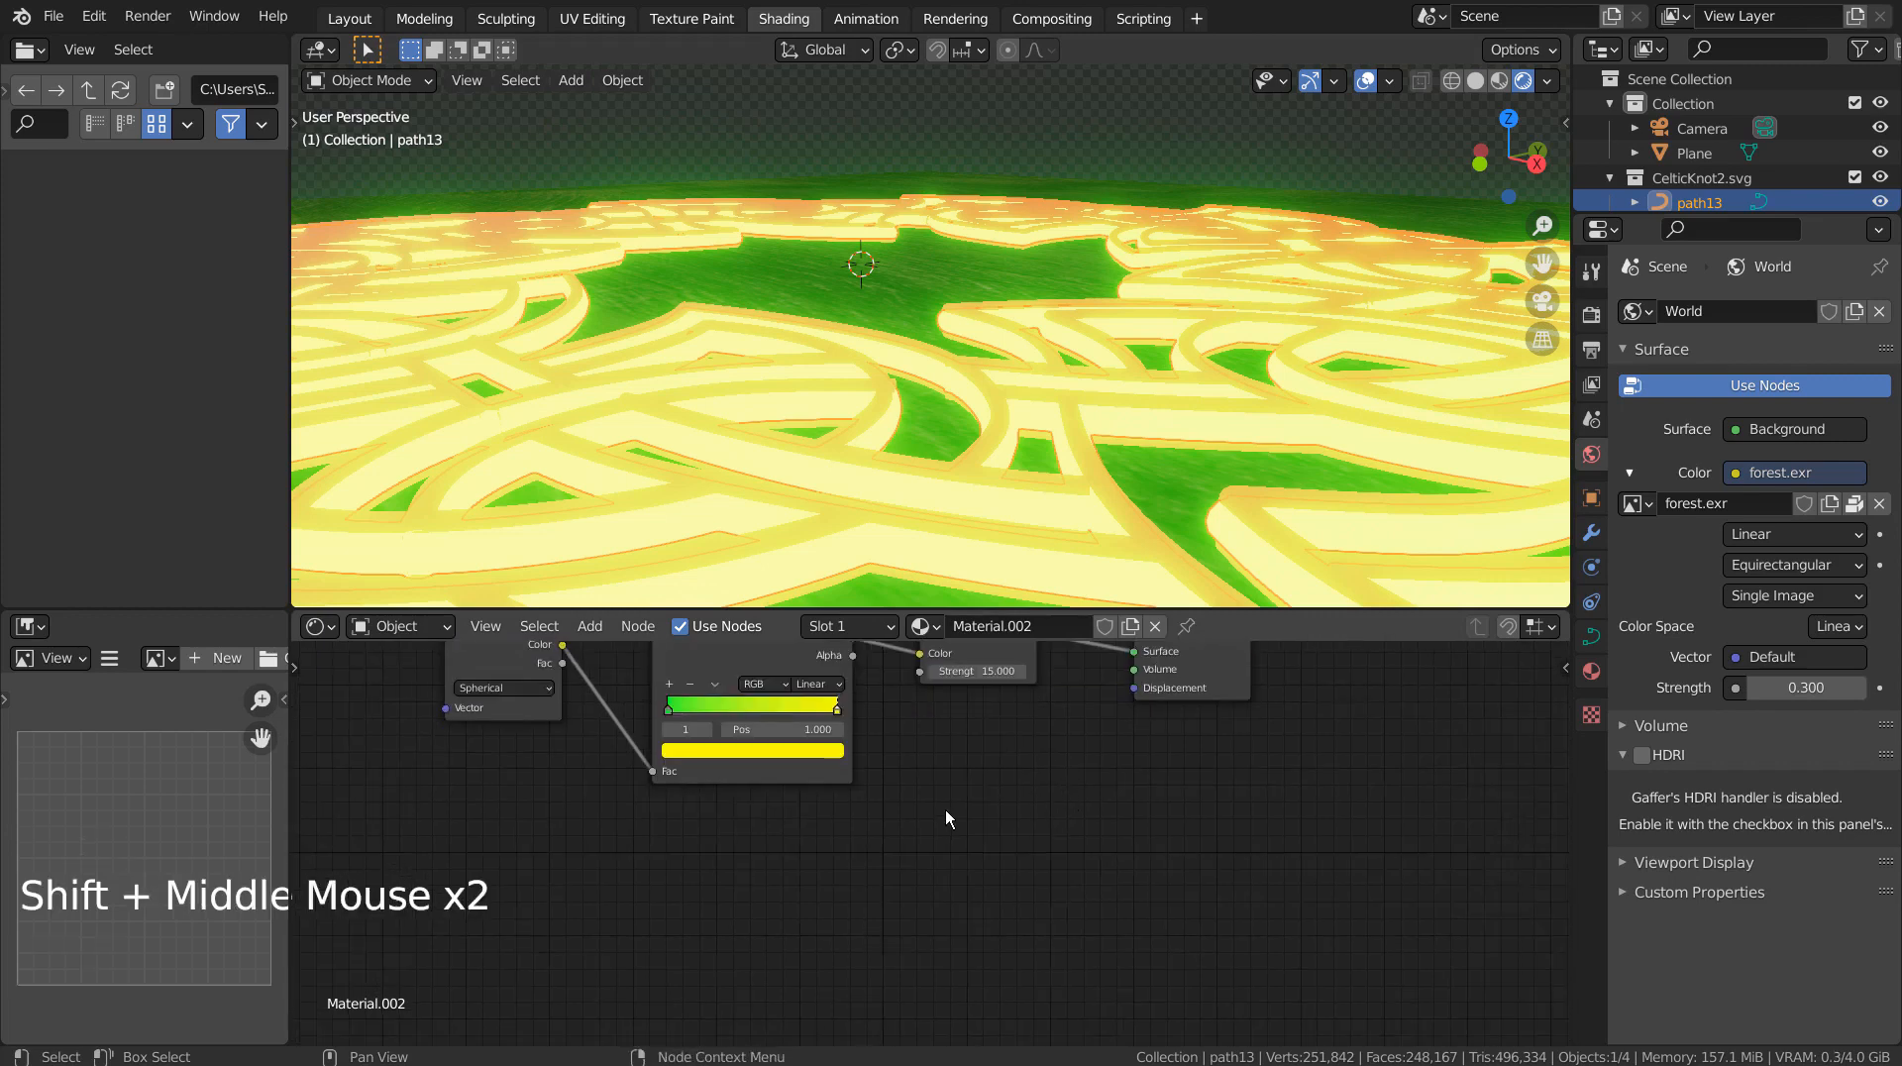
pyautogui.hotkey('shift', 'a')
pyautogui.click(926, 784)
pyautogui.write('b')
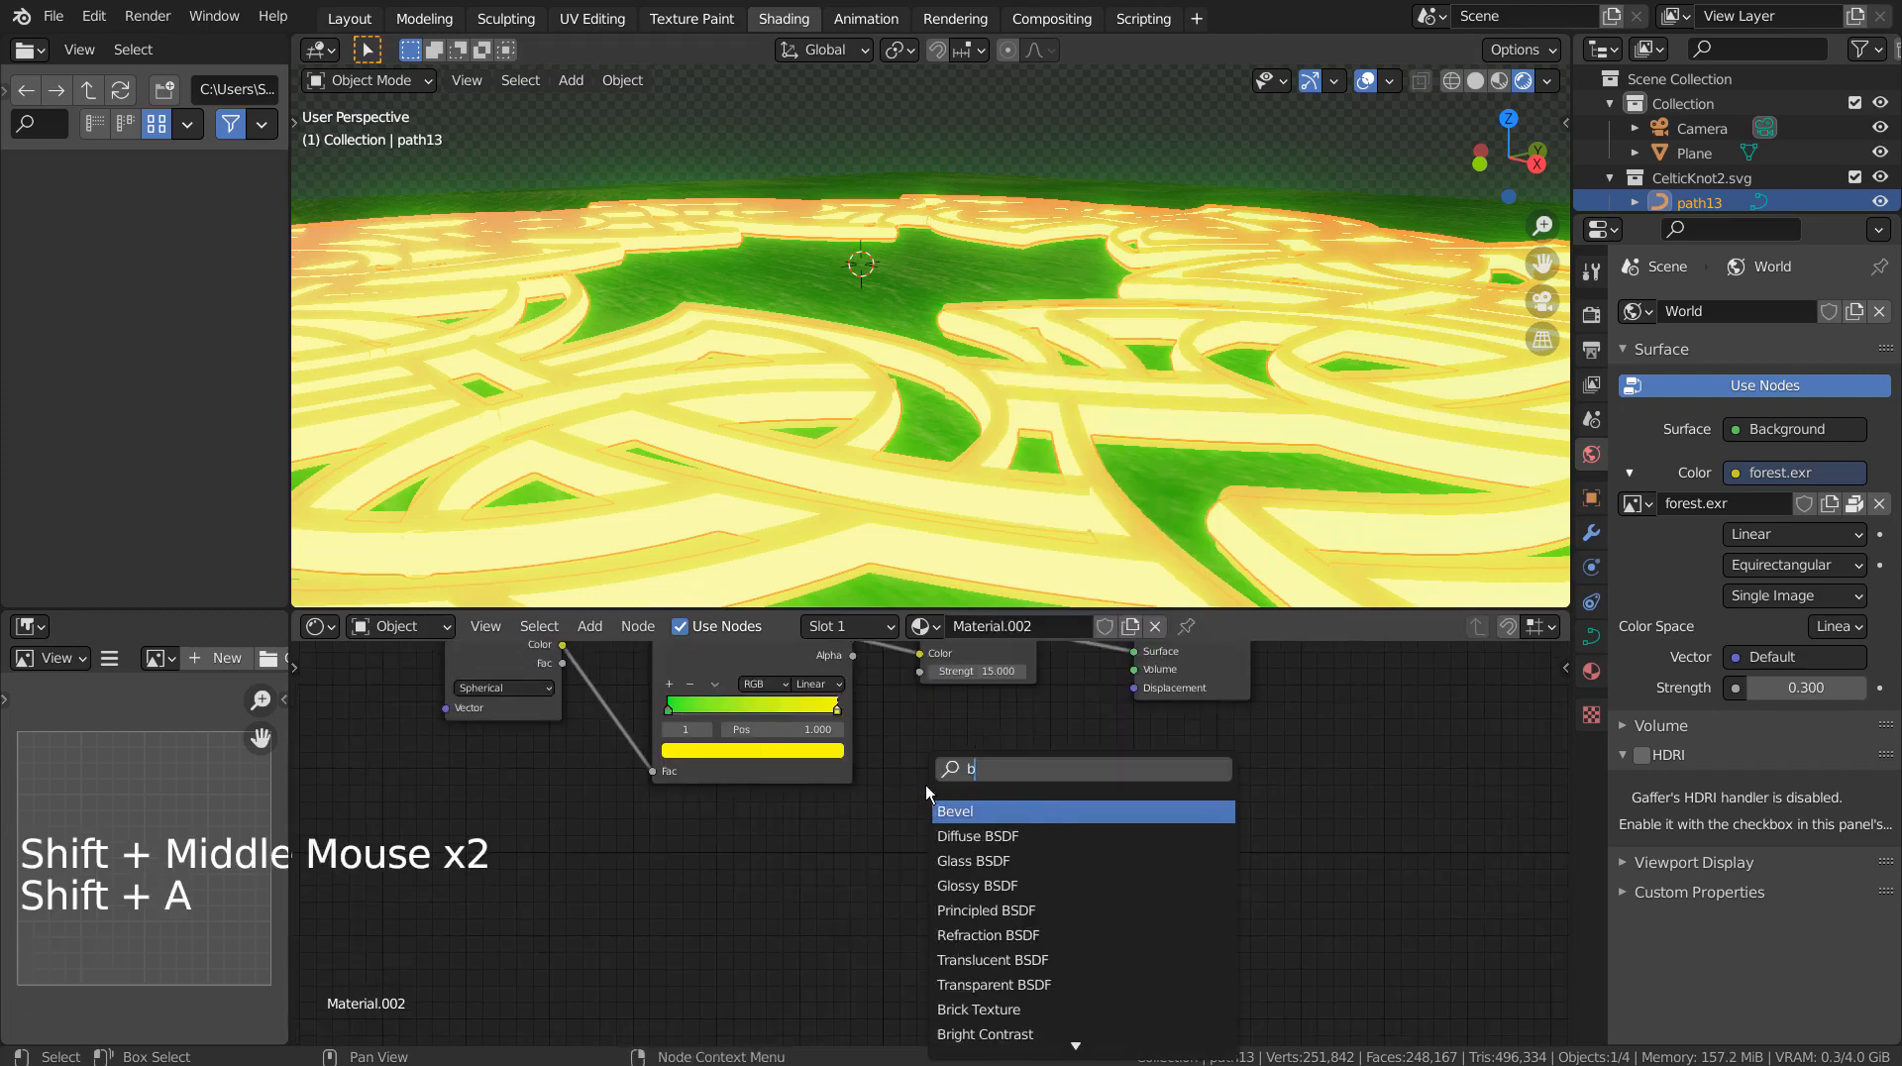
pyautogui.write('sdf')
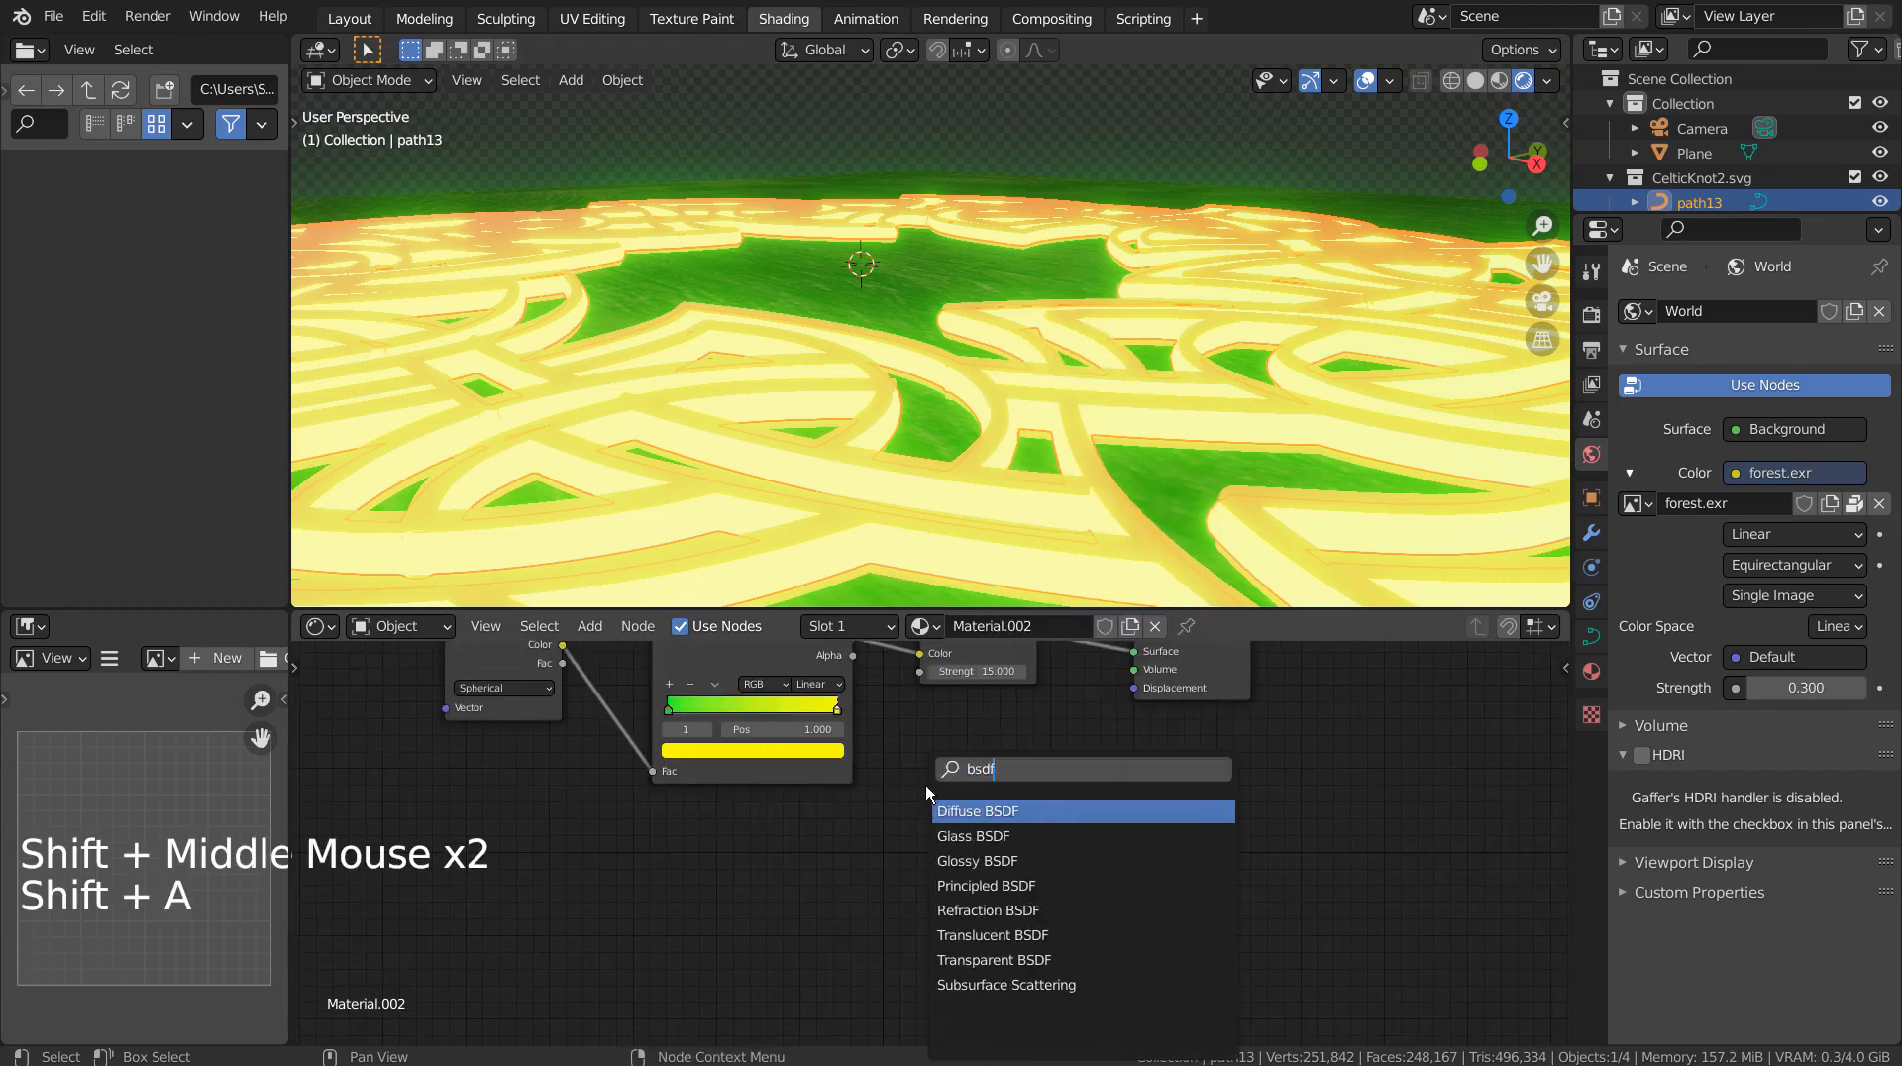
pyautogui.click(1022, 885)
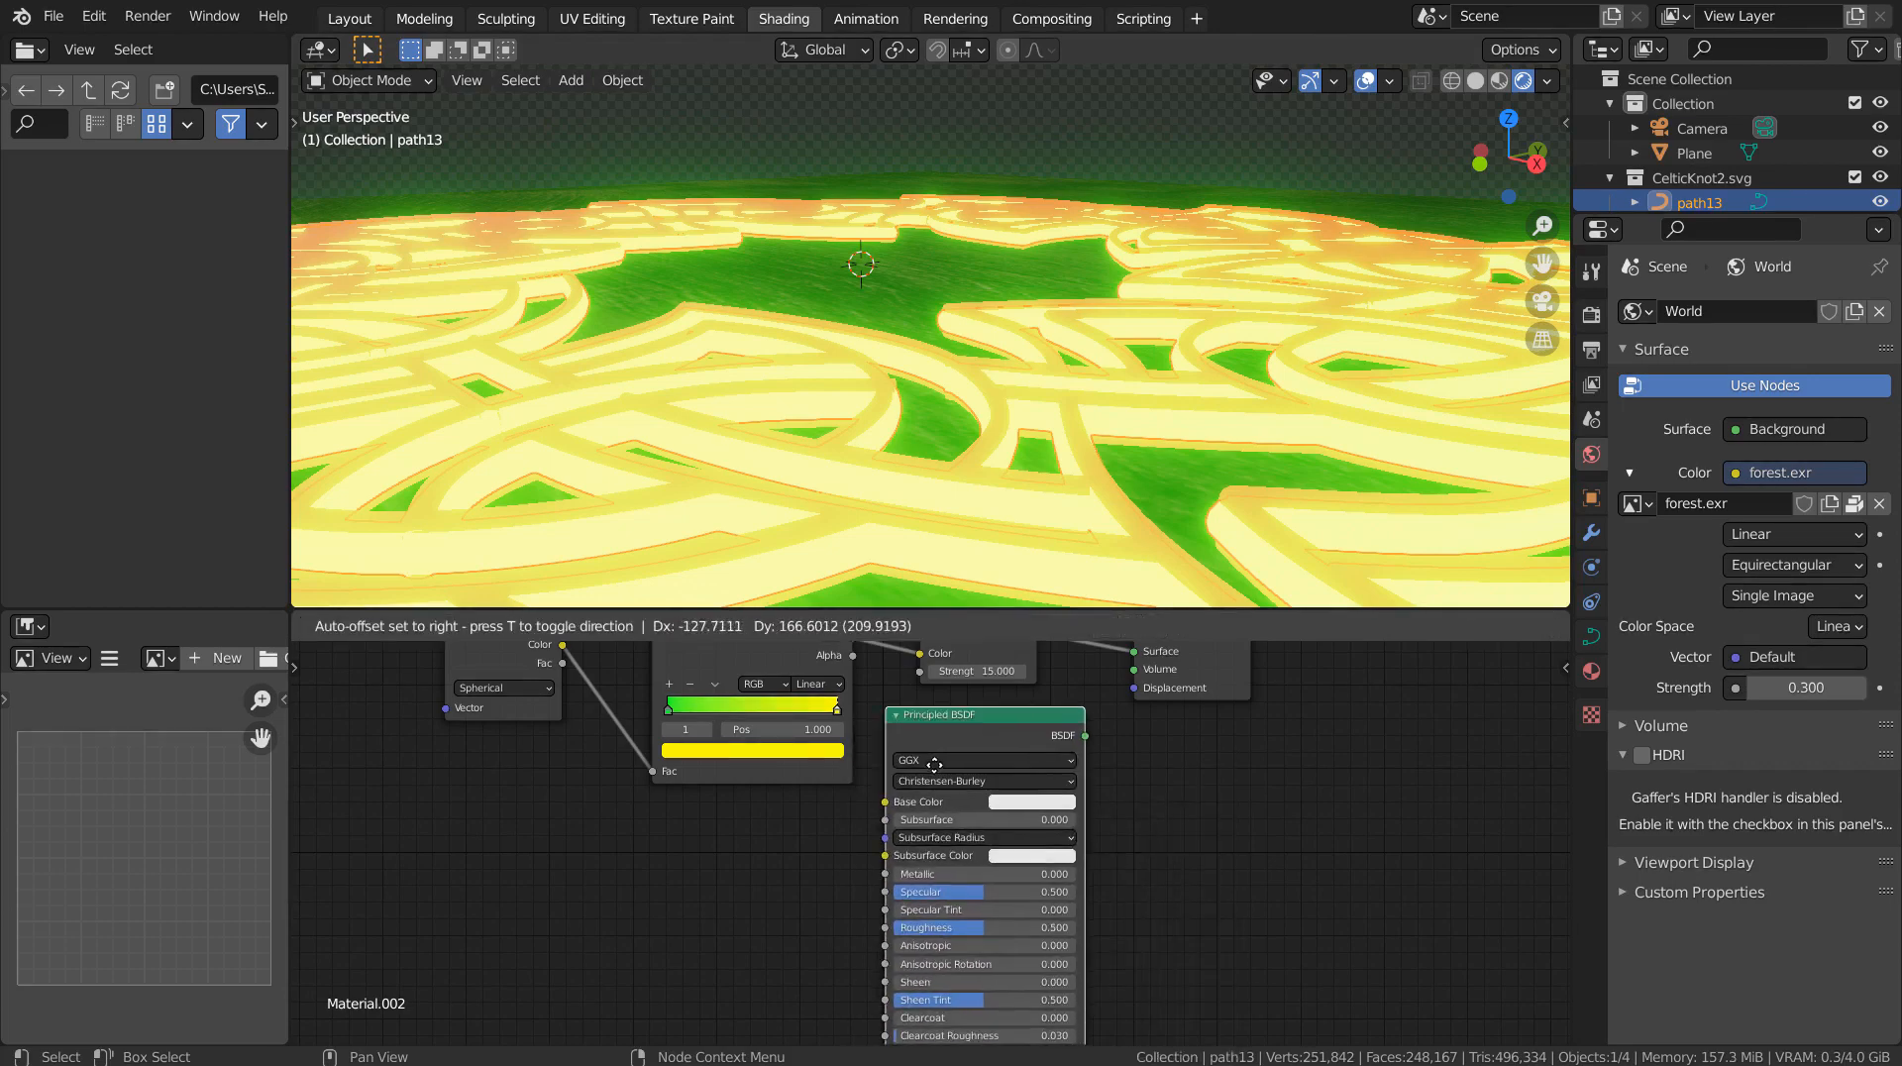
pyautogui.click(934, 764)
pyautogui.moveTo(1087, 736); pyautogui.dragTo(1136, 652)
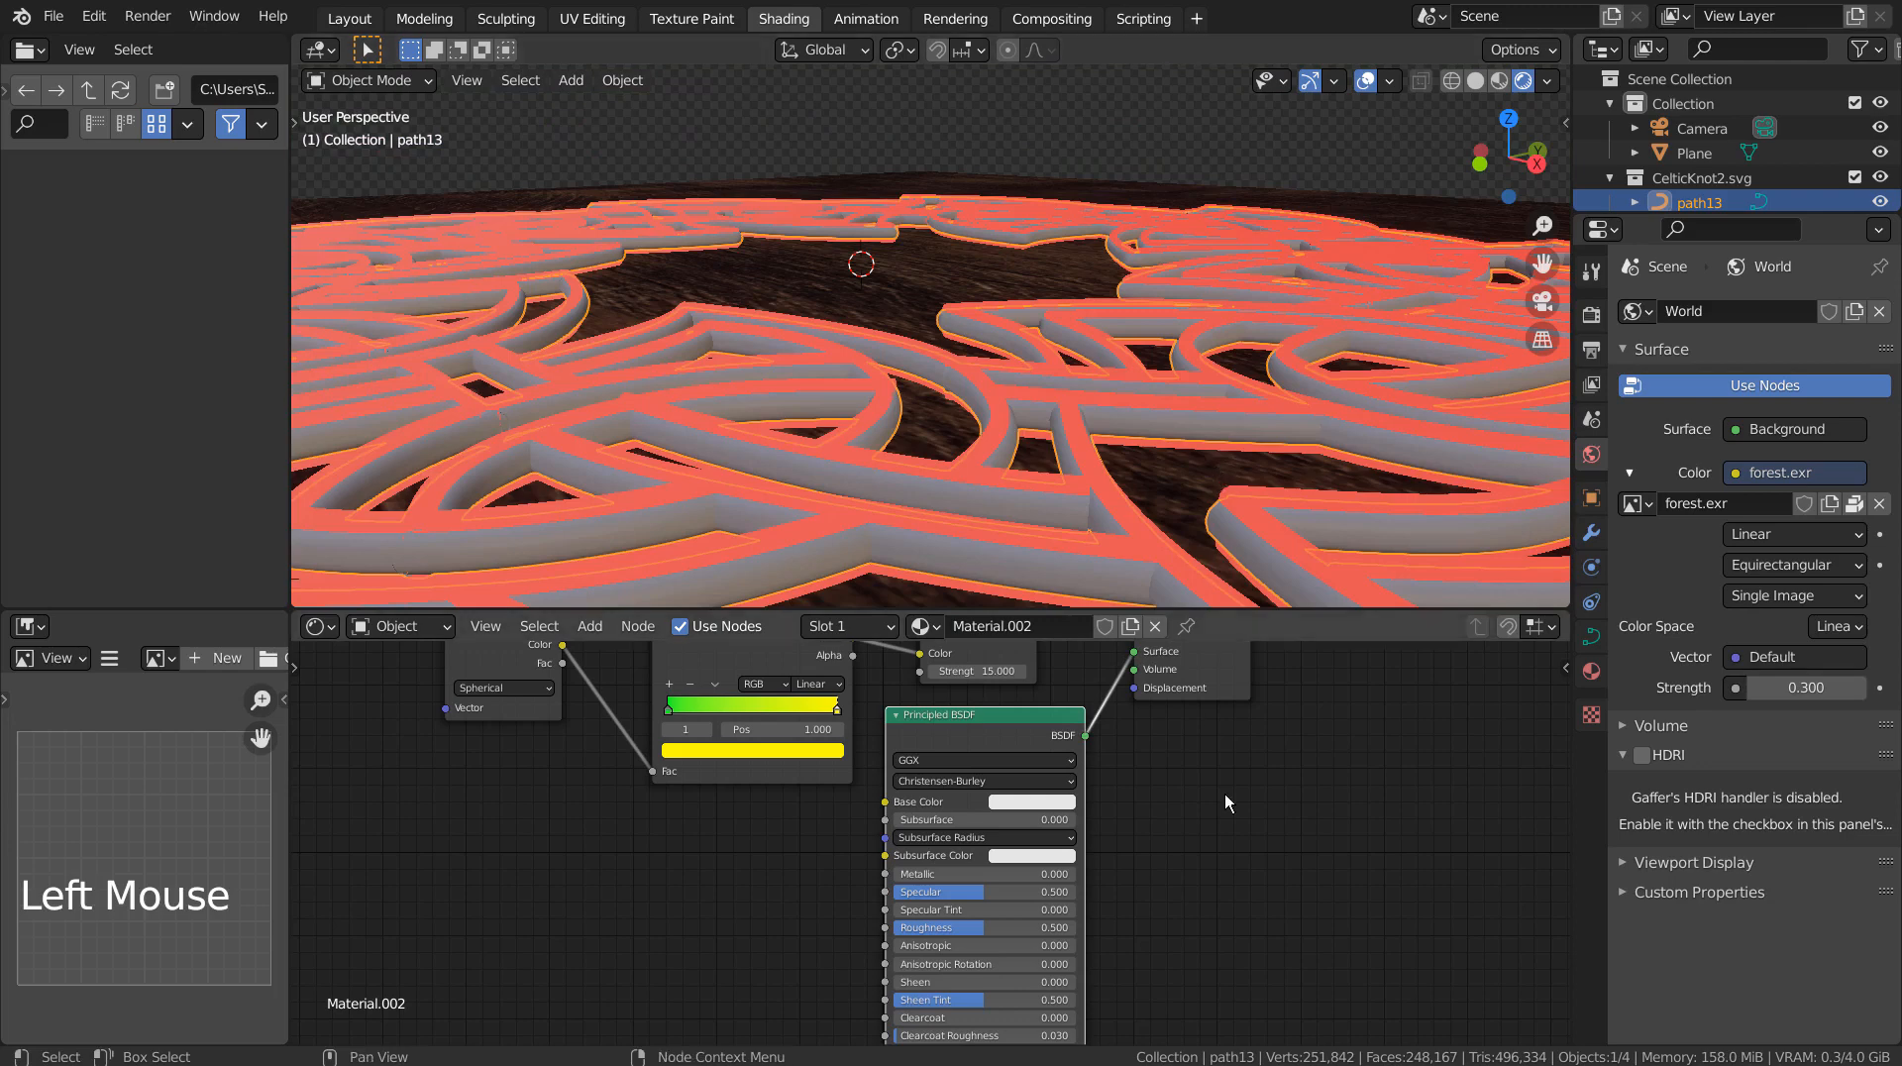
# Step: Undo the Principled BSDF link in path13's material and delete the added Principled BSDF node
pyautogui.scroll(-5, 1224, 793)
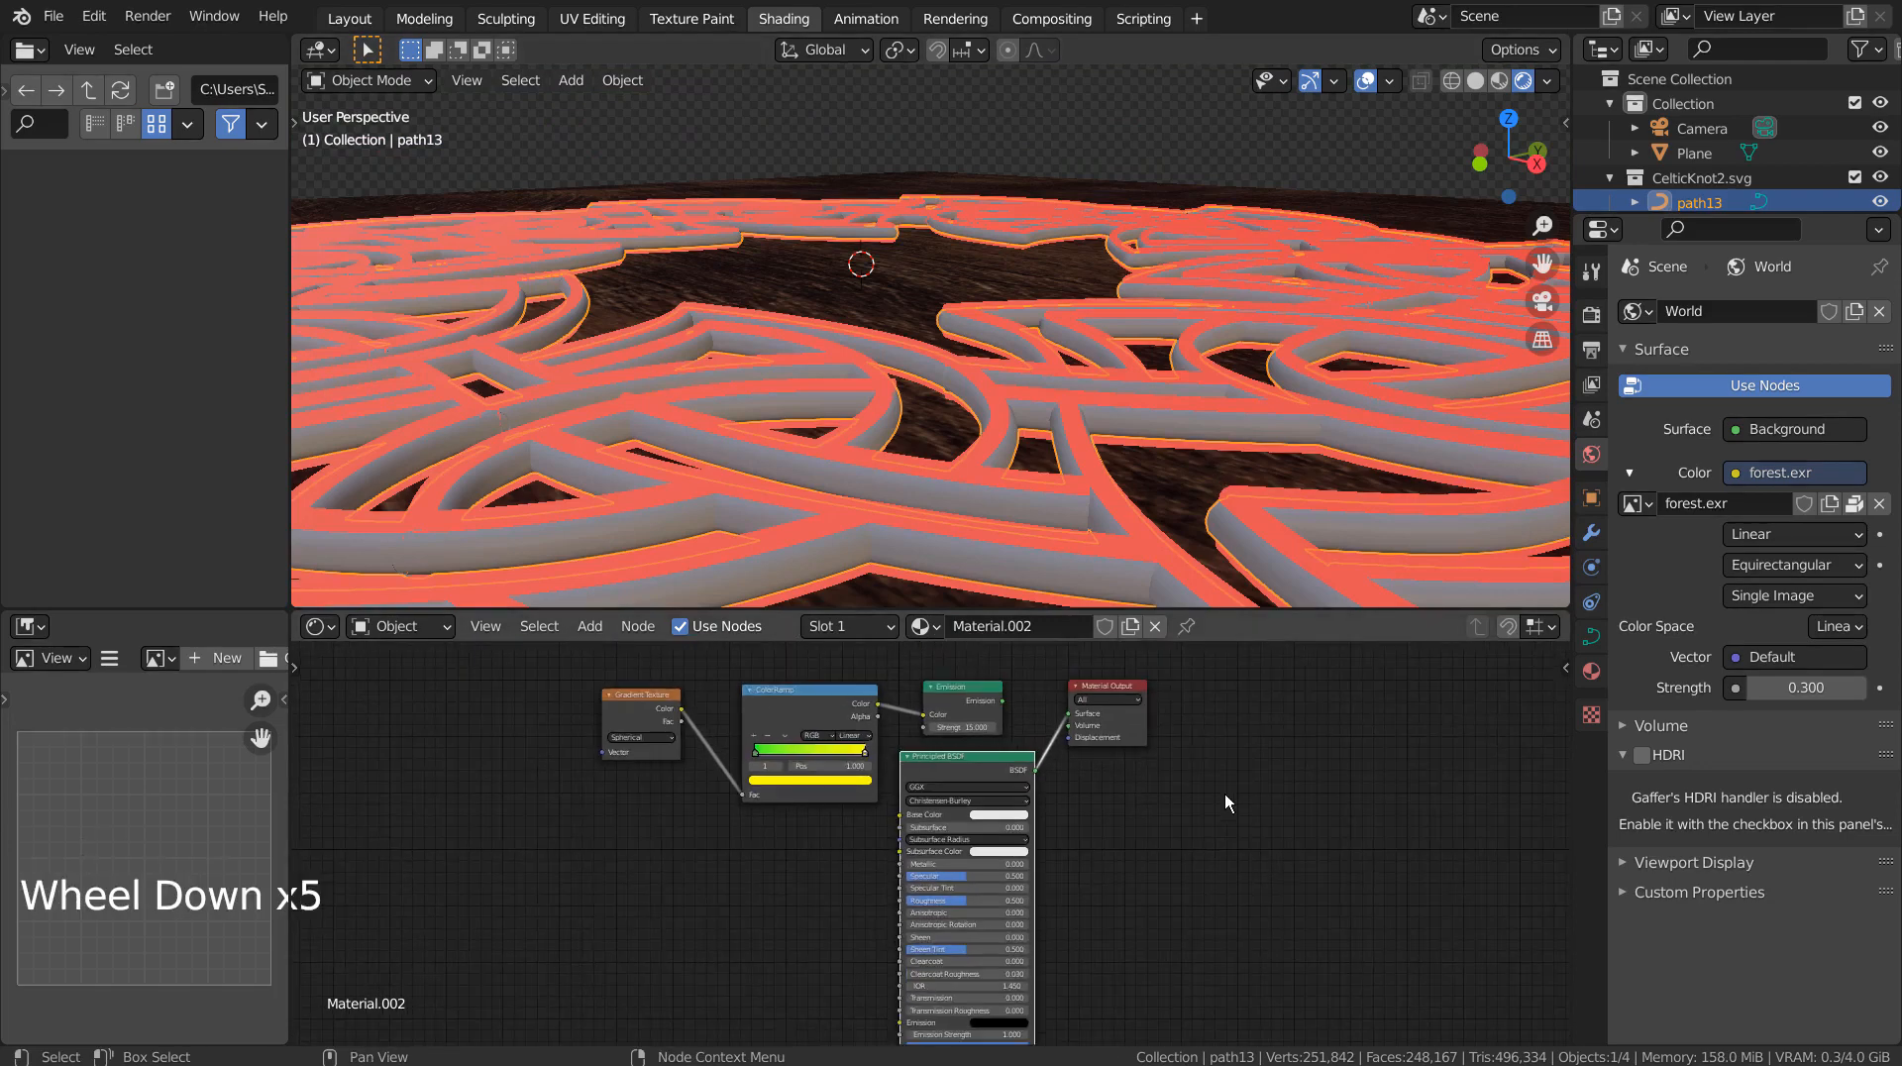
pyautogui.hotkey('ctrl', 'z')
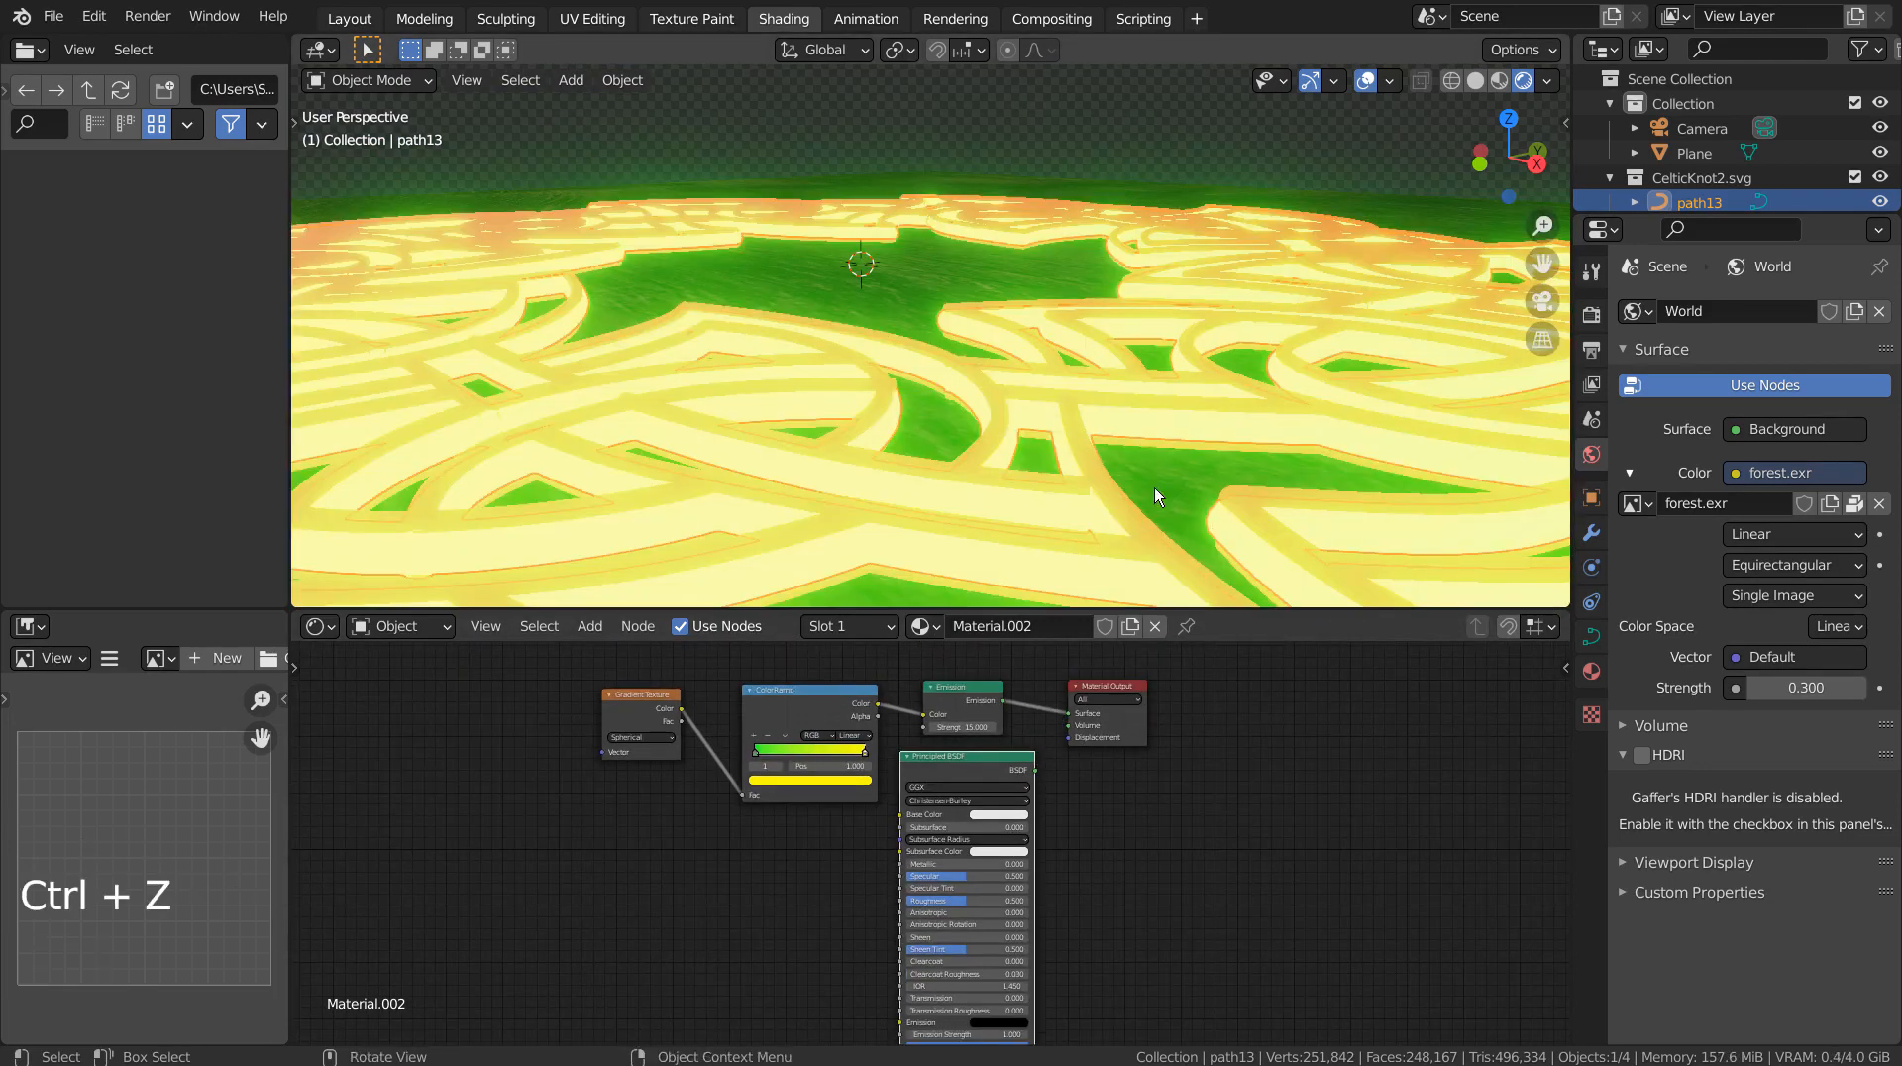
pyautogui.click(1078, 448)
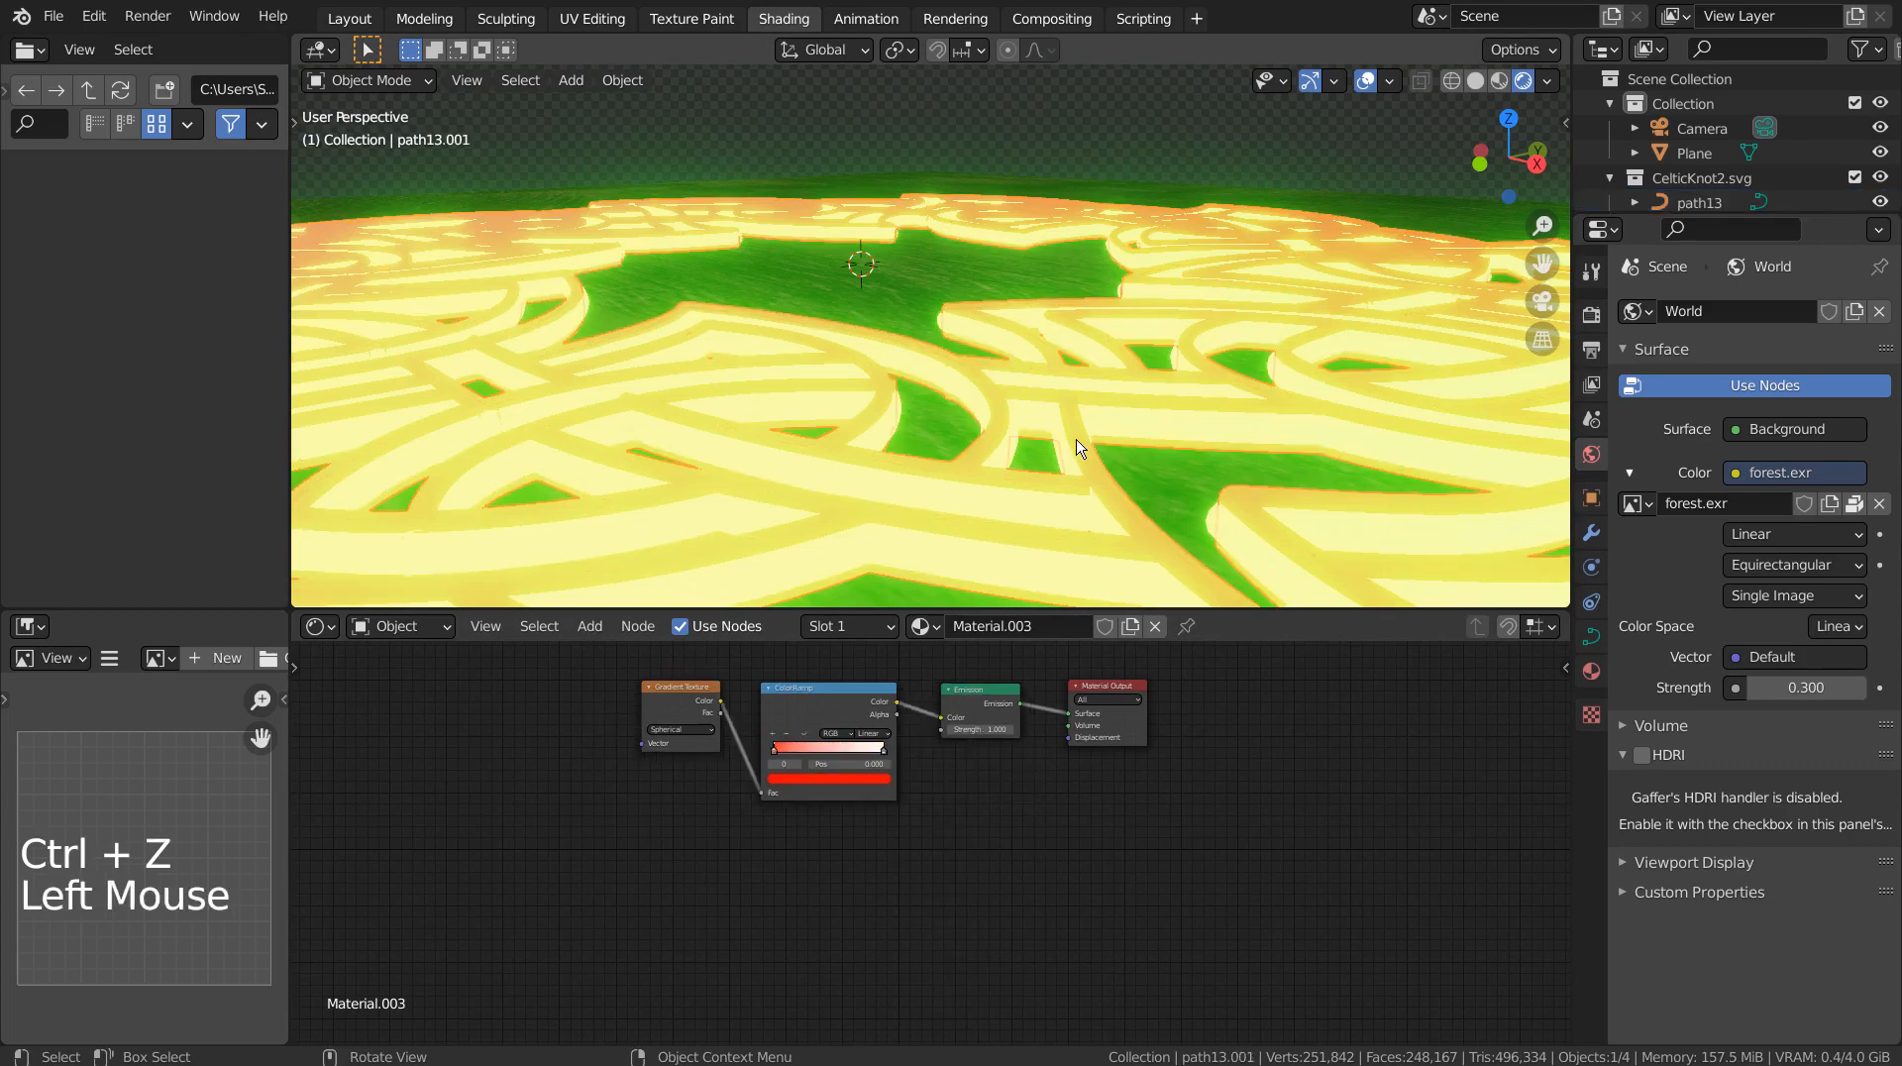
pyautogui.click(1126, 434)
pyautogui.click(1125, 433)
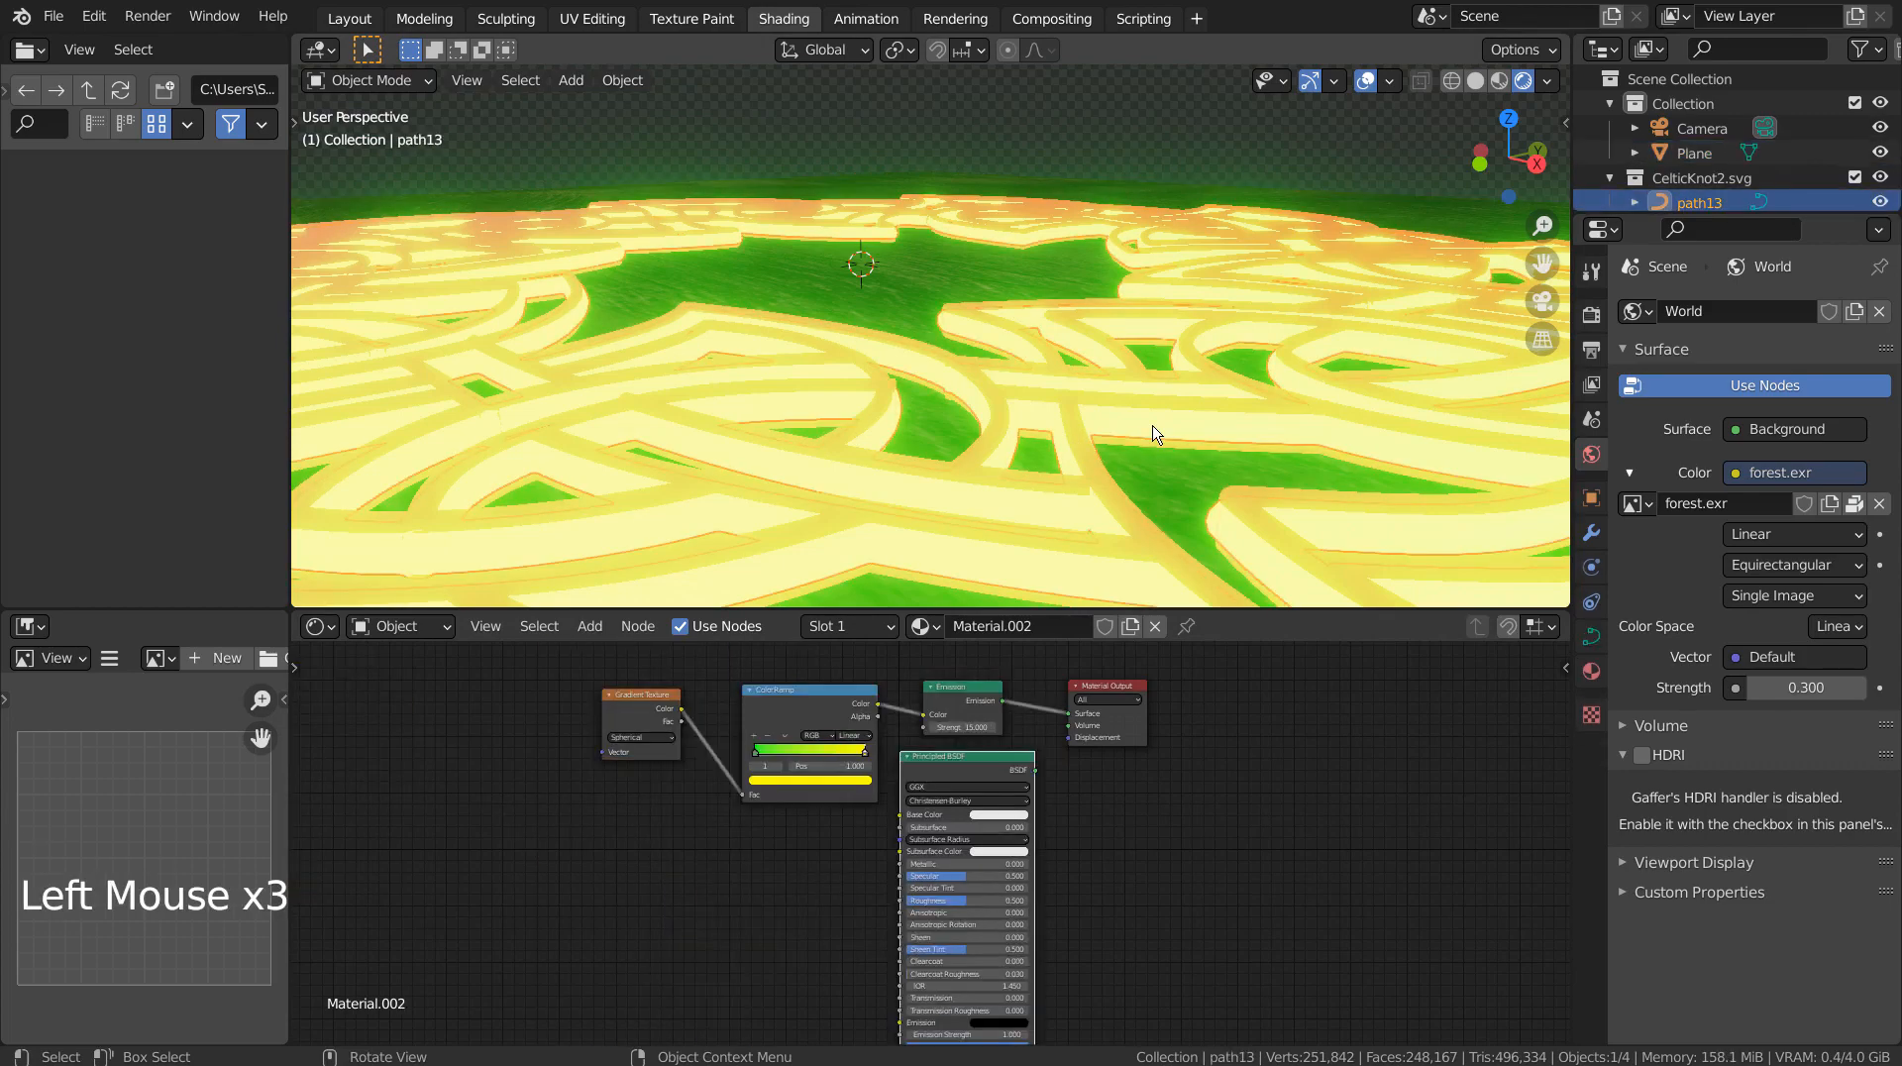
pyautogui.click(989, 784)
pyautogui.click(986, 777)
pyautogui.click(992, 755)
pyautogui.press('x')
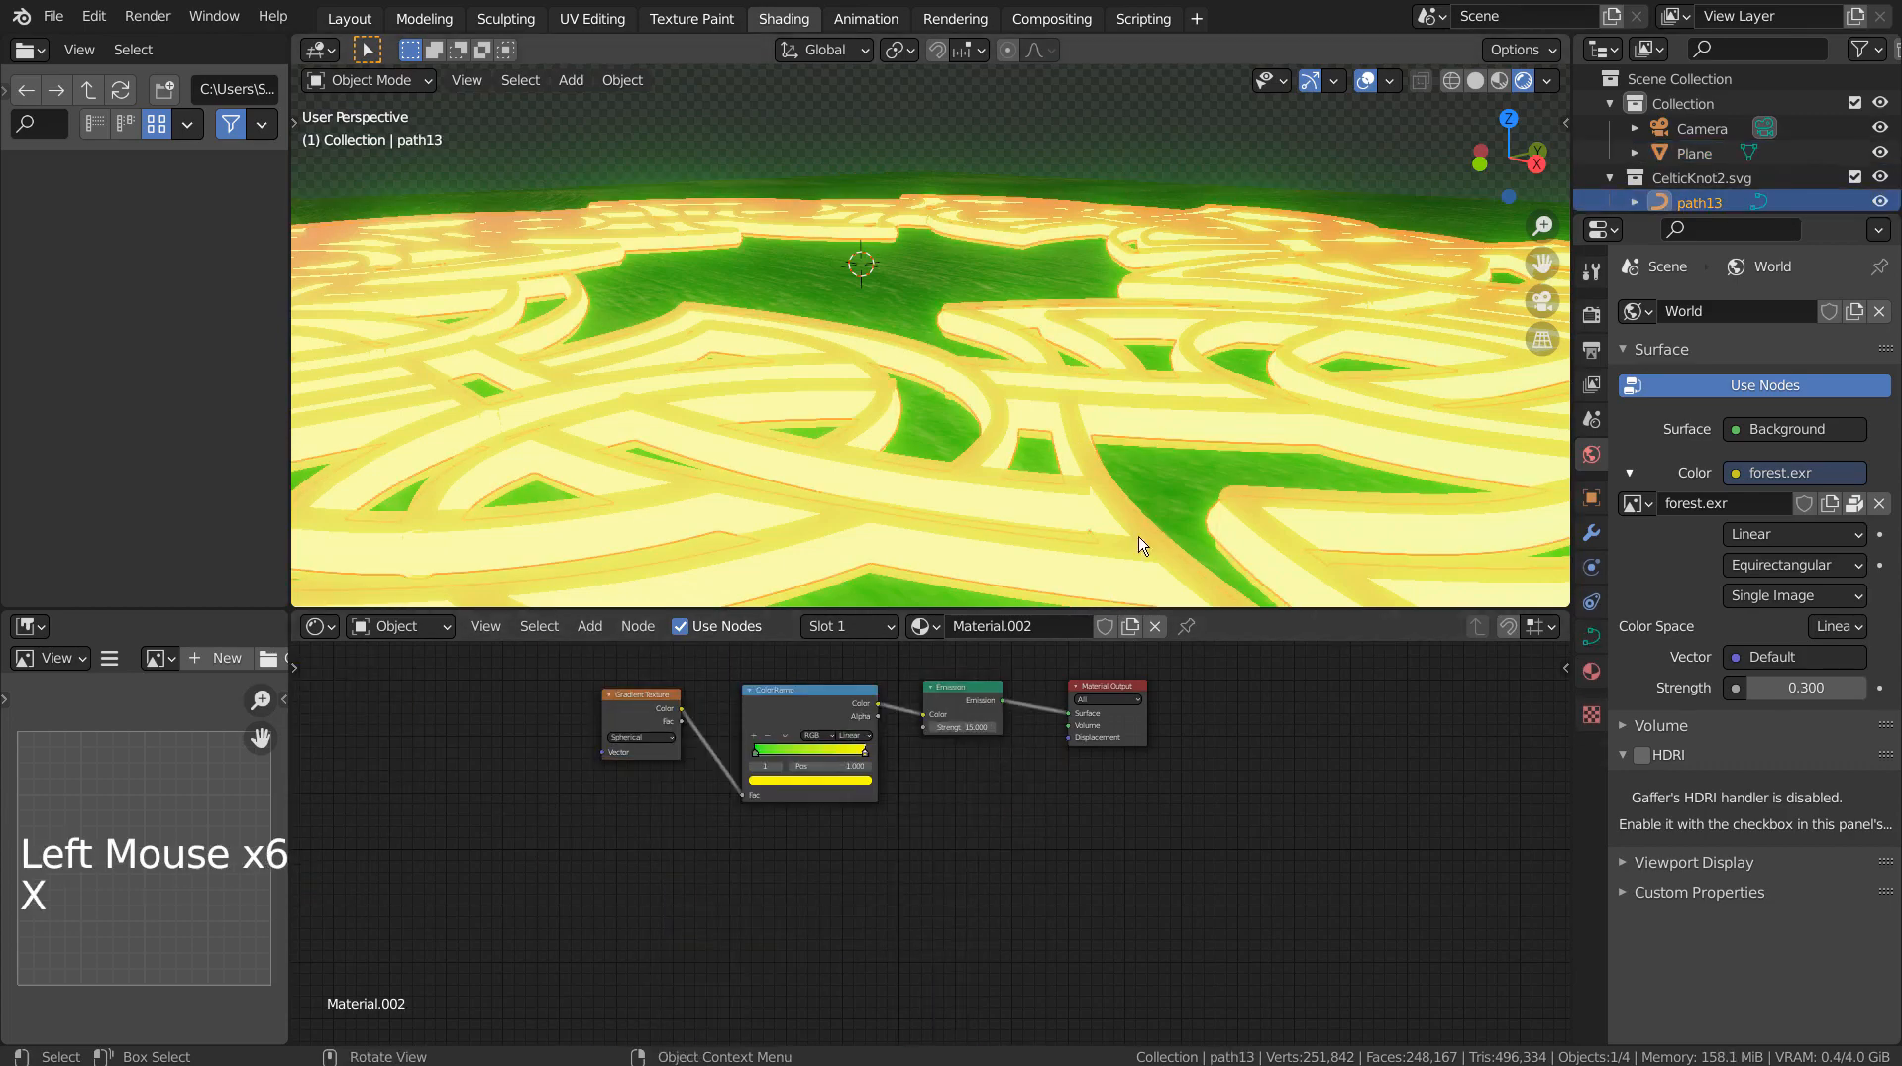
# Step: Add a Principled BSDF node to path13.001's material and link it to the Material Output surface
pyautogui.scroll(-3, 1734, 148)
pyautogui.click(1713, 188)
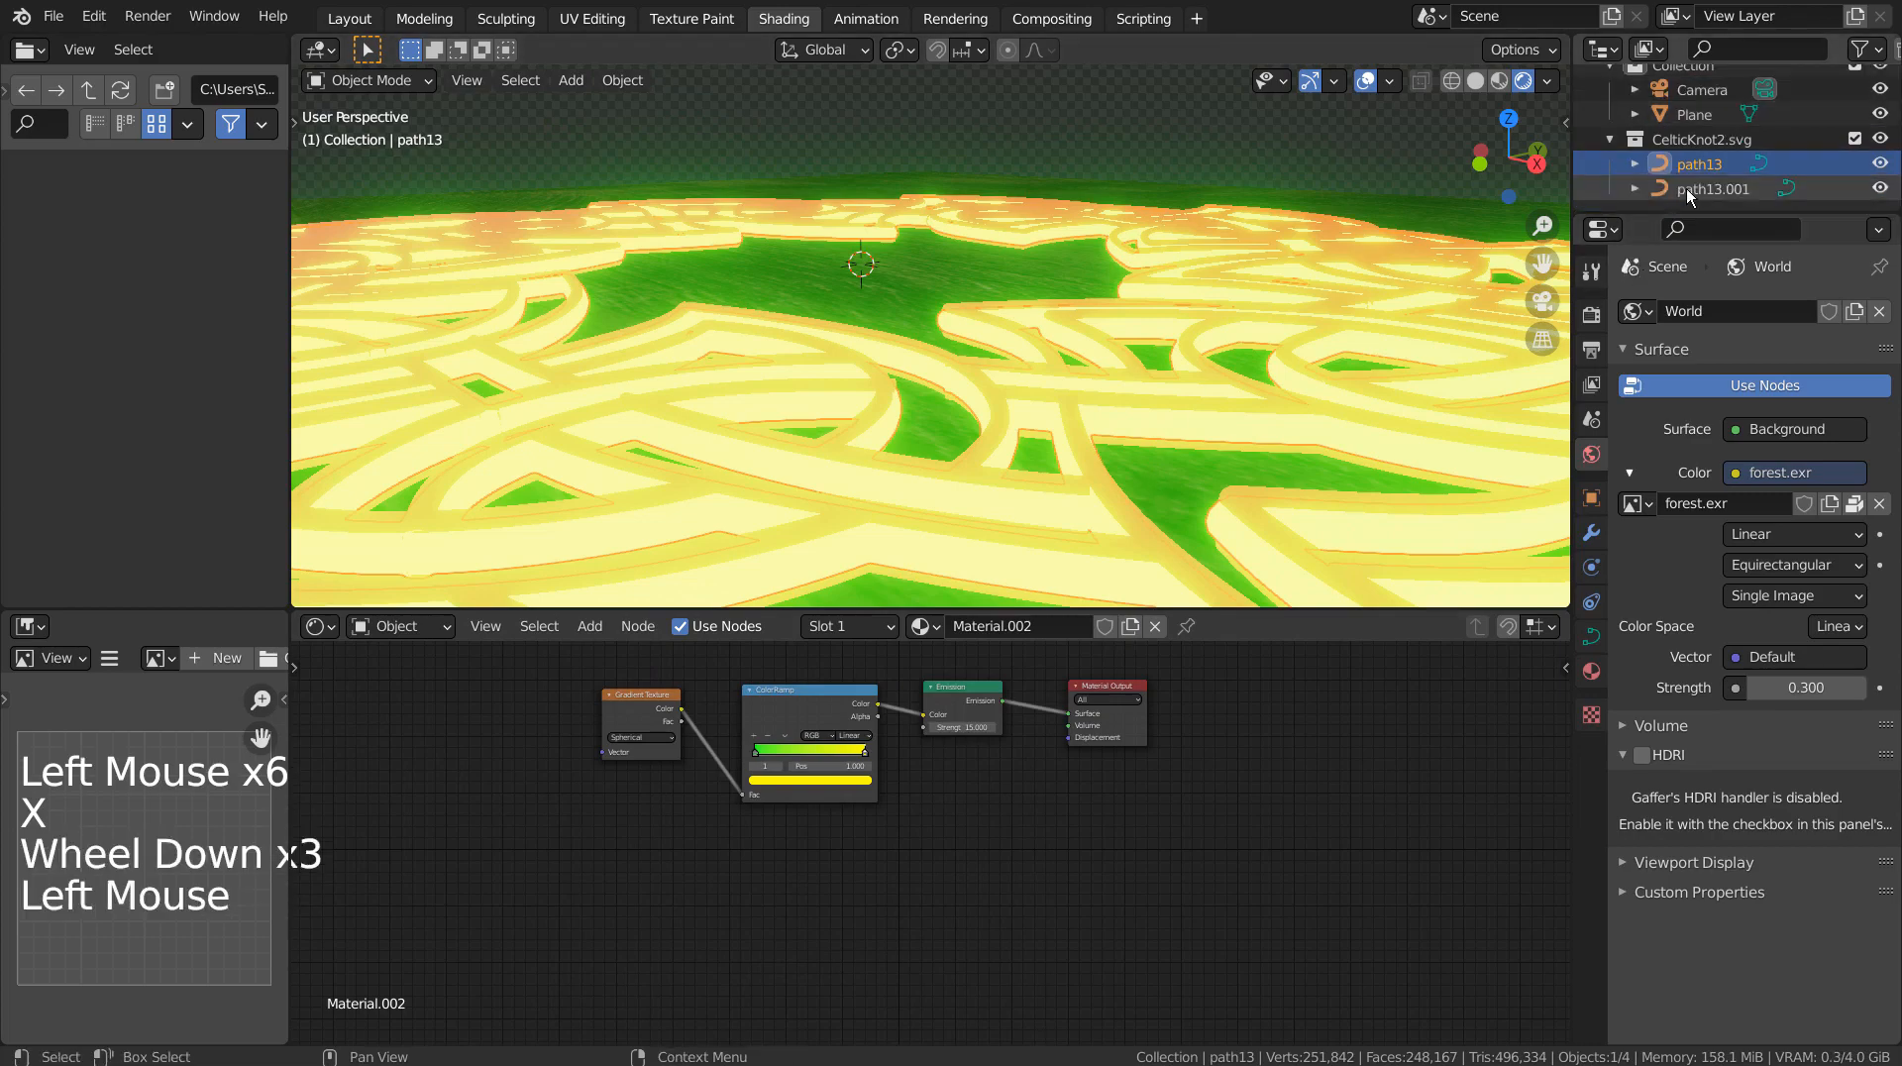
pyautogui.scroll(3, 960, 735)
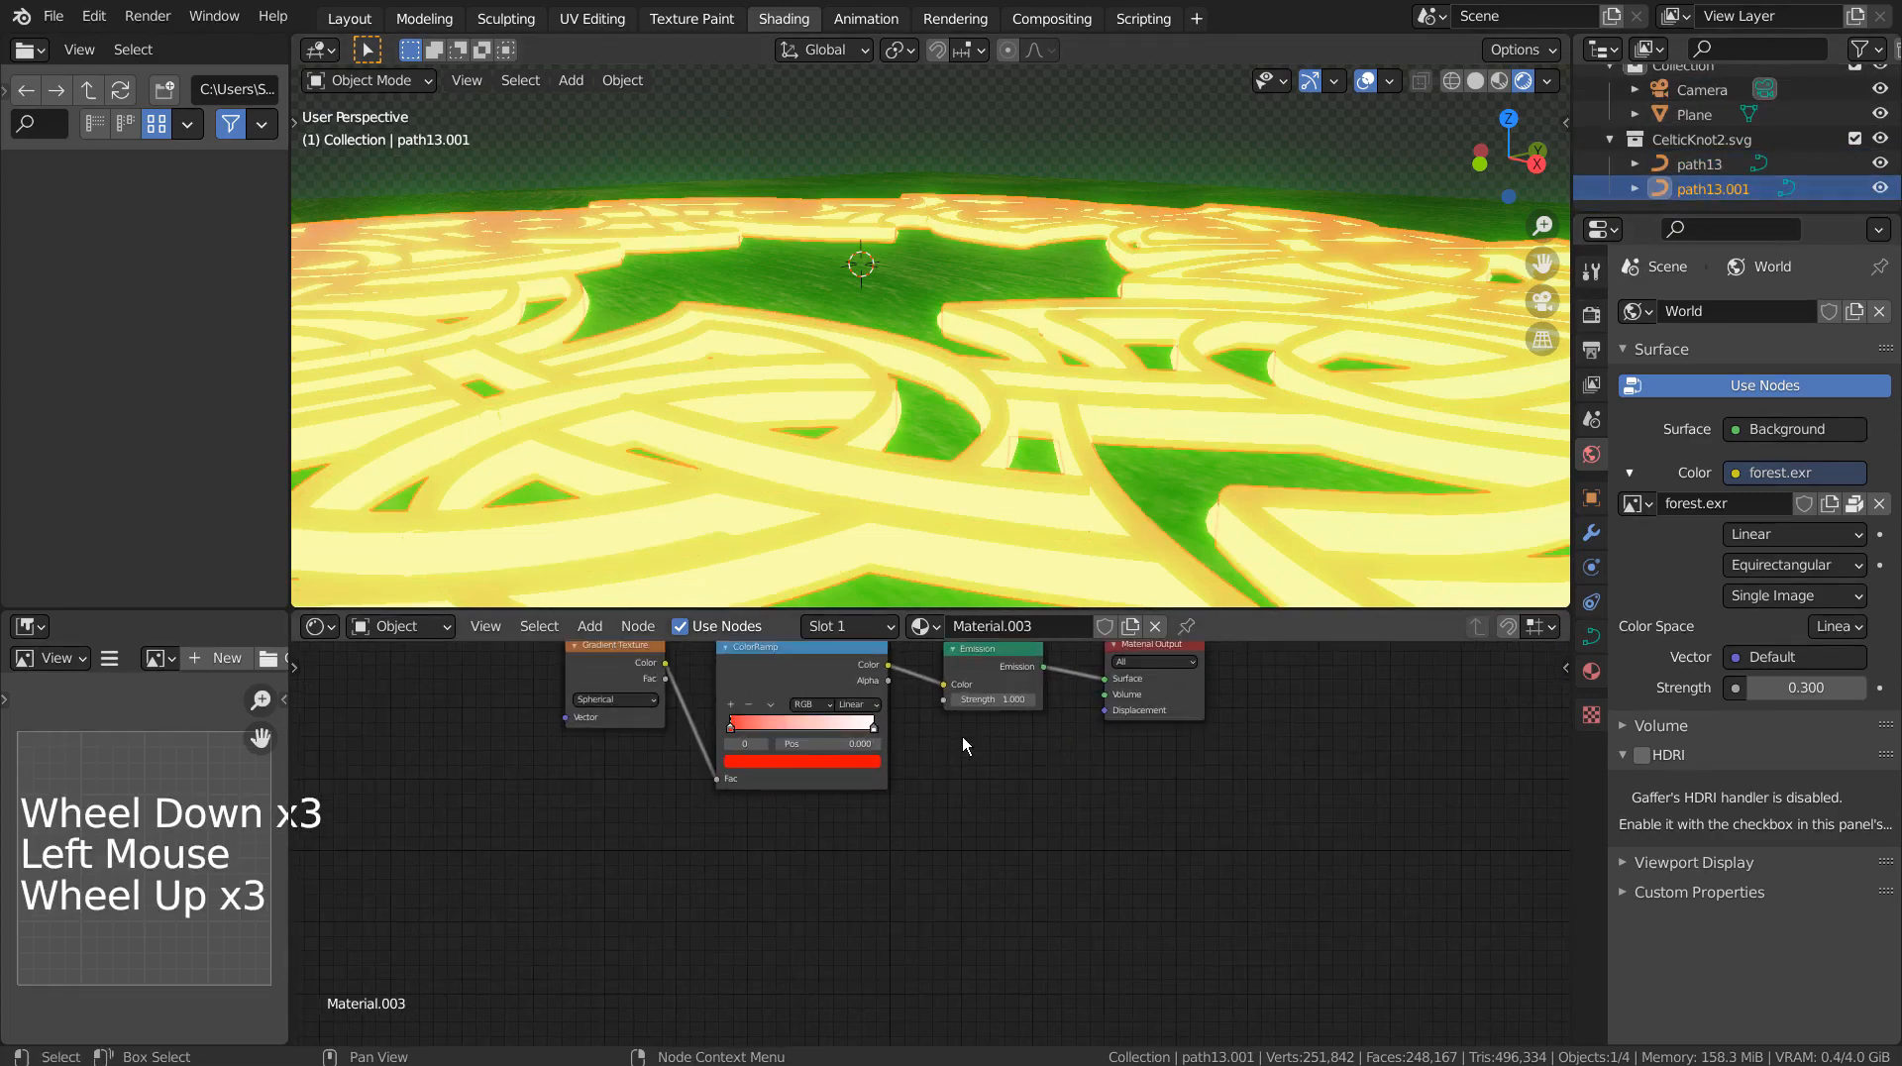
pyautogui.hotkey('shift', 'a')
pyautogui.write('bds')
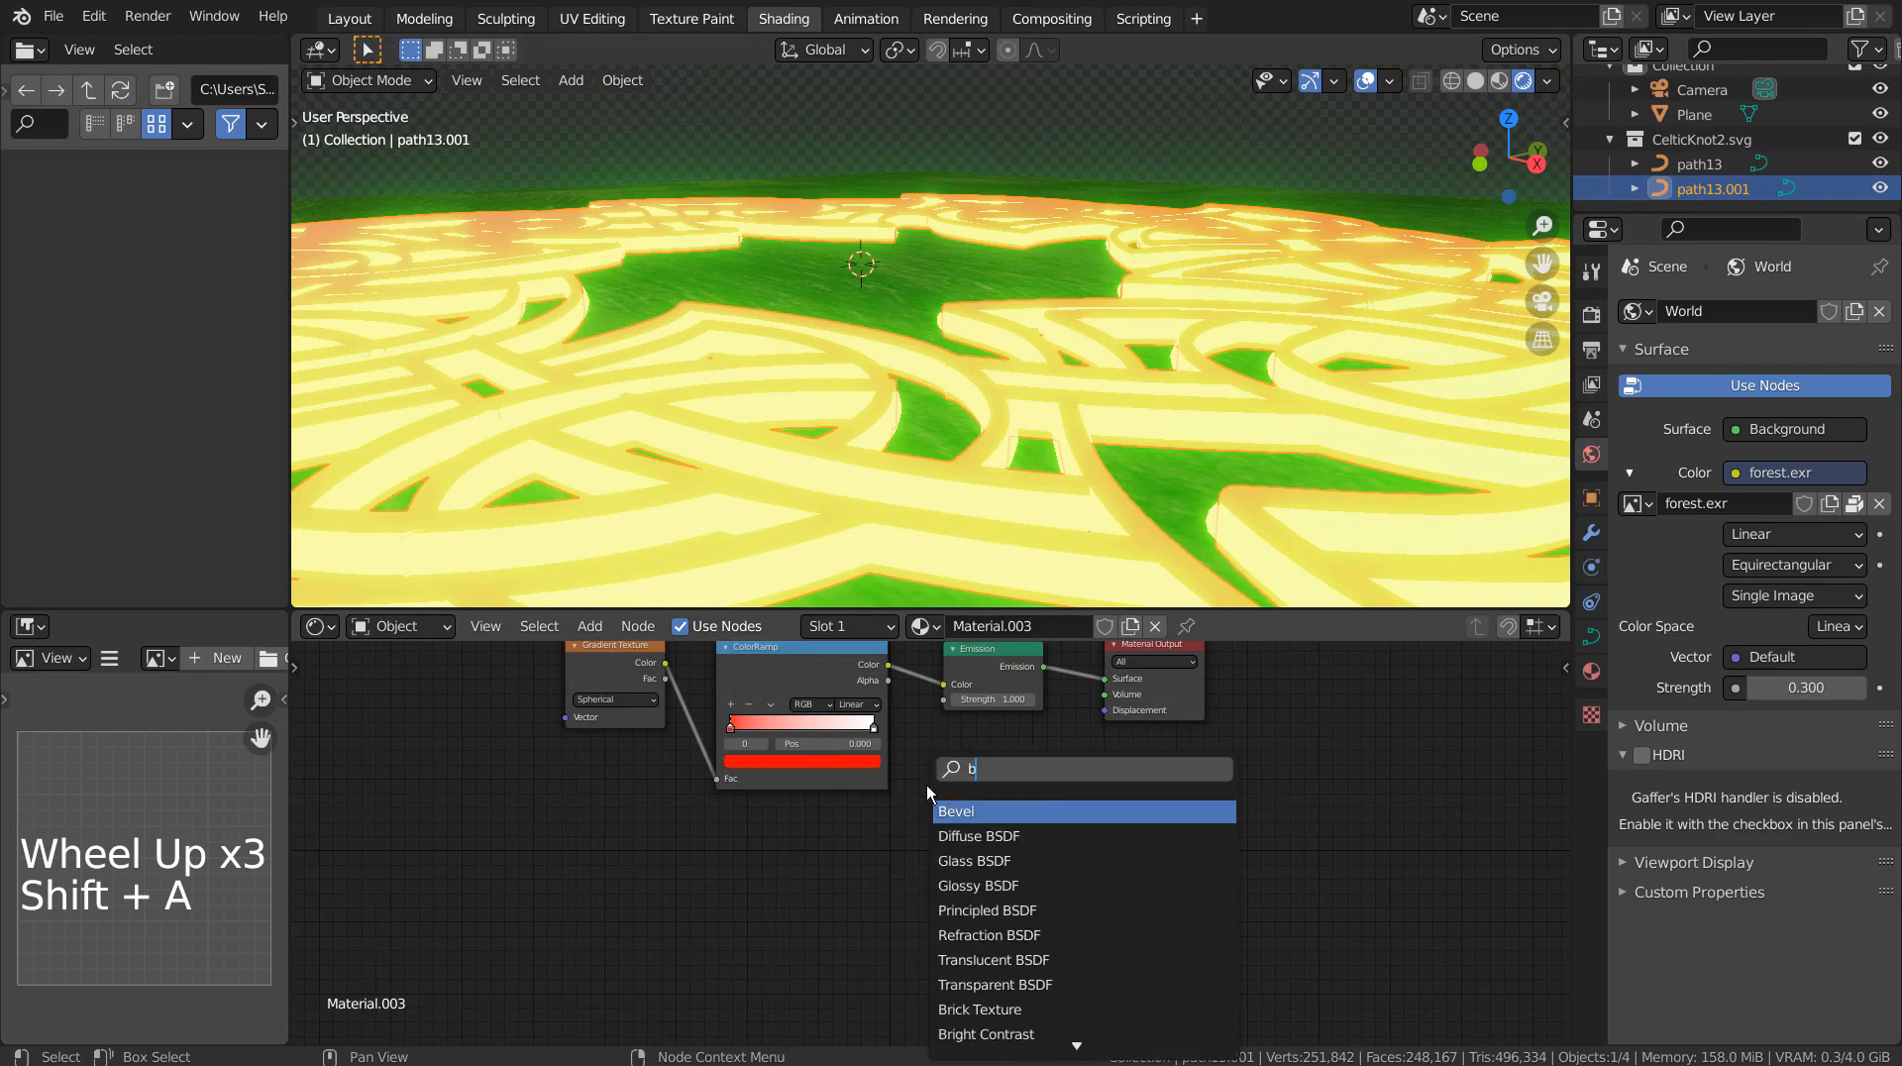
pyautogui.press('BackSpace')
pyautogui.press('BackSpace')
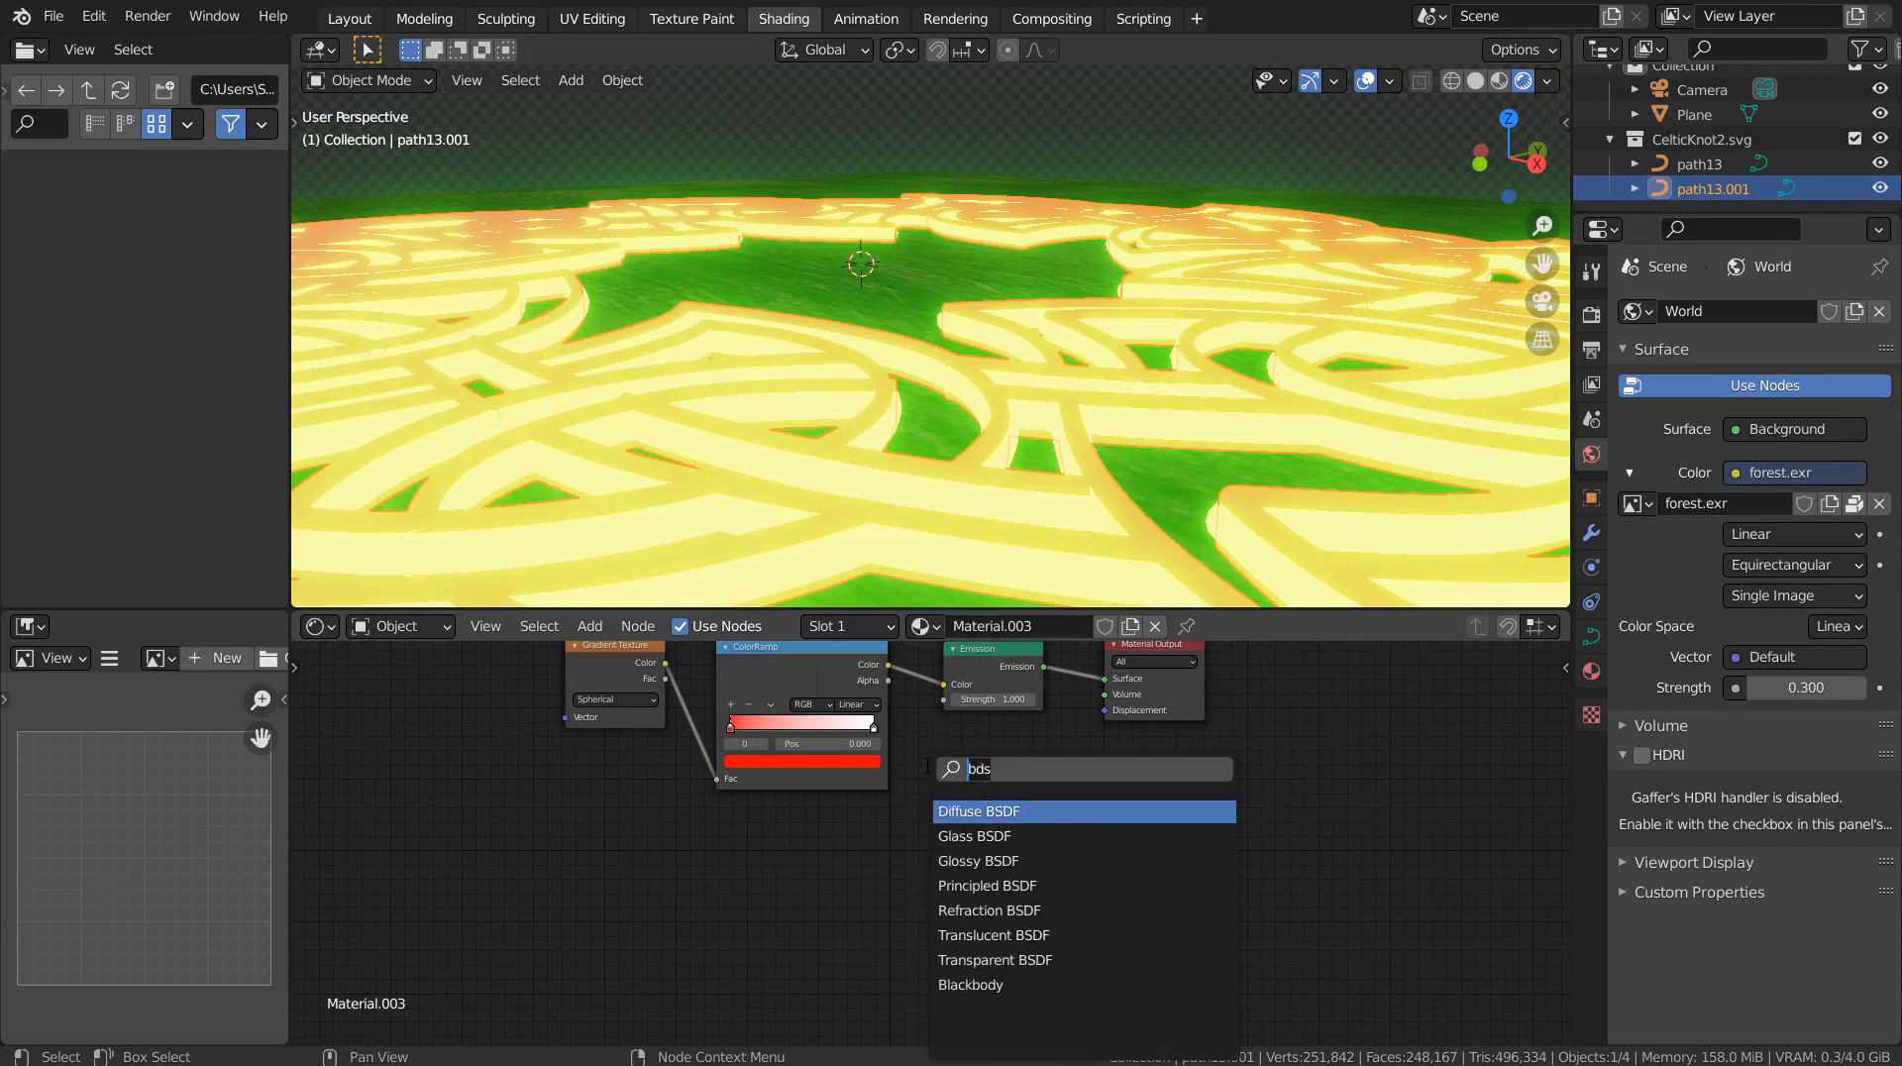
pyautogui.write('sdf')
pyautogui.click(1009, 885)
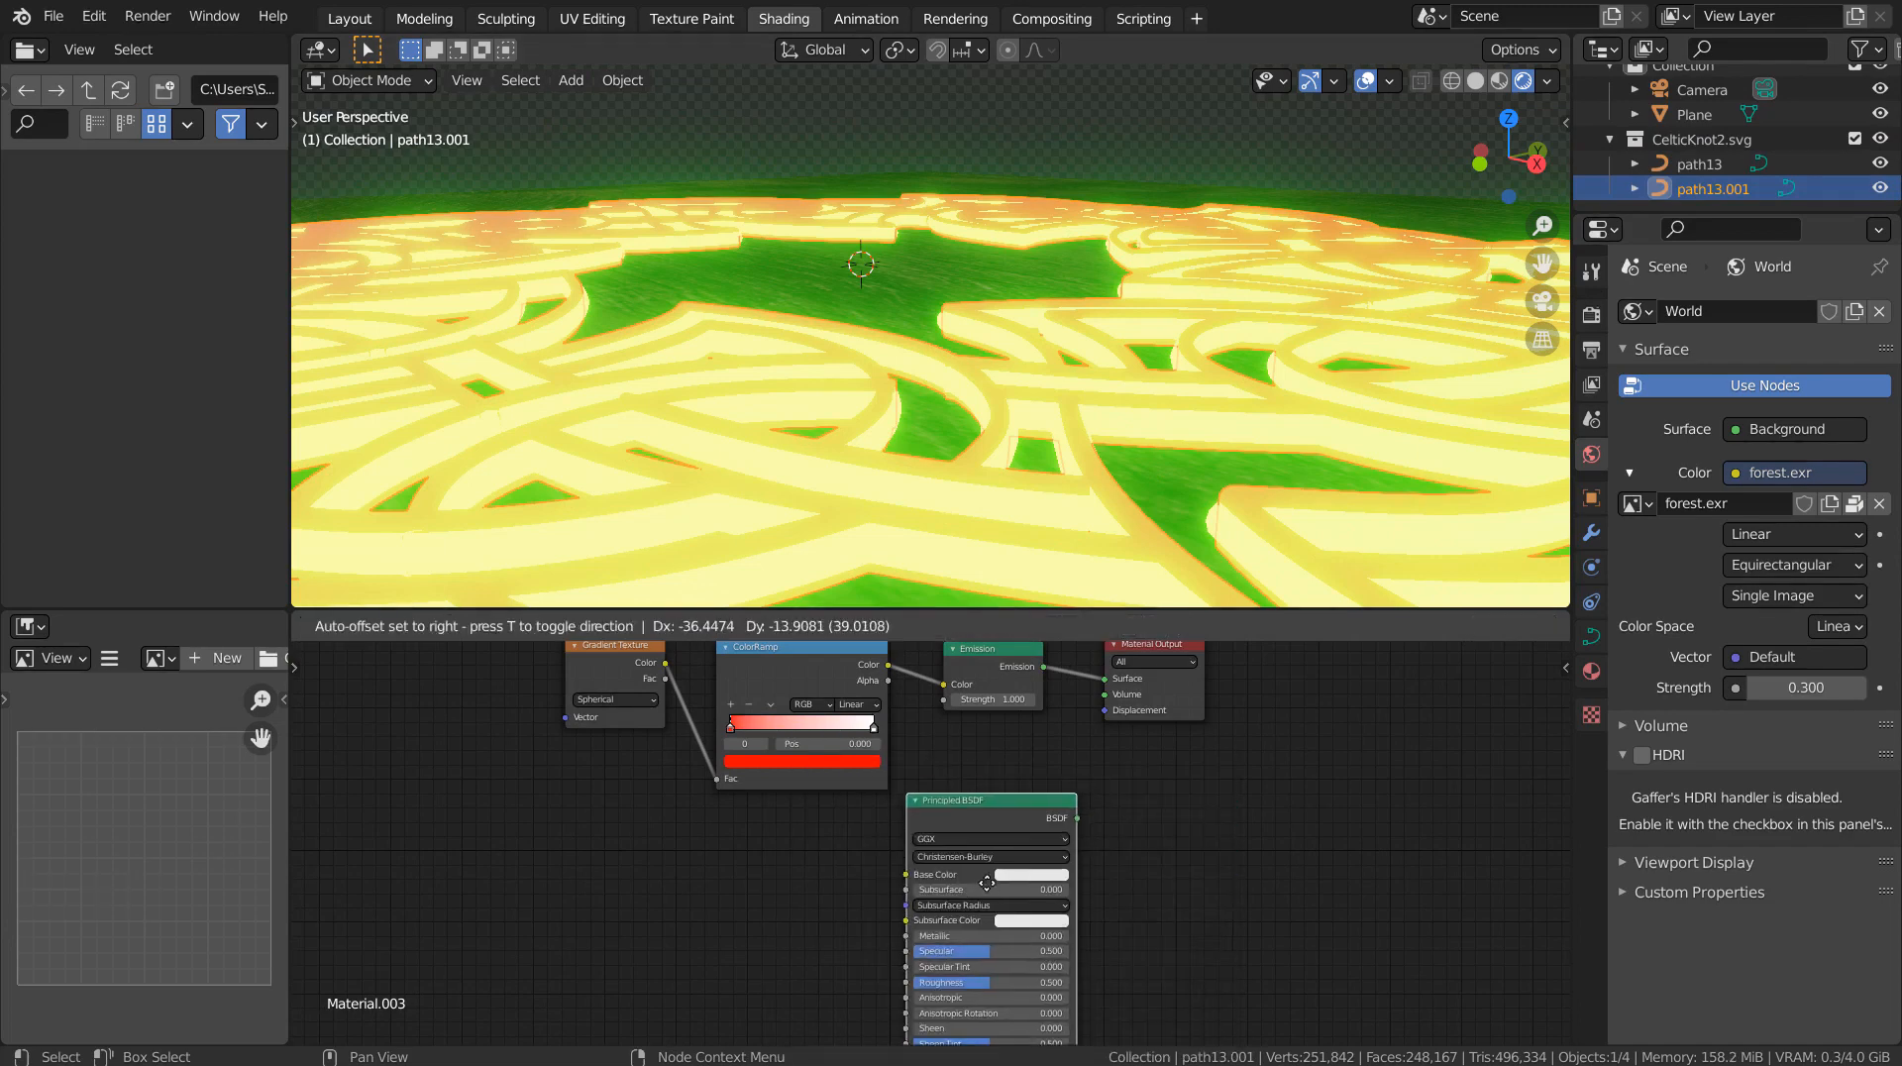
pyautogui.click(990, 865)
pyautogui.moveTo(1074, 793); pyautogui.dragTo(1106, 681)
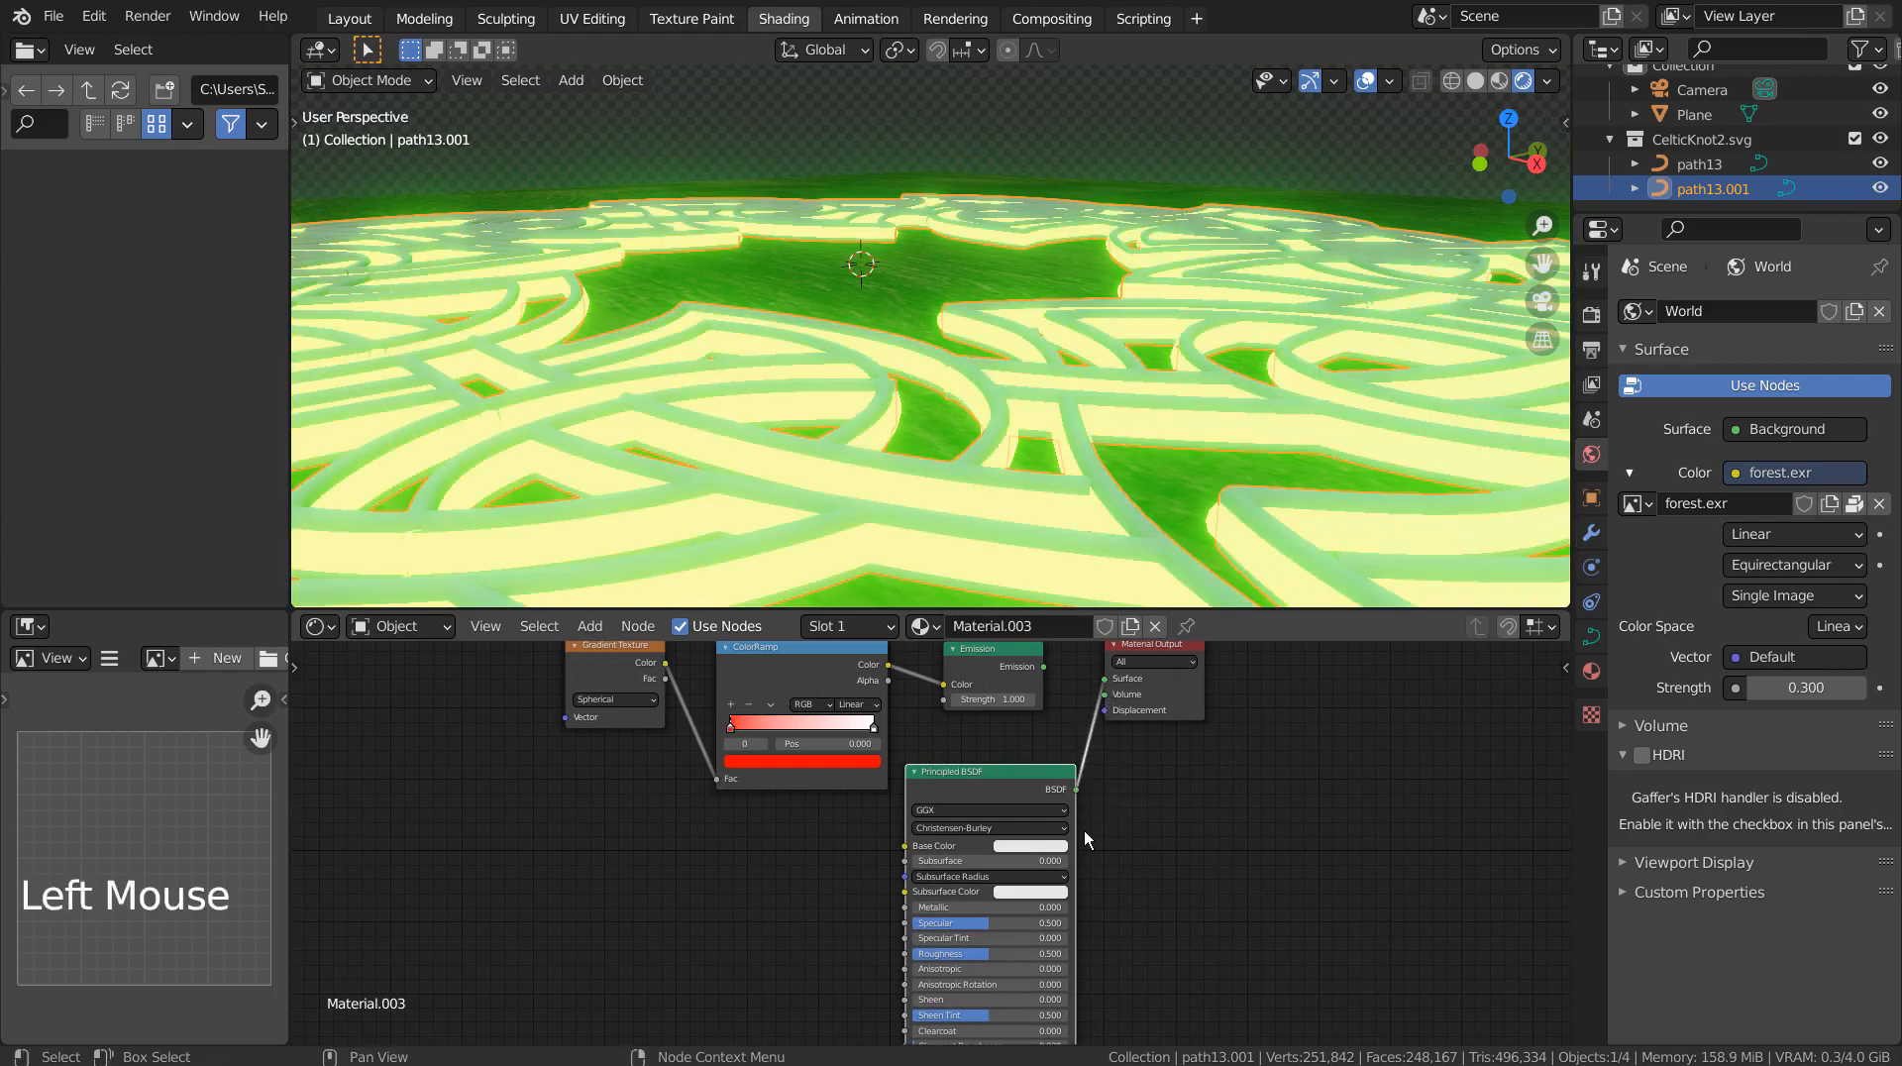
# Step: Select the wood plane and check the whole knot's look with path13.001's Principled BSDF material
pyautogui.moveTo(1219, 425); pyautogui.dragTo(1239, 478, button='middle')
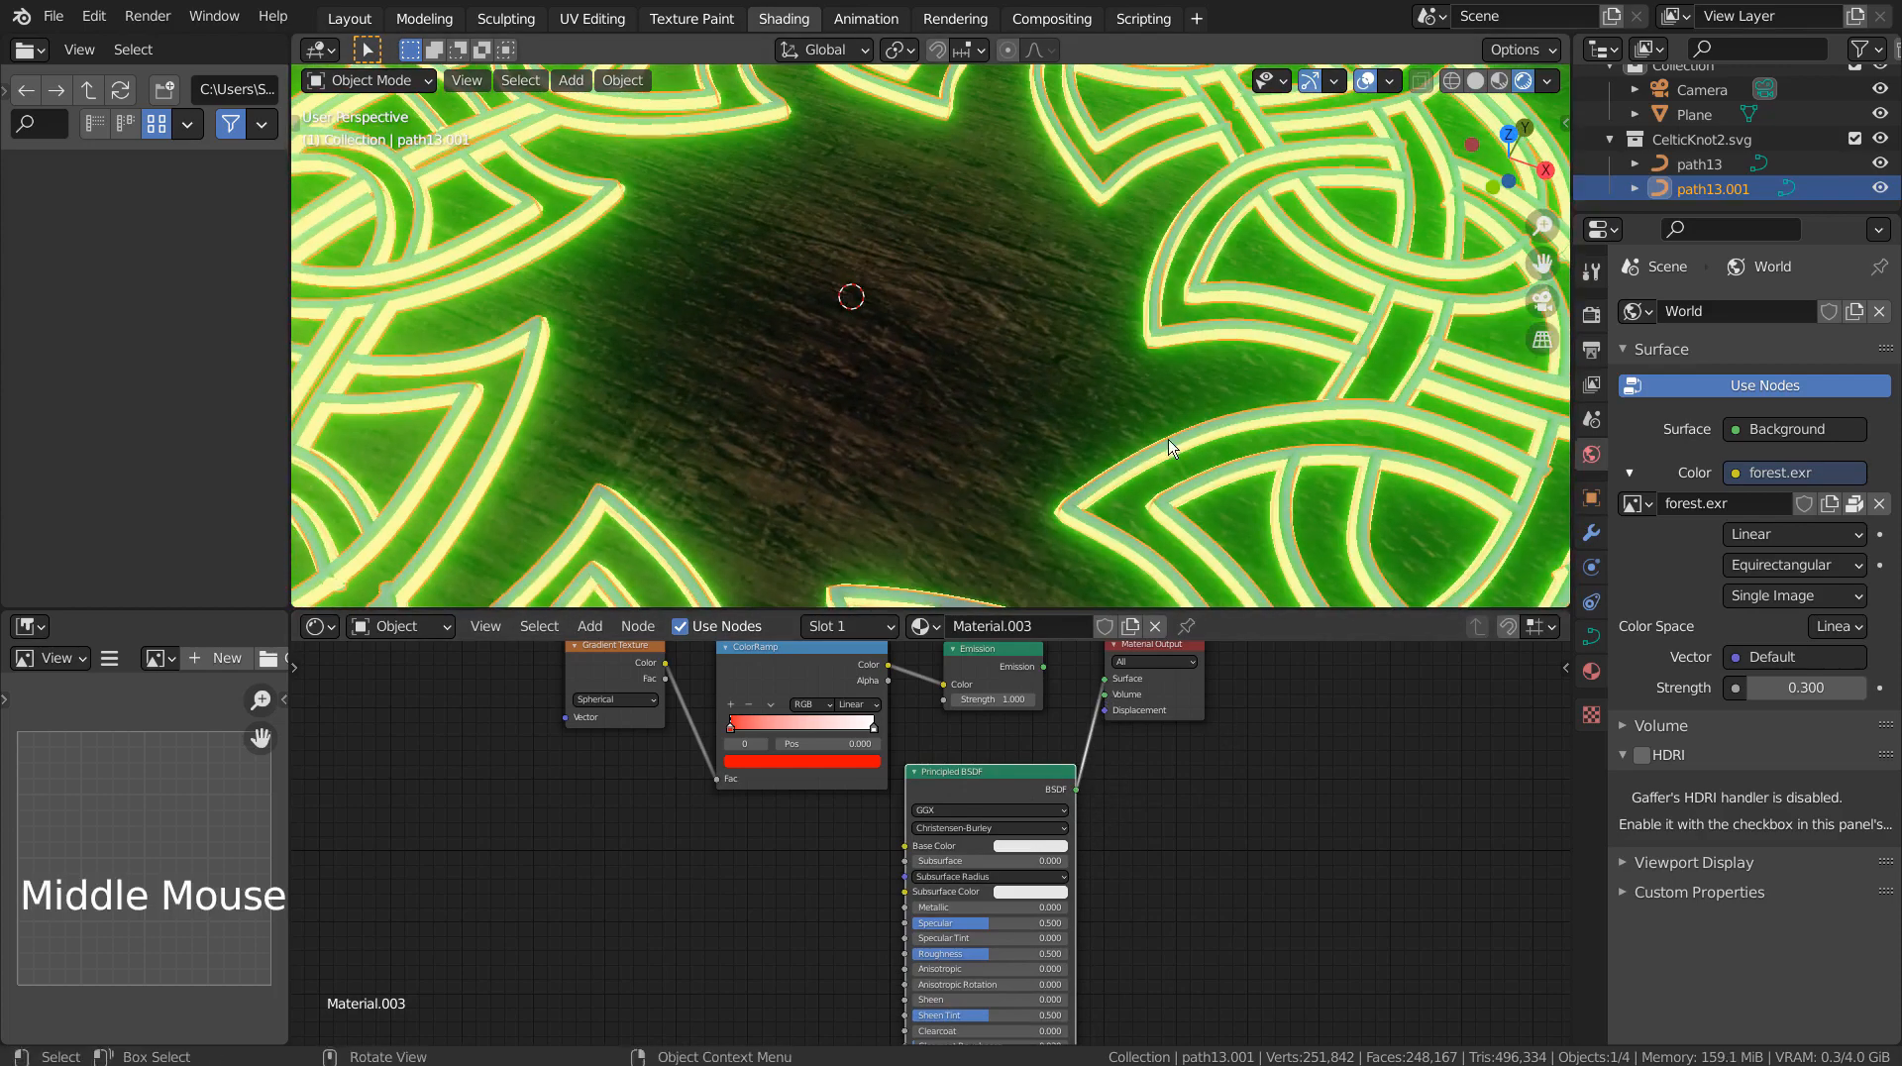
pyautogui.click(1013, 396)
pyautogui.moveTo(1014, 394); pyautogui.dragTo(1079, 418, button='middle')
pyautogui.scroll(-5, 937, 412)
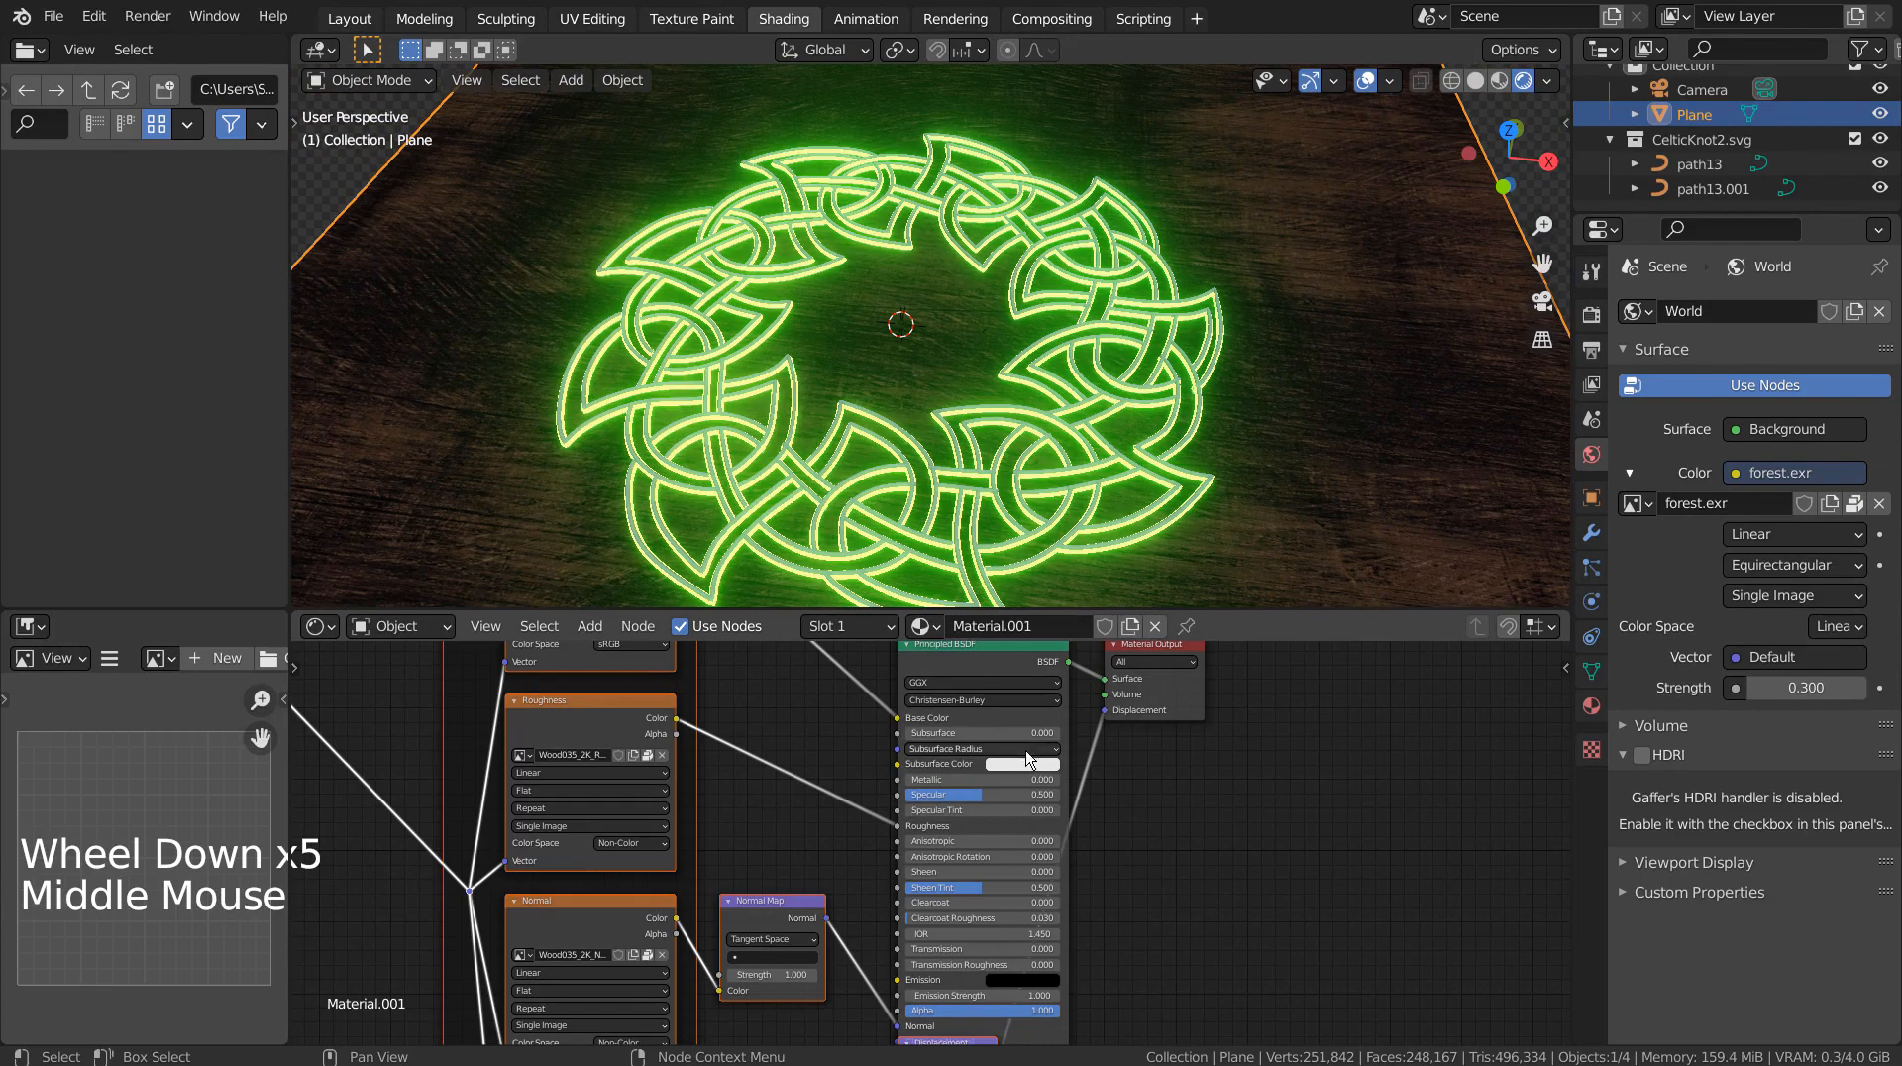
# Step: Set the Principled BSDF base color of path13.001 to a very dark green with hue about 0.294, saturation 1 and value about 0.039
pyautogui.click(1072, 479)
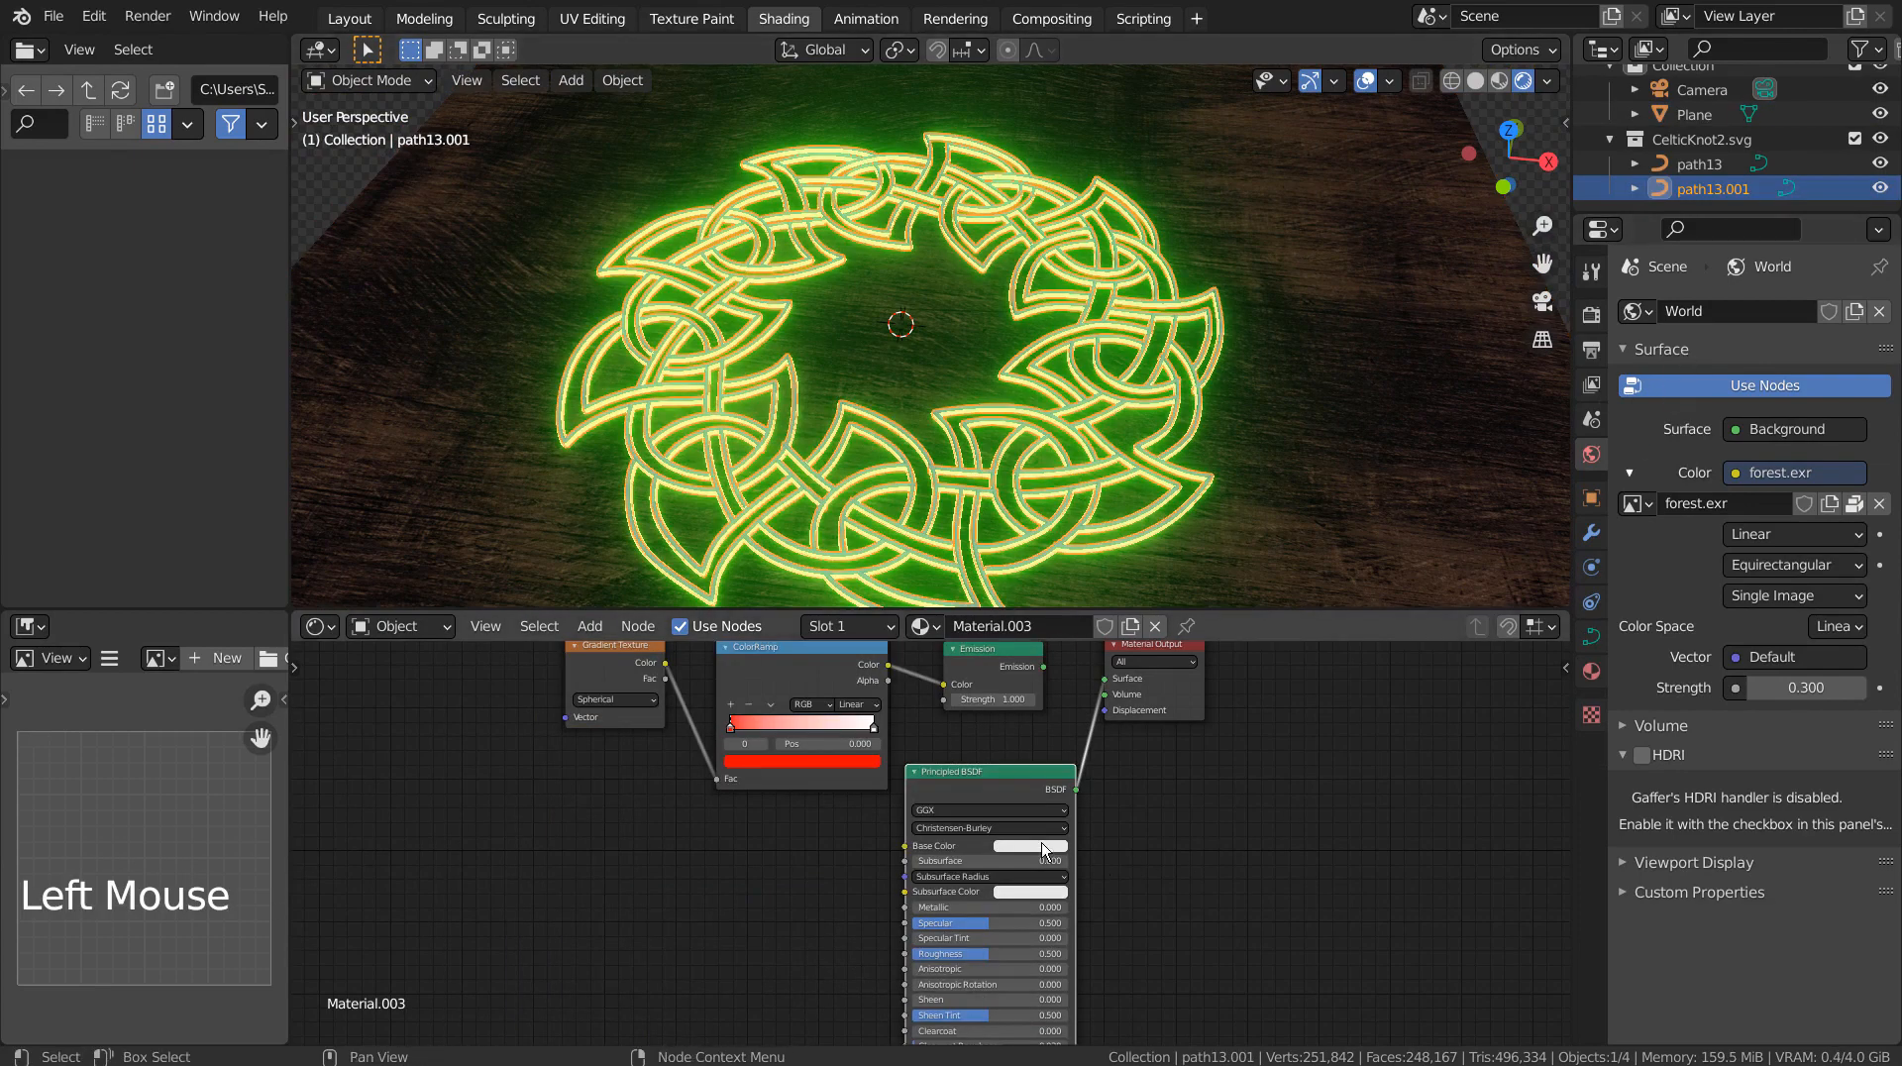
pyautogui.doubleClick(1044, 849)
pyautogui.moveTo(1029, 687); pyautogui.dragTo(999, 689)
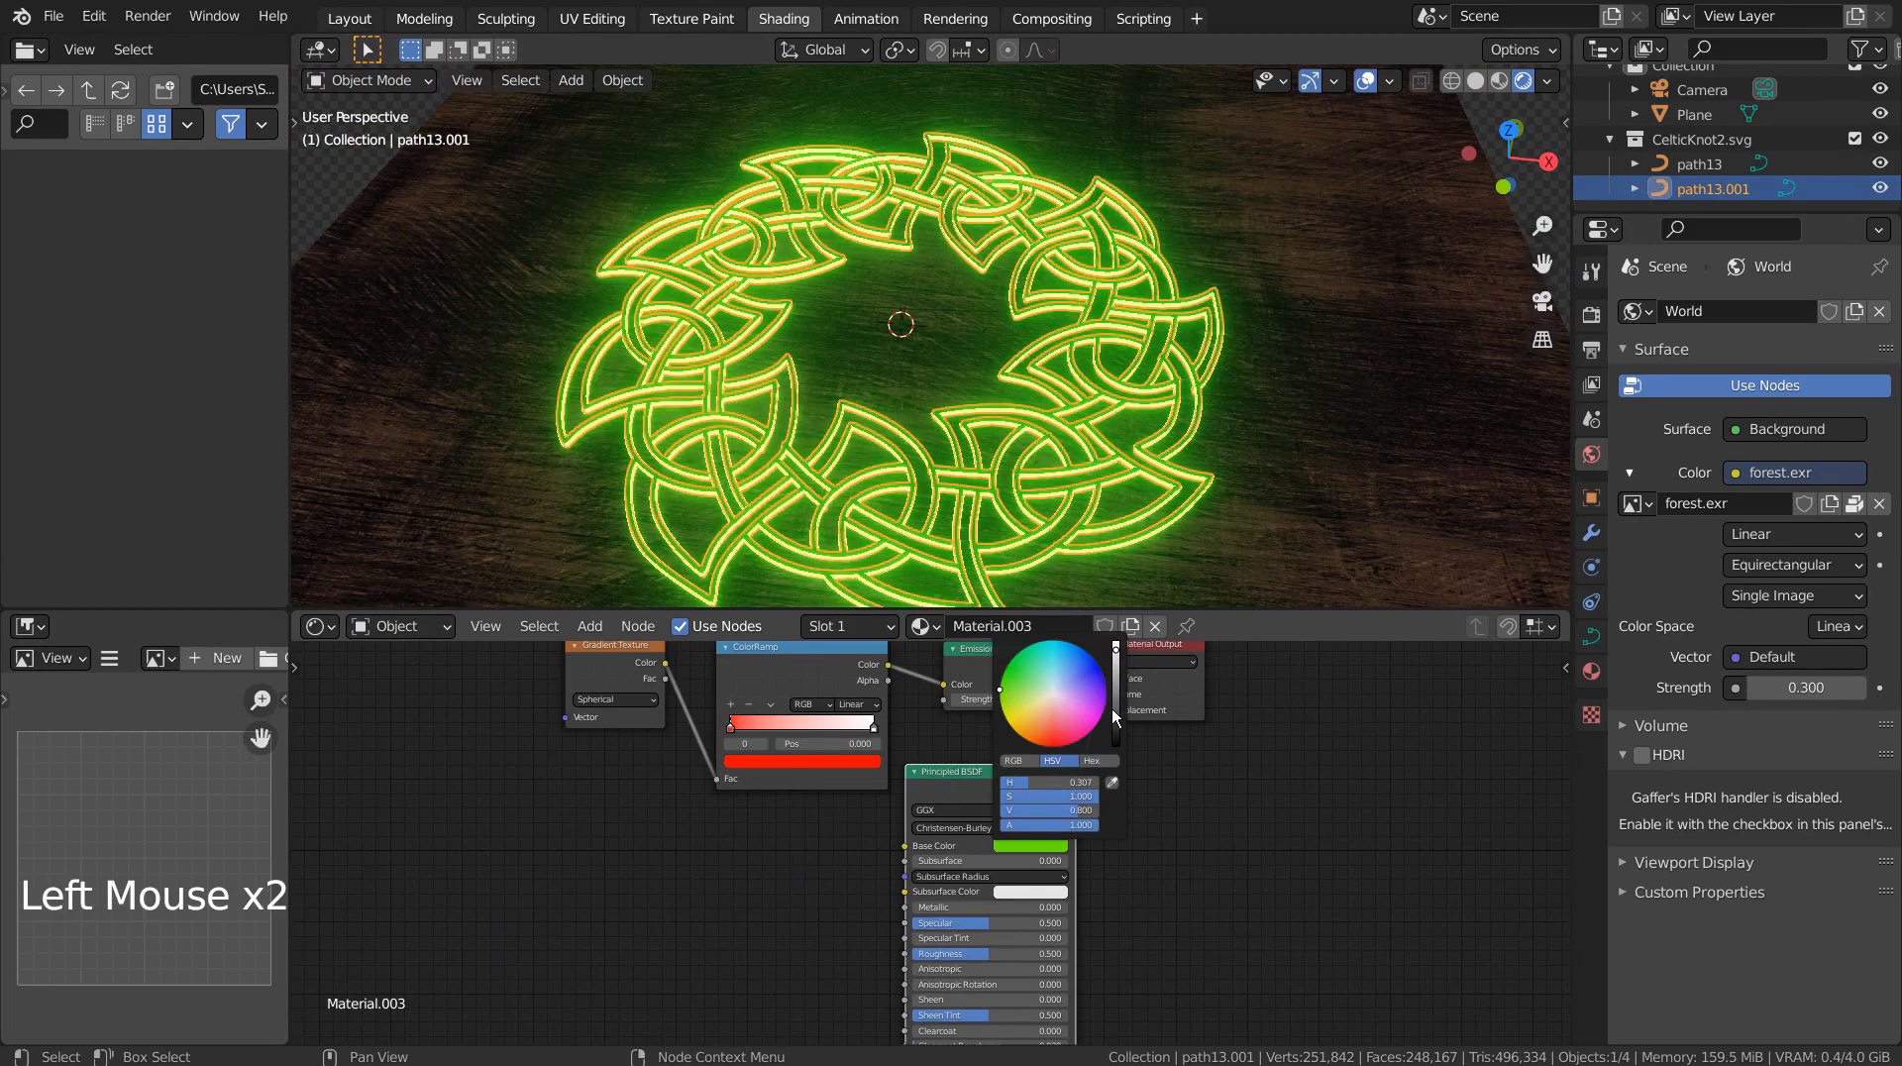
pyautogui.moveTo(1113, 717)
pyautogui.mouseDown()
pyautogui.moveTo(1115, 743)
pyautogui.moveTo(1116, 724)
pyautogui.mouseUp()
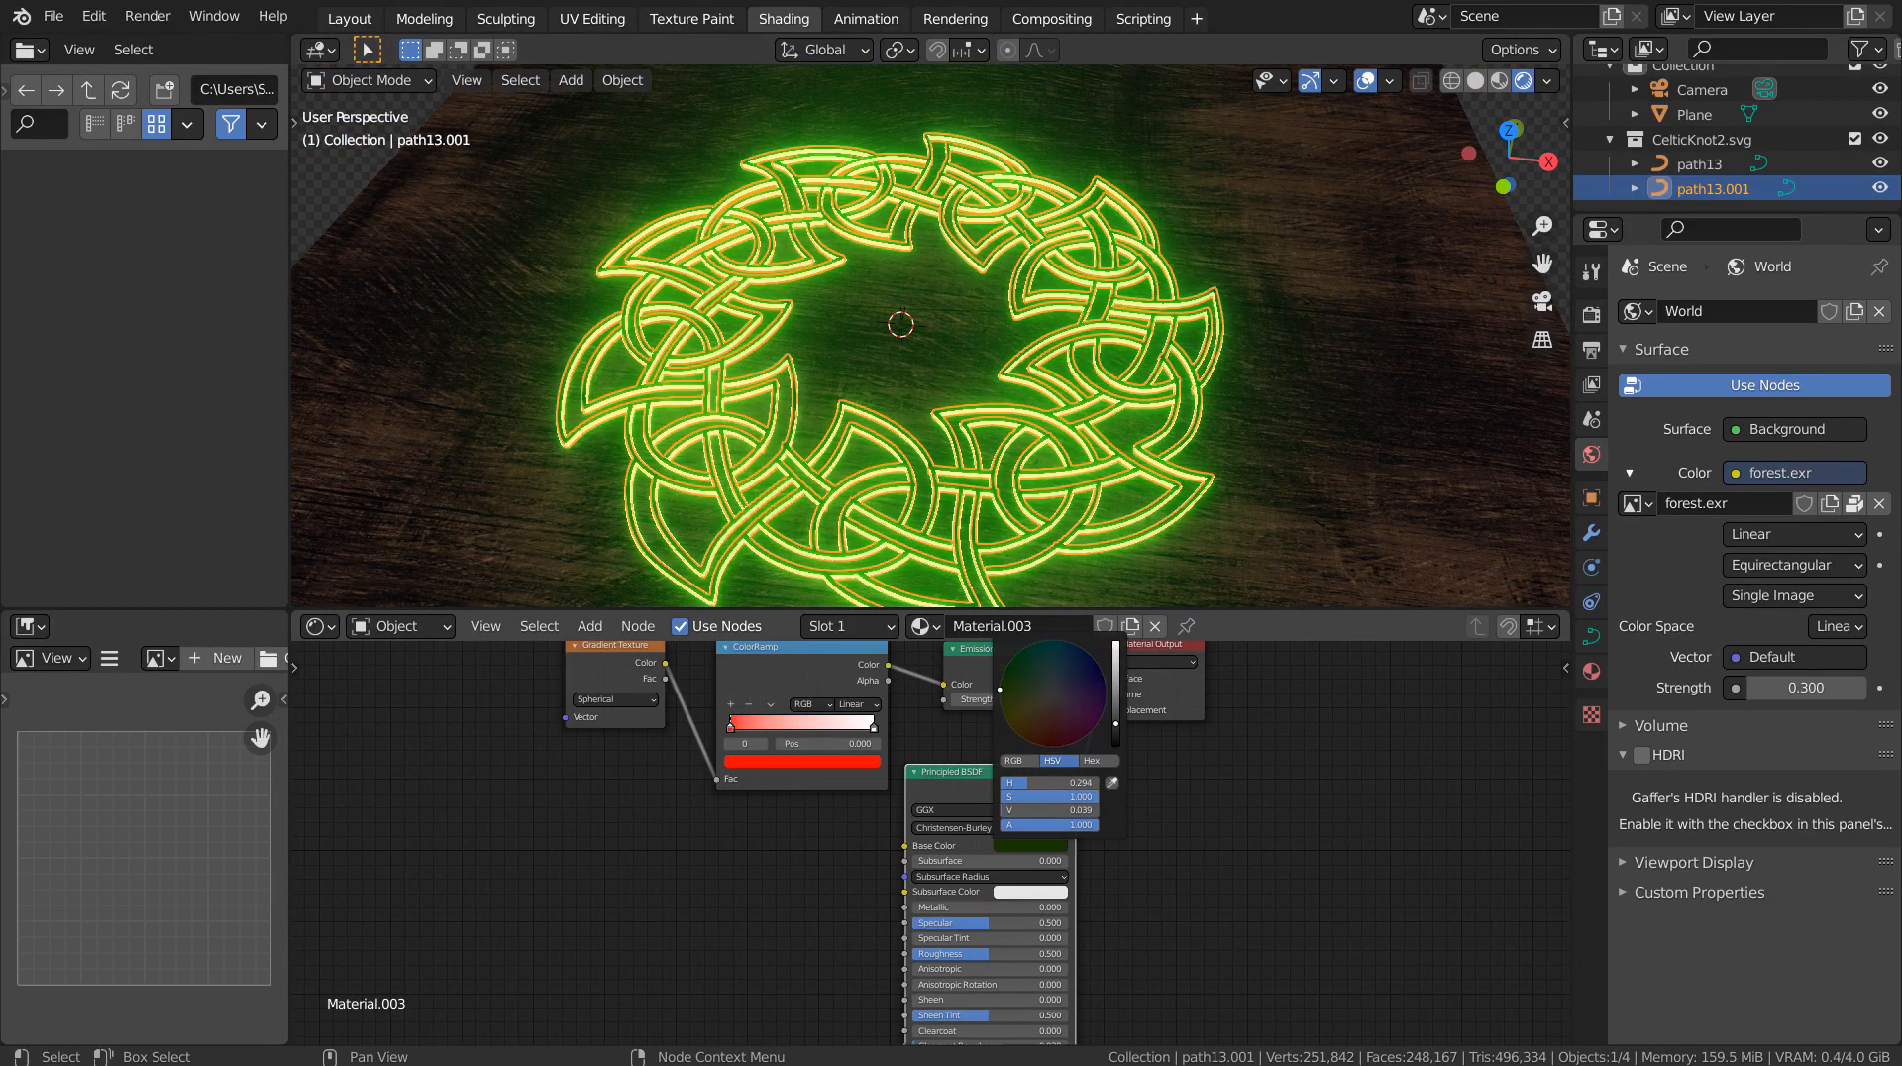
pyautogui.click(1263, 438)
# Step: Hide path13.001 in the viewport and examine the glow of path13 alone up close
pyautogui.scroll(4, 1264, 438)
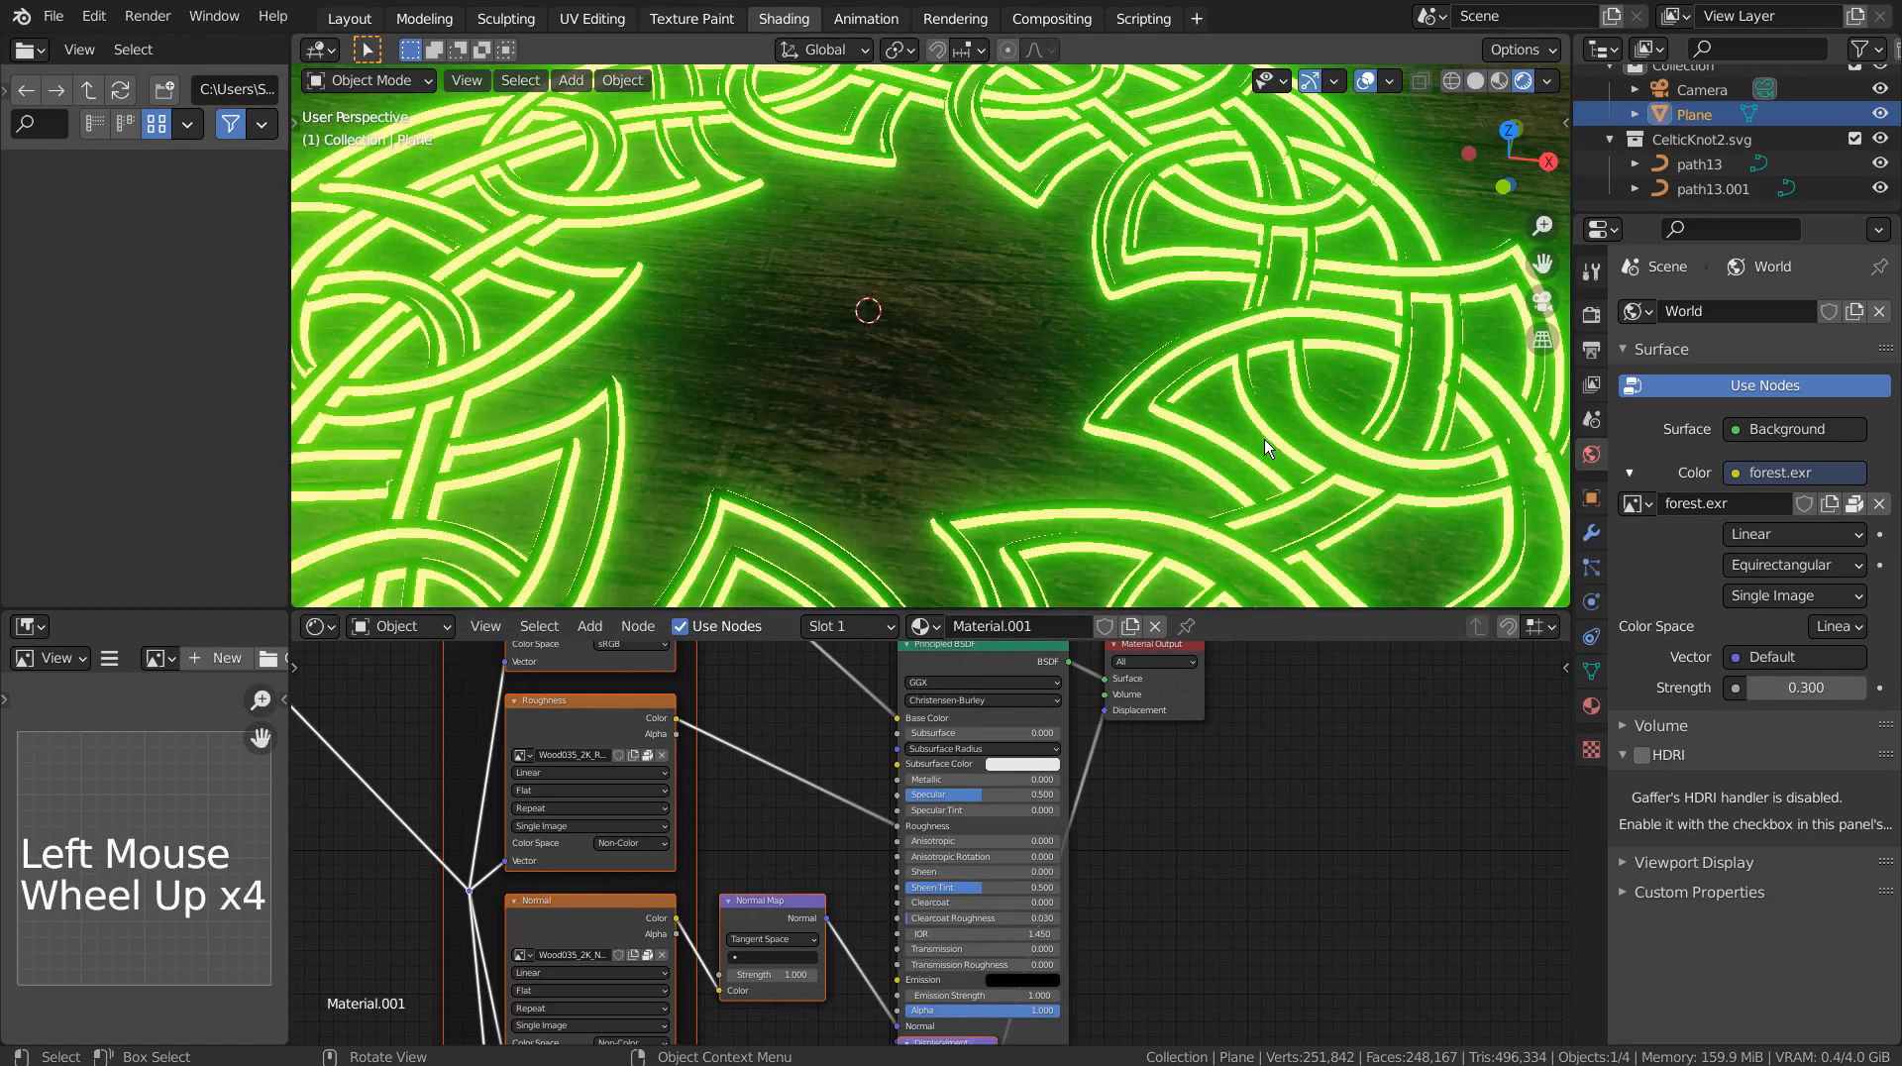
pyautogui.scroll(3, 1263, 438)
pyautogui.keyDown('shift'); pyautogui.moveTo(1264, 437); pyautogui.dragTo(1117, 396, button='middle'); pyautogui.keyUp('shift')
pyautogui.scroll(4, 1054, 391)
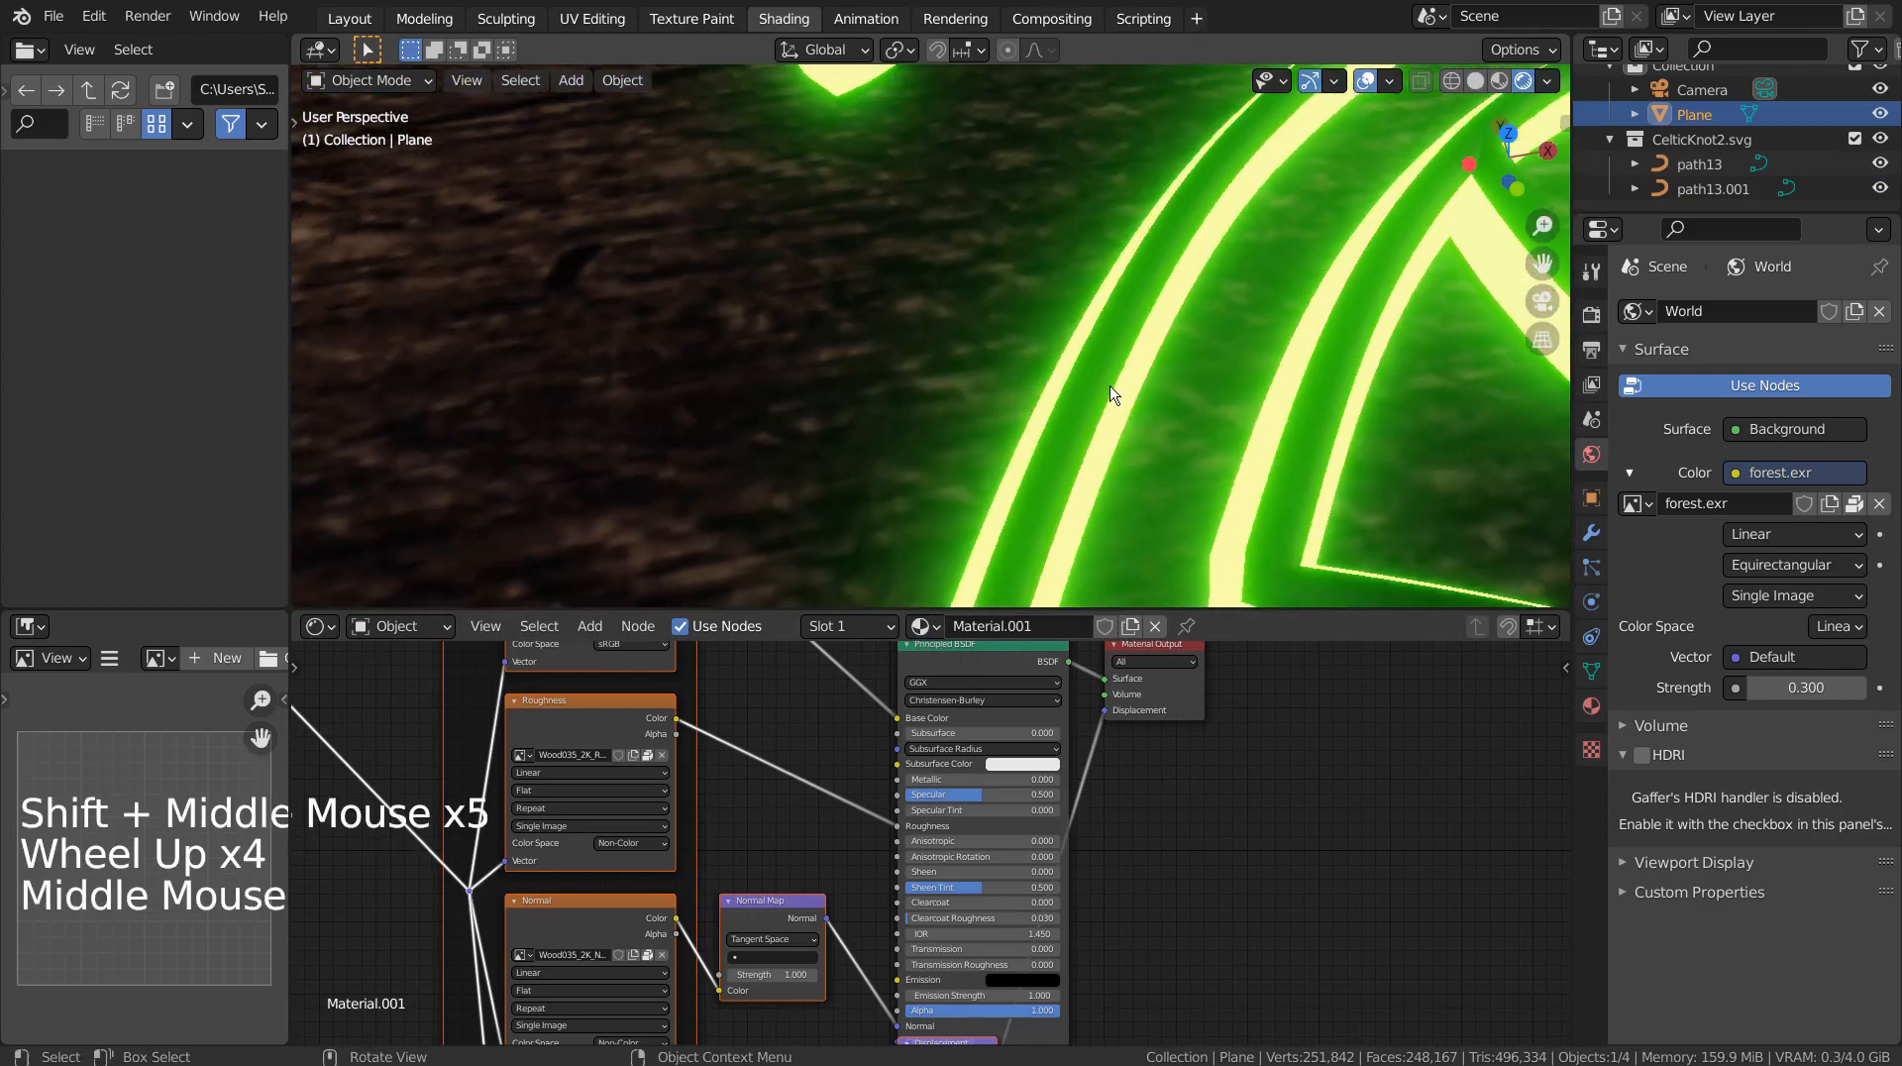
pyautogui.click(1880, 165)
pyautogui.click(1880, 165)
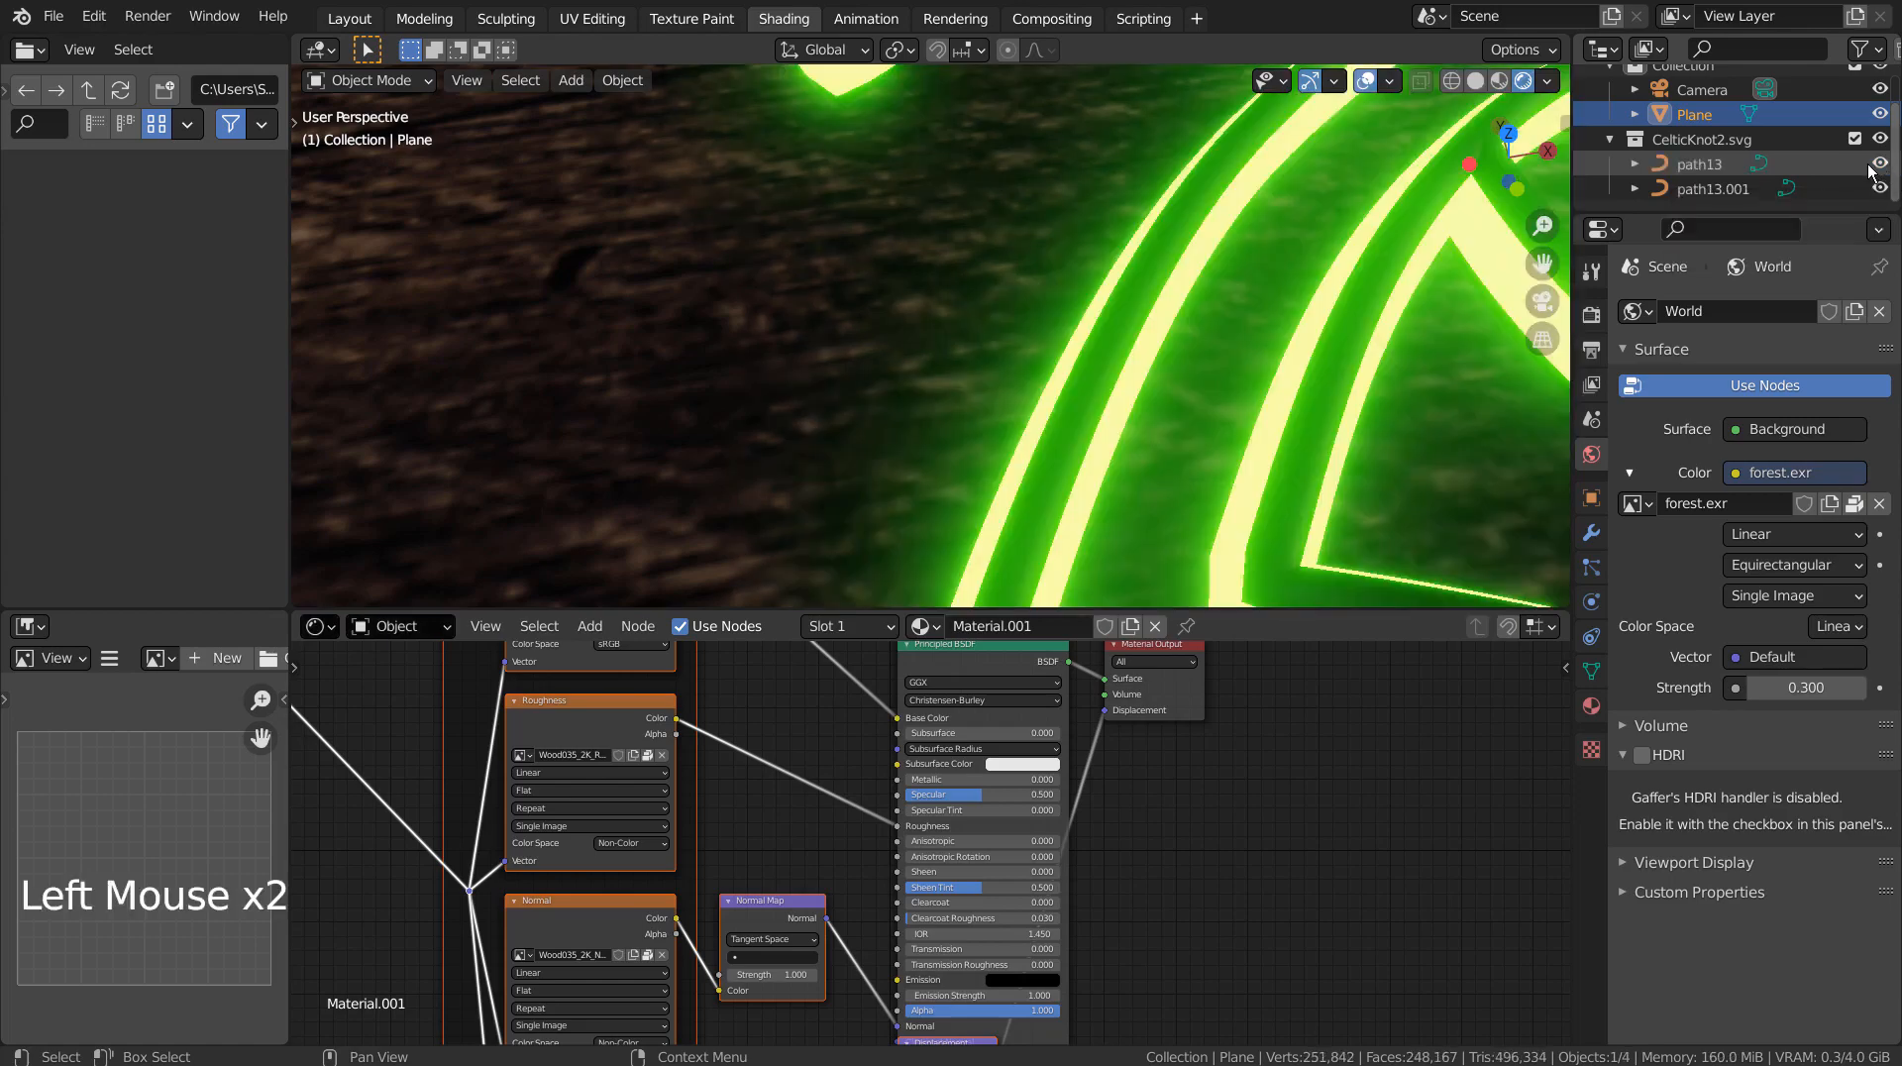
pyautogui.click(1880, 188)
pyautogui.scroll(-12, 1006, 544)
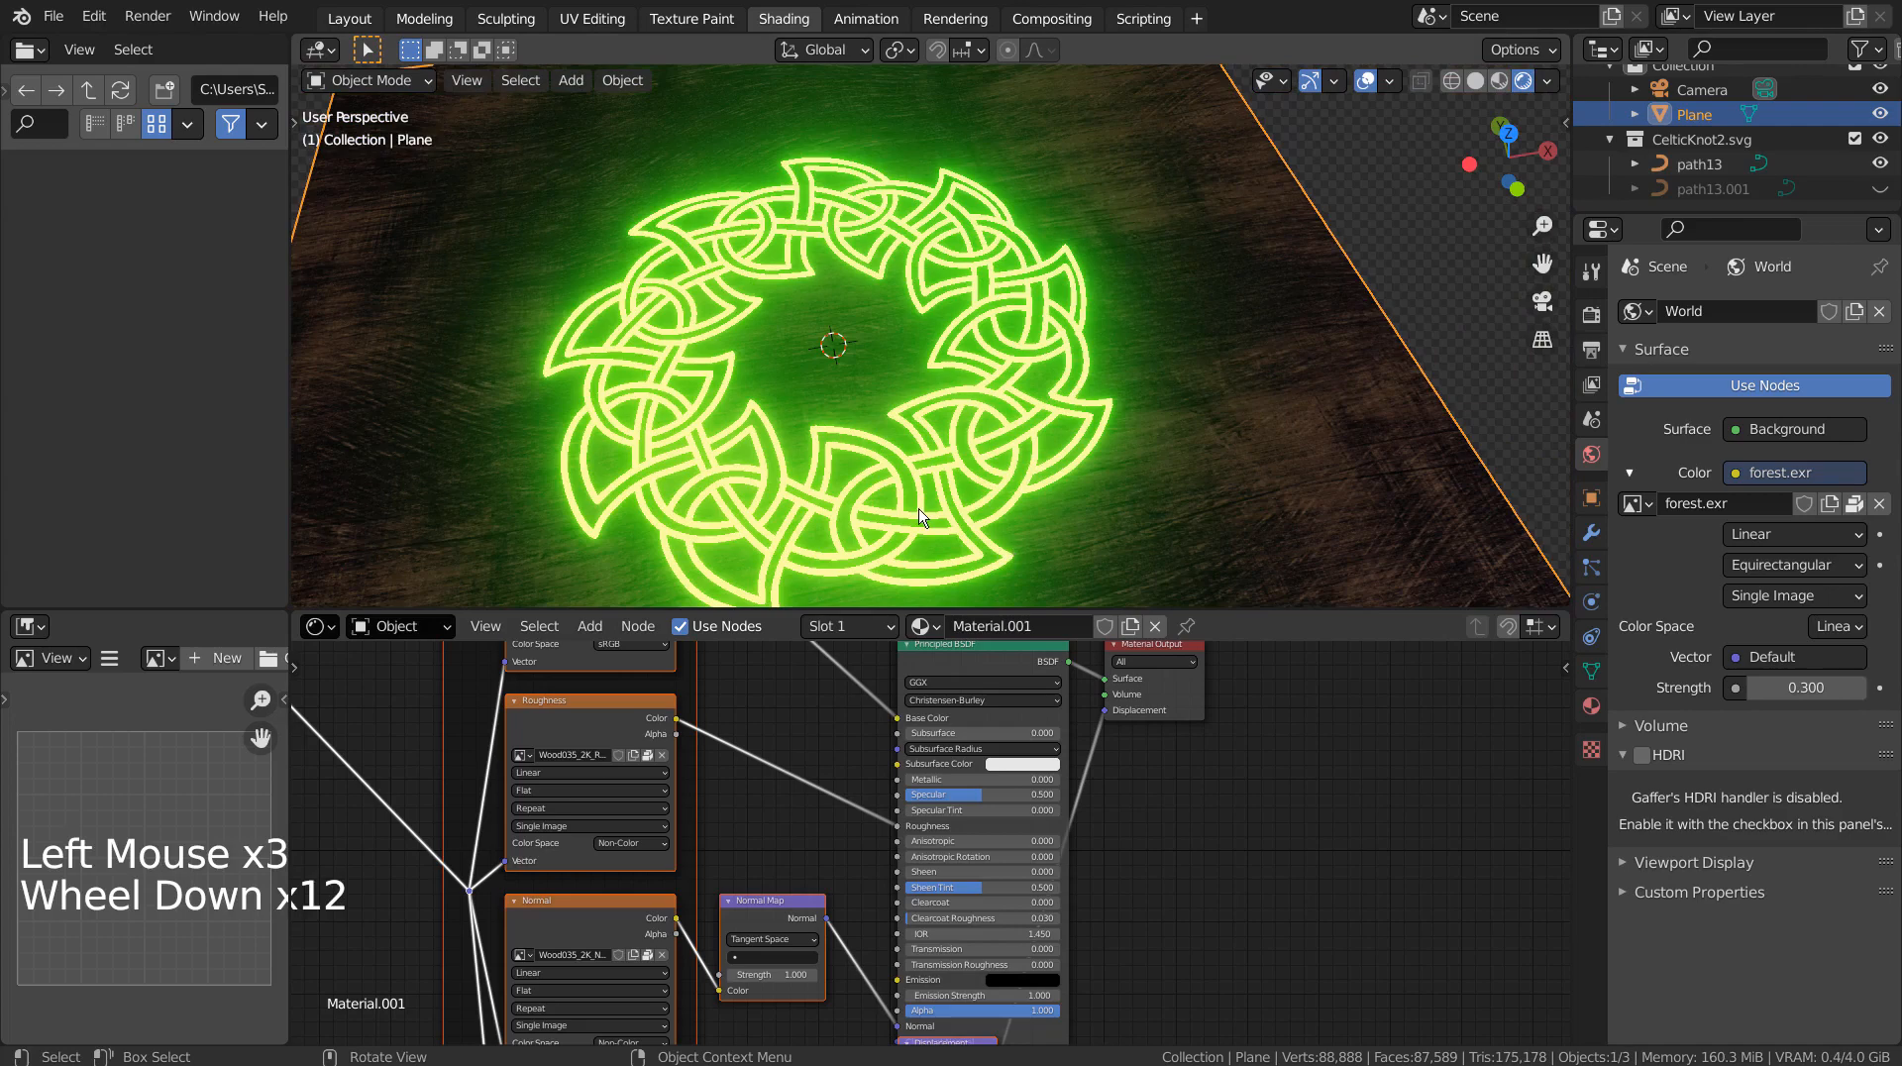
pyautogui.moveTo(921, 516); pyautogui.dragTo(1078, 451, button='middle')
pyautogui.scroll(8, 1066, 442)
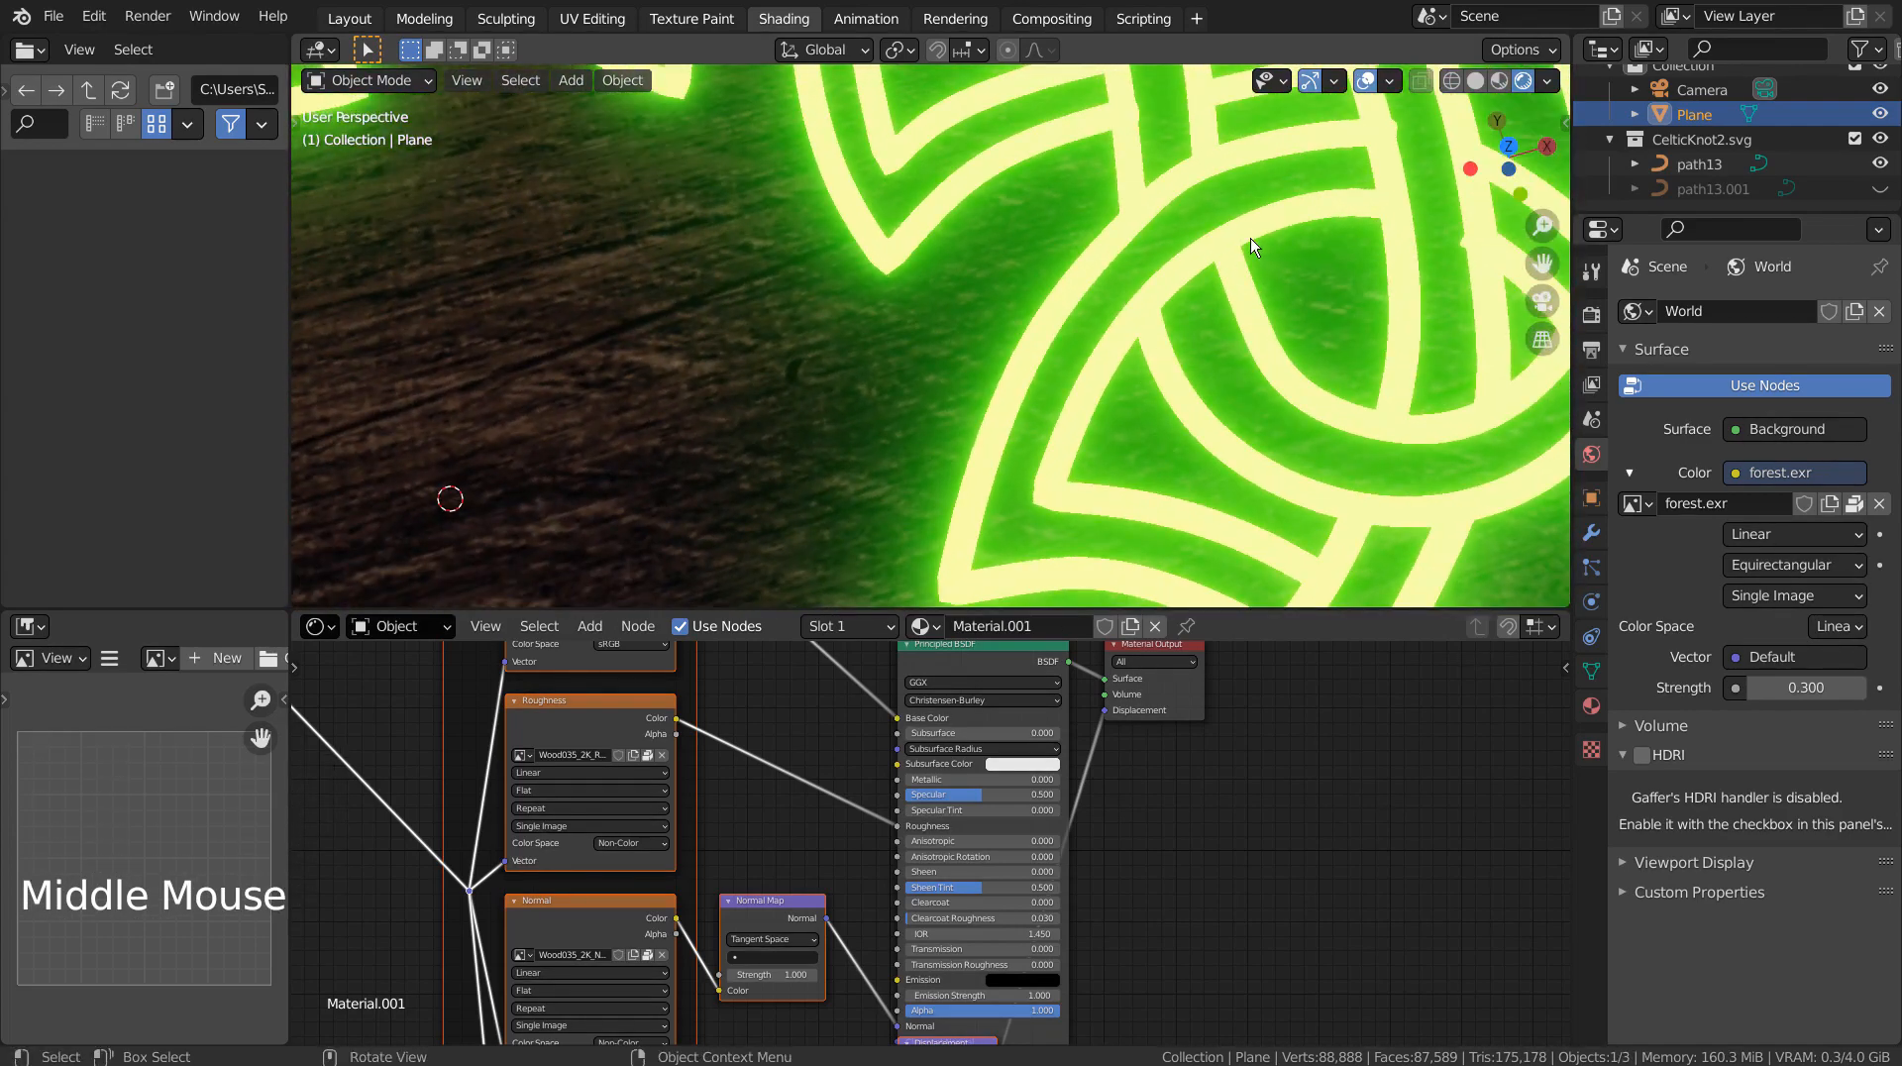
# Step: Set the Emission strength in path13's material to 35
pyautogui.click(1178, 284)
pyautogui.doubleClick(966, 697)
pyautogui.write('3')
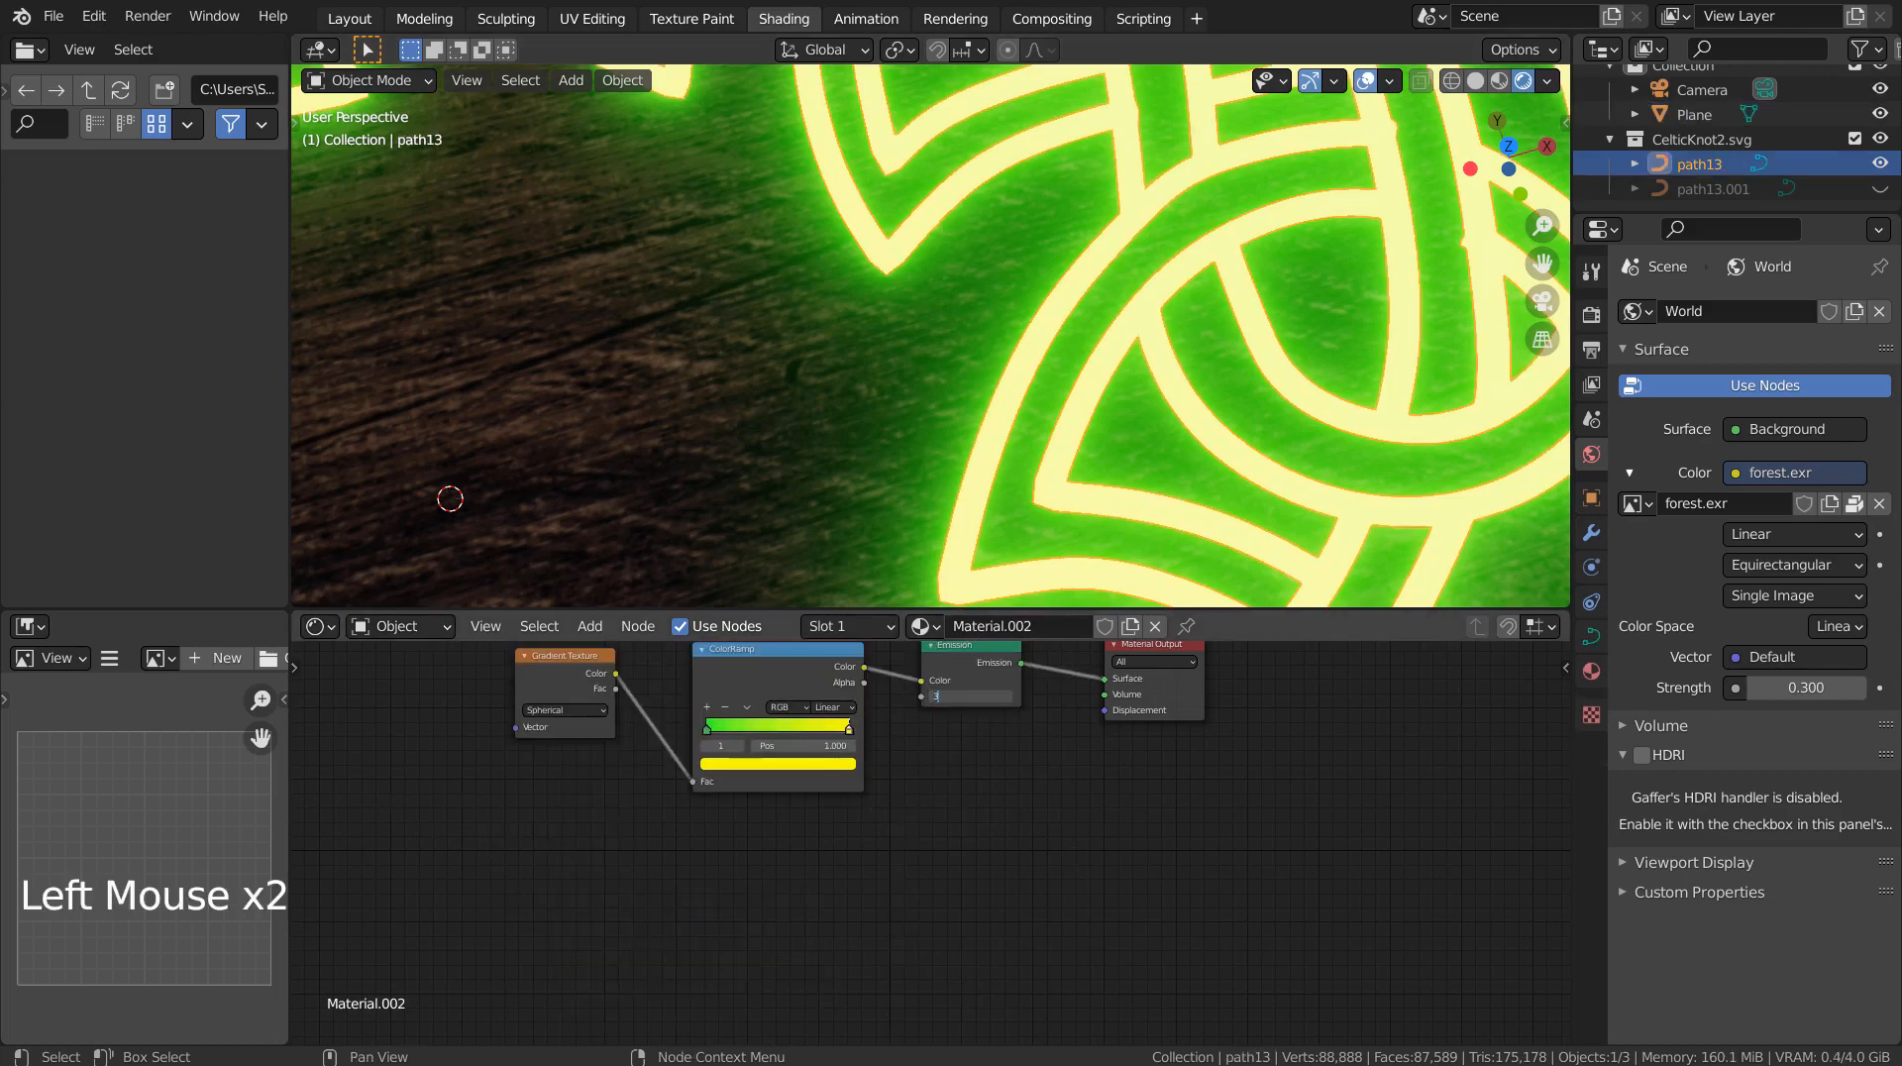
pyautogui.write('5')
pyautogui.press('Return')
pyautogui.scroll(-9, 1139, 401)
pyautogui.scroll(5, 1139, 402)
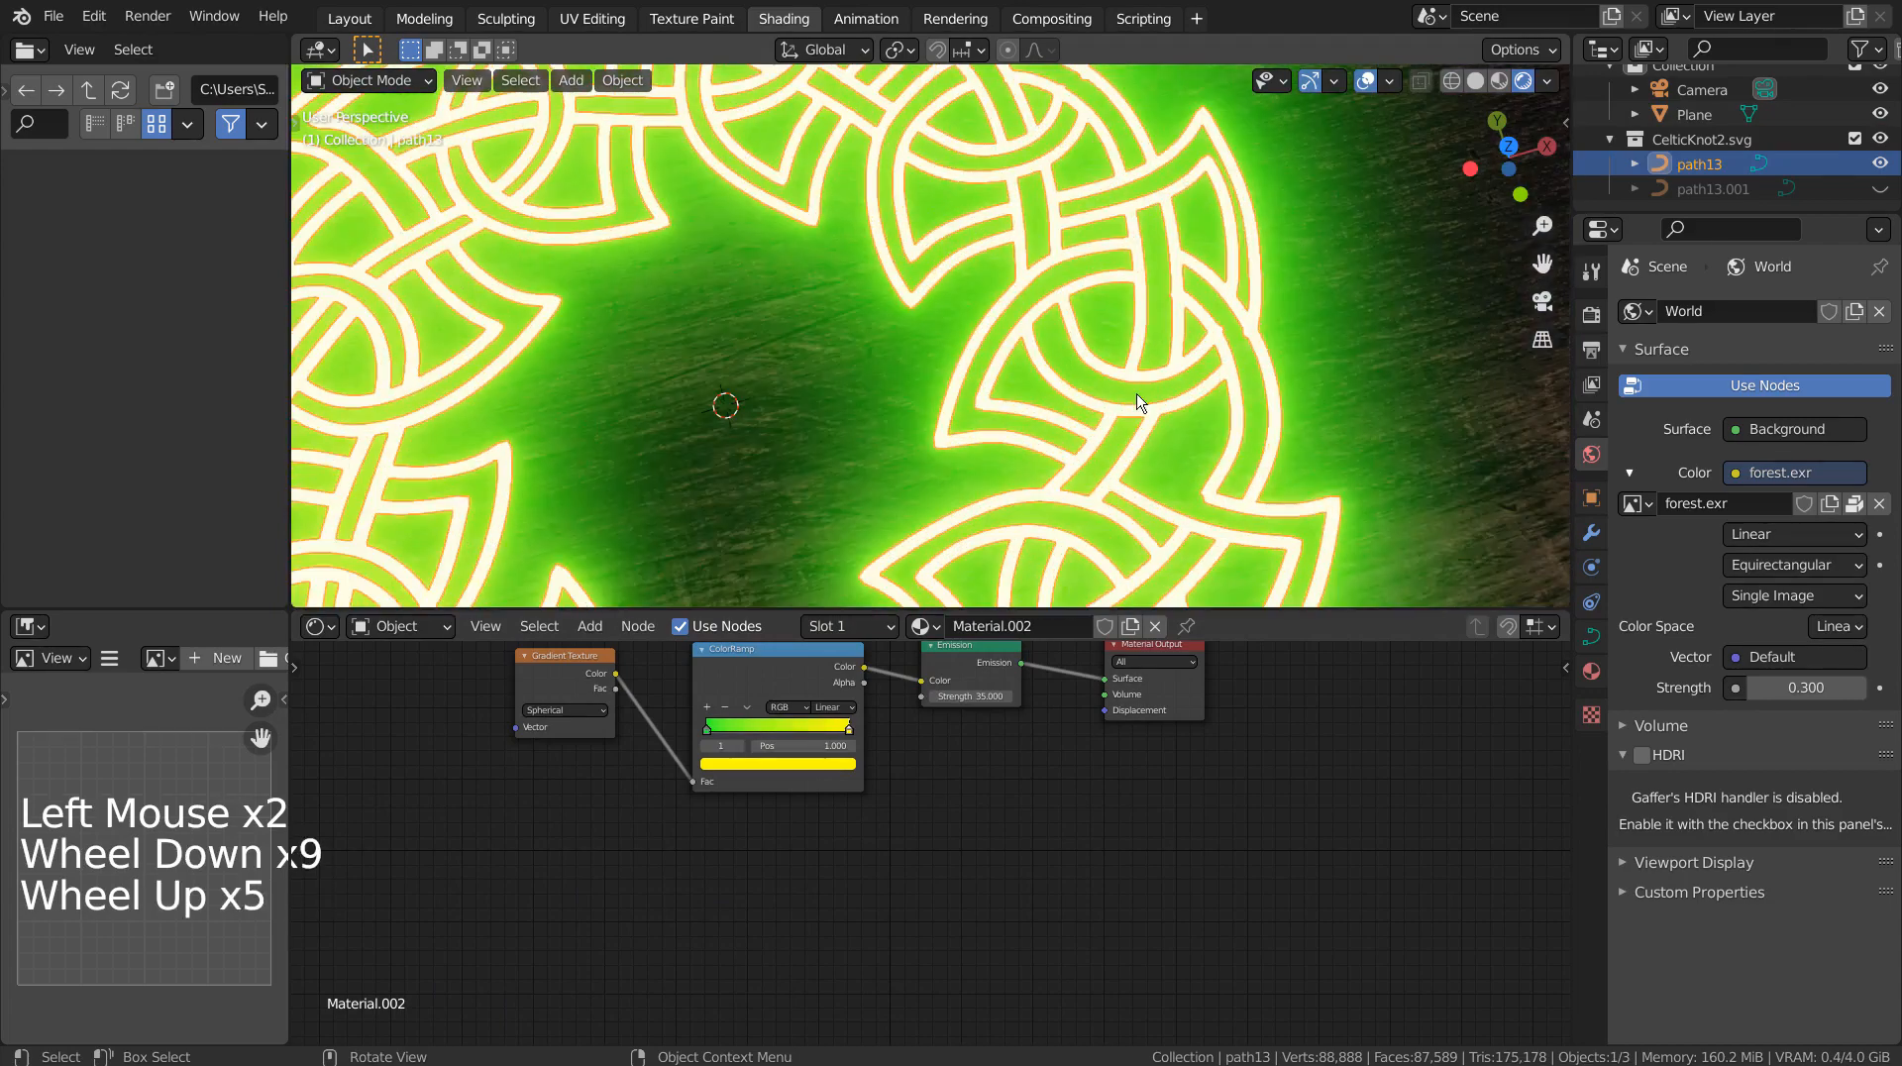
pyautogui.scroll(4, 1119, 337)
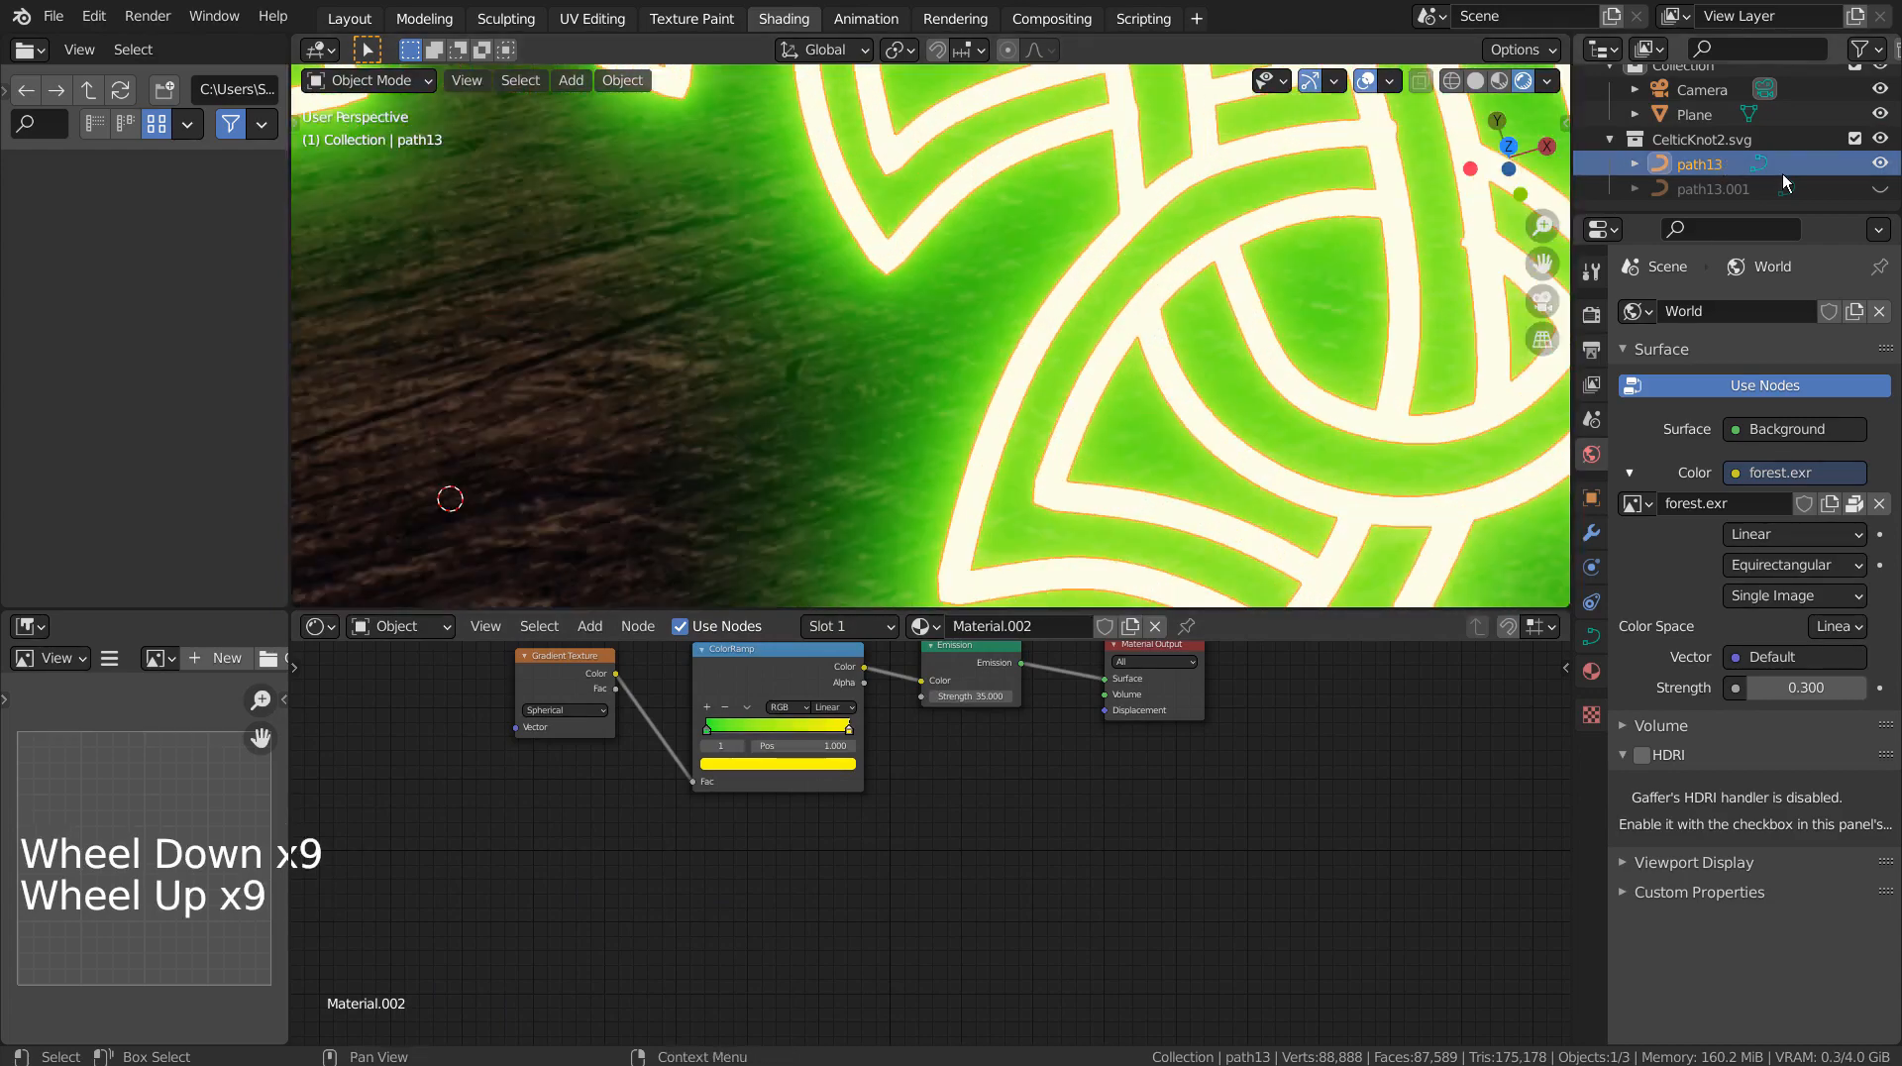
# Step: Show path13.001 again and check the whole knot with the wood plane selected instead of path13
pyautogui.click(1879, 187)
pyautogui.scroll(-4, 1324, 289)
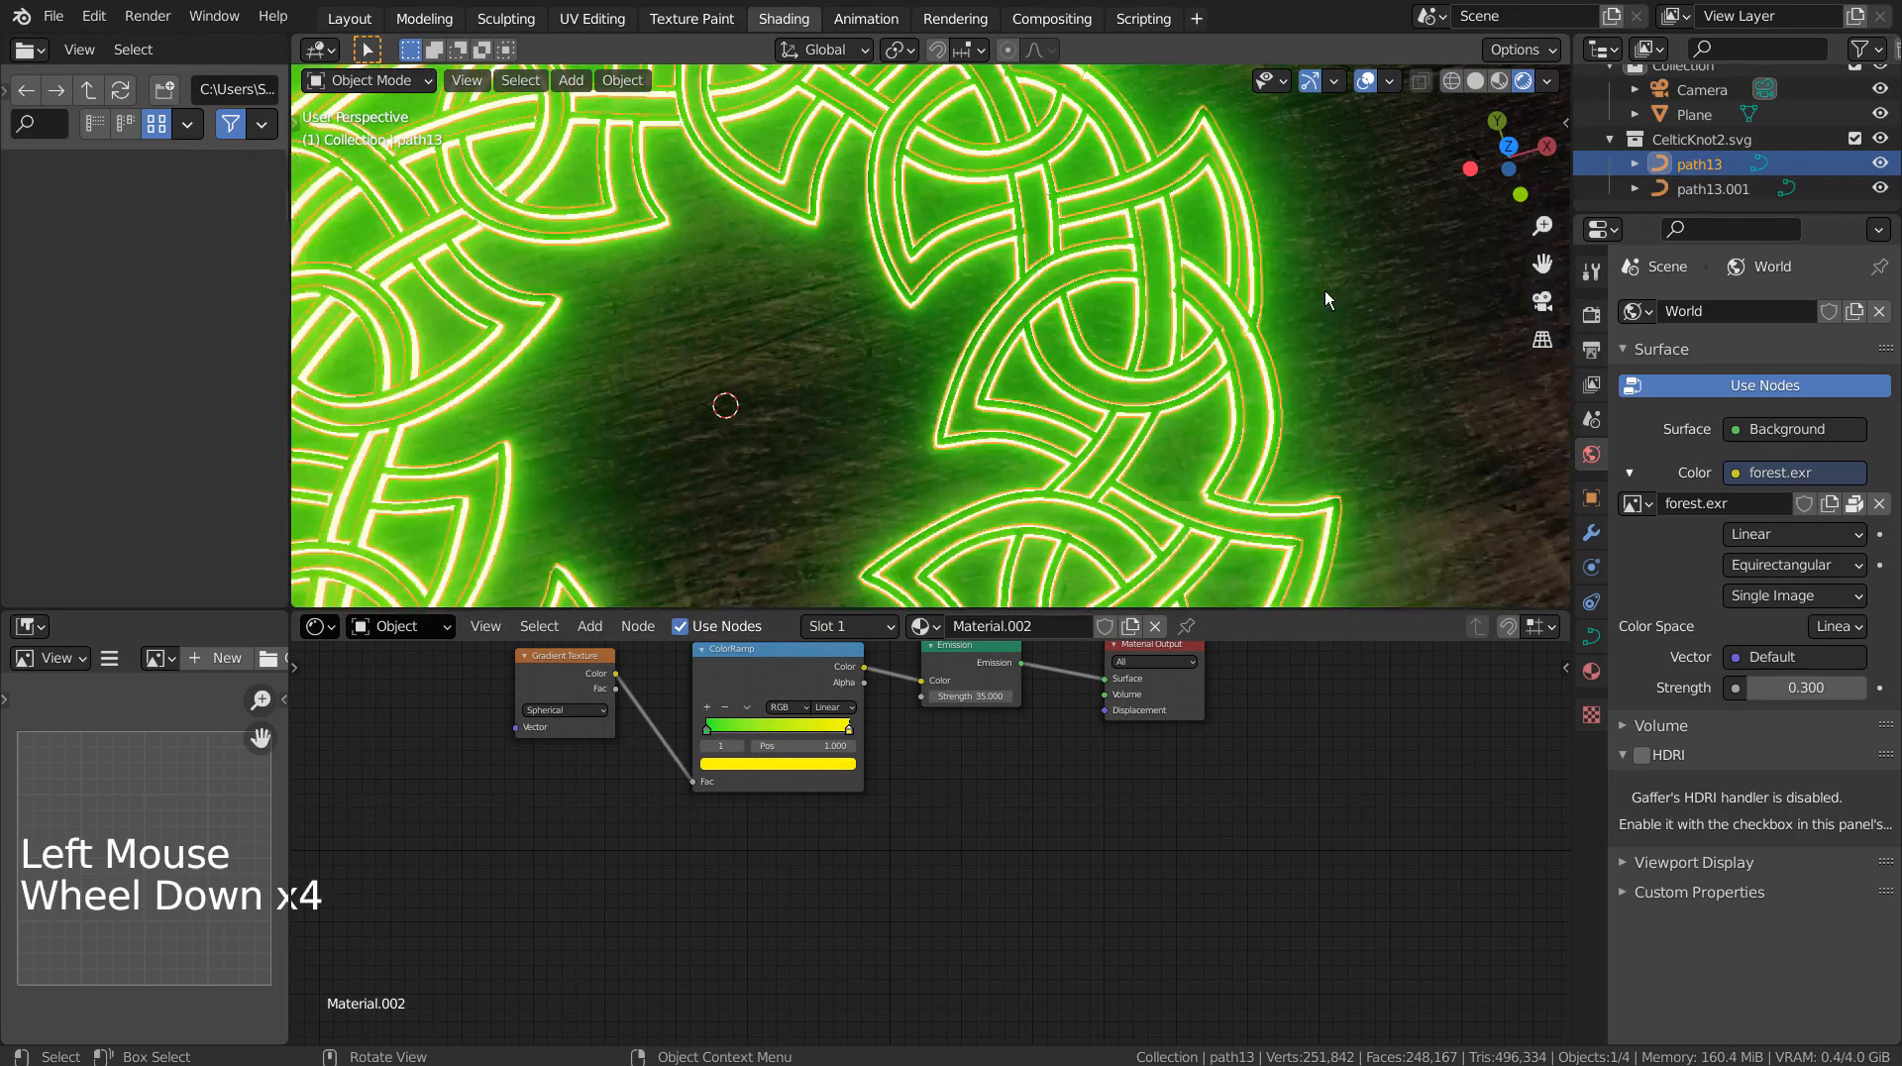
pyautogui.scroll(-1, 1275, 293)
pyautogui.click(1306, 289)
pyautogui.scroll(-4, 1306, 289)
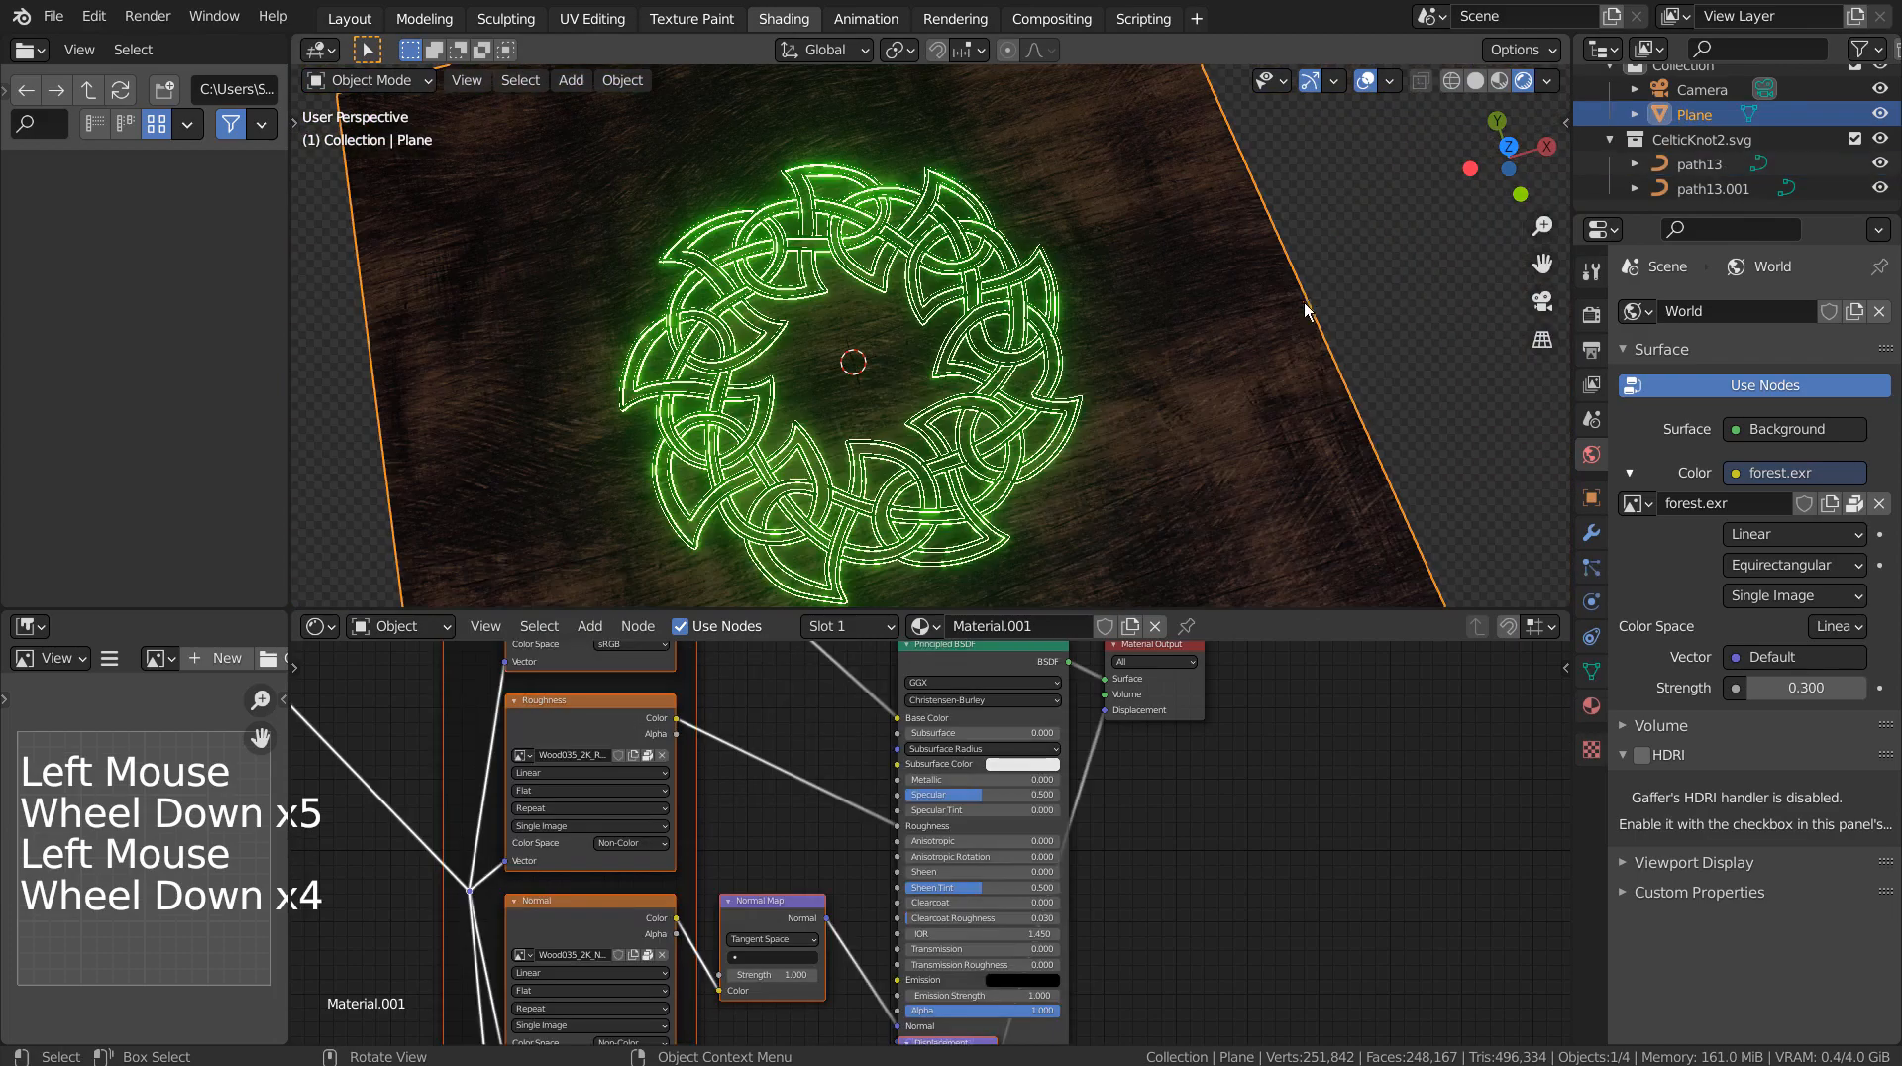
pyautogui.click(1435, 348)
# Step: Switch to the Layout workspace and show the scene in Rendered viewport shading with nothing selected
pyautogui.click(346, 18)
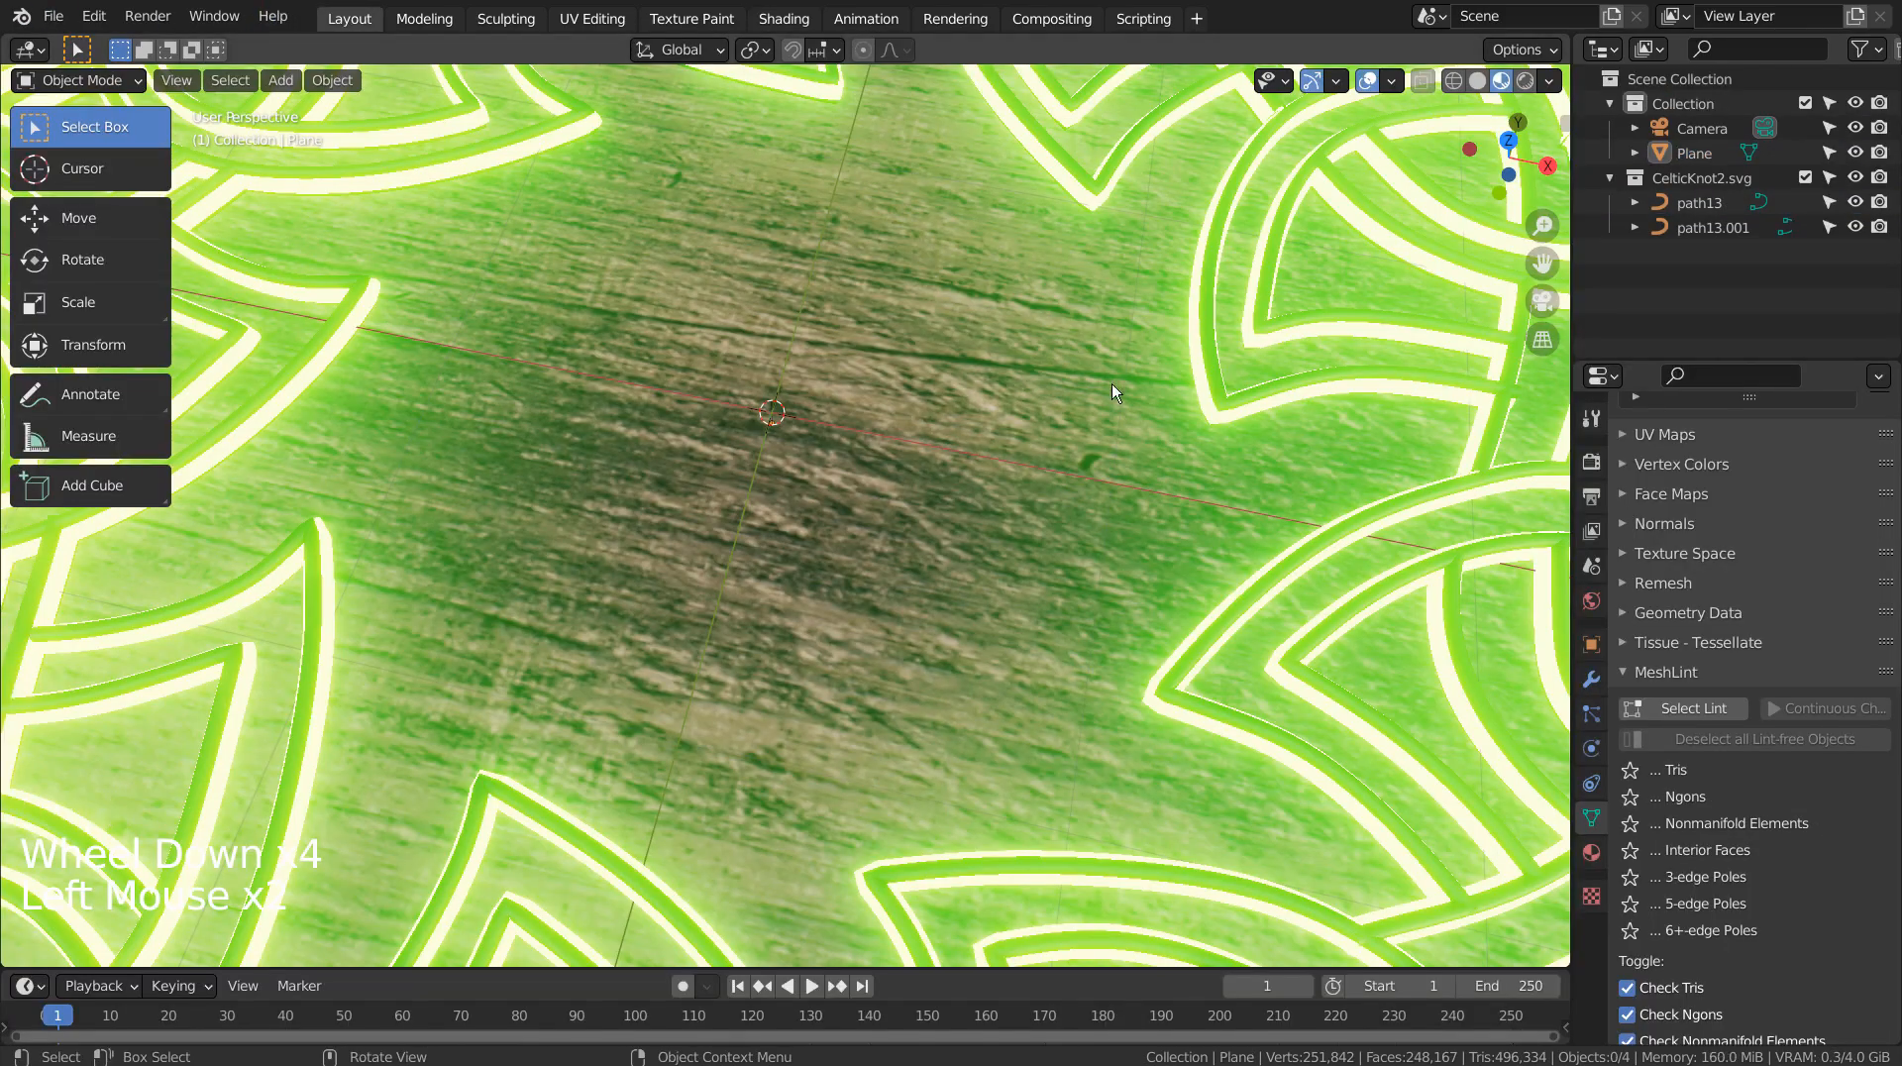
pyautogui.scroll(-4, 1111, 384)
pyautogui.scroll(-3, 1275, 503)
pyautogui.click(1292, 637)
pyautogui.scroll(-2, 1216, 698)
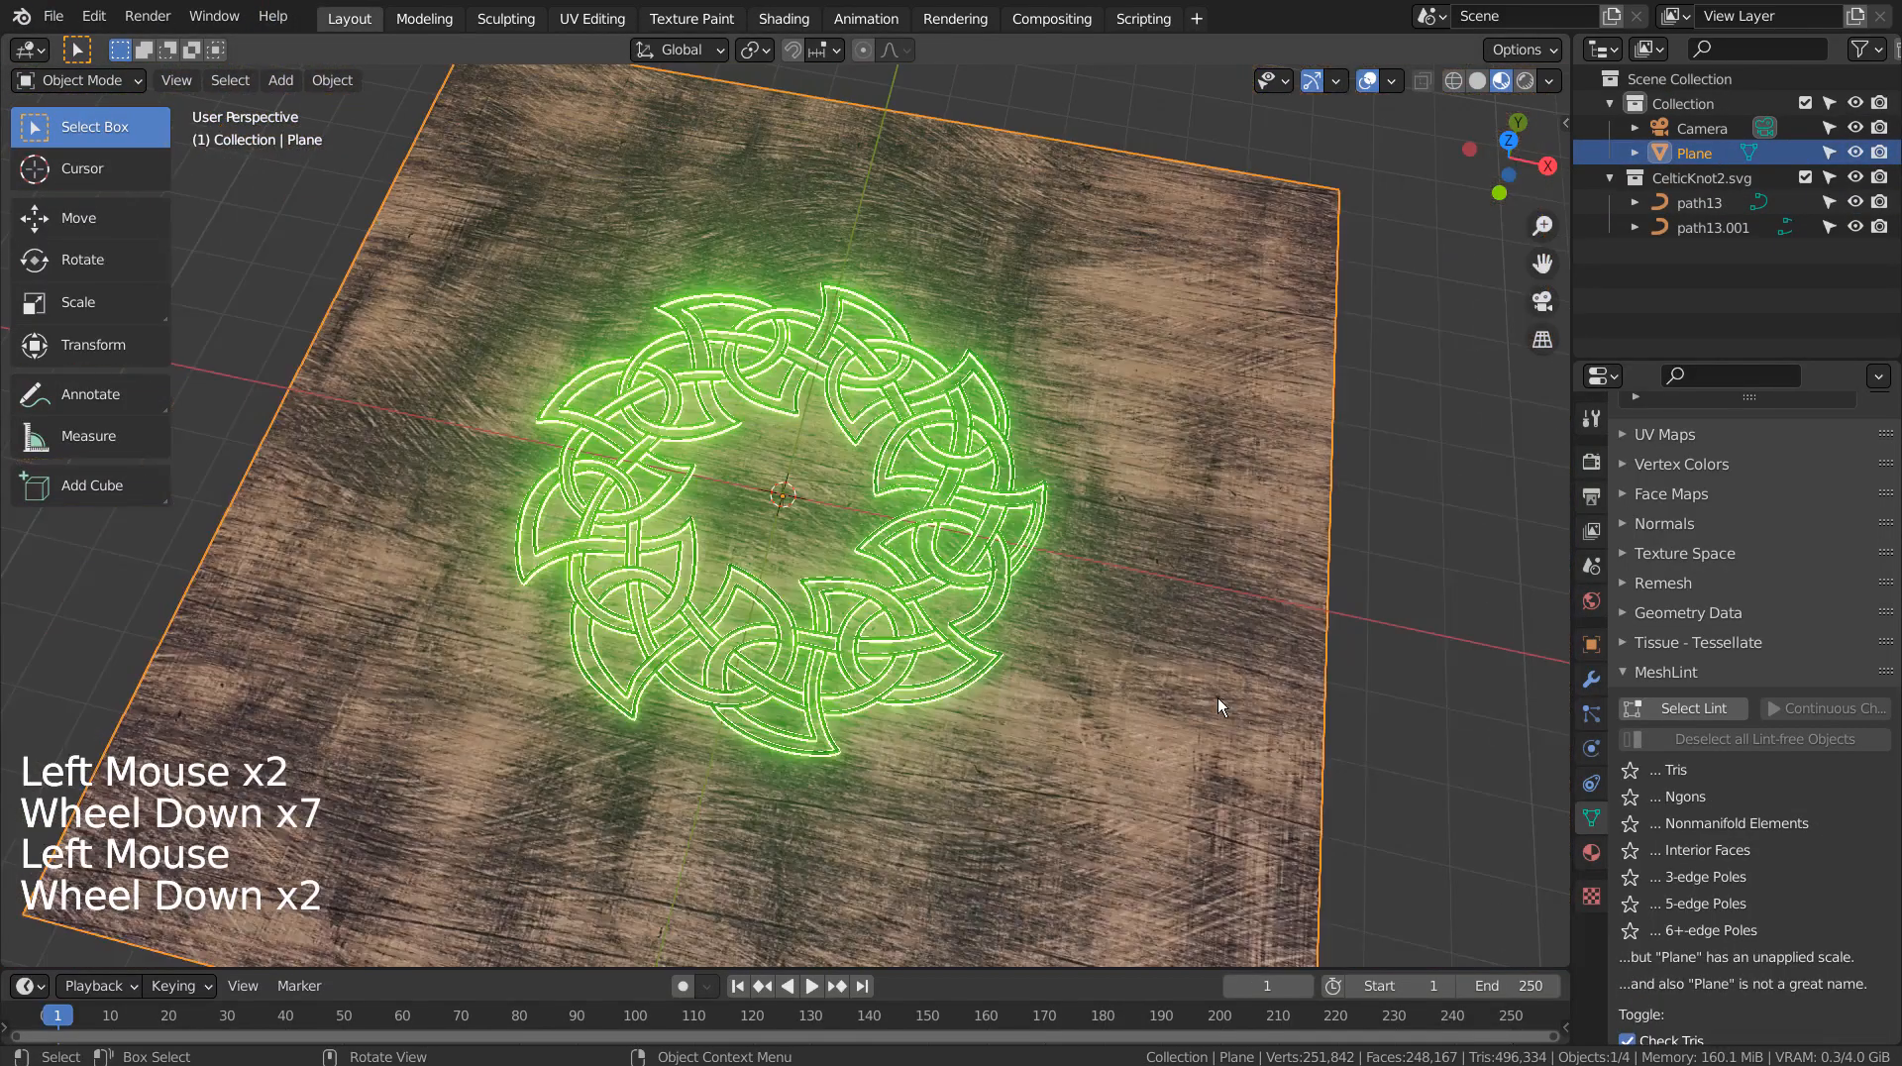
pyautogui.moveTo(1217, 698); pyautogui.dragTo(1000, 620, button='middle')
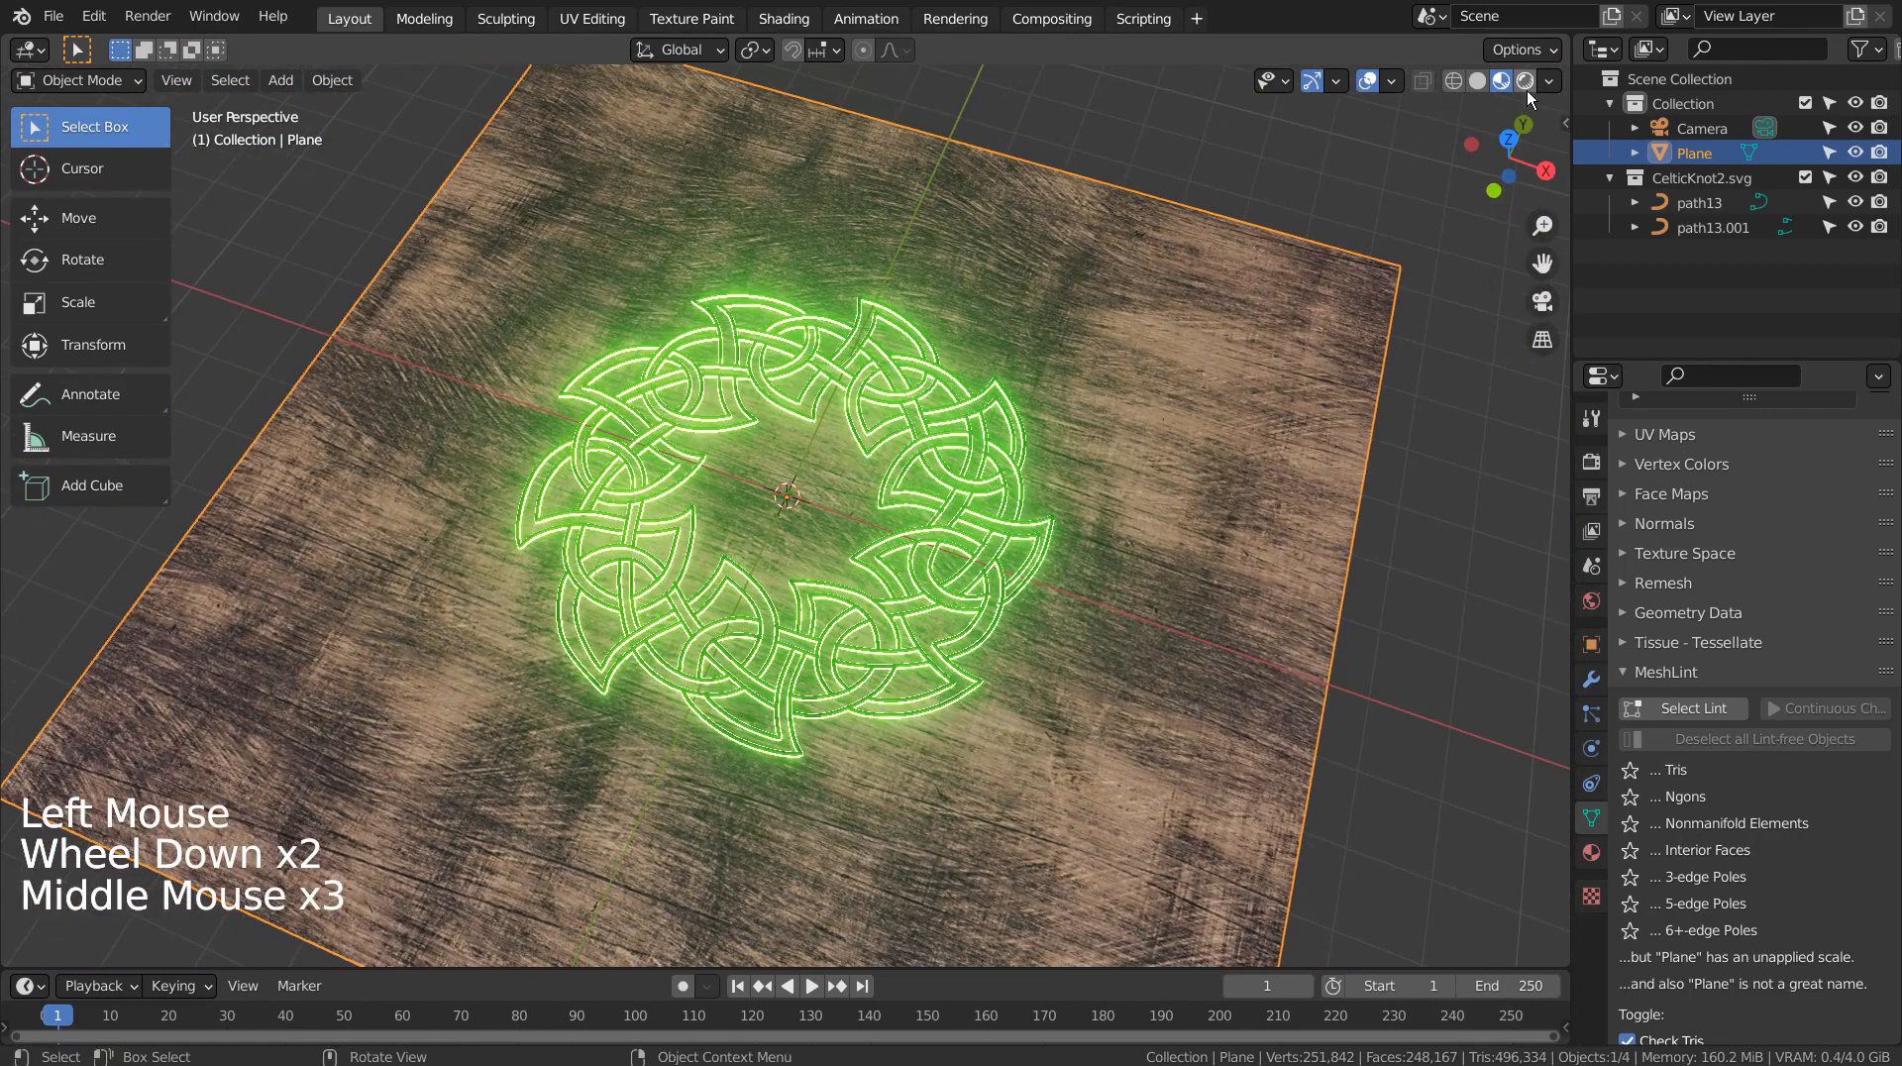
pyautogui.click(1525, 87)
pyautogui.click(1401, 516)
# Step: Examine the rendered knot's glow from a low angle and from above, selecting path13.001
pyautogui.scroll(2, 1285, 711)
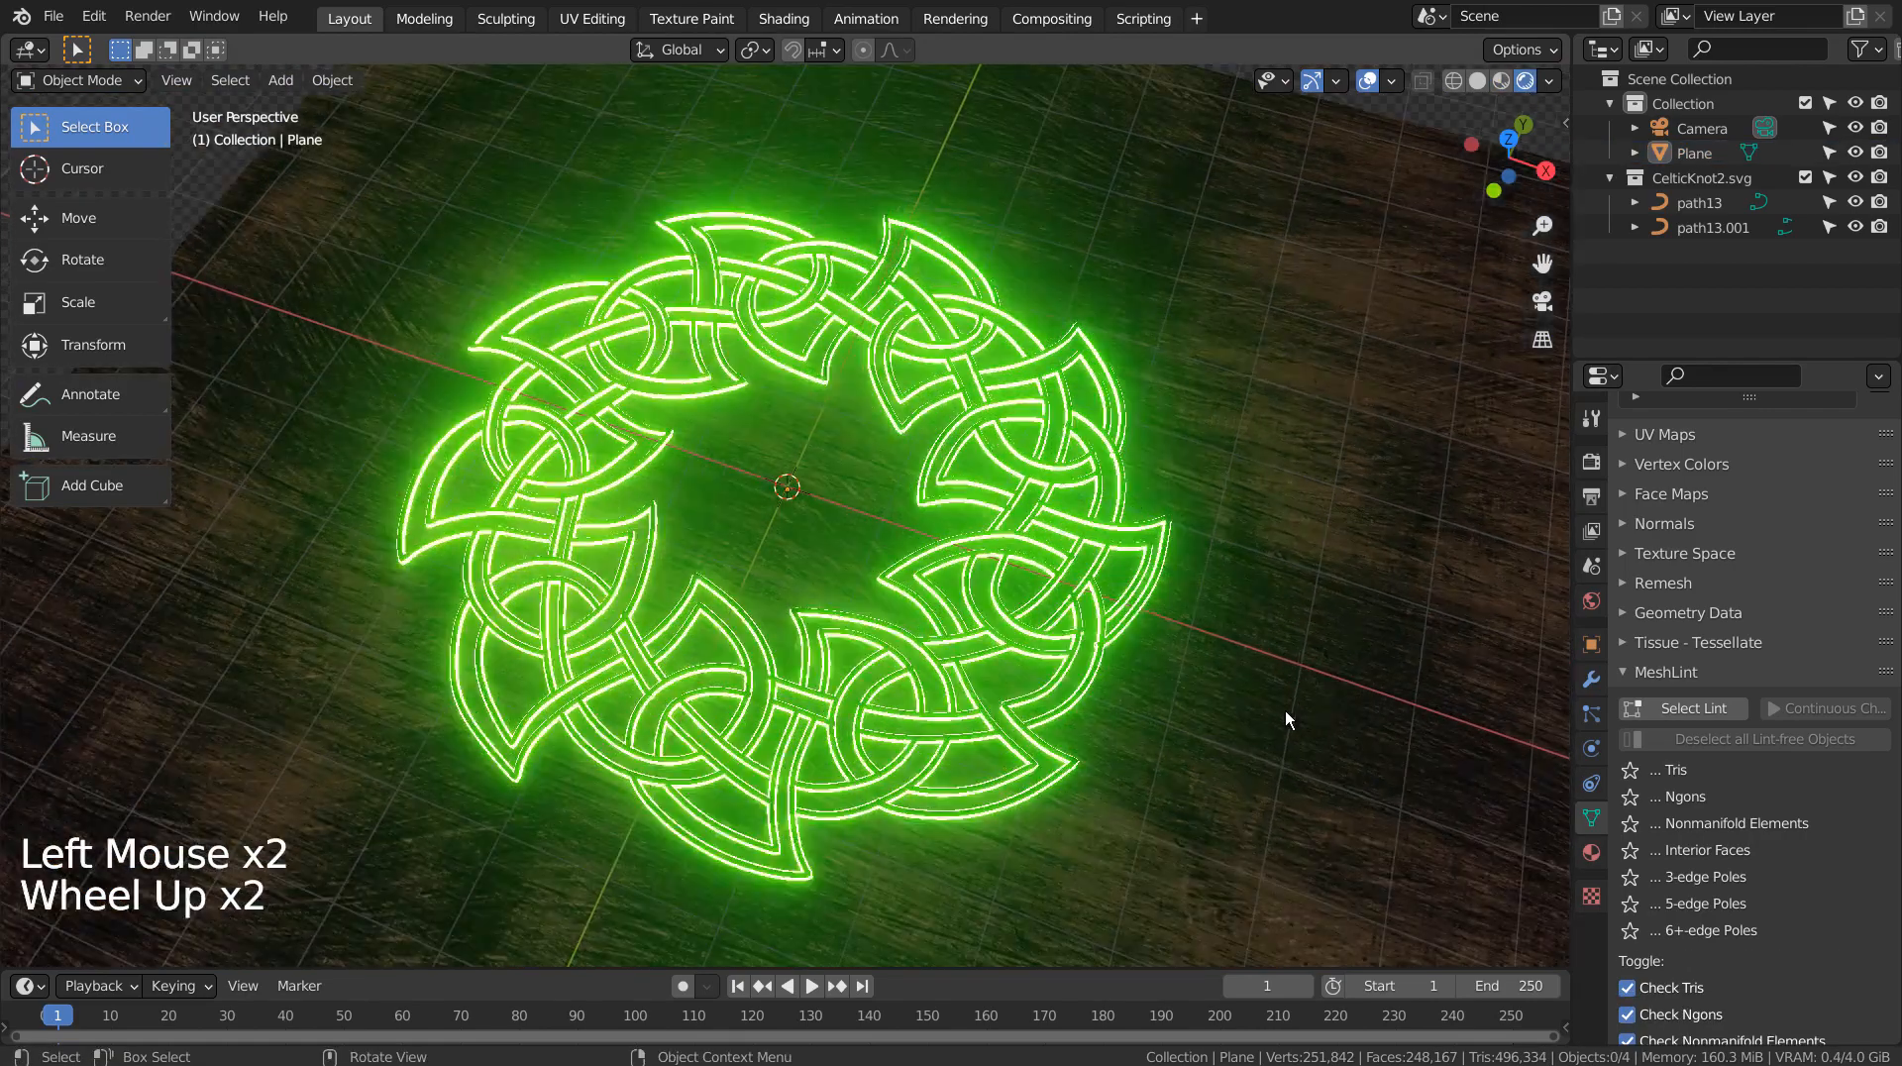
pyautogui.moveTo(1285, 710); pyautogui.dragTo(927, 689, button='middle')
pyautogui.scroll(4, 1151, 628)
pyautogui.scroll(-5, 1197, 675)
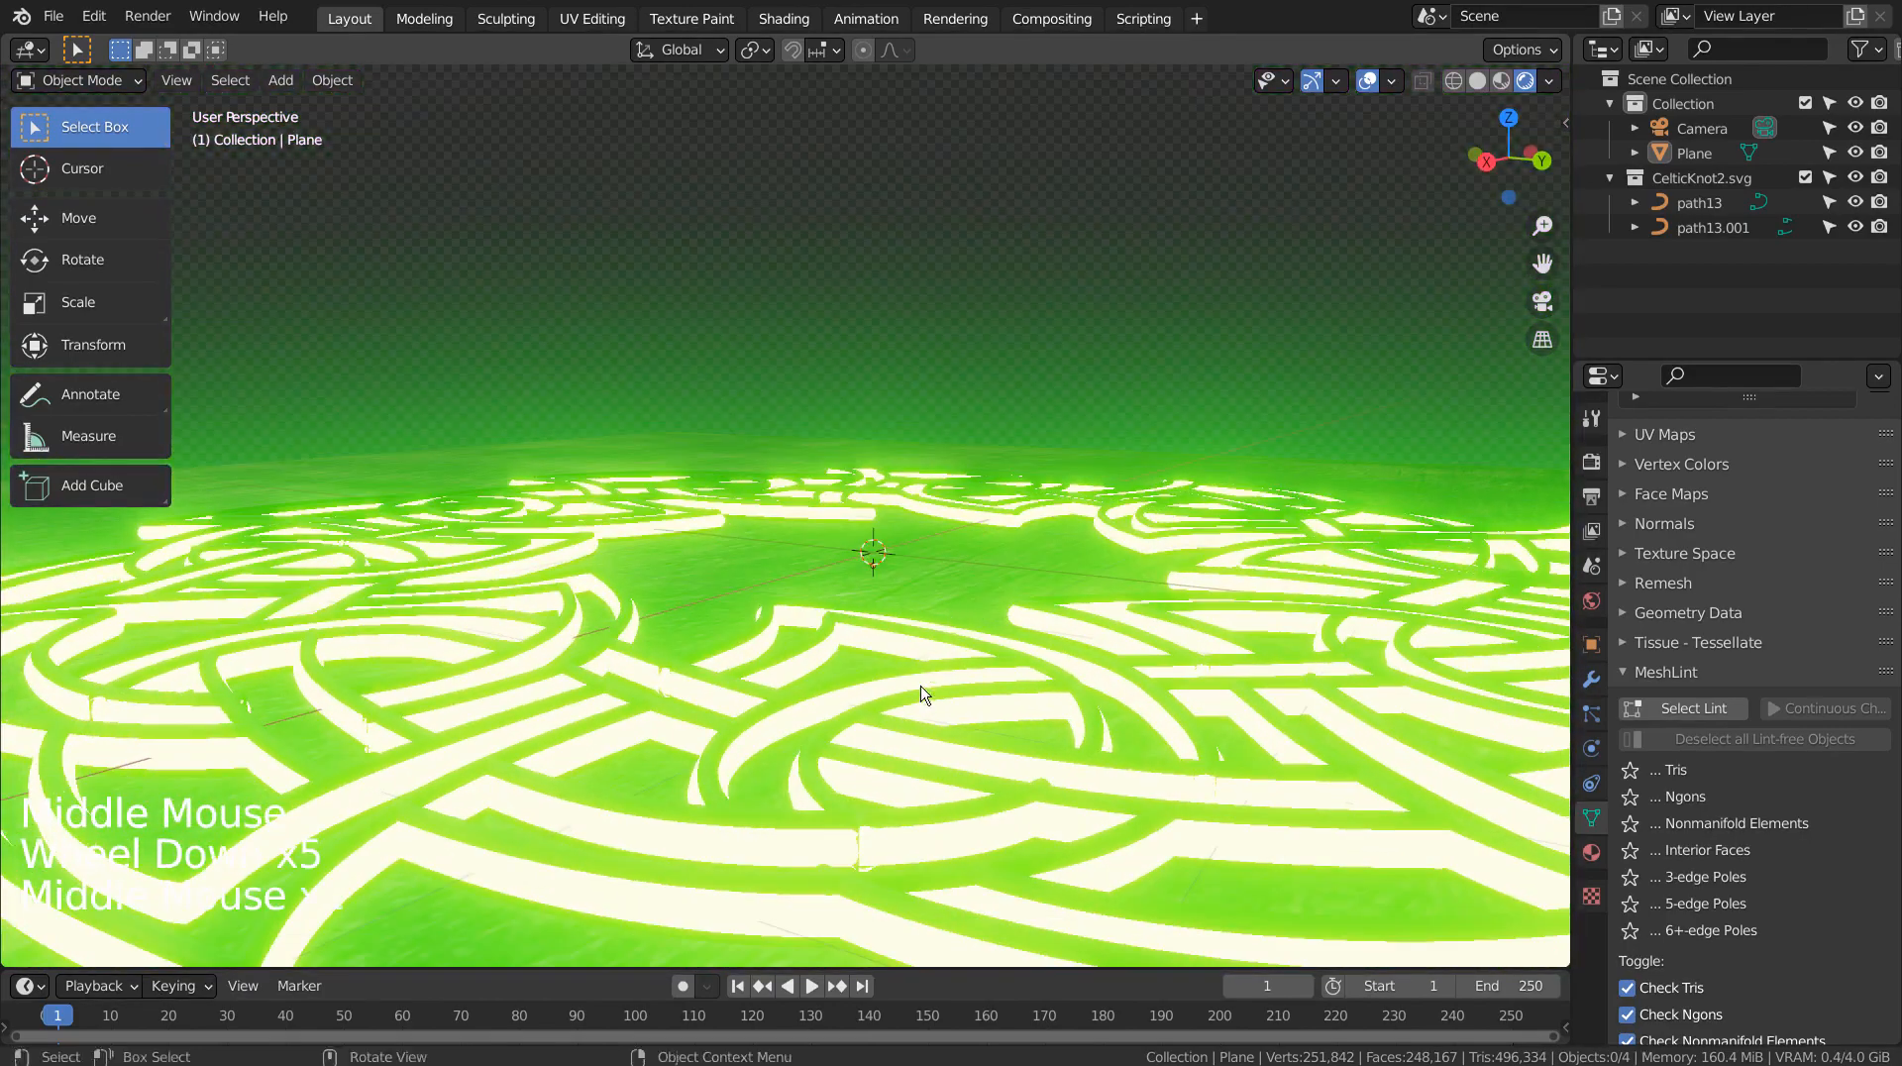
pyautogui.click(849, 729)
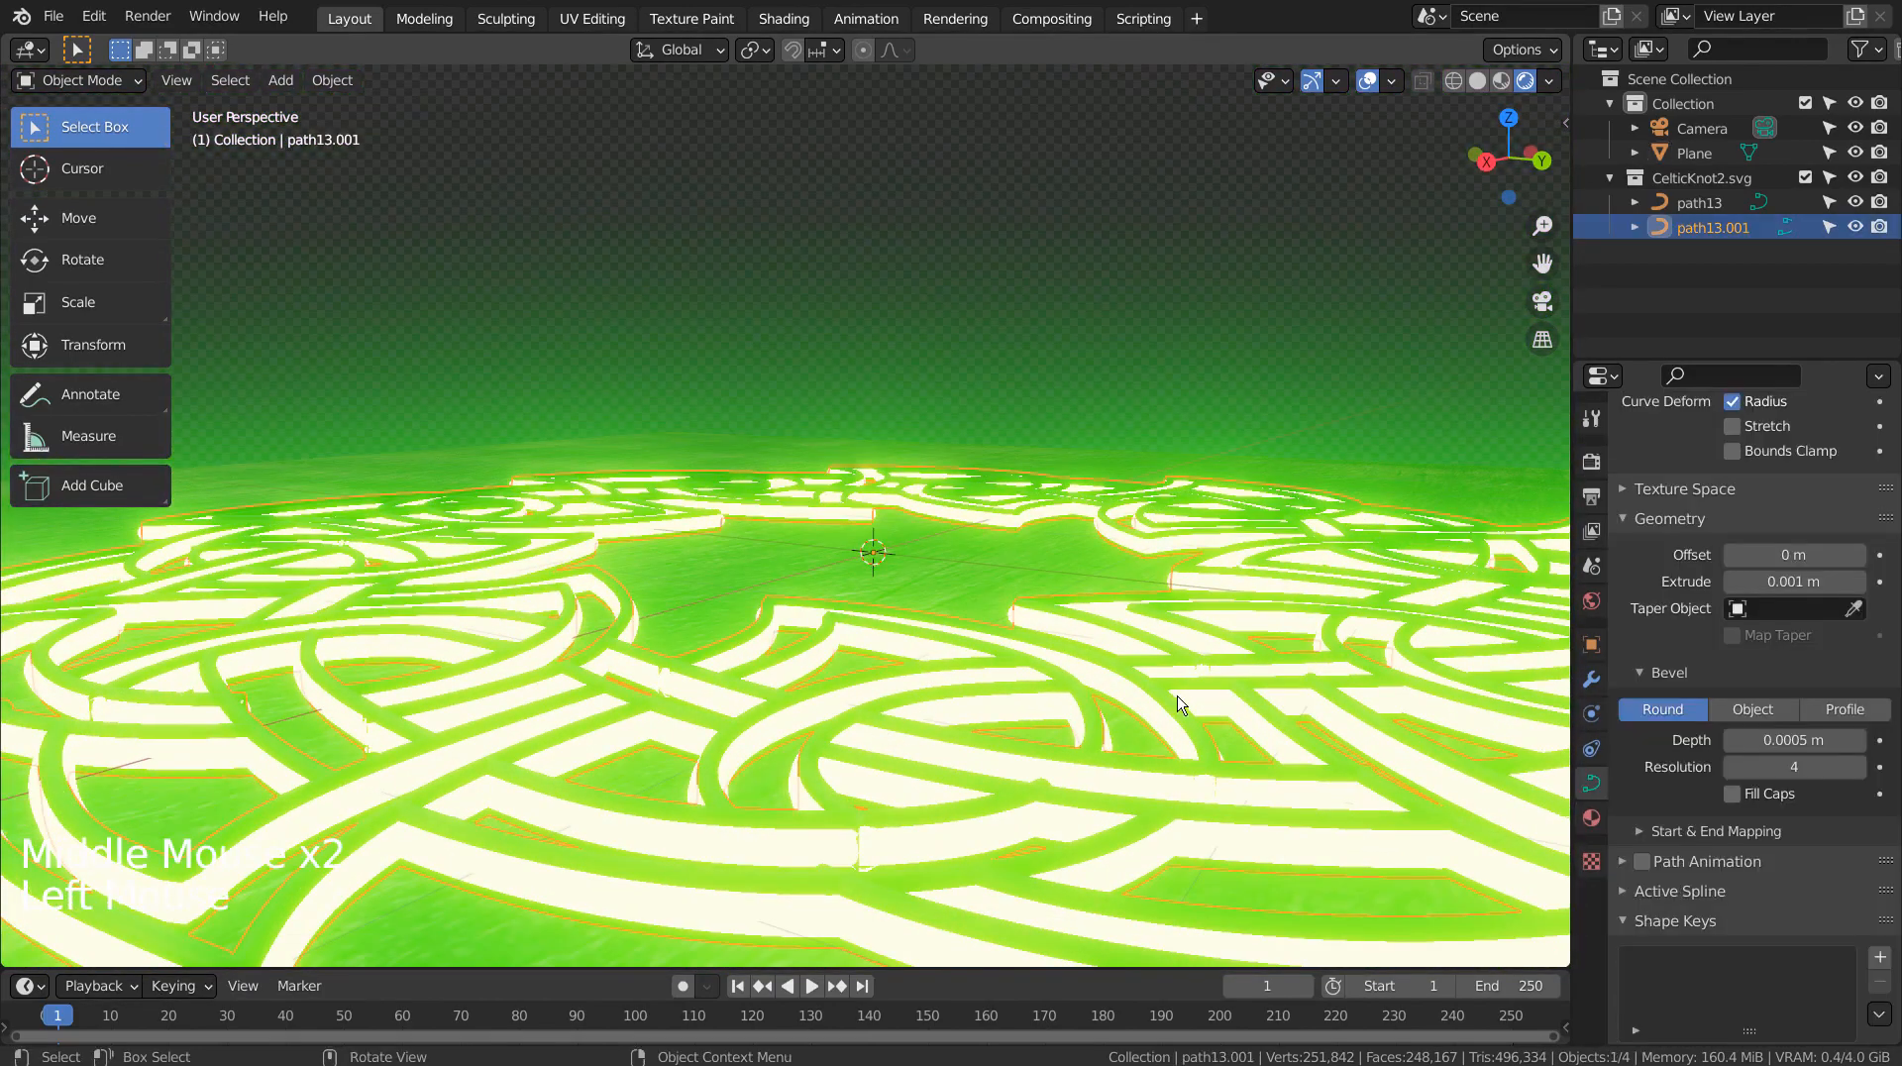
pyautogui.moveTo(730, 412); pyautogui.dragTo(1154, 616, button='middle')
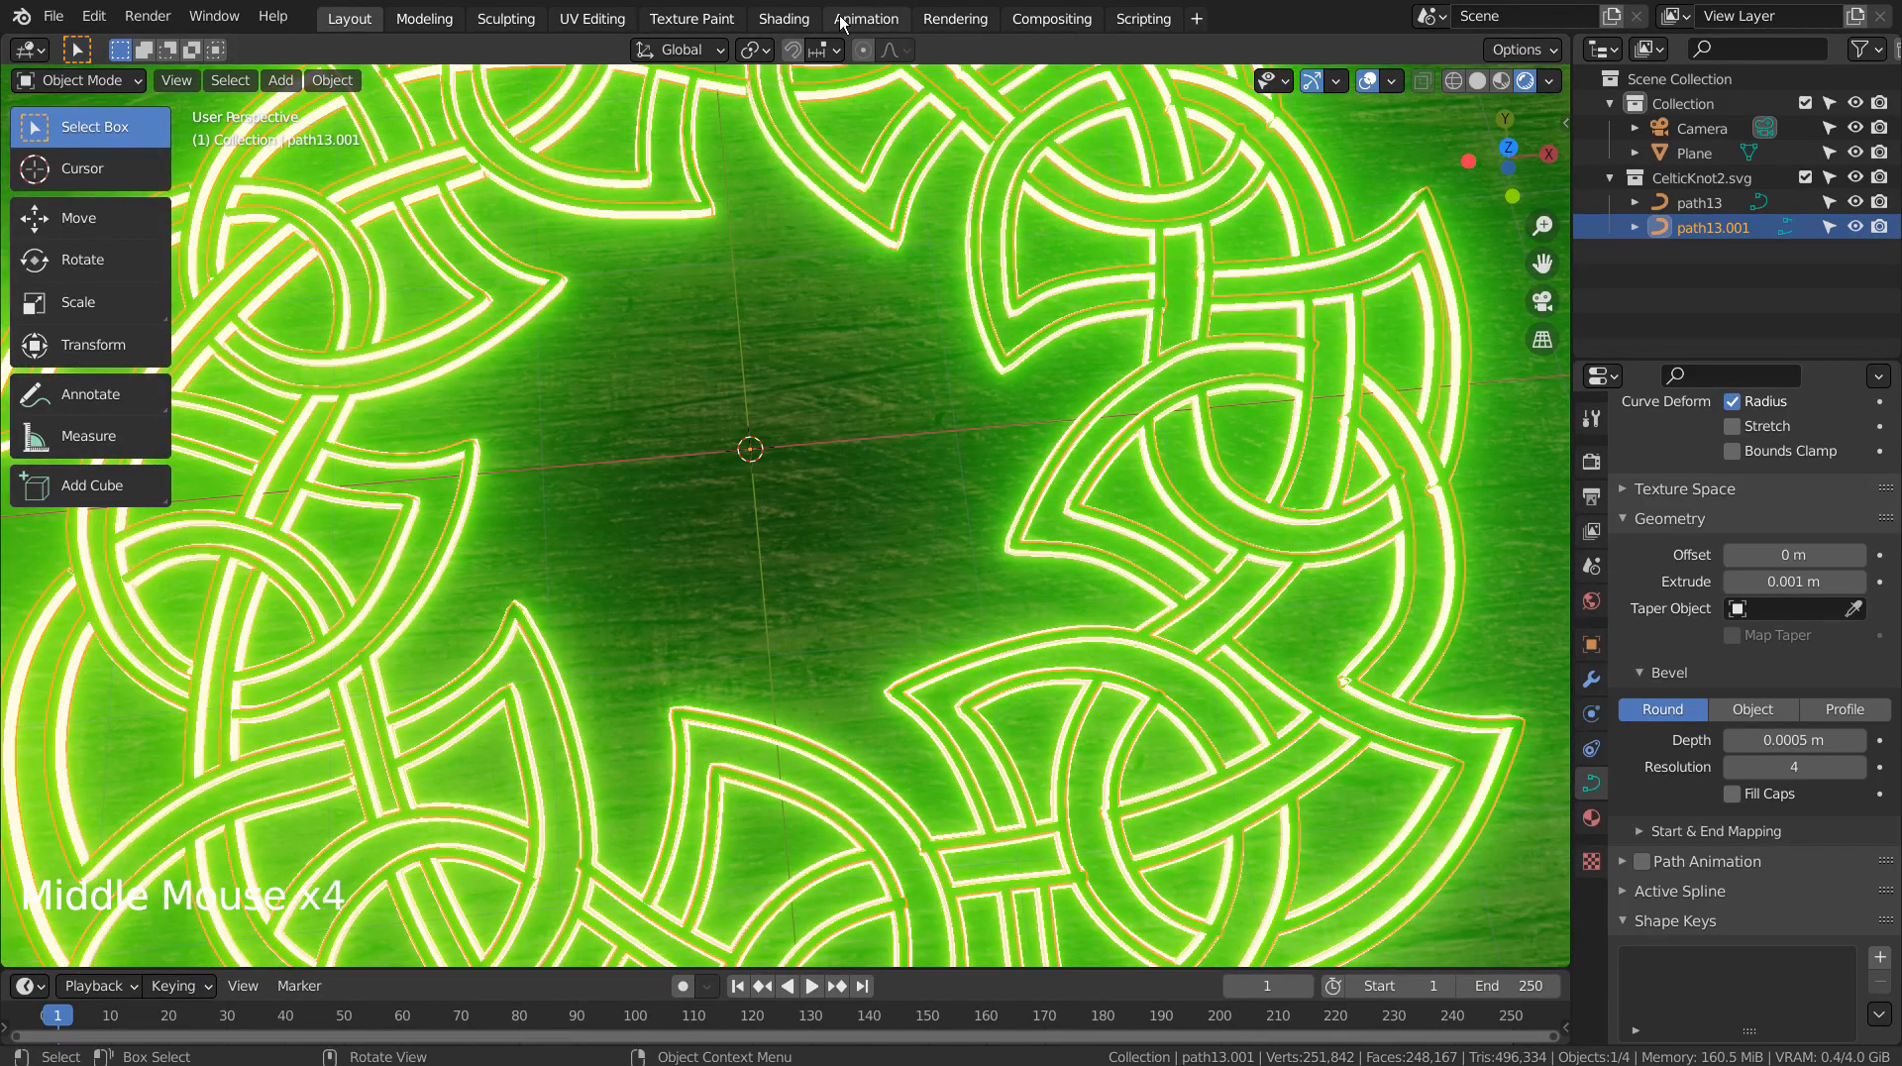
# Step: Return to the Shading workspace and review path13's complete material node setup in a maximized node editor
pyautogui.click(784, 18)
pyautogui.click(1696, 164)
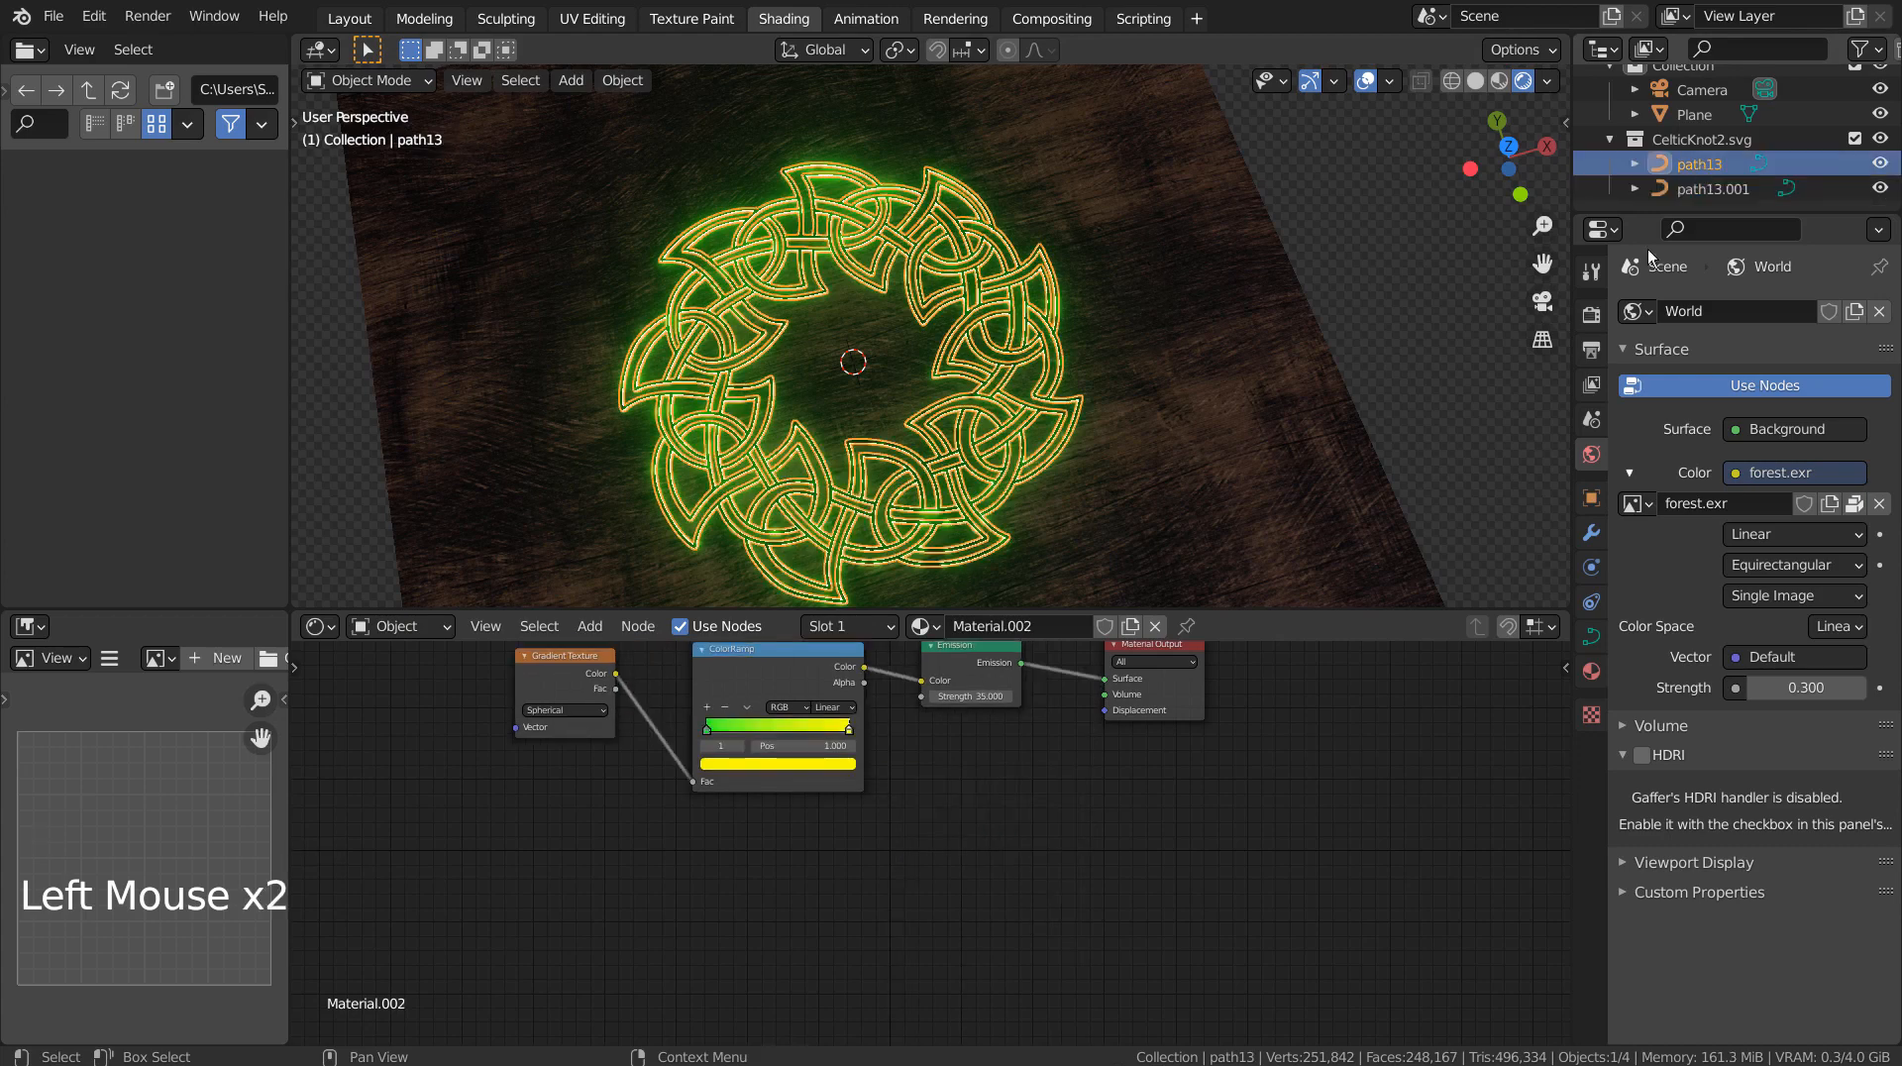
pyautogui.click(1256, 779)
pyautogui.hotkey('ctrl', 'space')
pyautogui.scroll(-2, 1159, 479)
pyautogui.keyDown('shift'); pyautogui.moveTo(1114, 457); pyautogui.dragTo(1170, 700, button='middle'); pyautogui.keyUp('shift')
pyautogui.keyDown('shift'); pyautogui.middleClick(1169, 700); pyautogui.keyUp('shift')
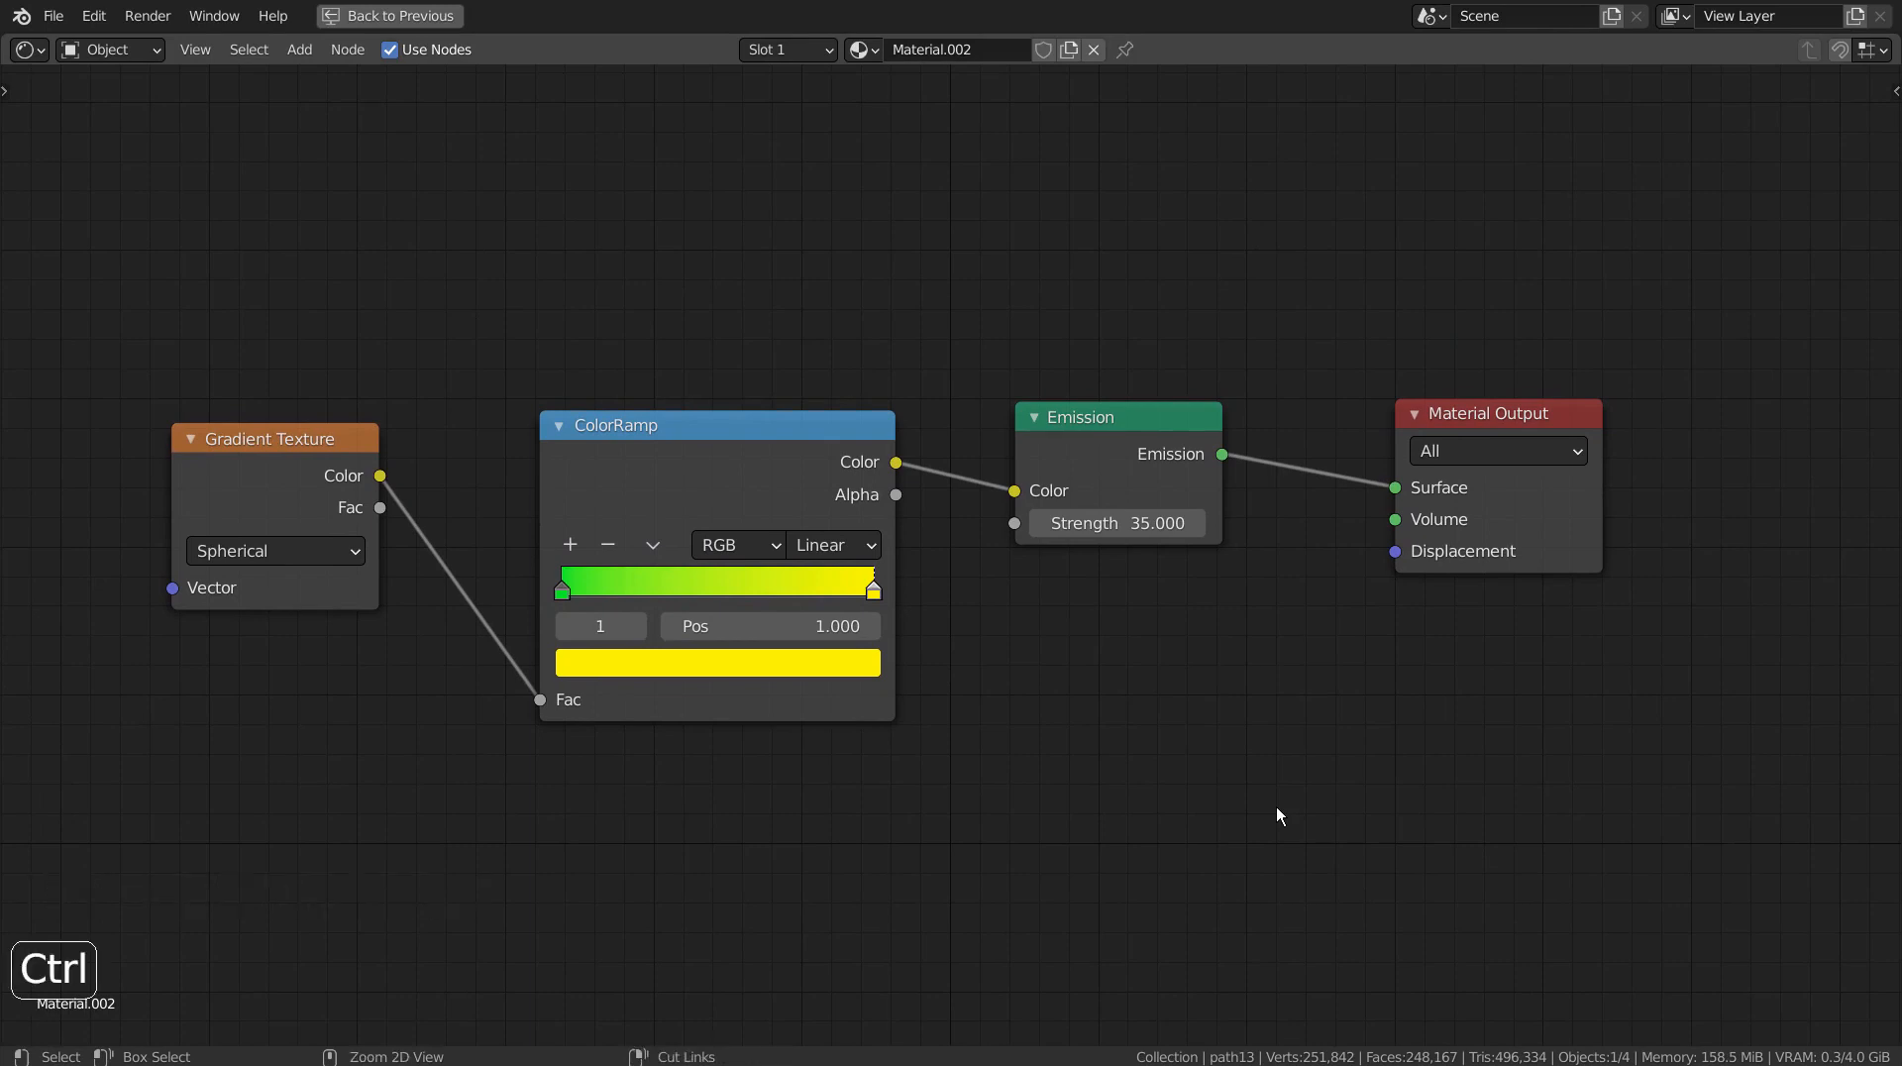
pyautogui.hotkey('ctrl', 'space')
# Step: Review path13.001's complete material node setup in a maximized node editor, then restore the layout and deselect the curve
pyautogui.click(1708, 190)
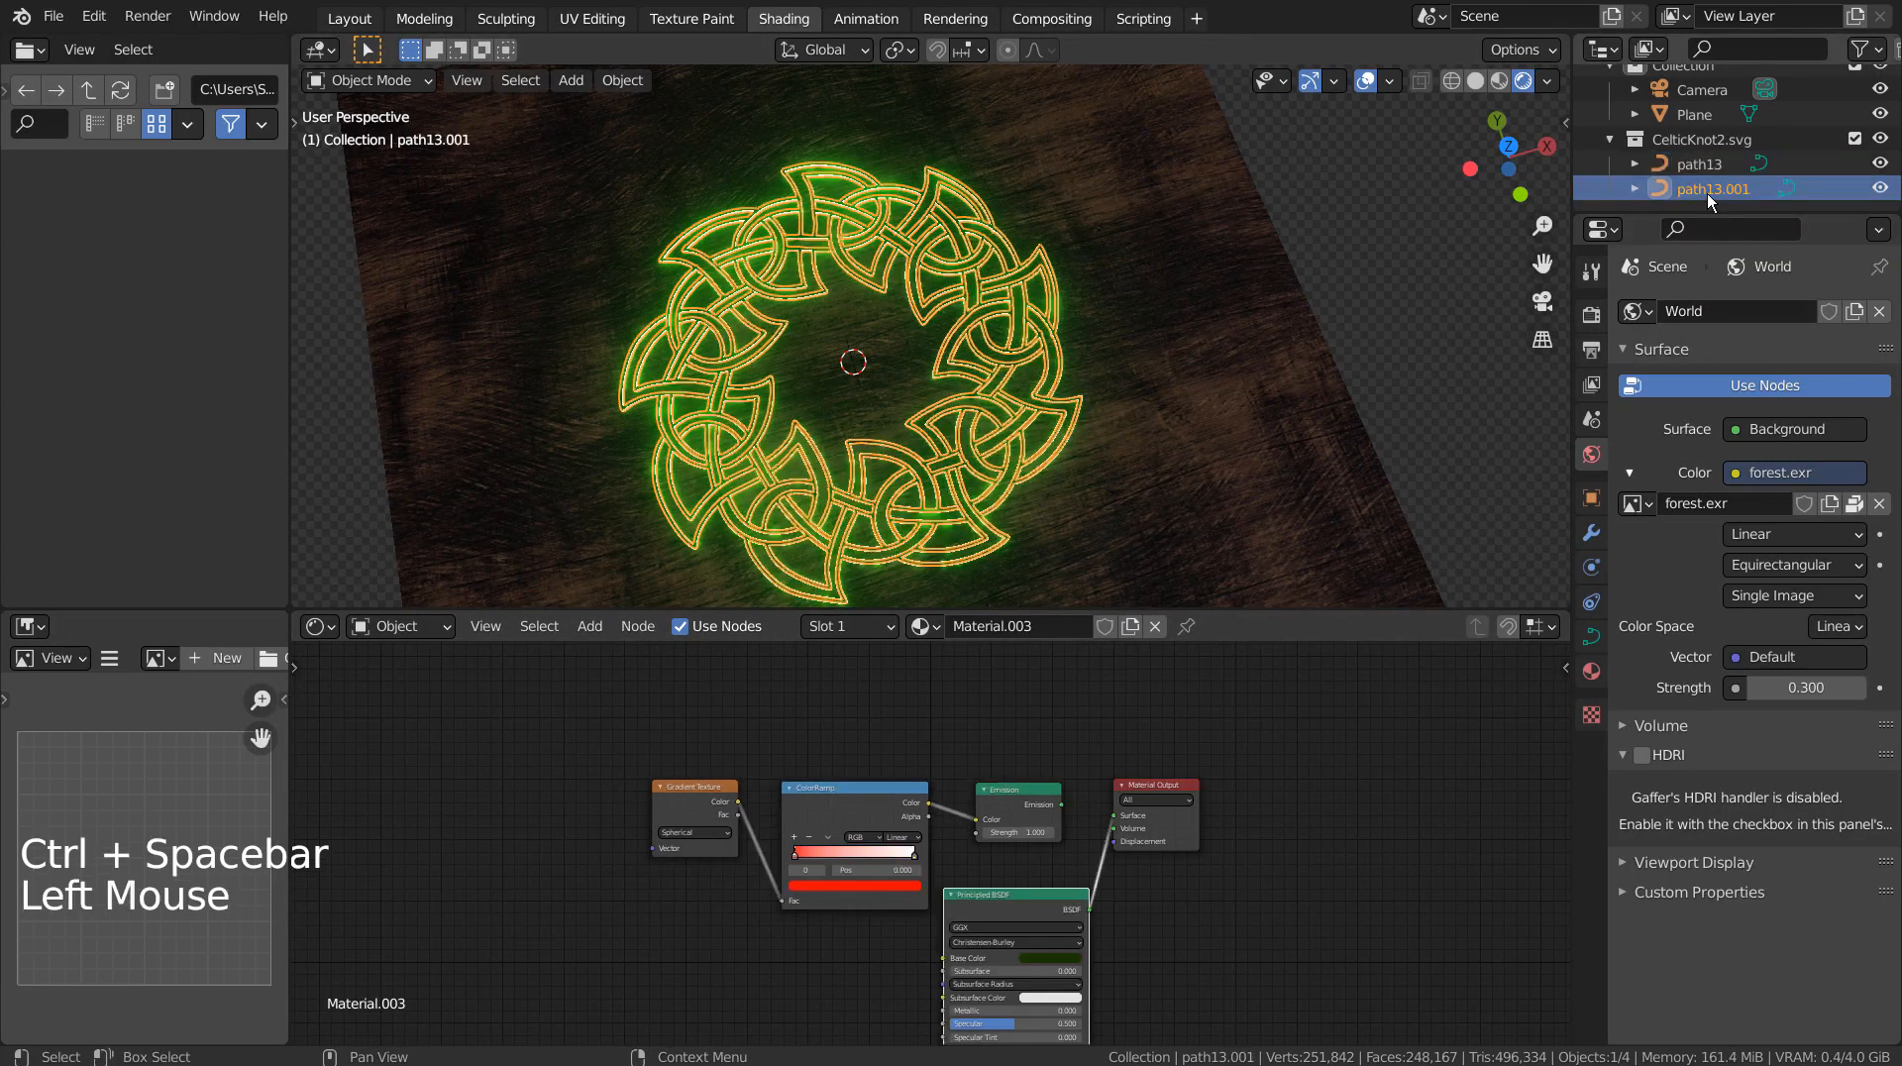
pyautogui.click(1393, 733)
pyautogui.hotkey('ctrl', 'space')
pyautogui.scroll(-4, 1345, 764)
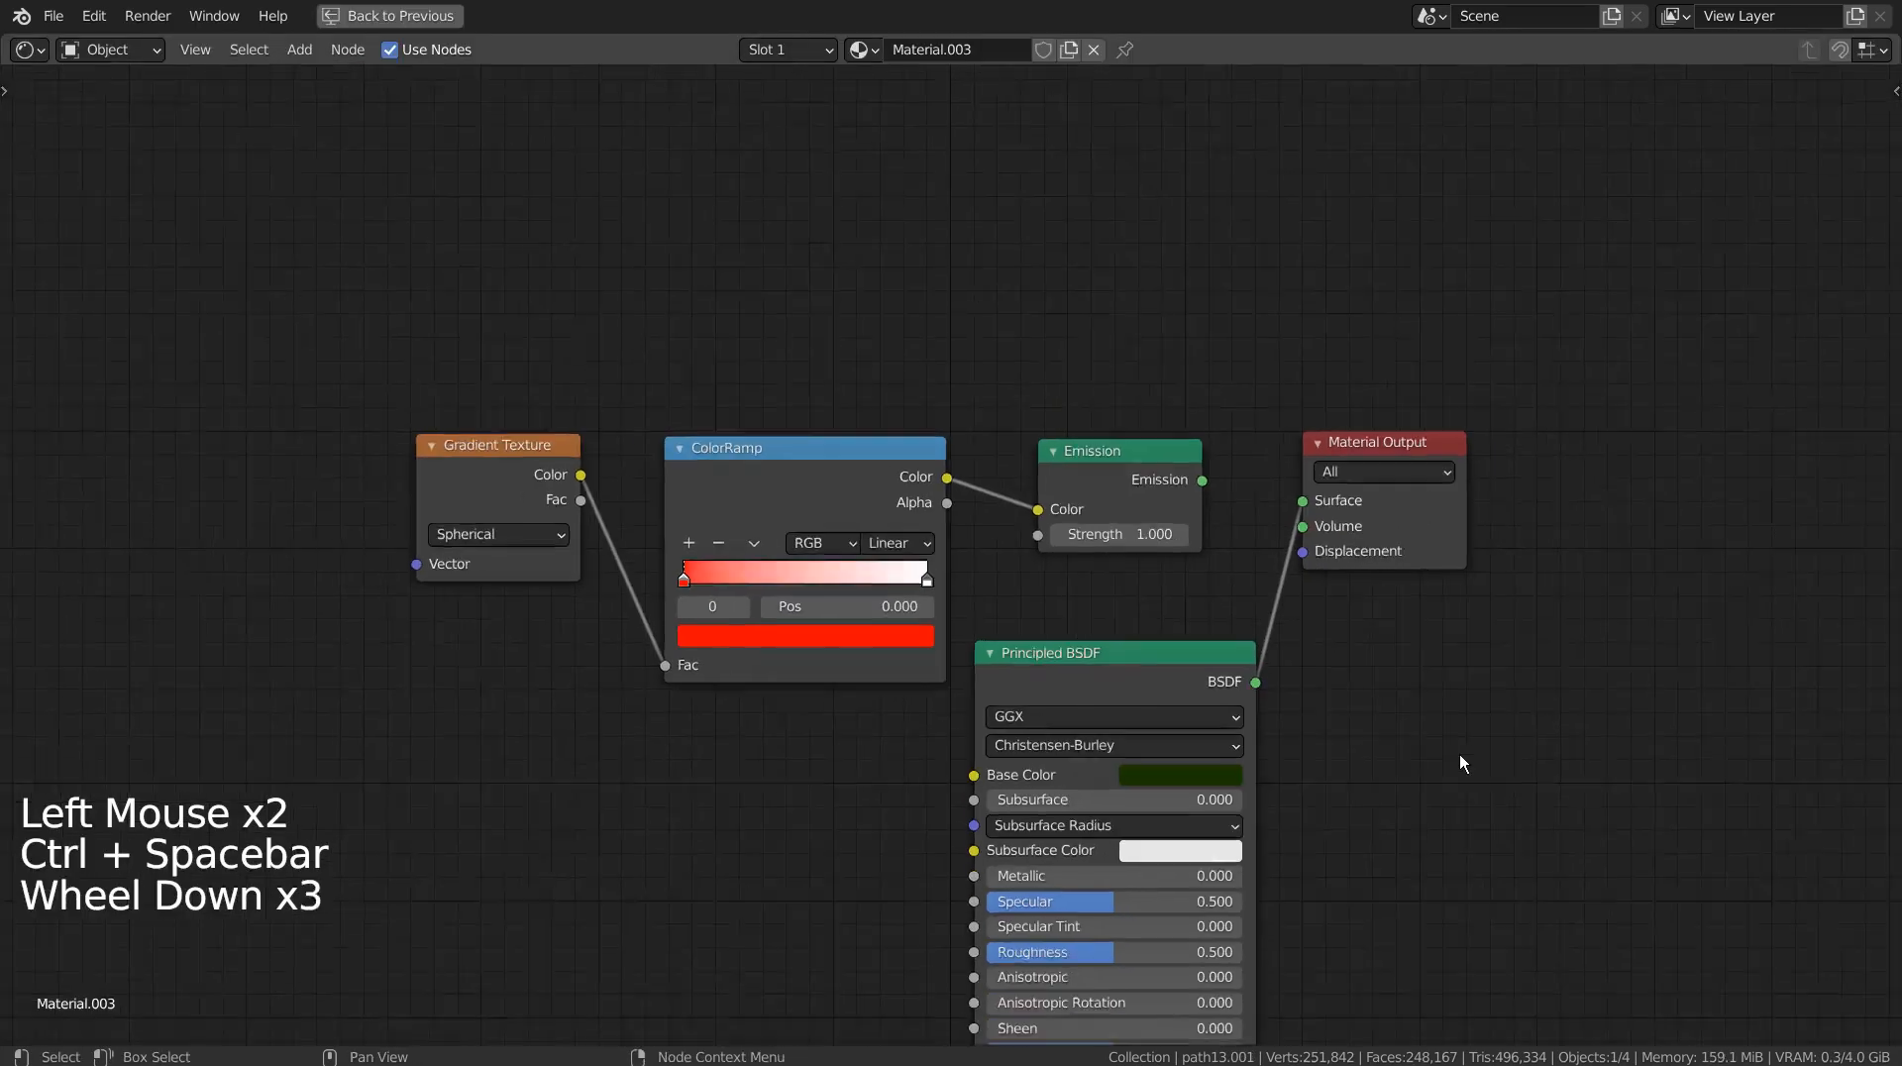
pyautogui.keyDown('shift'); pyautogui.moveTo(1345, 764); pyautogui.dragTo(1244, 469, button='middle'); pyautogui.keyUp('shift')
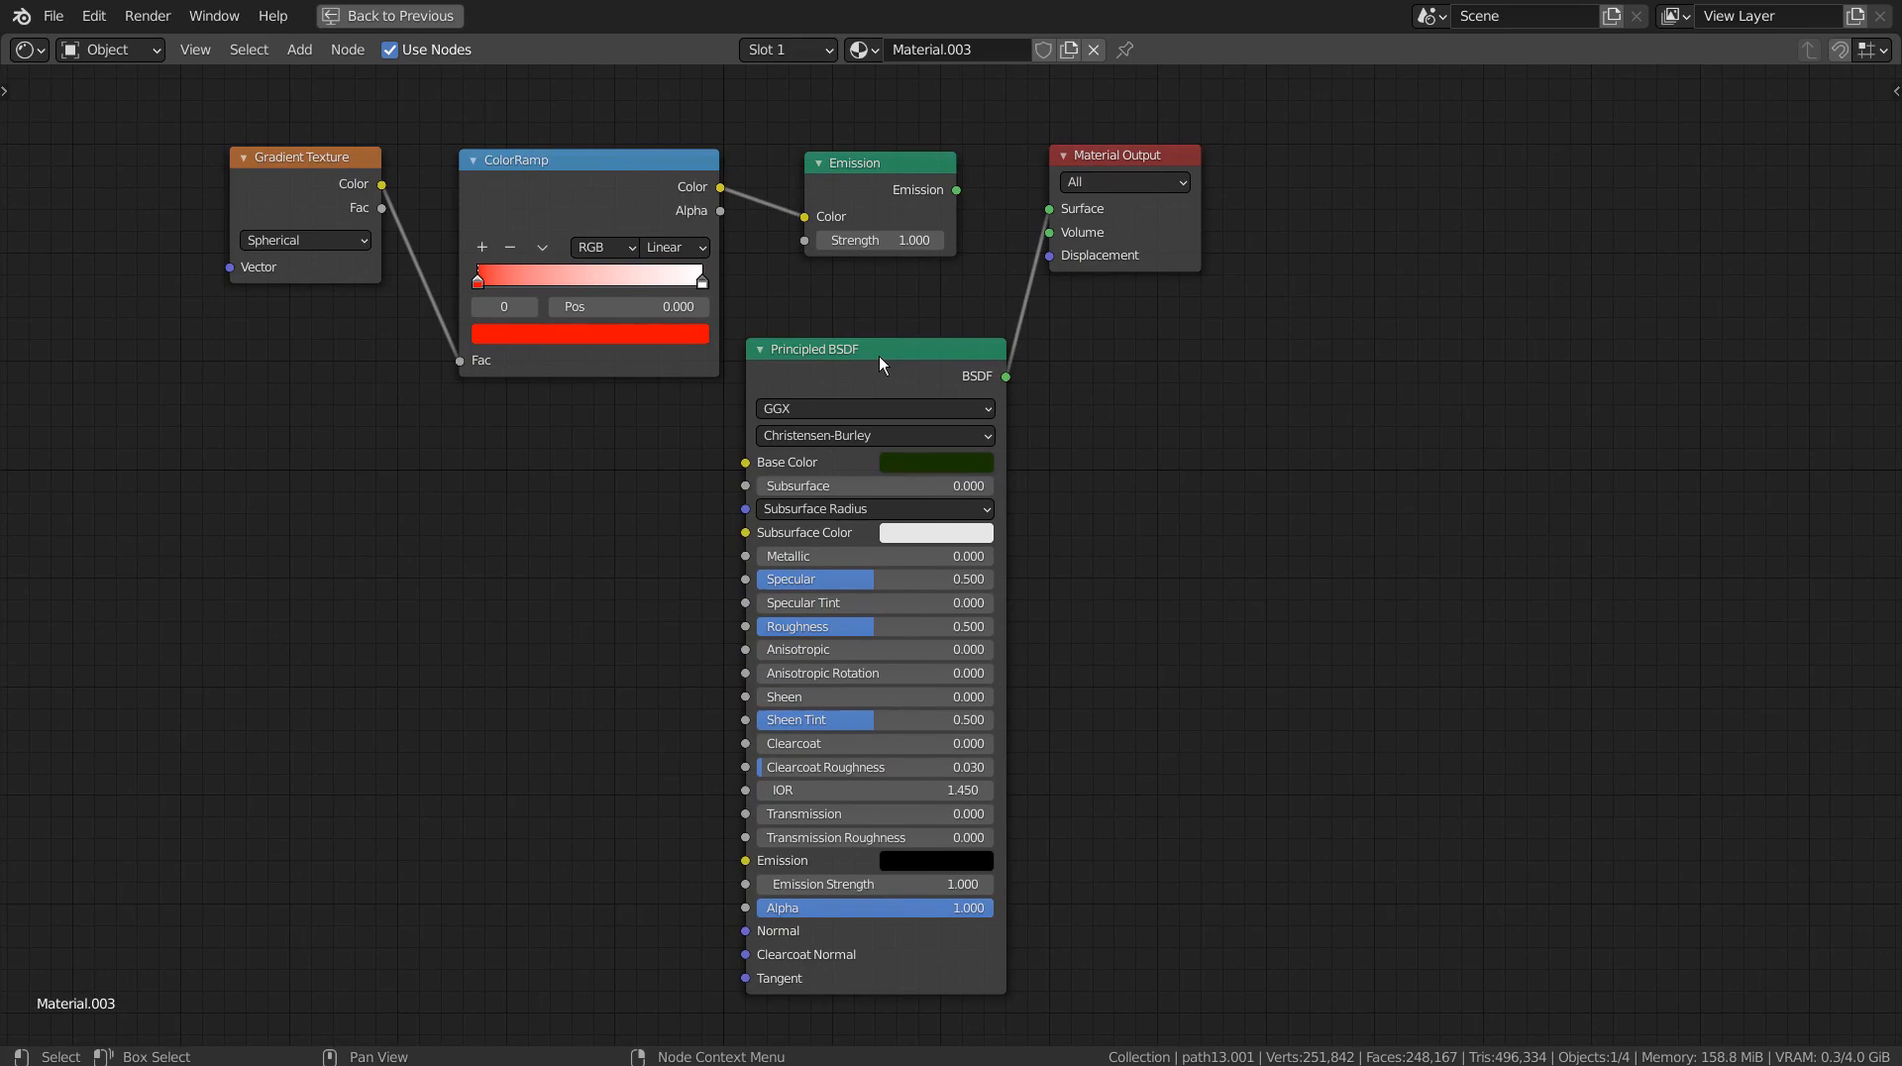
pyautogui.press('ctrl')
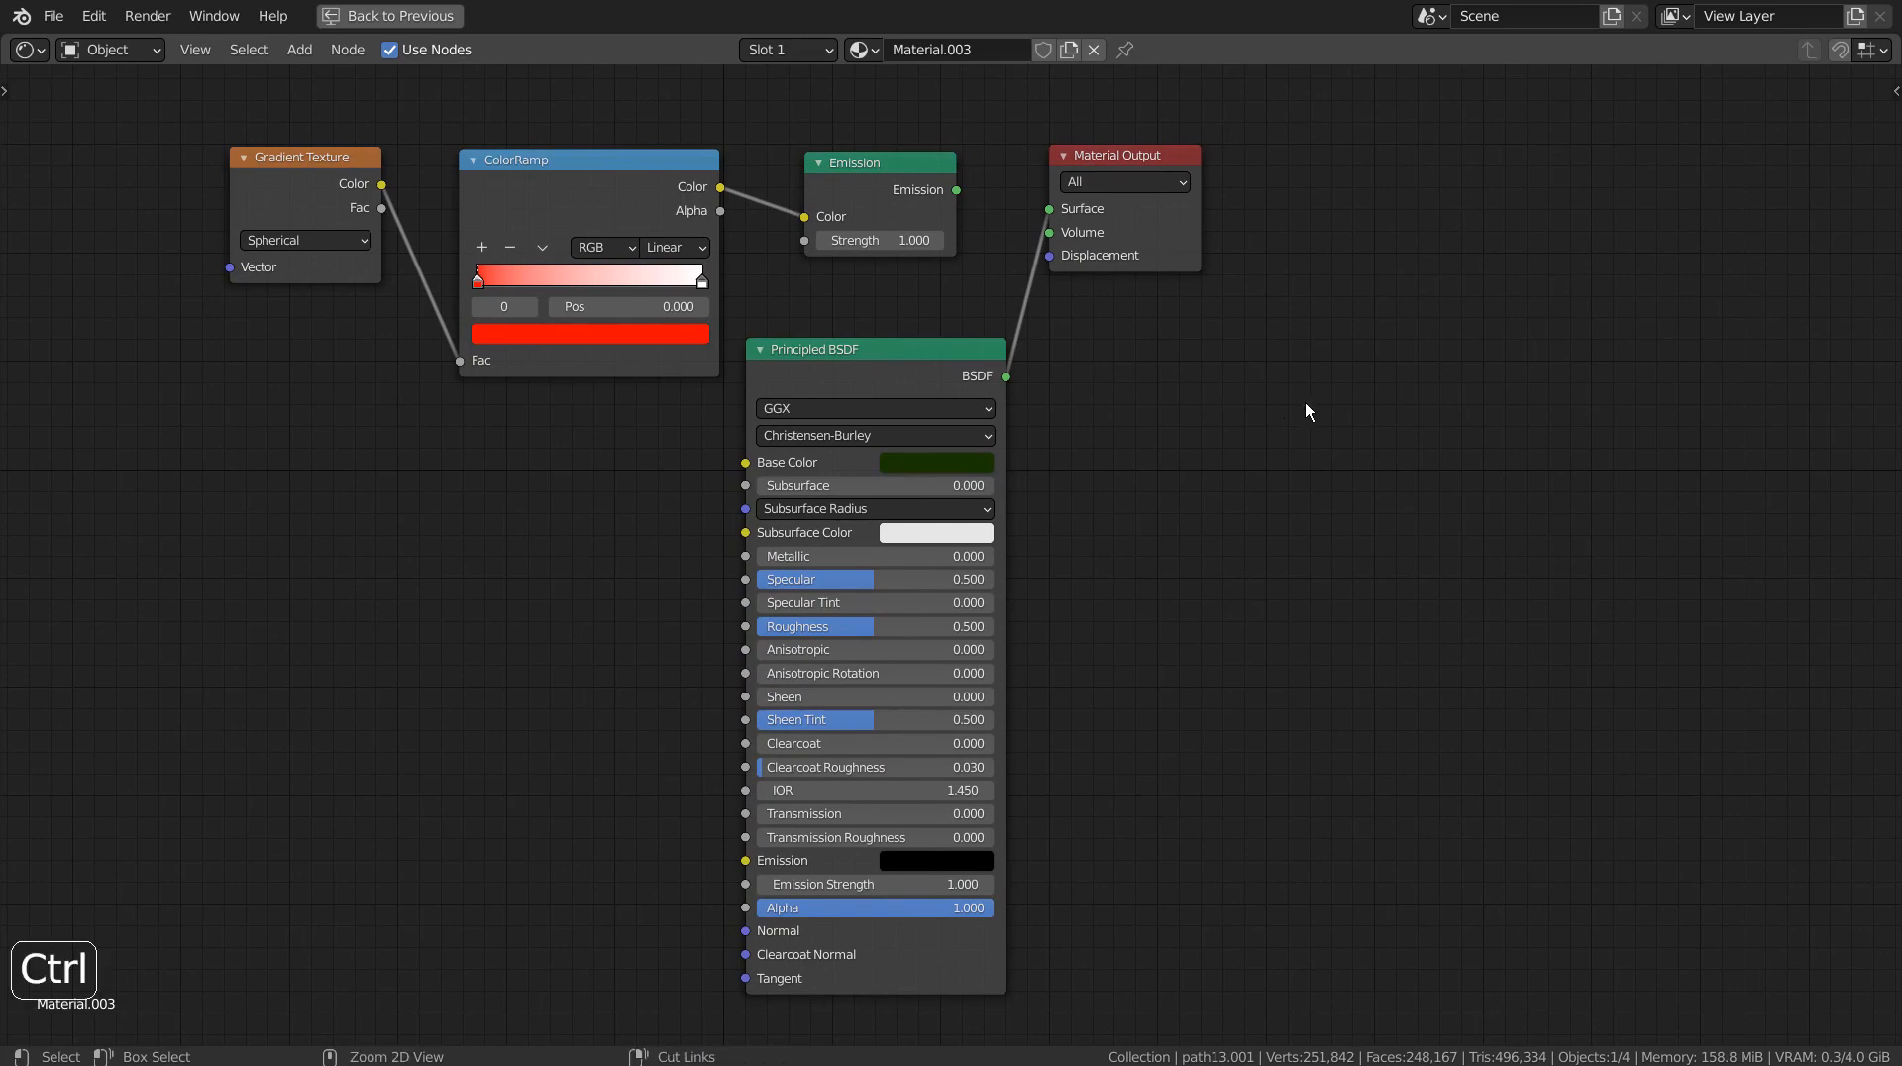
pyautogui.hotkey('ctrl', 'space')
pyautogui.click(1408, 355)
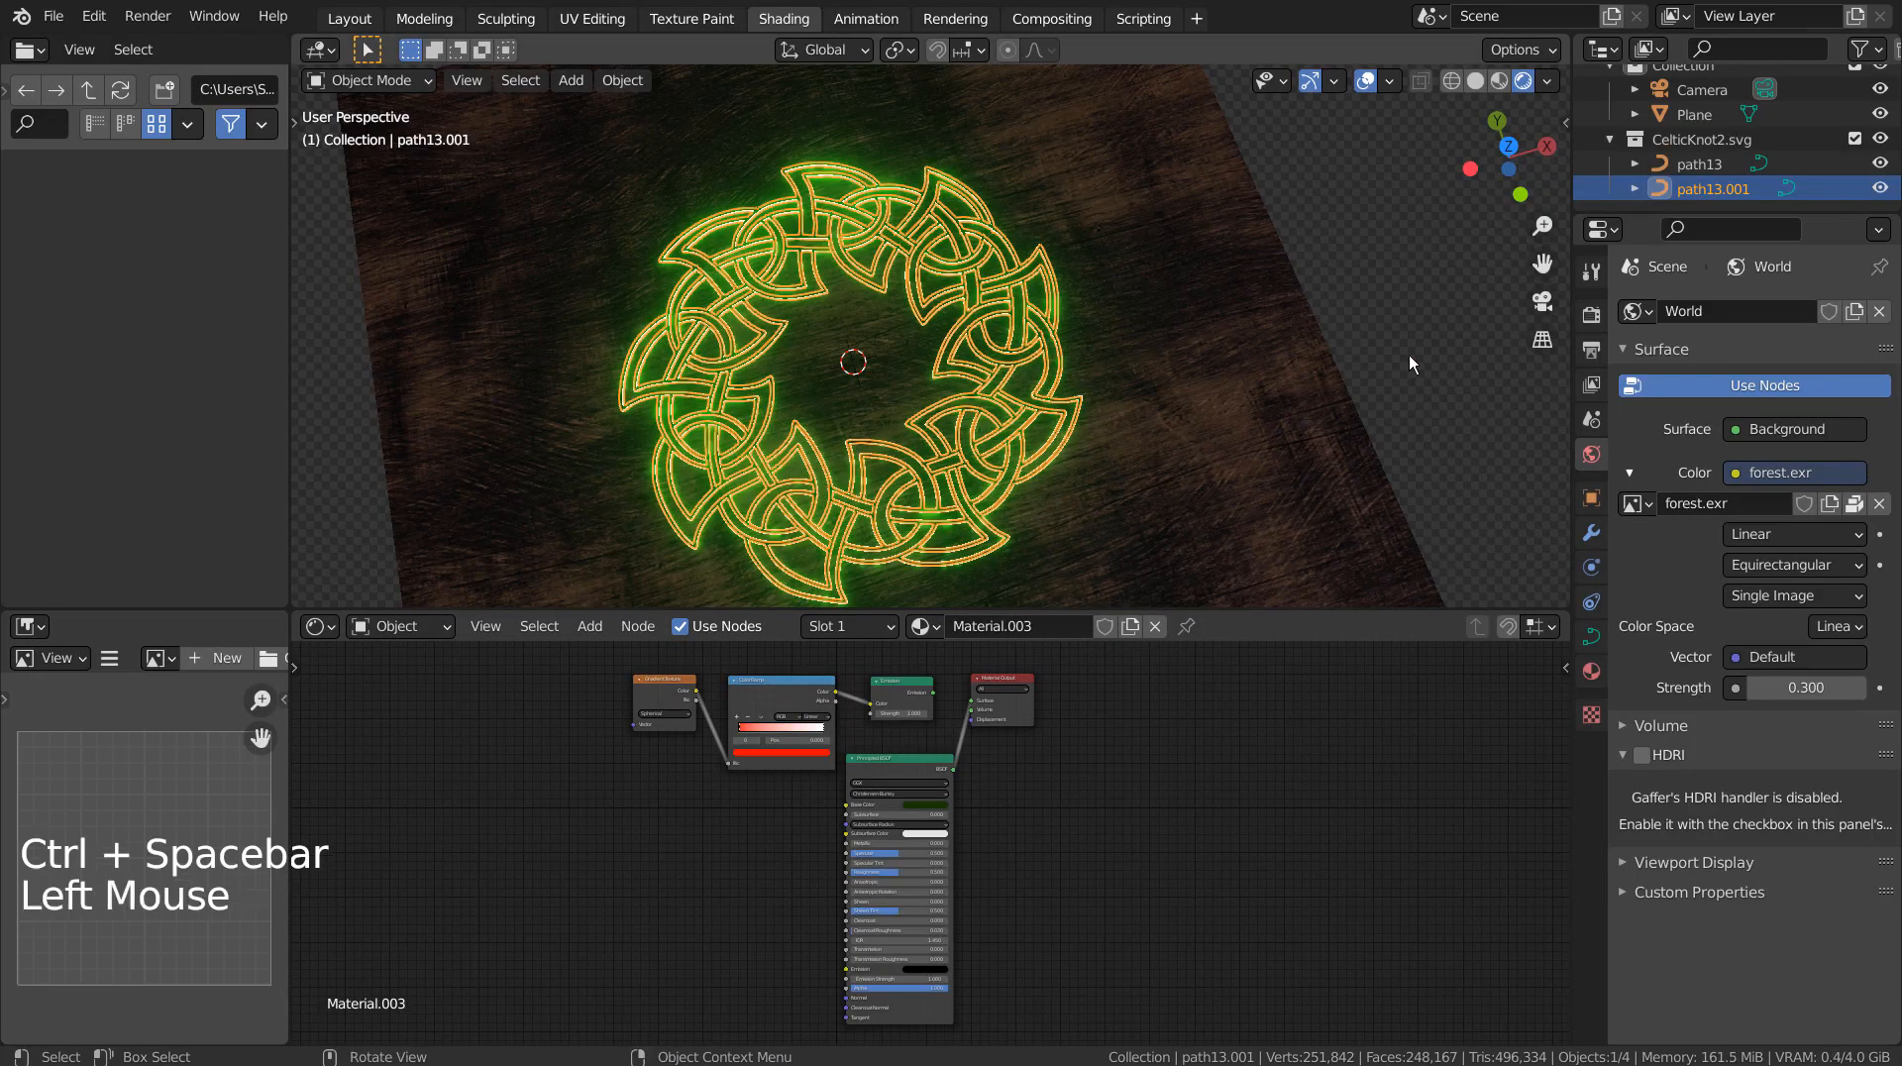
# Step: Go back to the Layout workspace, view the knot at an angle and set the world background strength to 0.8
pyautogui.click(348, 17)
pyautogui.scroll(-5, 1127, 436)
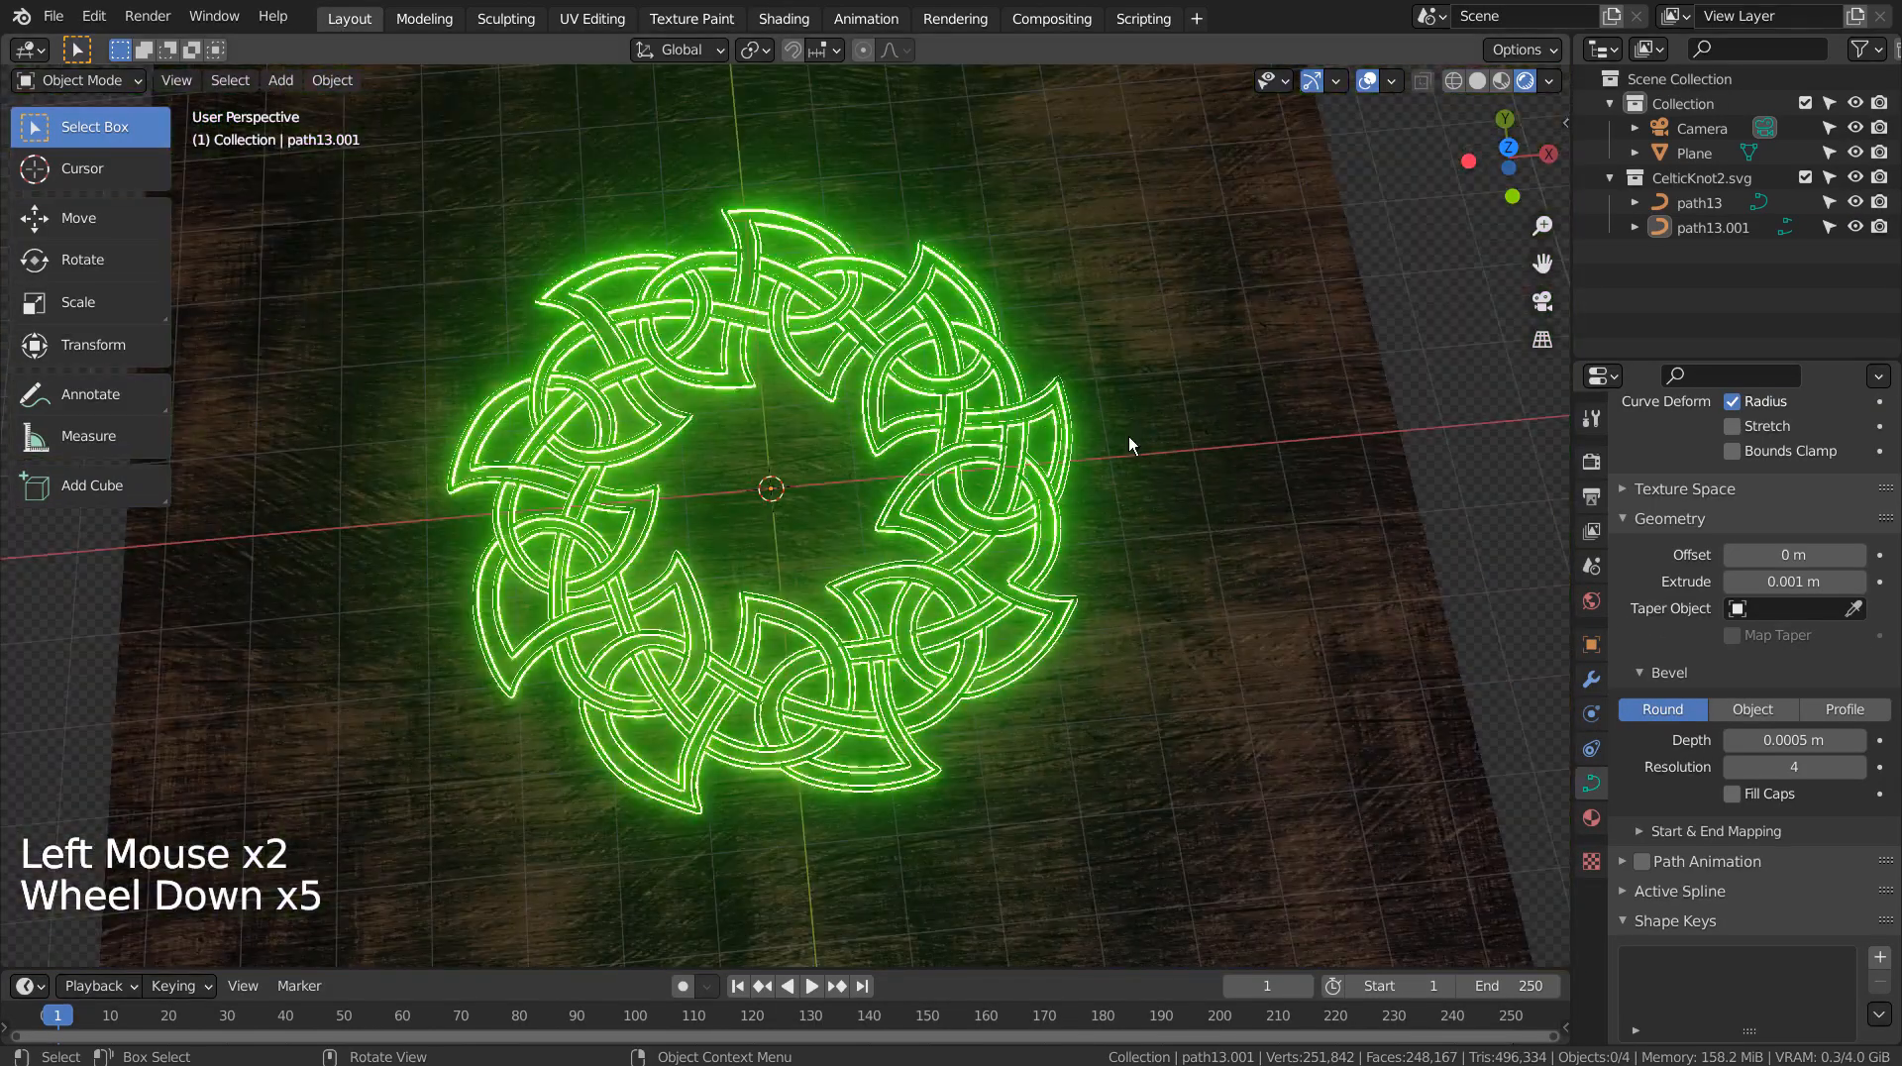
pyautogui.moveTo(1128, 436); pyautogui.dragTo(1240, 573, button='middle')
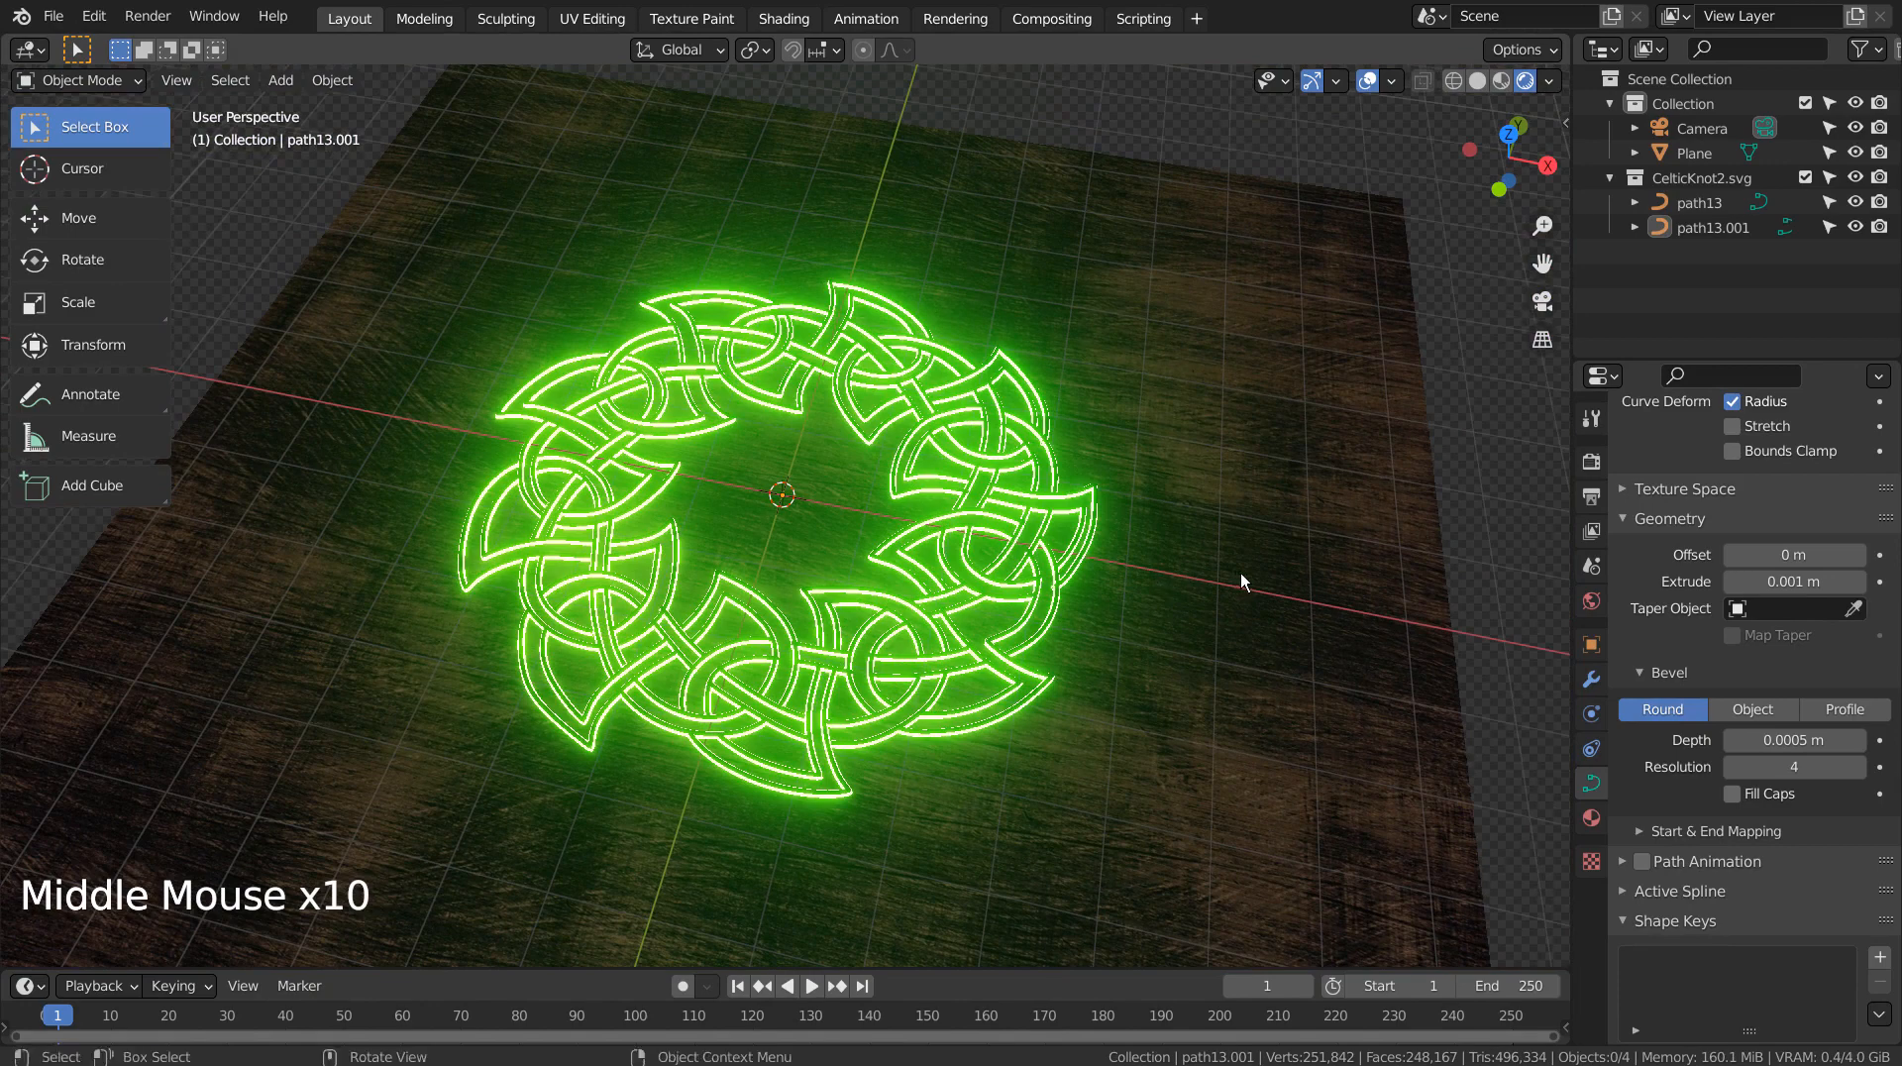
pyautogui.click(1591, 601)
pyautogui.moveTo(1794, 826); pyautogui.dragTo(1797, 827)
pyautogui.write('0.8')
pyautogui.press('Return')
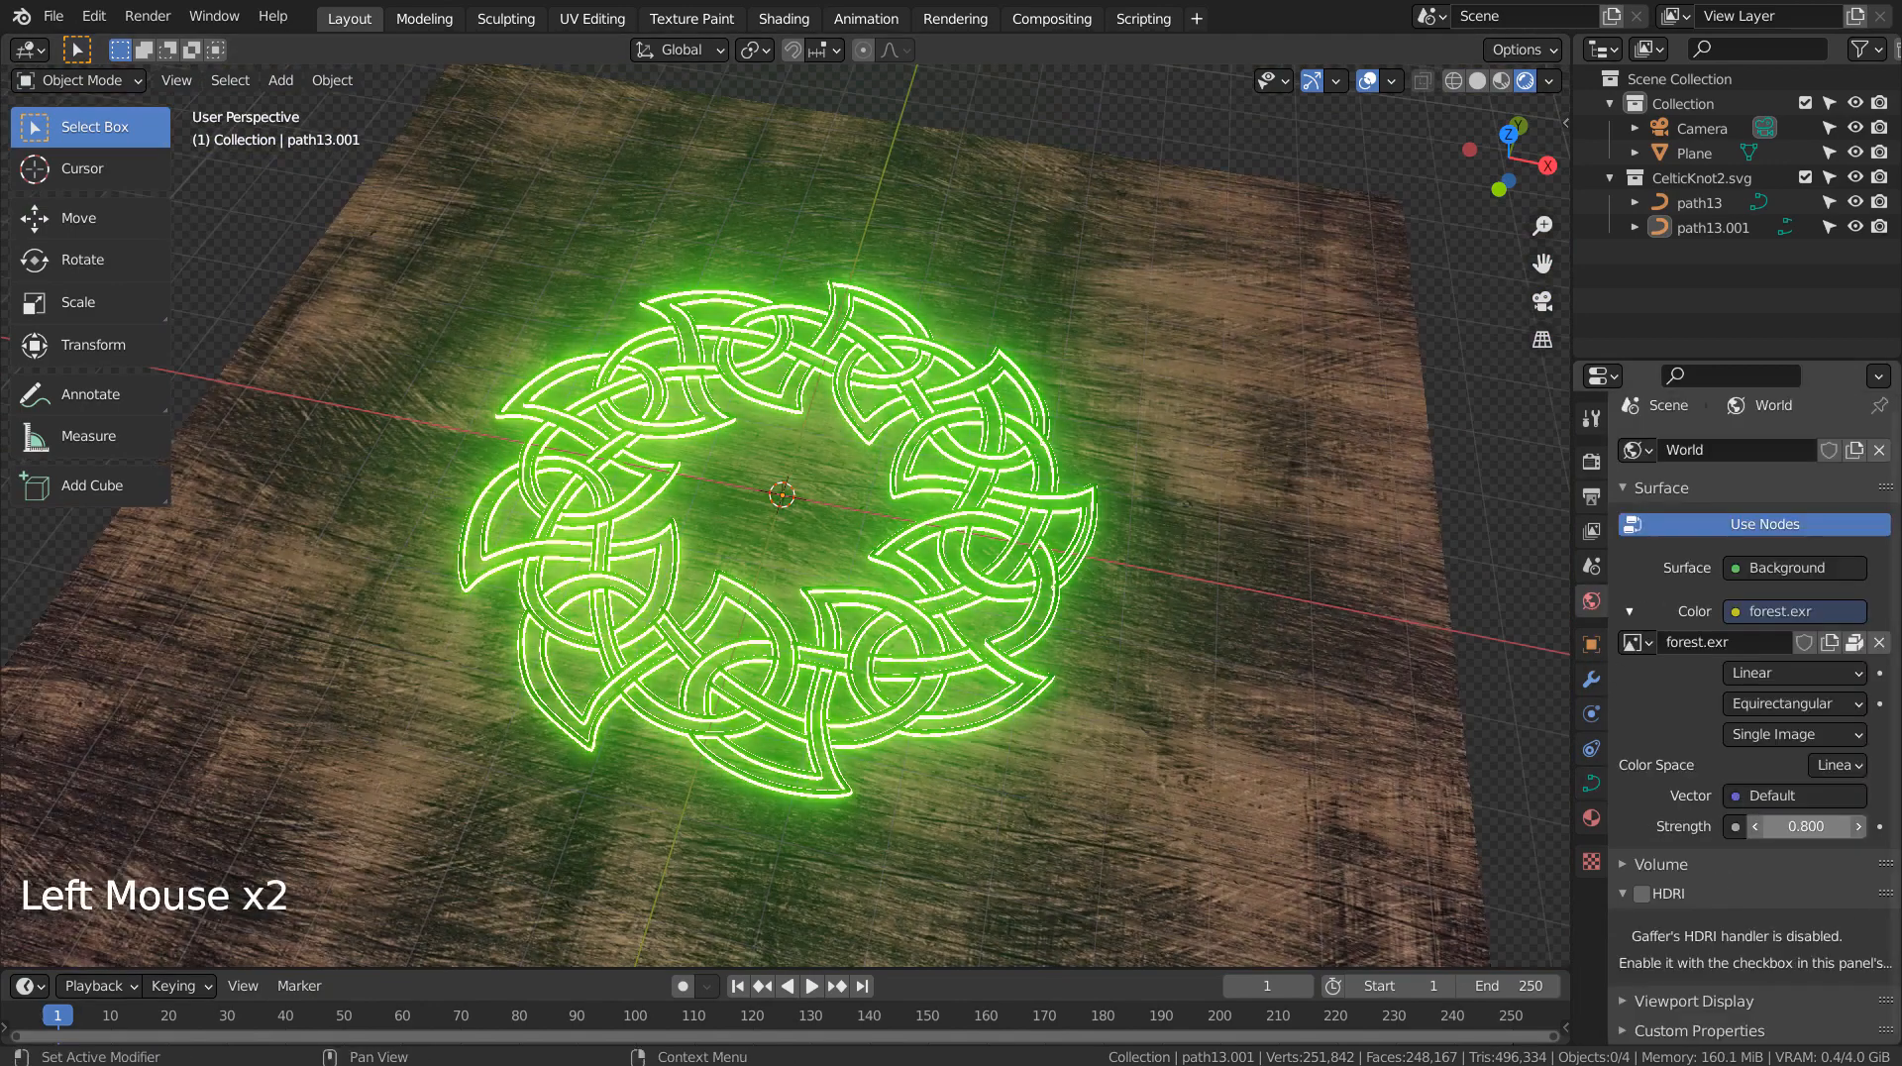
# Step: Try lower world background strengths of 0.6 and 0.5
pyautogui.click(1797, 826)
pyautogui.write('.')
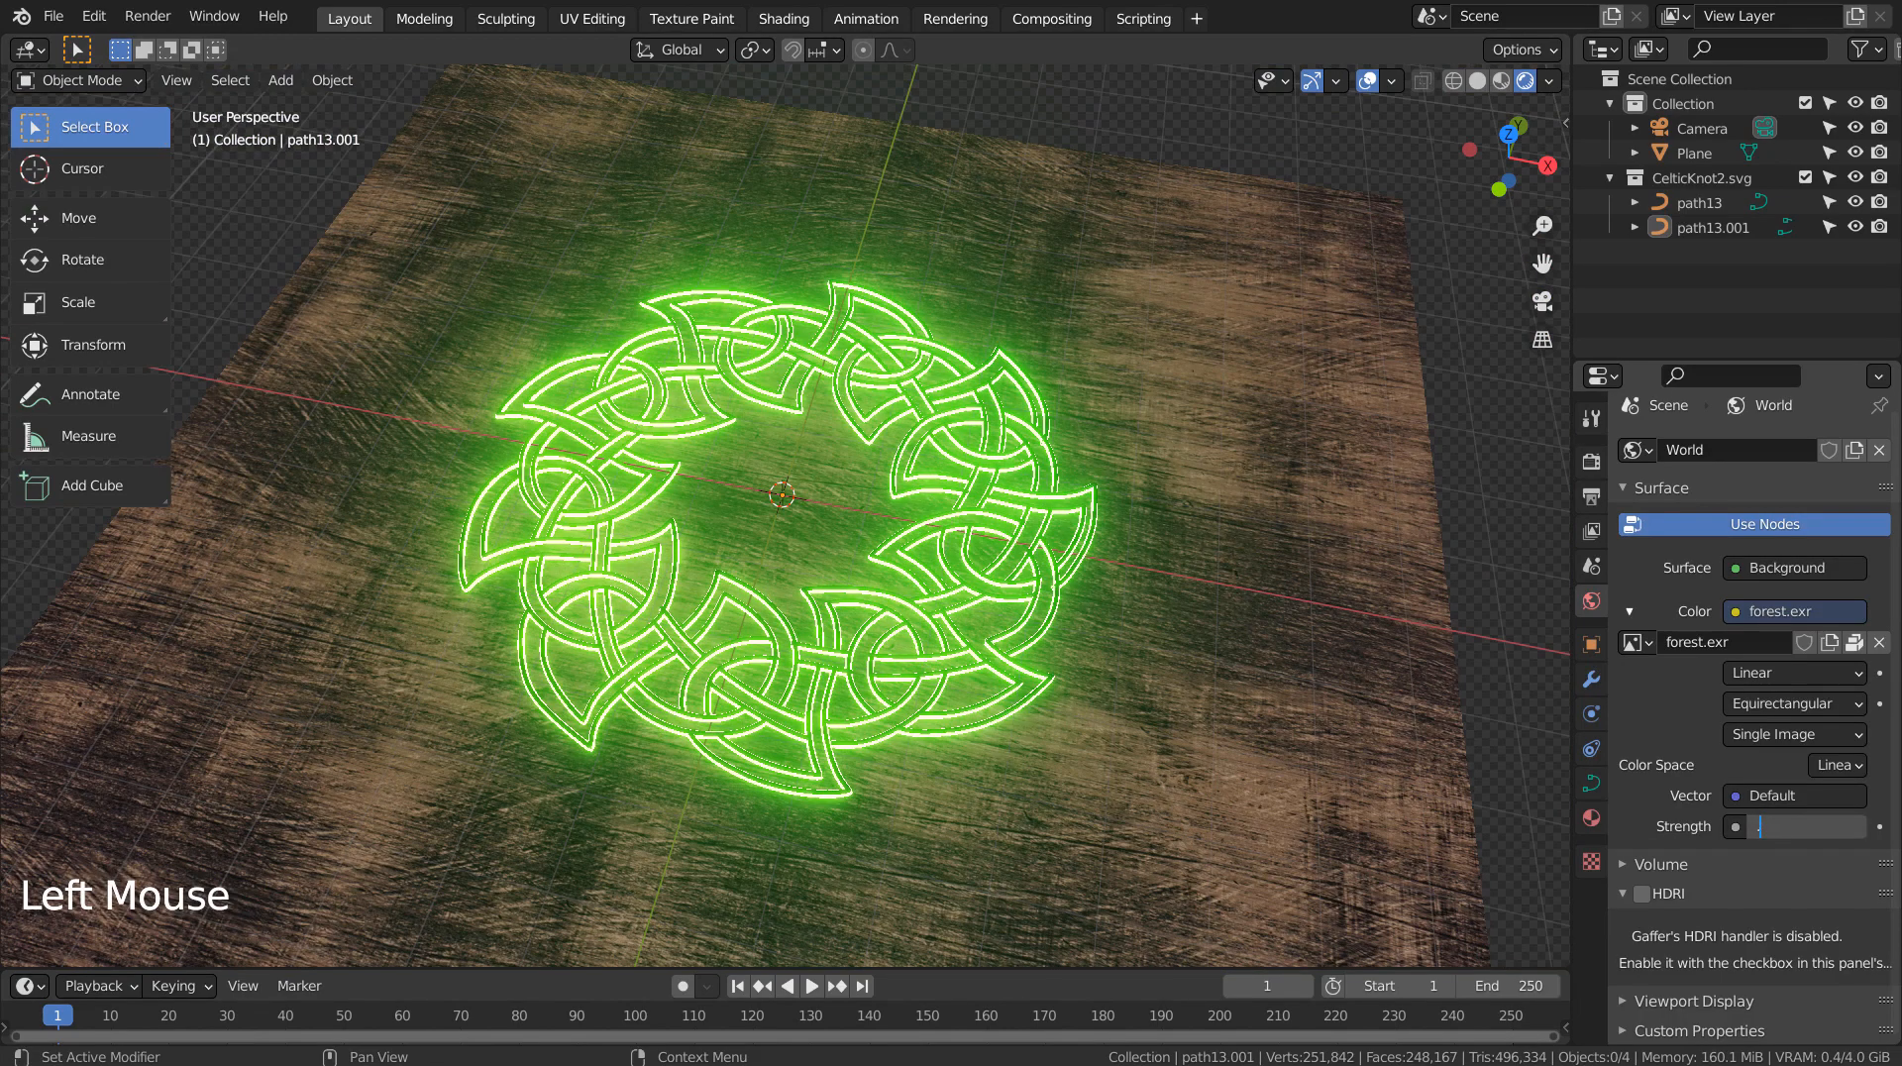
pyautogui.write('6')
pyautogui.press('Return')
pyautogui.click(1754, 826)
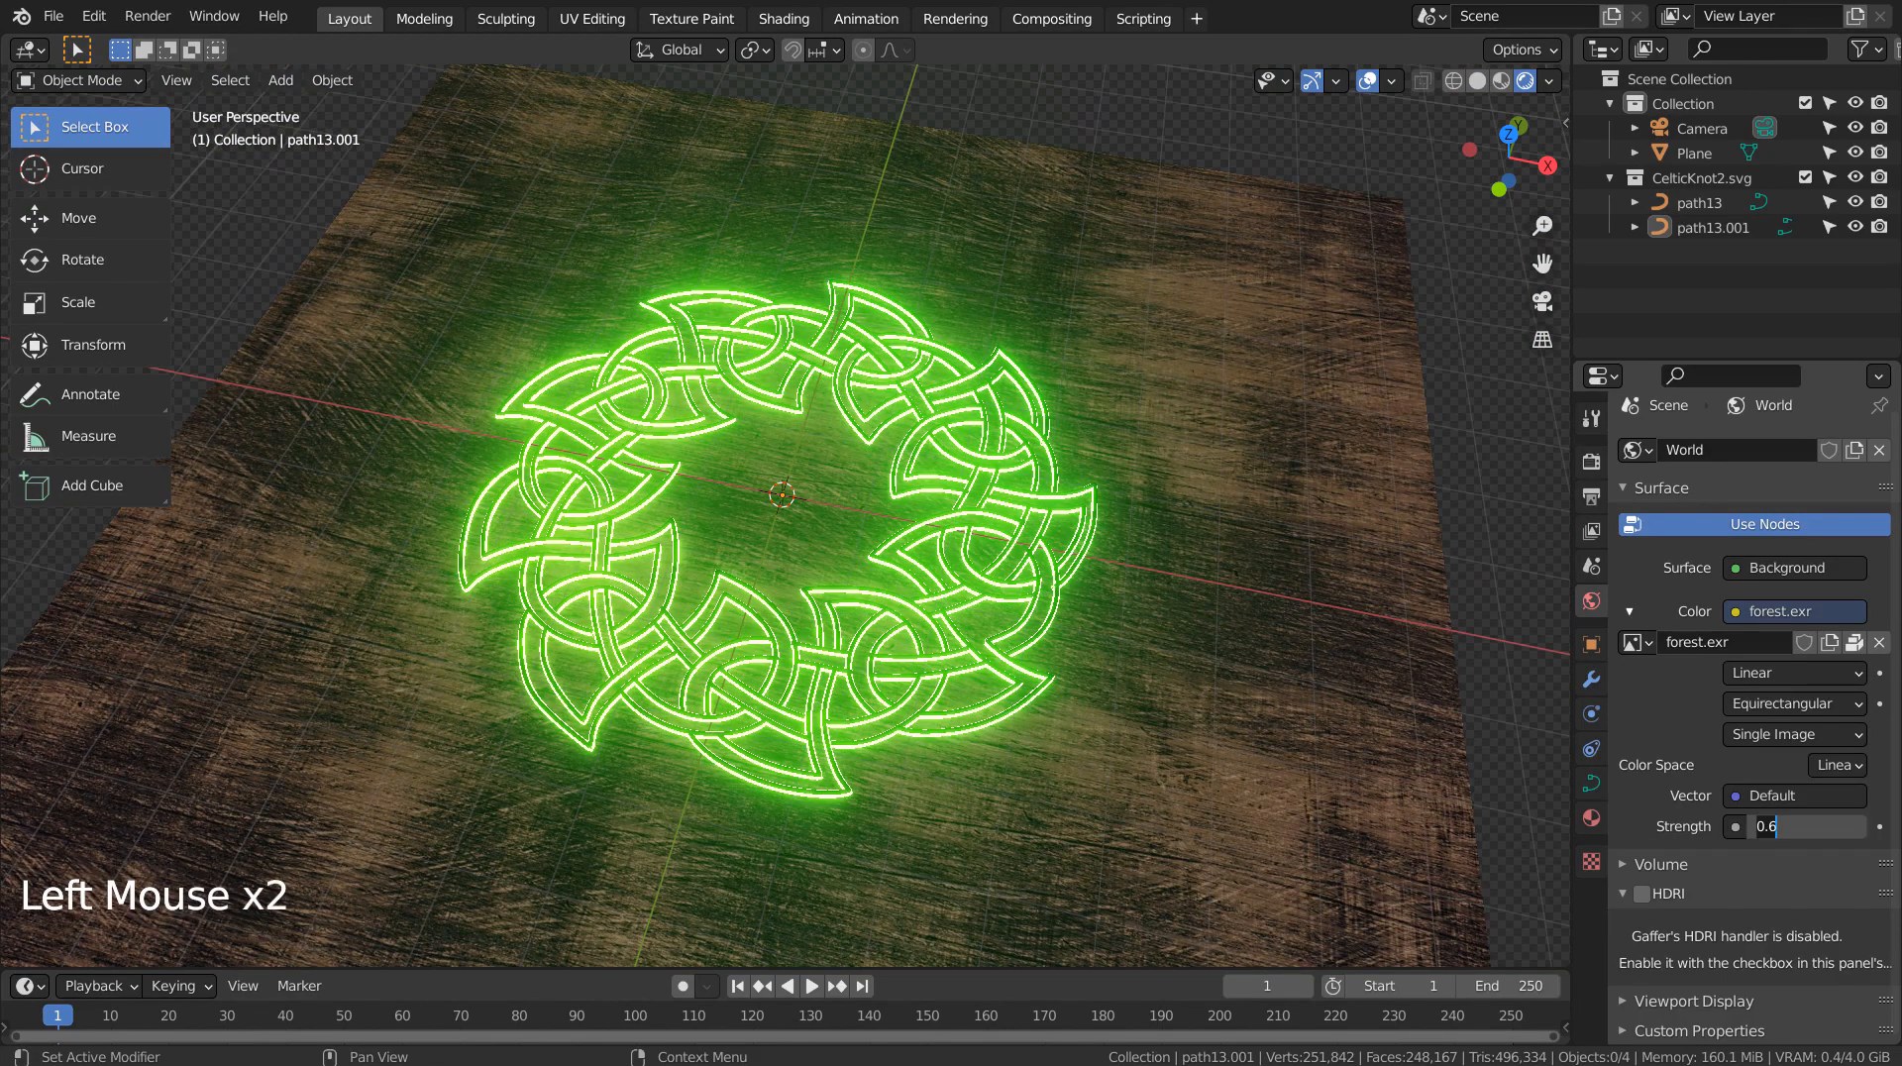
# Step: Set the world background strength to 0.4 and select the wood plane
pyautogui.click(1795, 827)
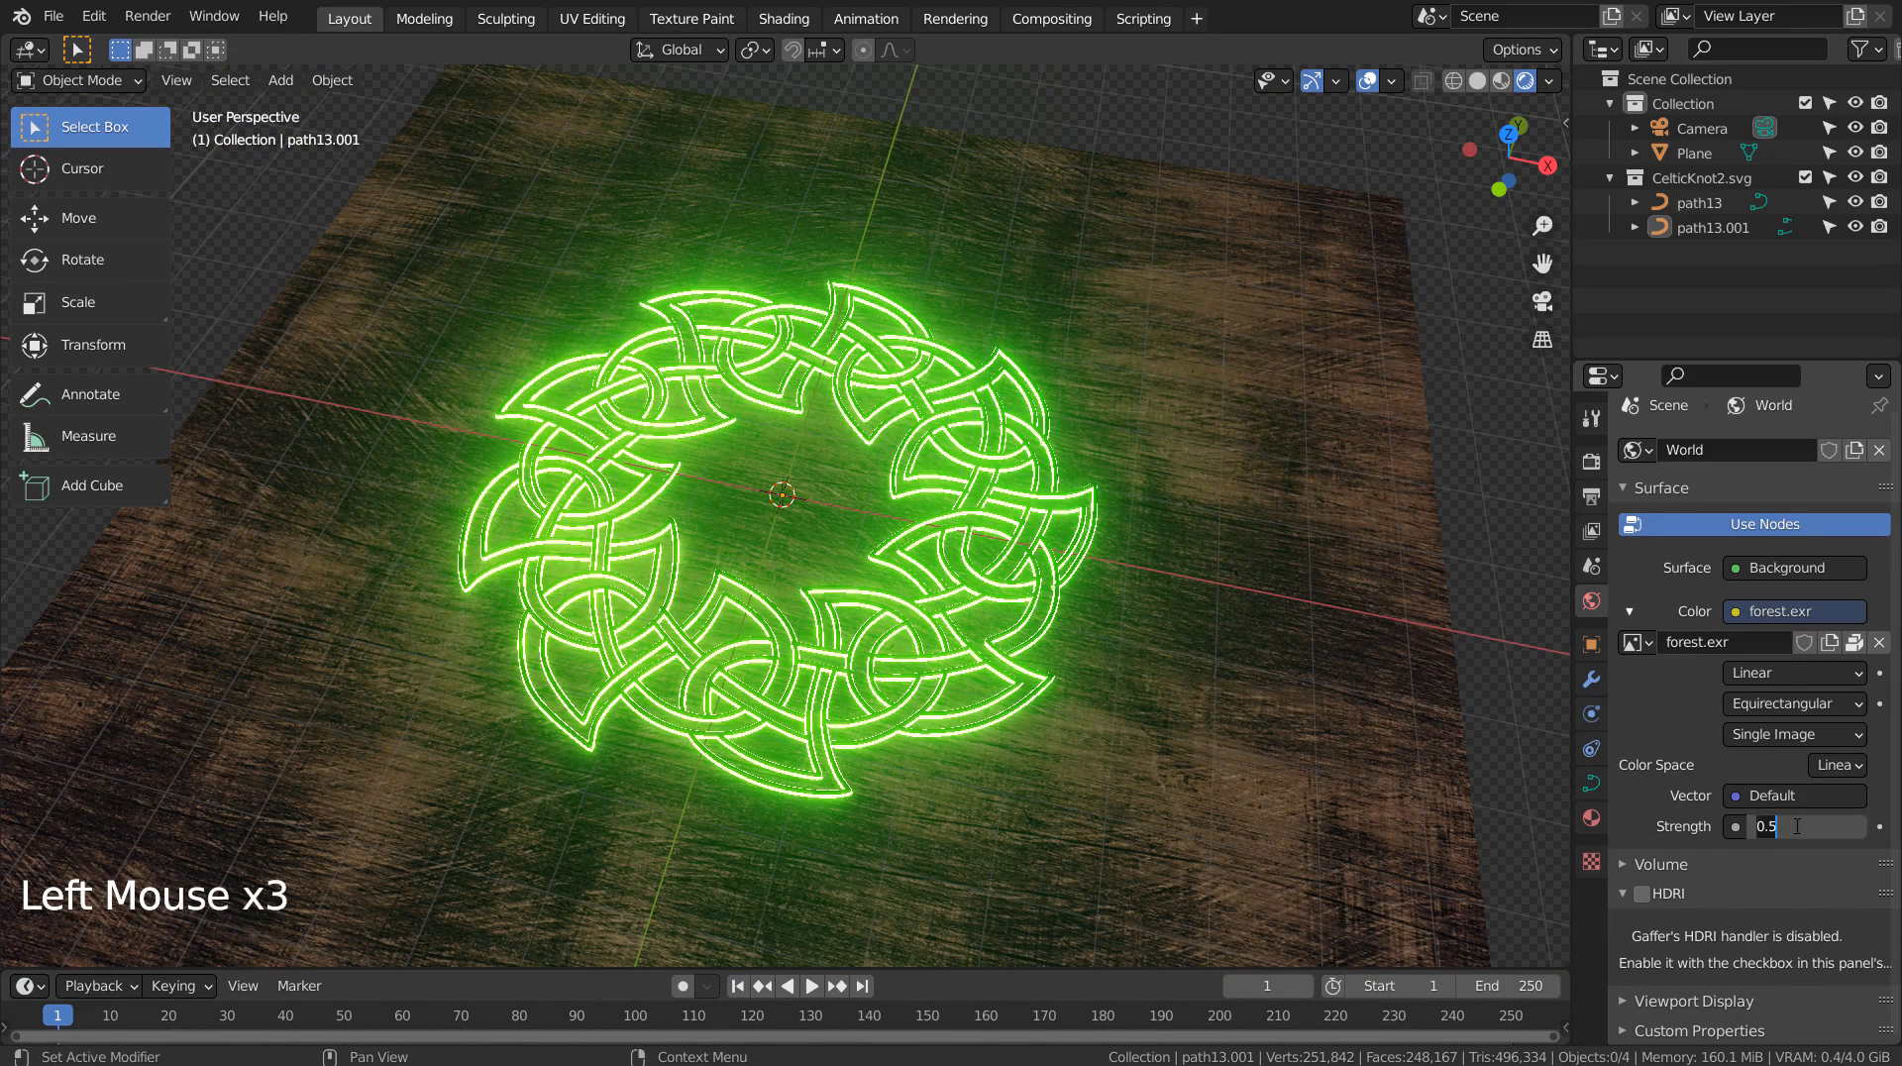
pyautogui.write('.4')
pyautogui.press('Return')
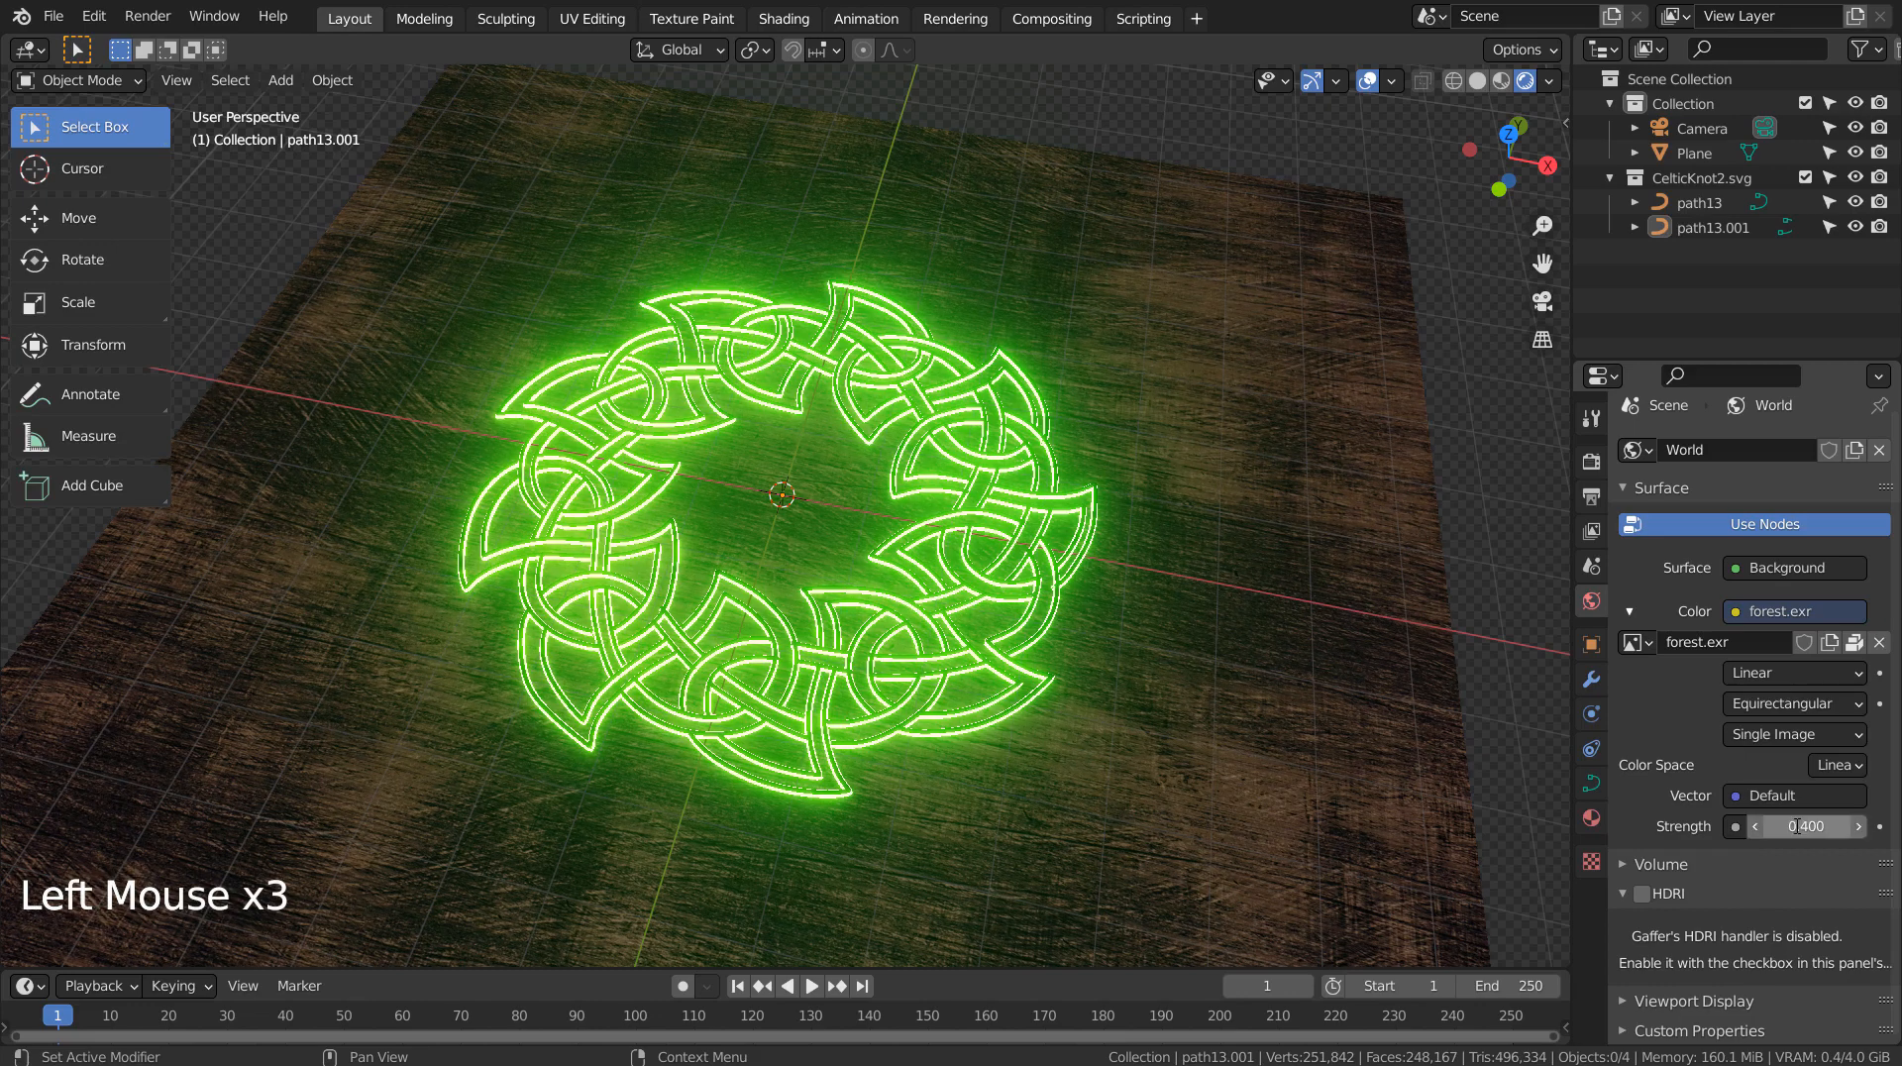
pyautogui.click(1454, 644)
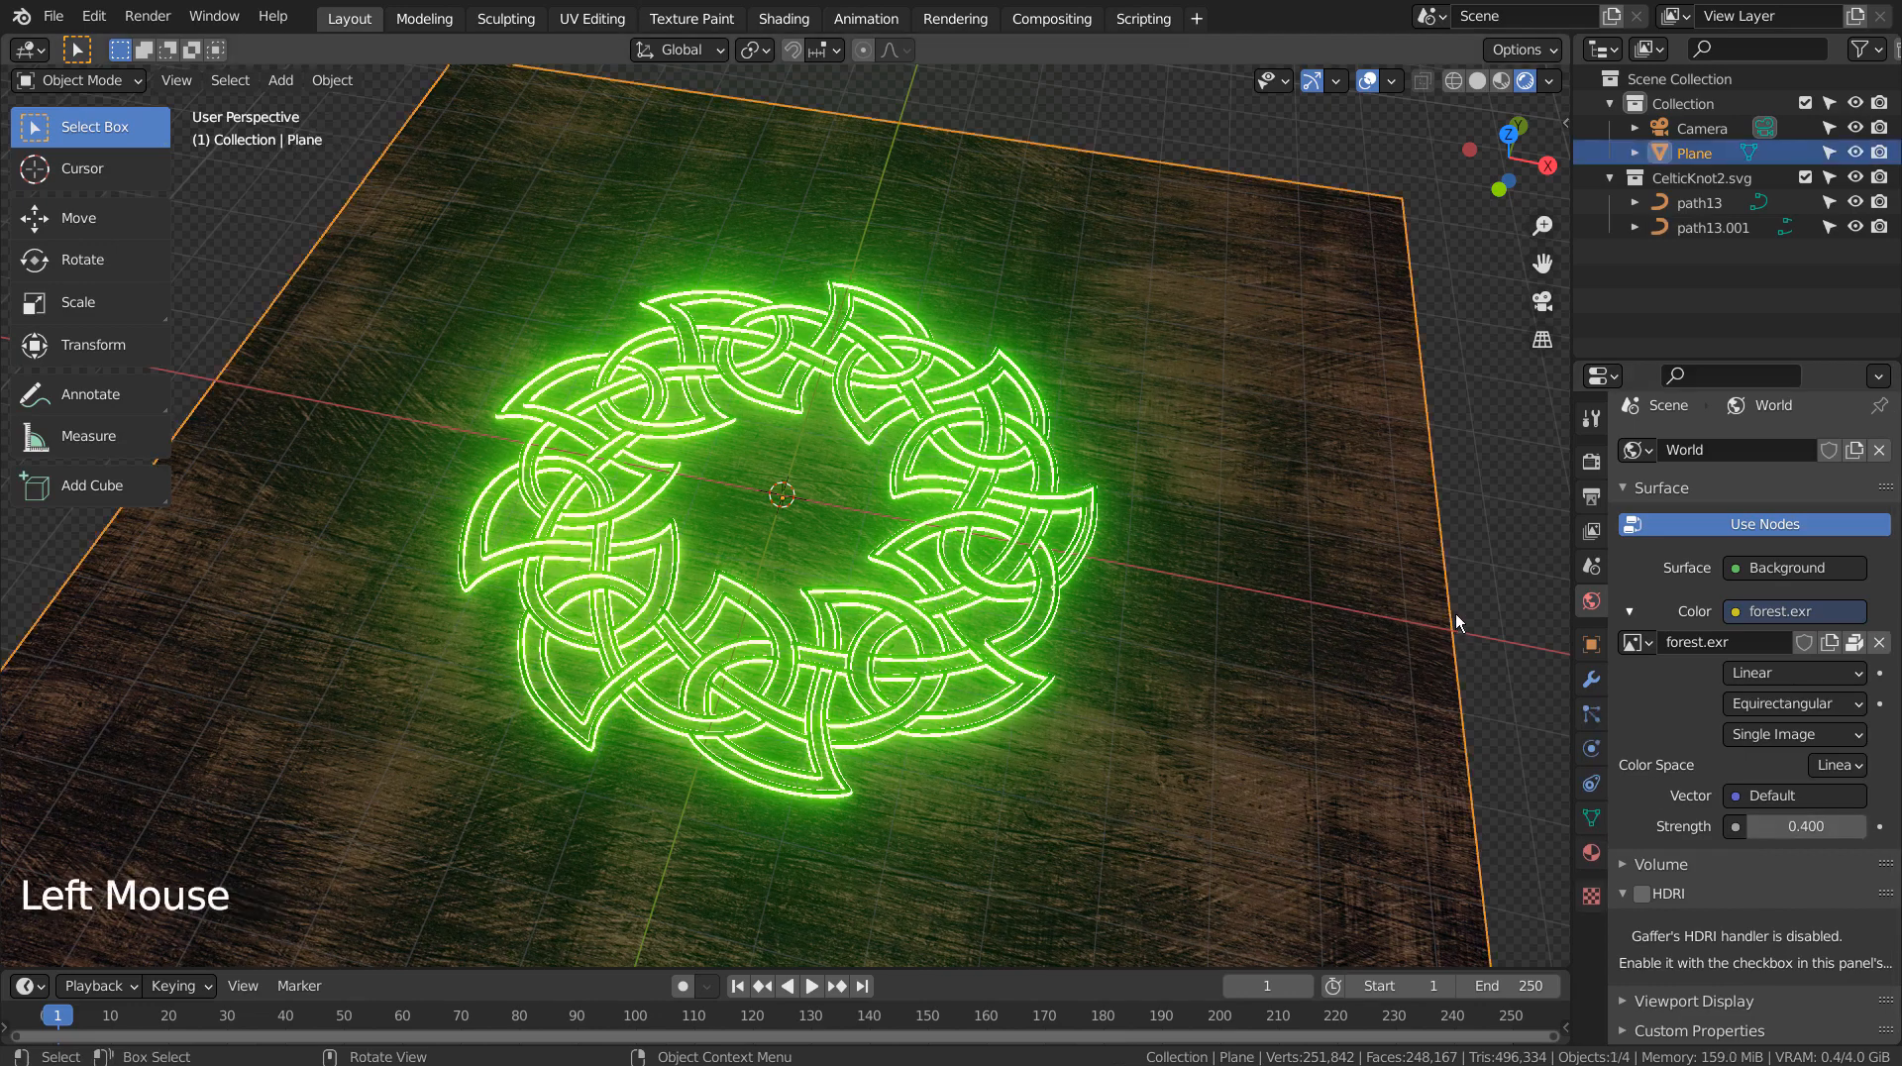
# Step: Frame the whole wood plane and knot at an angle and align the camera to that view
pyautogui.scroll(-2, 1441, 584)
pyautogui.moveTo(1441, 585); pyautogui.dragTo(1436, 612, button='middle')
pyautogui.middleClick(1437, 612)
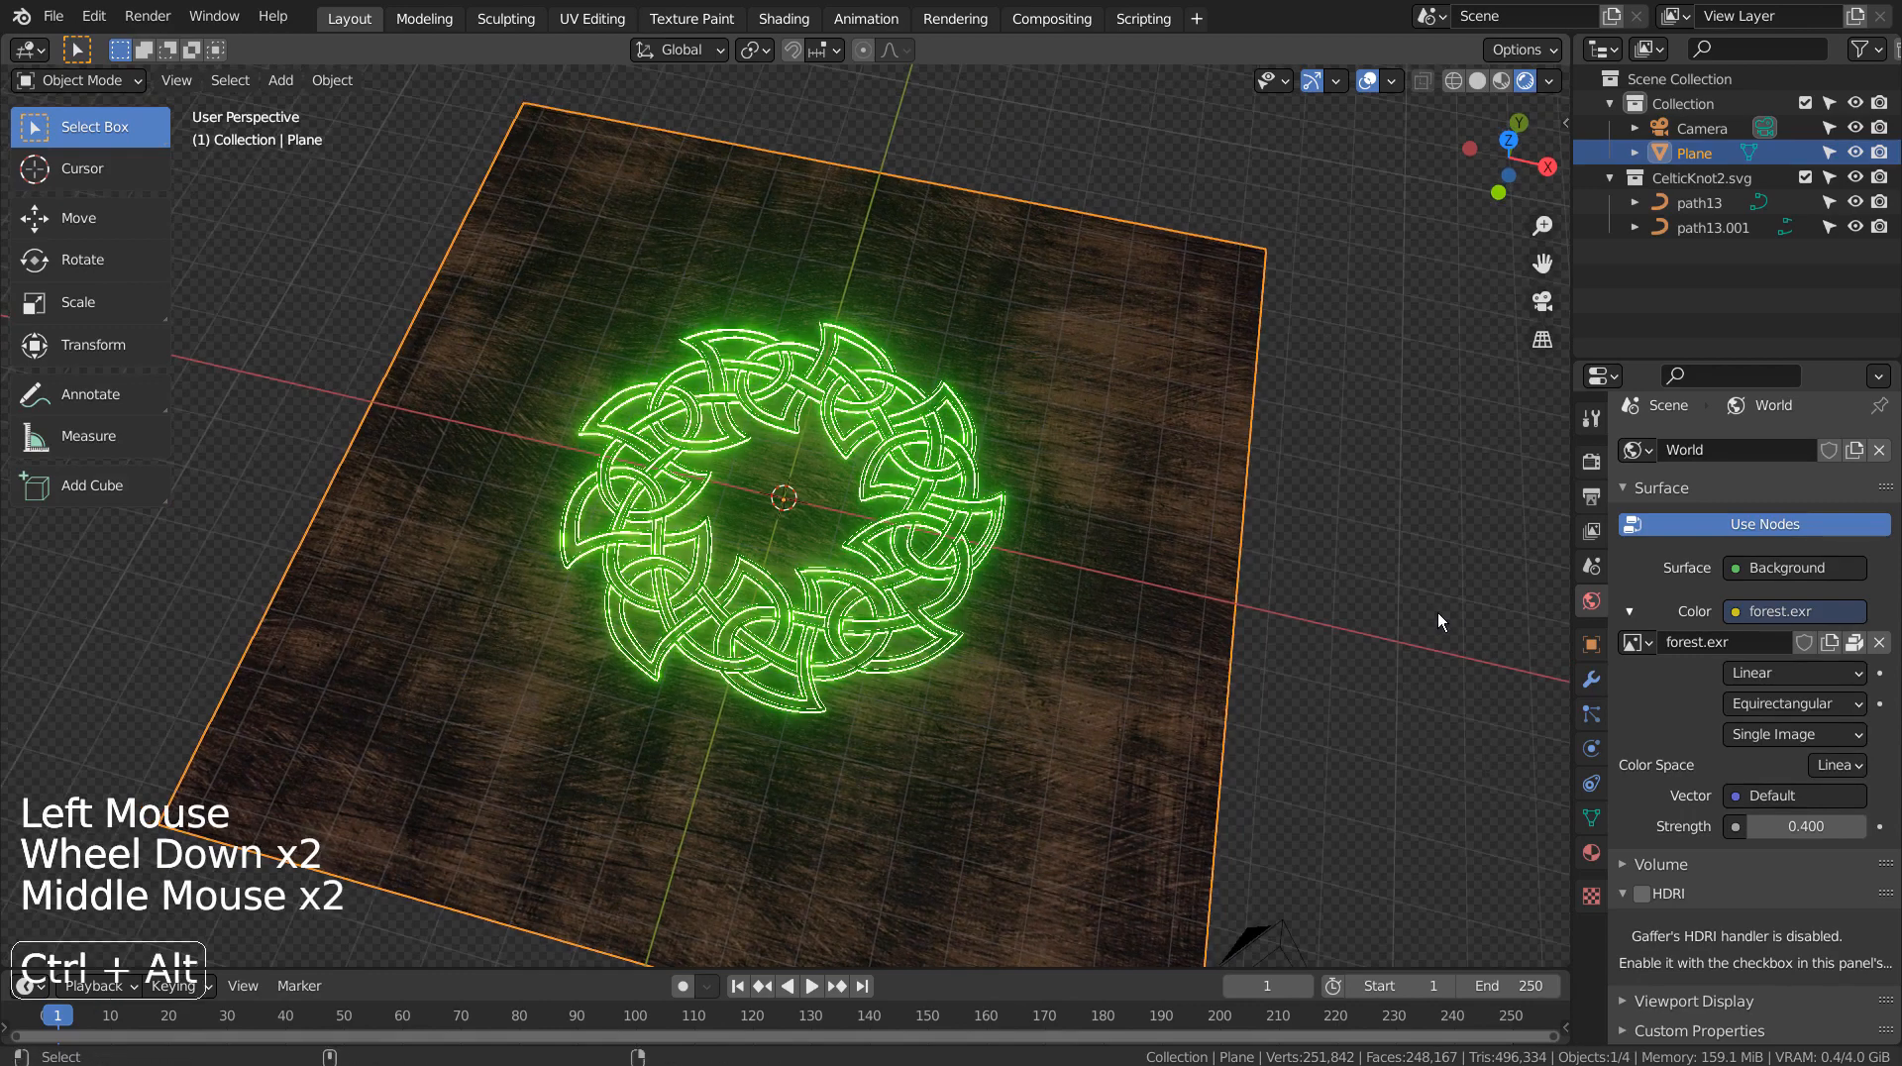
pyautogui.press('ctrl+alt+KP_0')
pyautogui.hotkey('shift', '`')
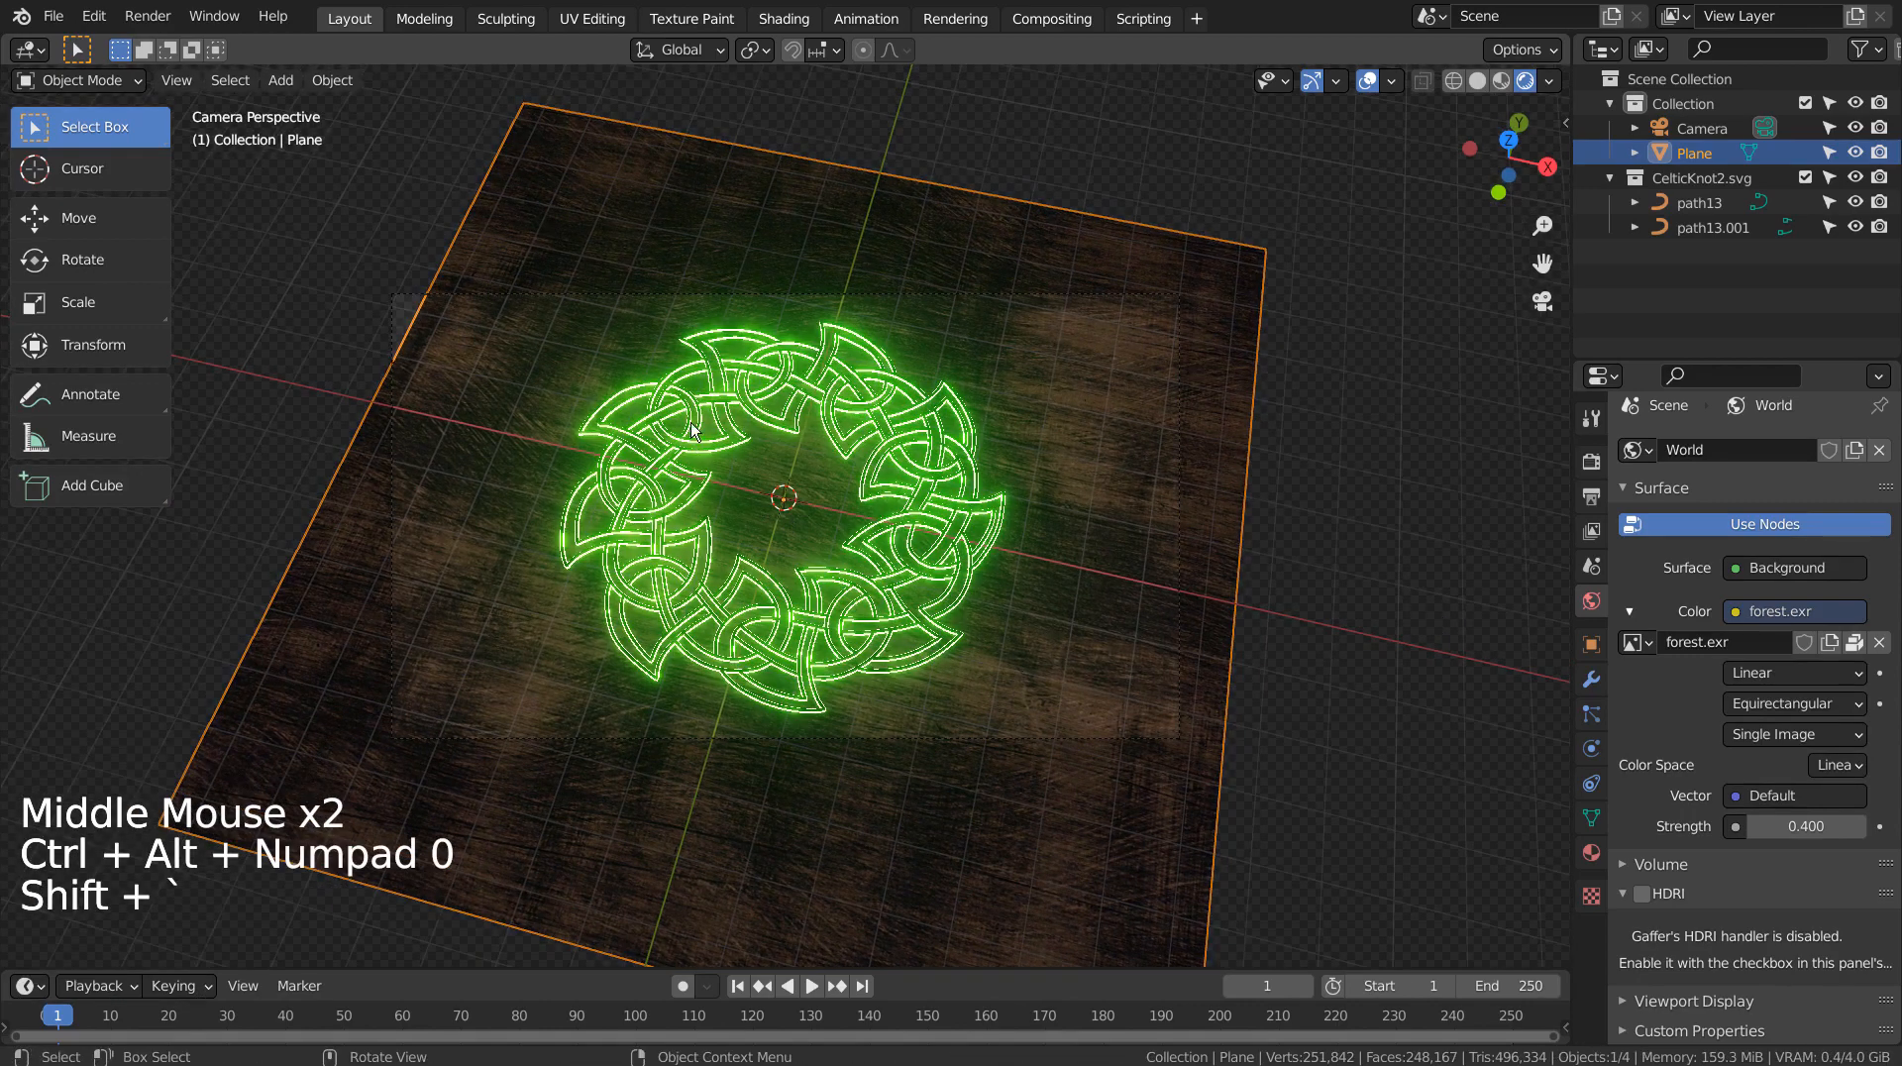
pyautogui.click(832, 220)
# Step: Scale the wood plane up so it extends well beyond the camera frame on all sides
pyautogui.press('s')
pyautogui.click(399, 226)
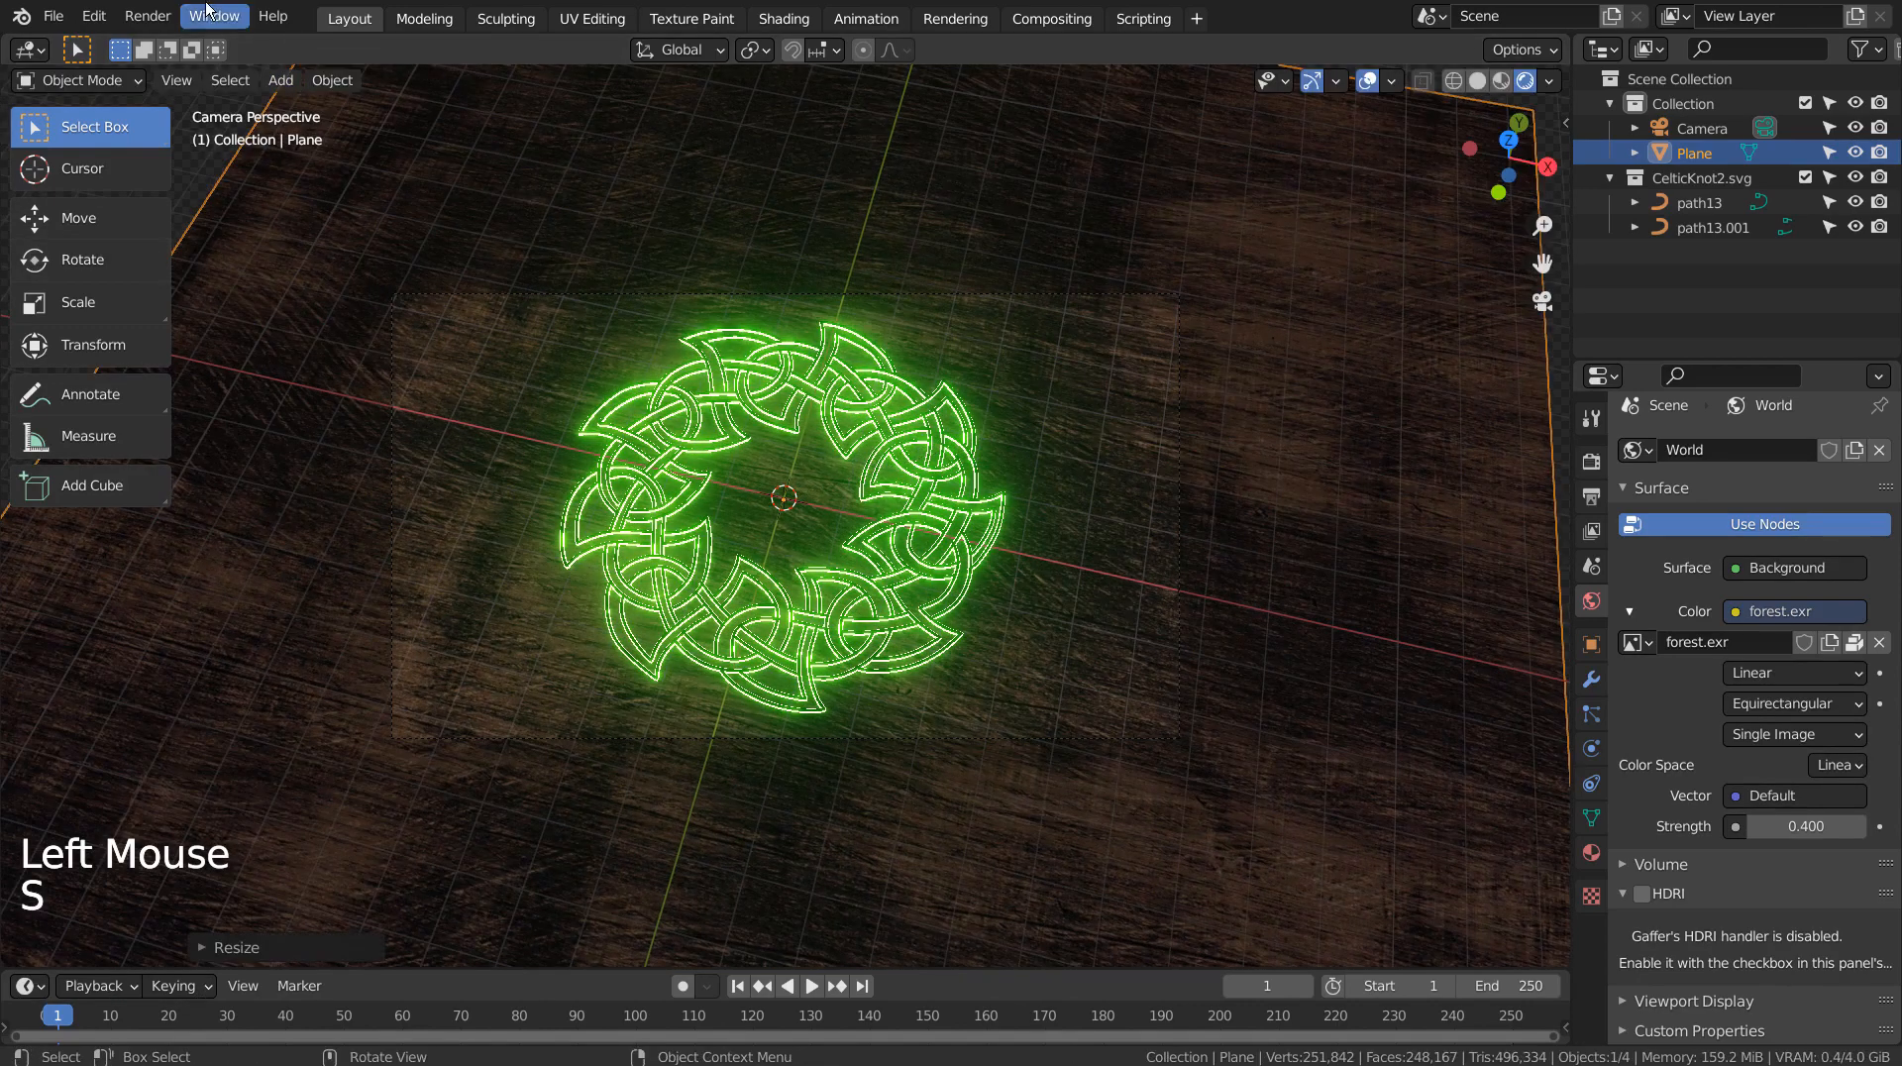
# Step: With the viewport in solid shading, disable the scene's compositing nodes and render the current frame from the camera
pyautogui.click(1477, 80)
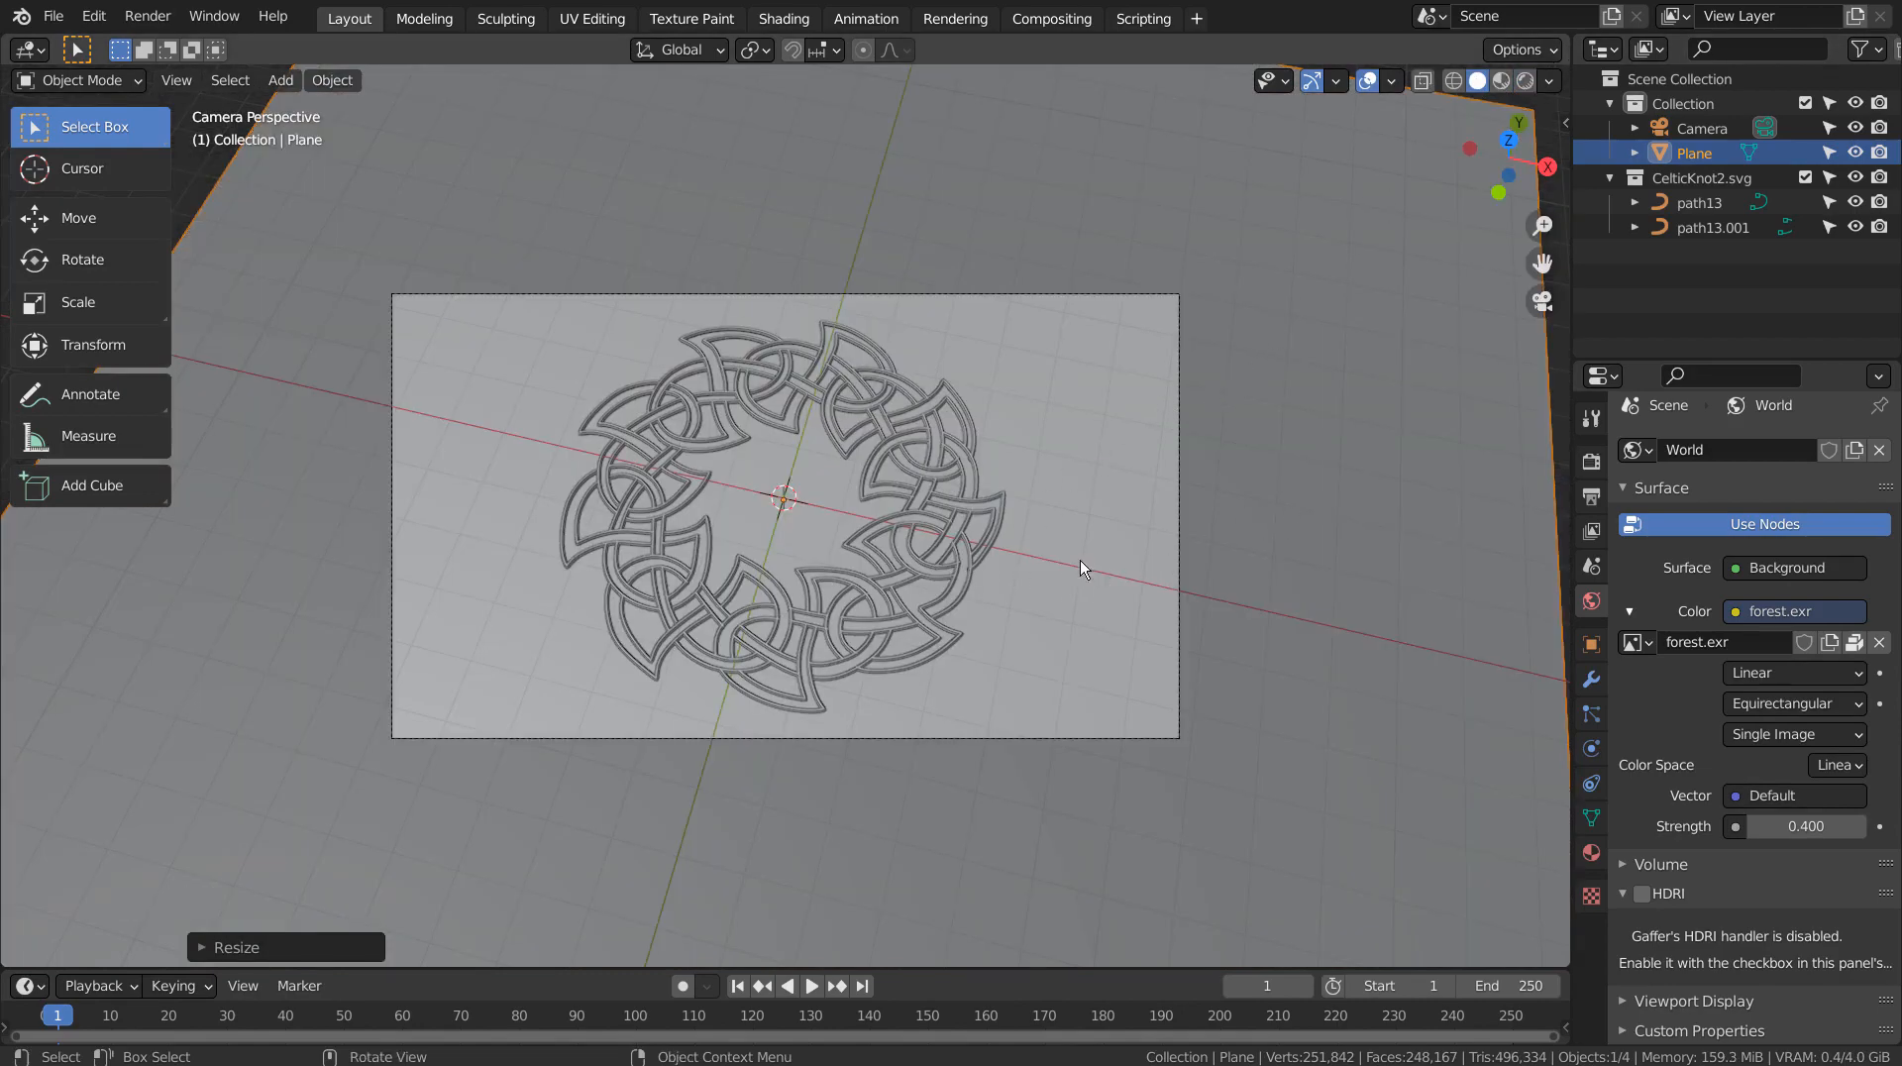
pyautogui.click(1592, 464)
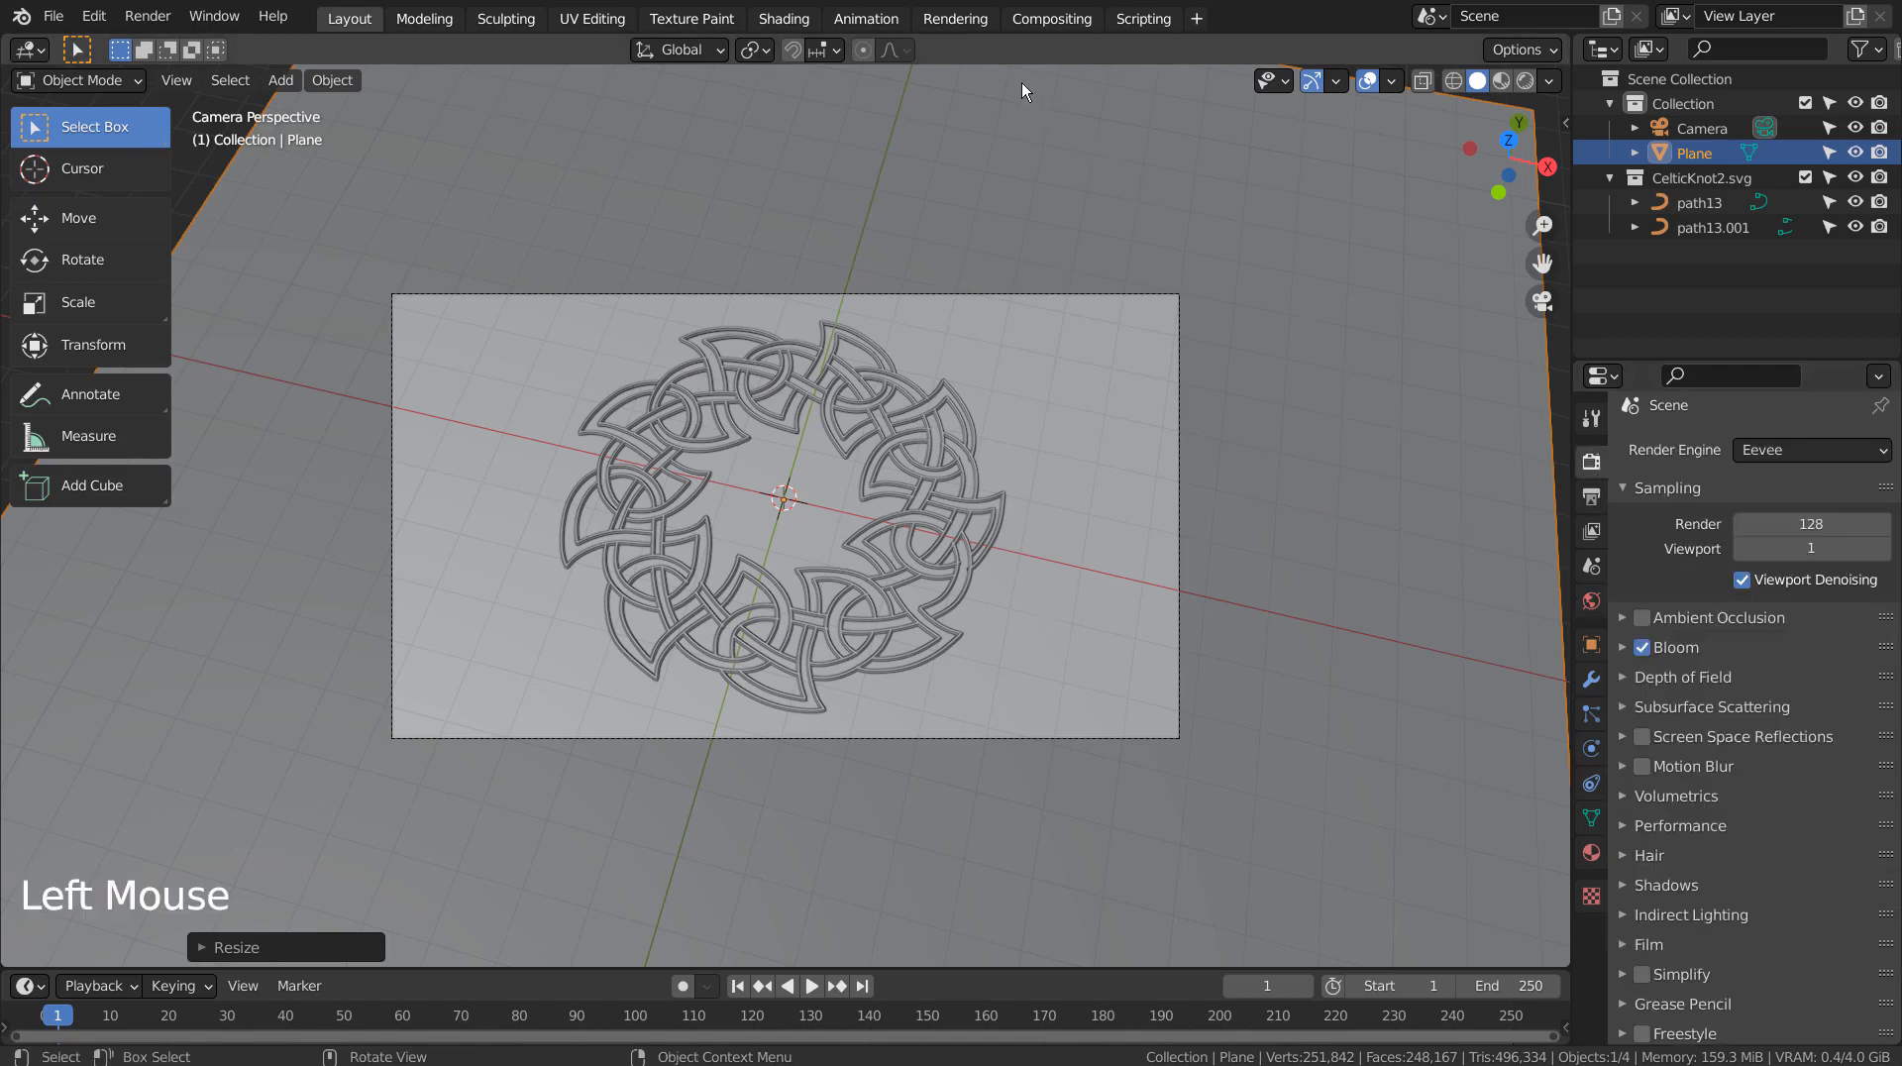
pyautogui.click(1058, 19)
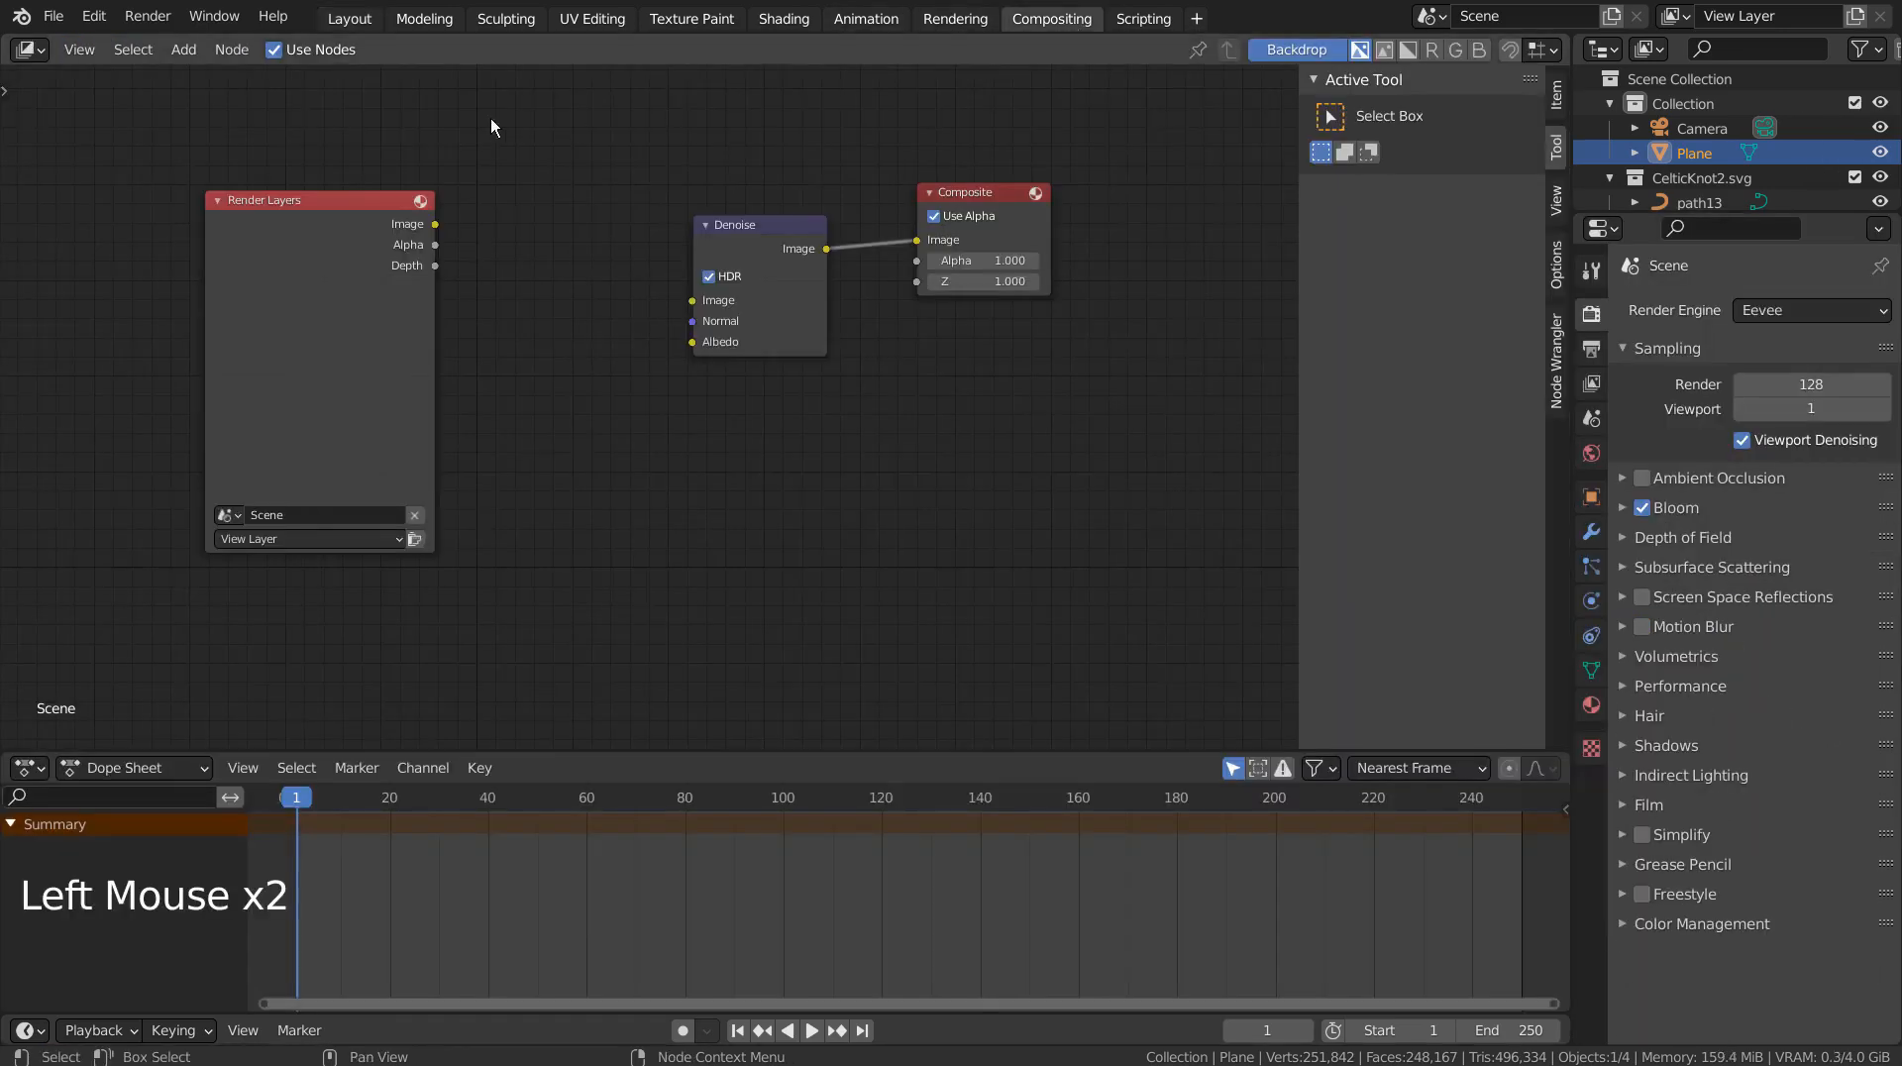
pyautogui.click(282, 49)
pyautogui.click(341, 17)
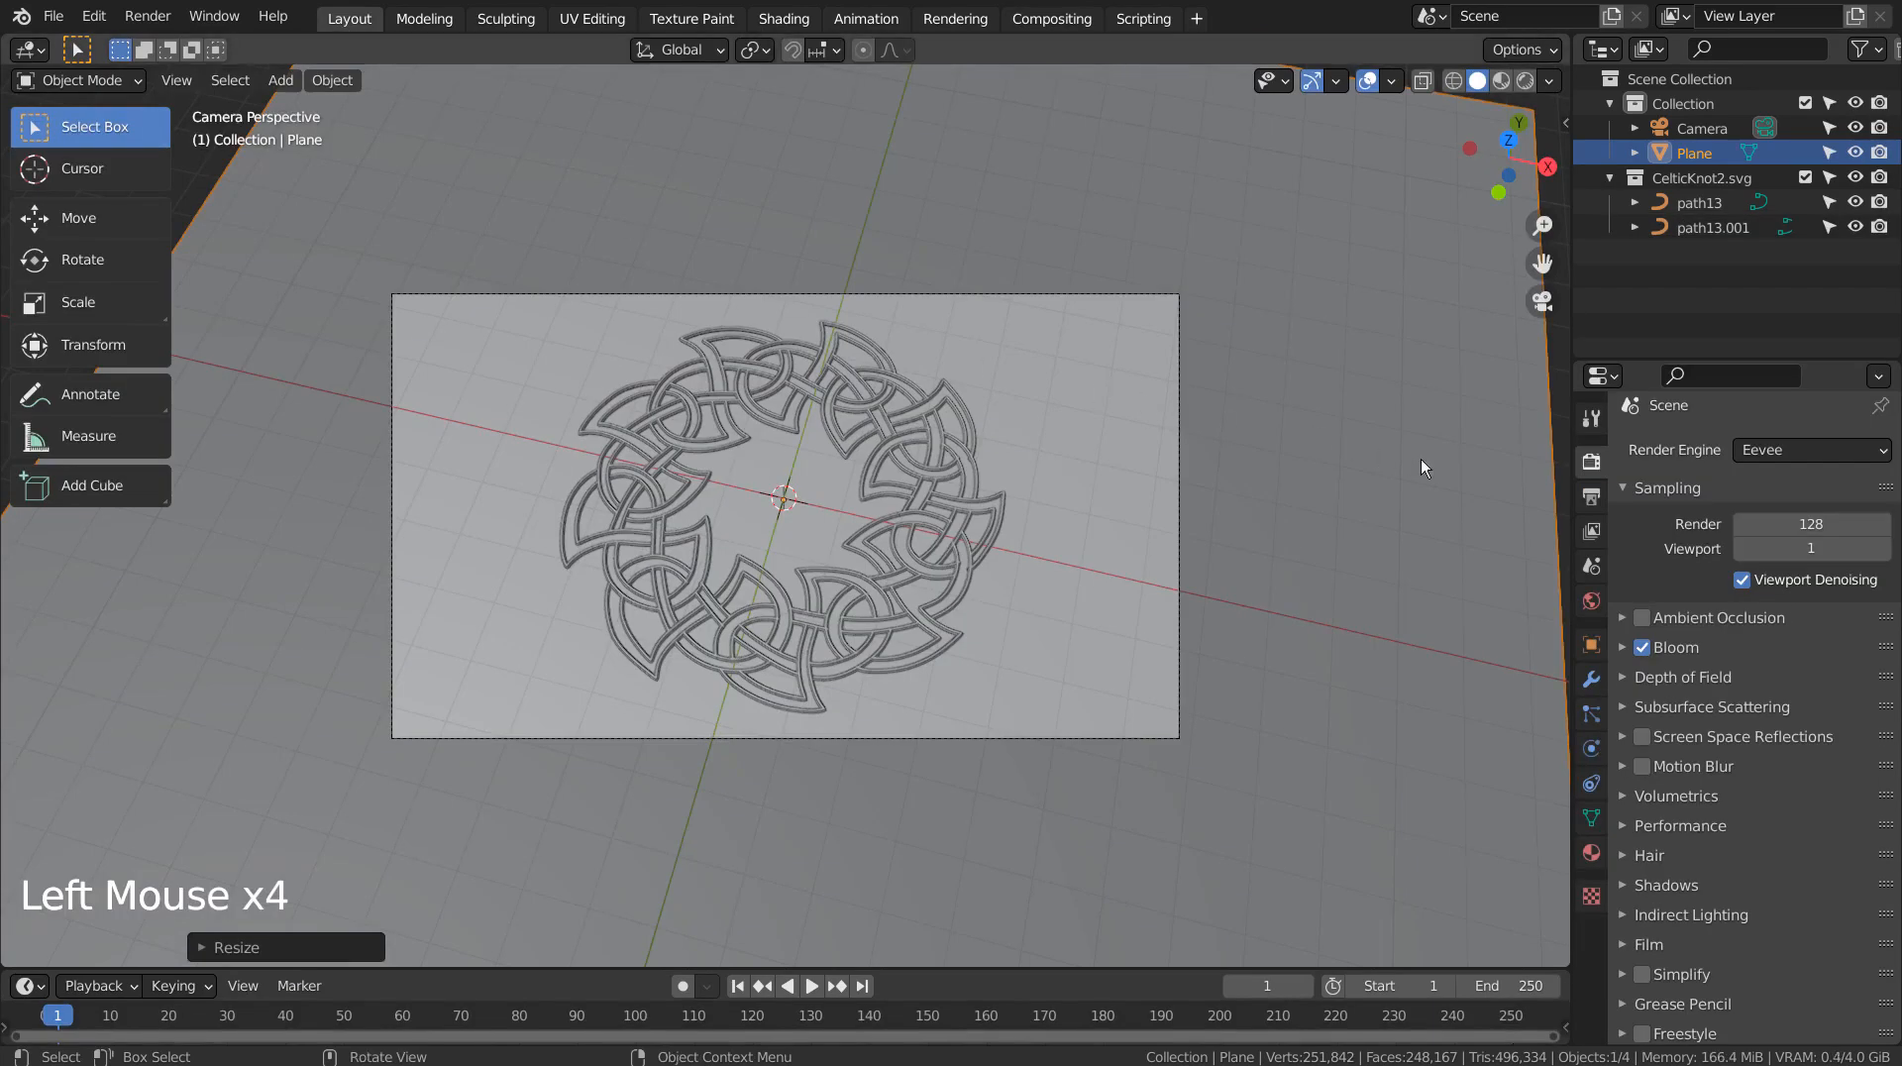
pyautogui.press('F12')
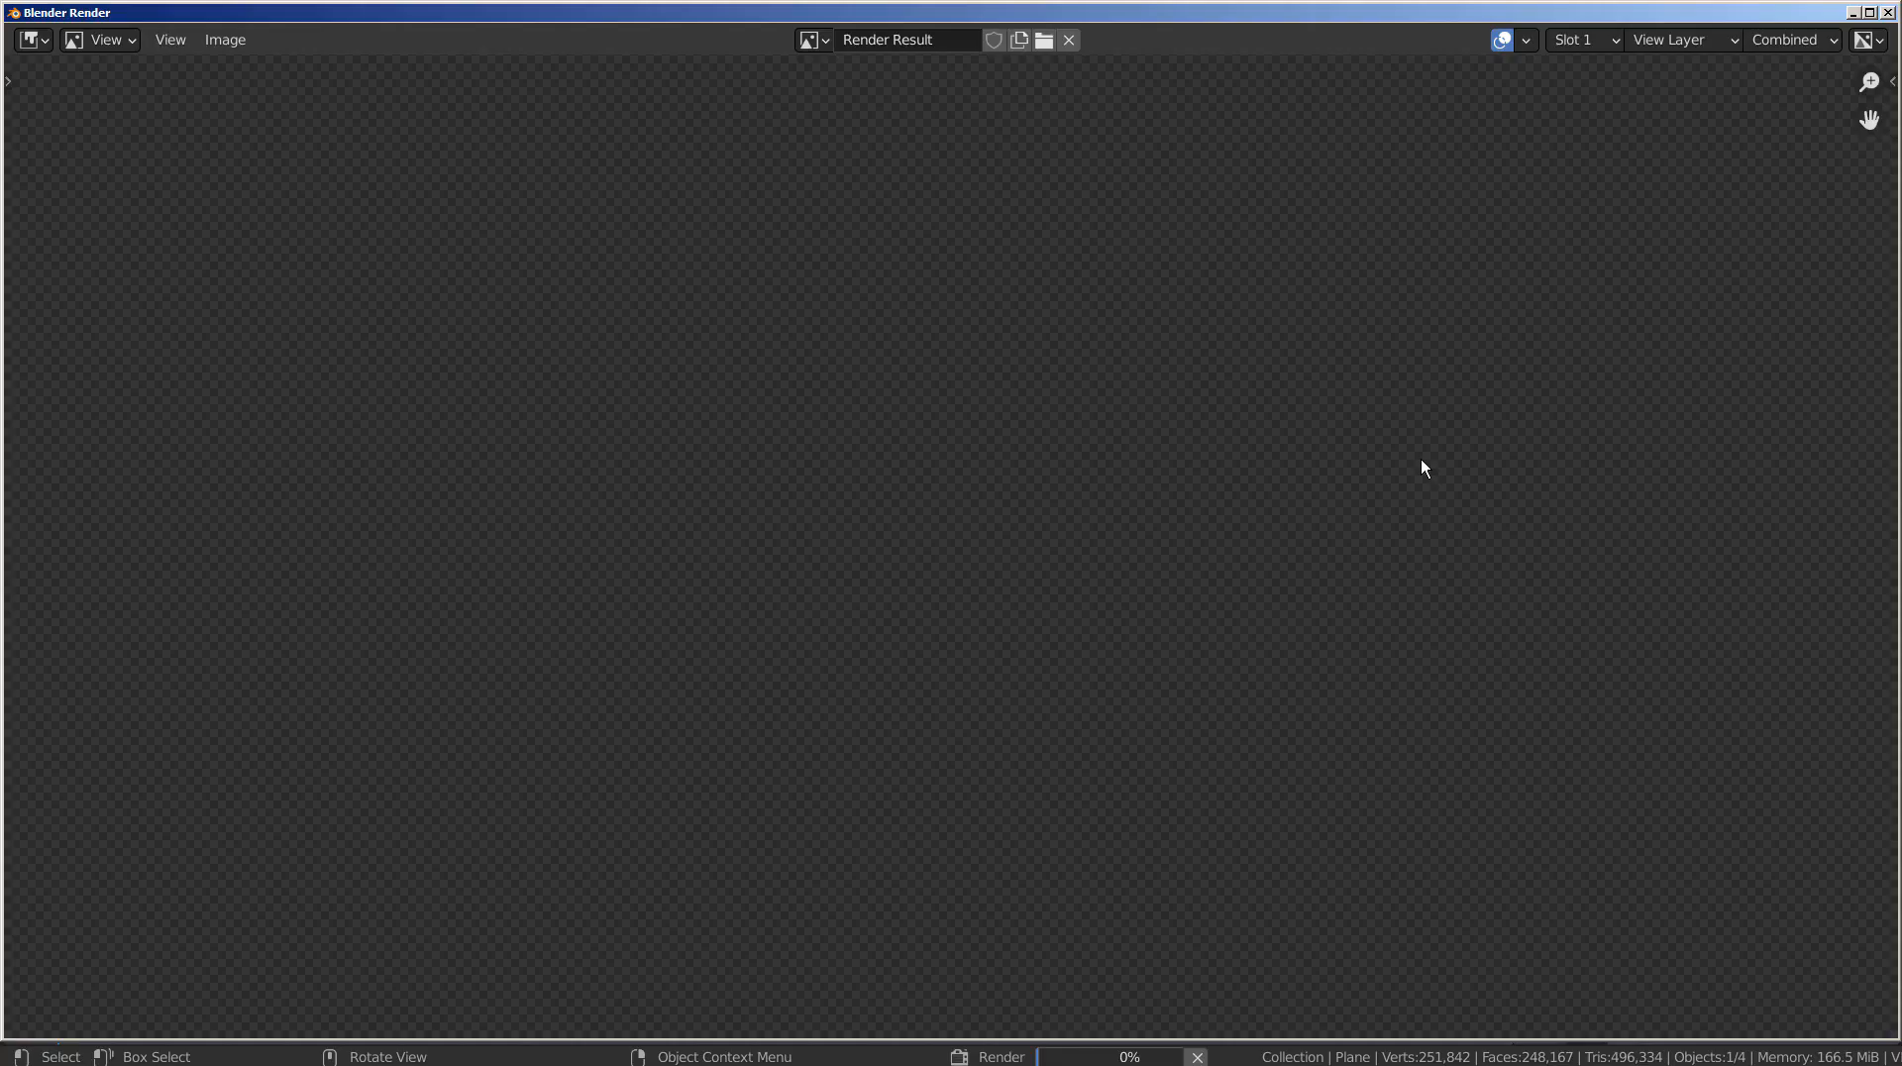